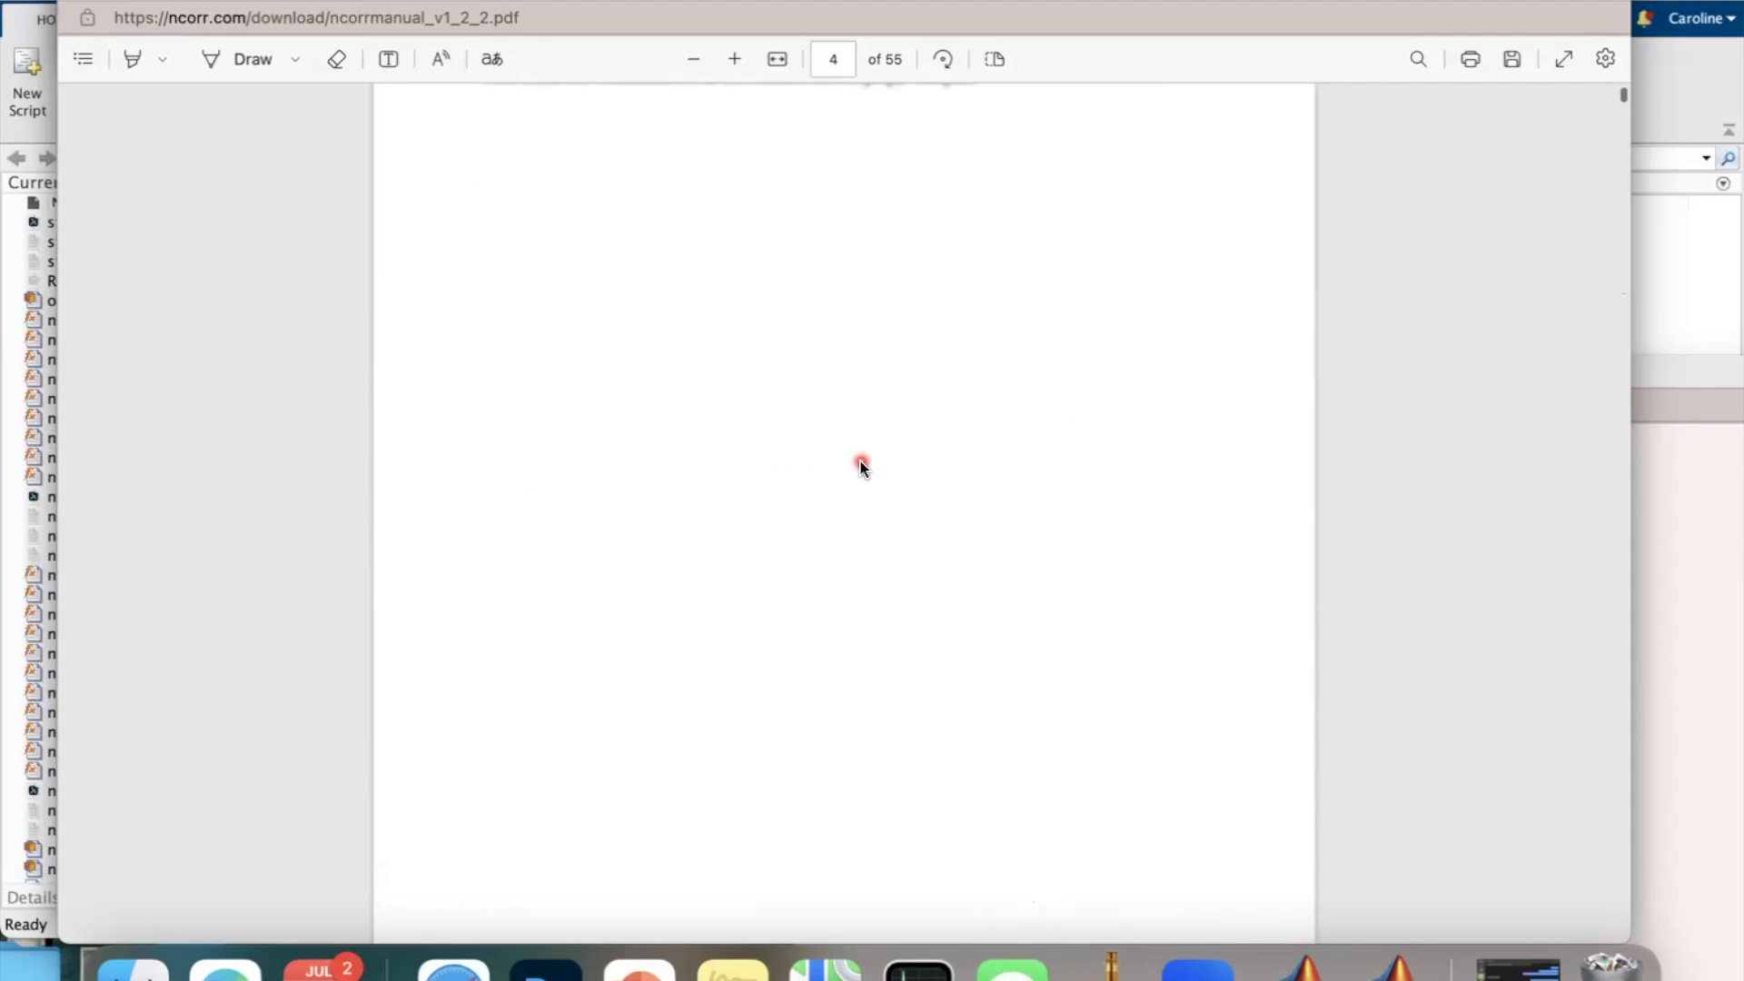
Step: Go to the Ncorr website at ncorr.com and open its Downloads page
scroll(859, 461, down, 3)
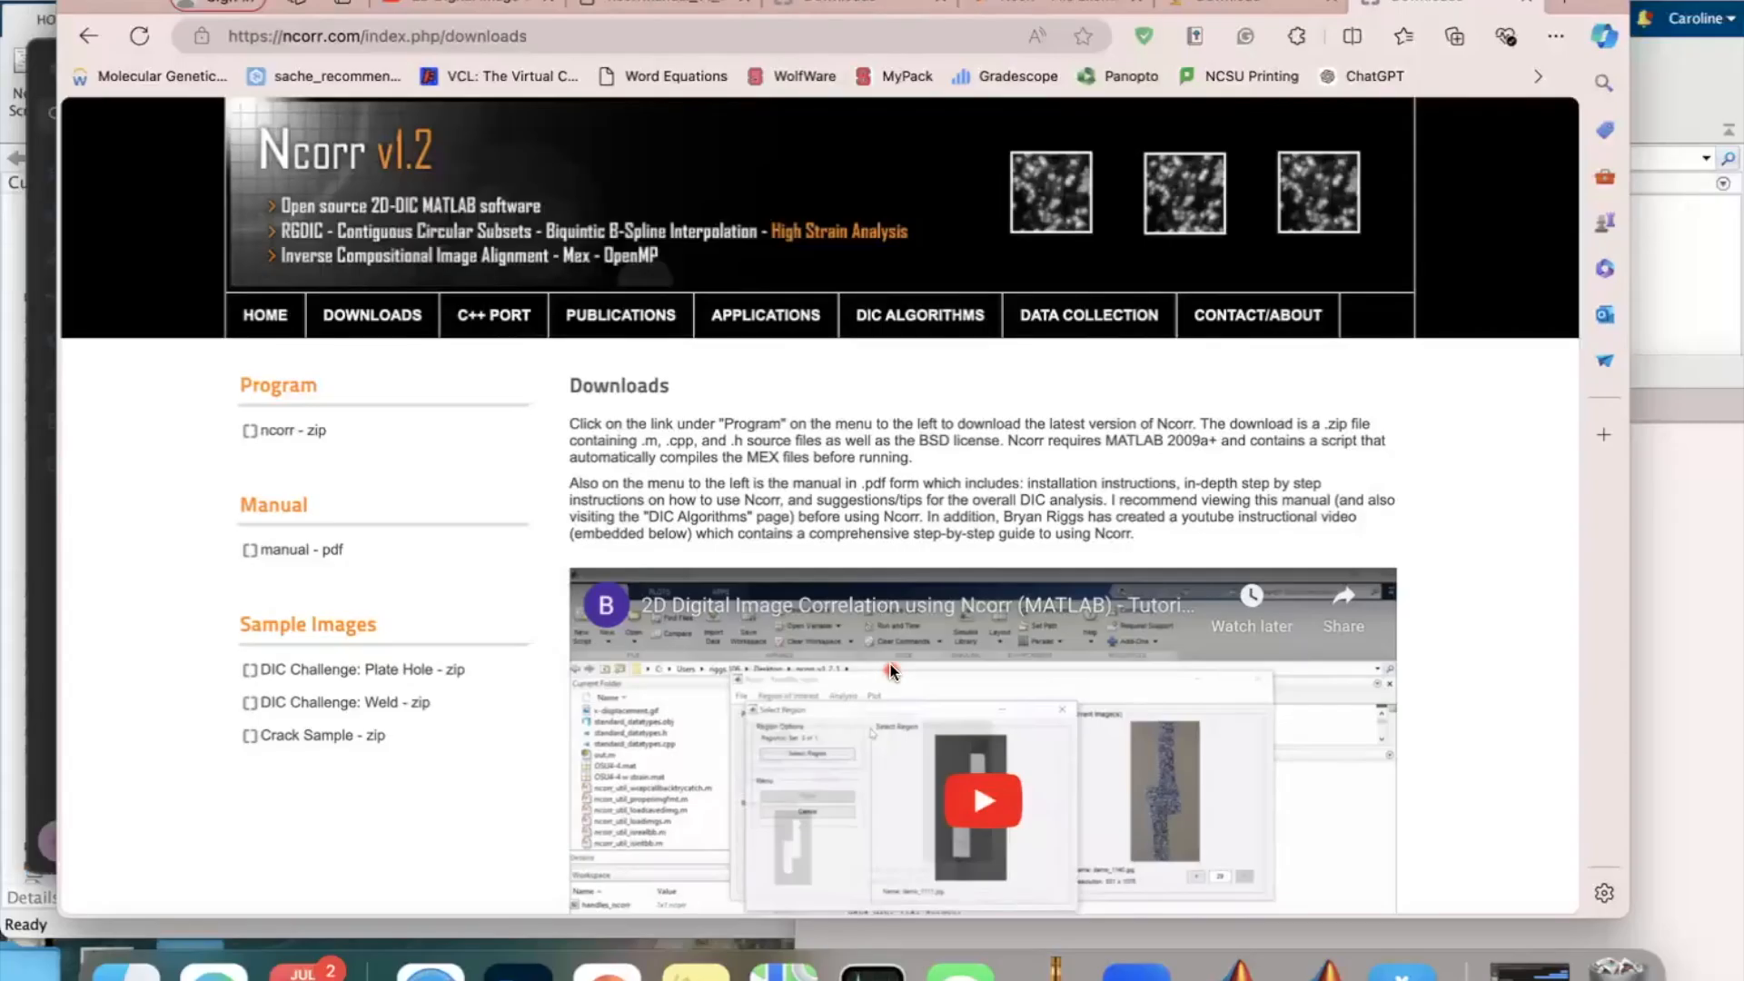
click(880, 311)
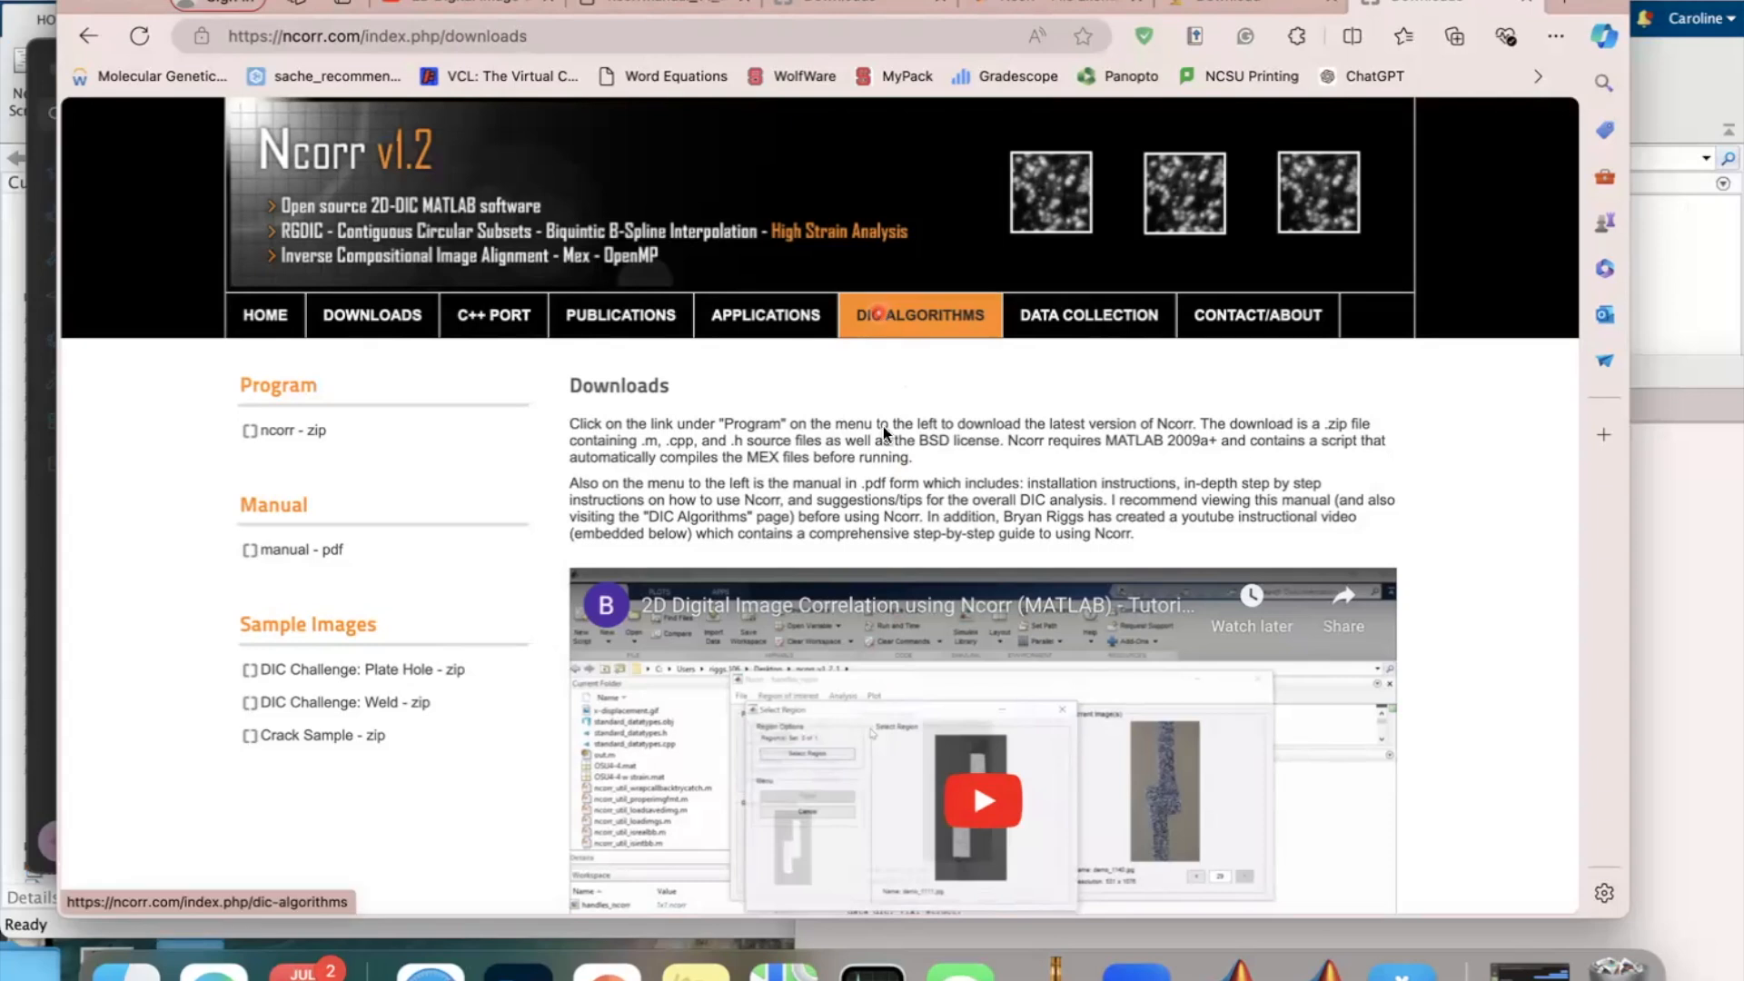
click(636, 37)
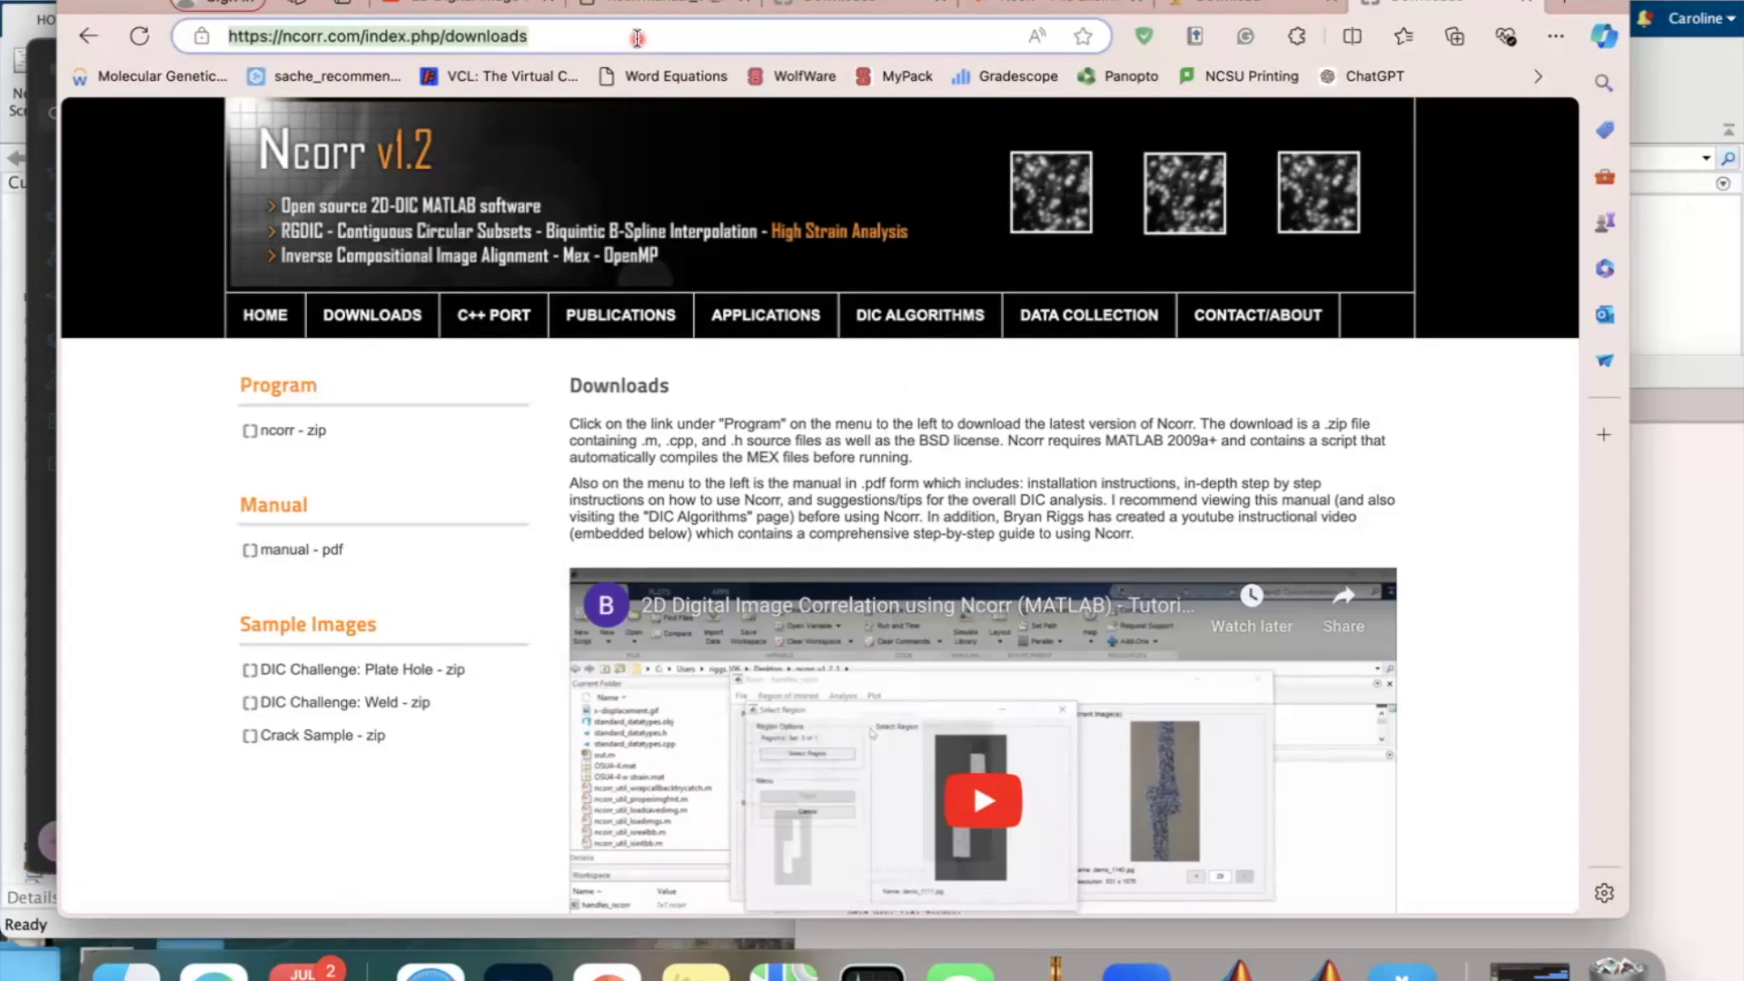
text(ncorr.com)
key(Return)
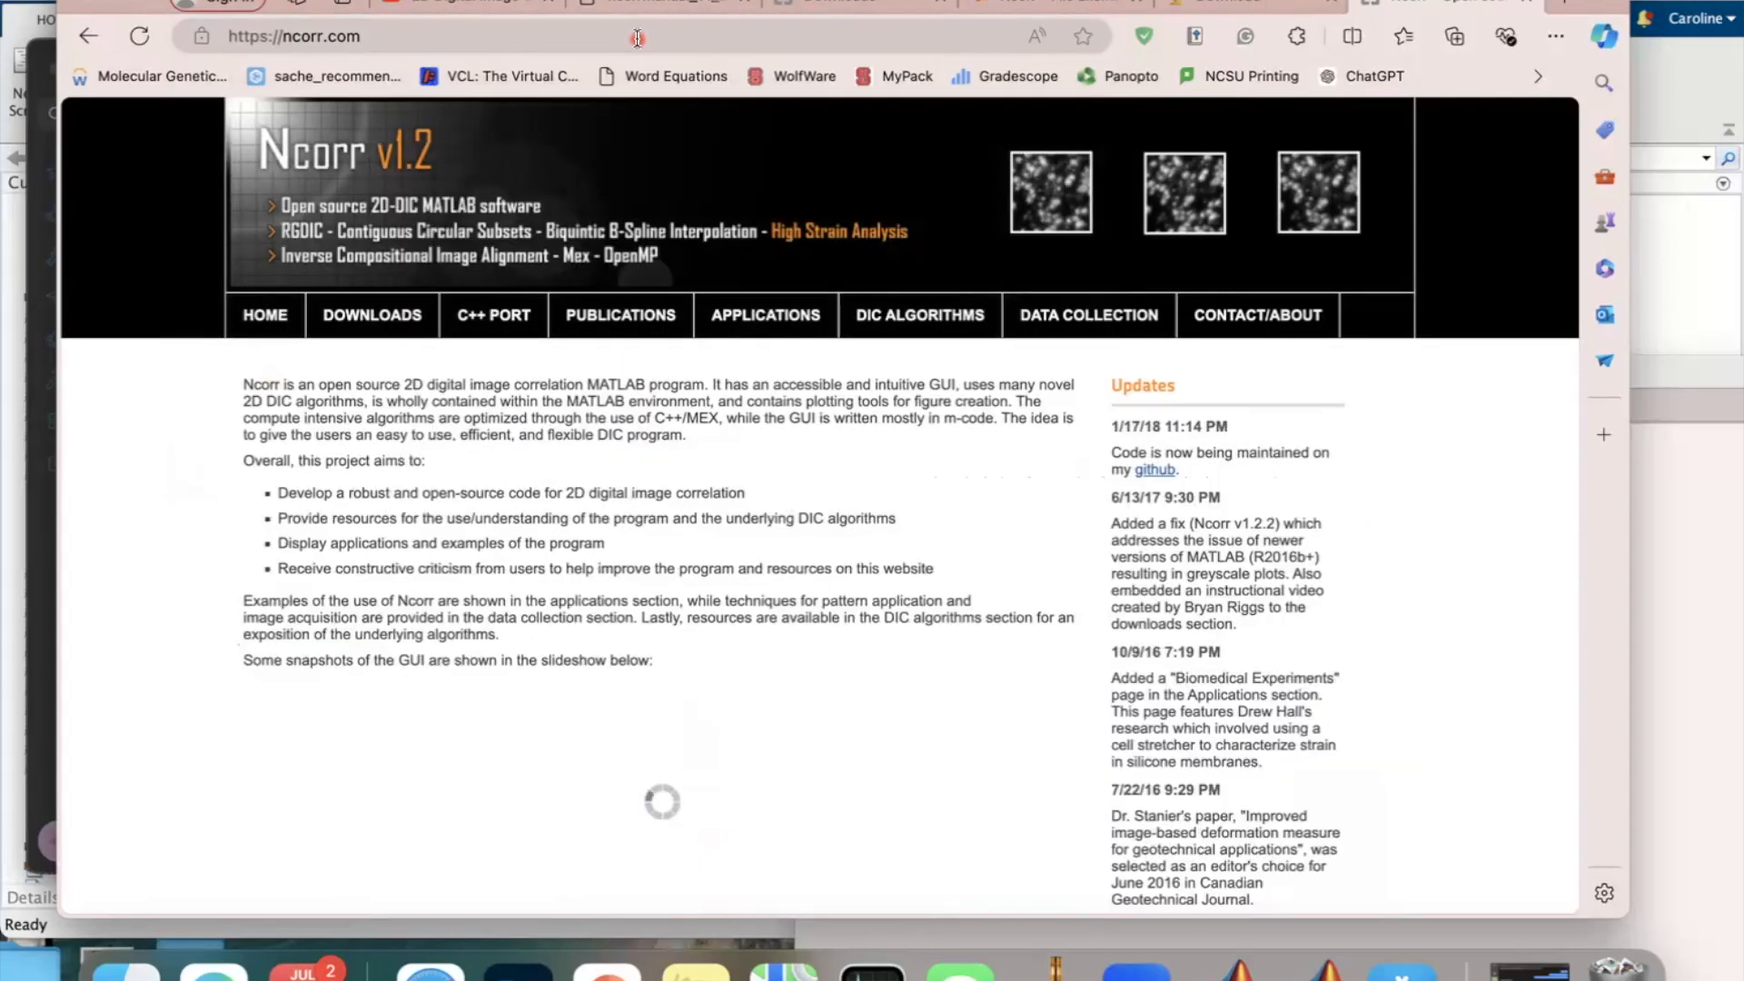
scroll(597, 286, down, 2)
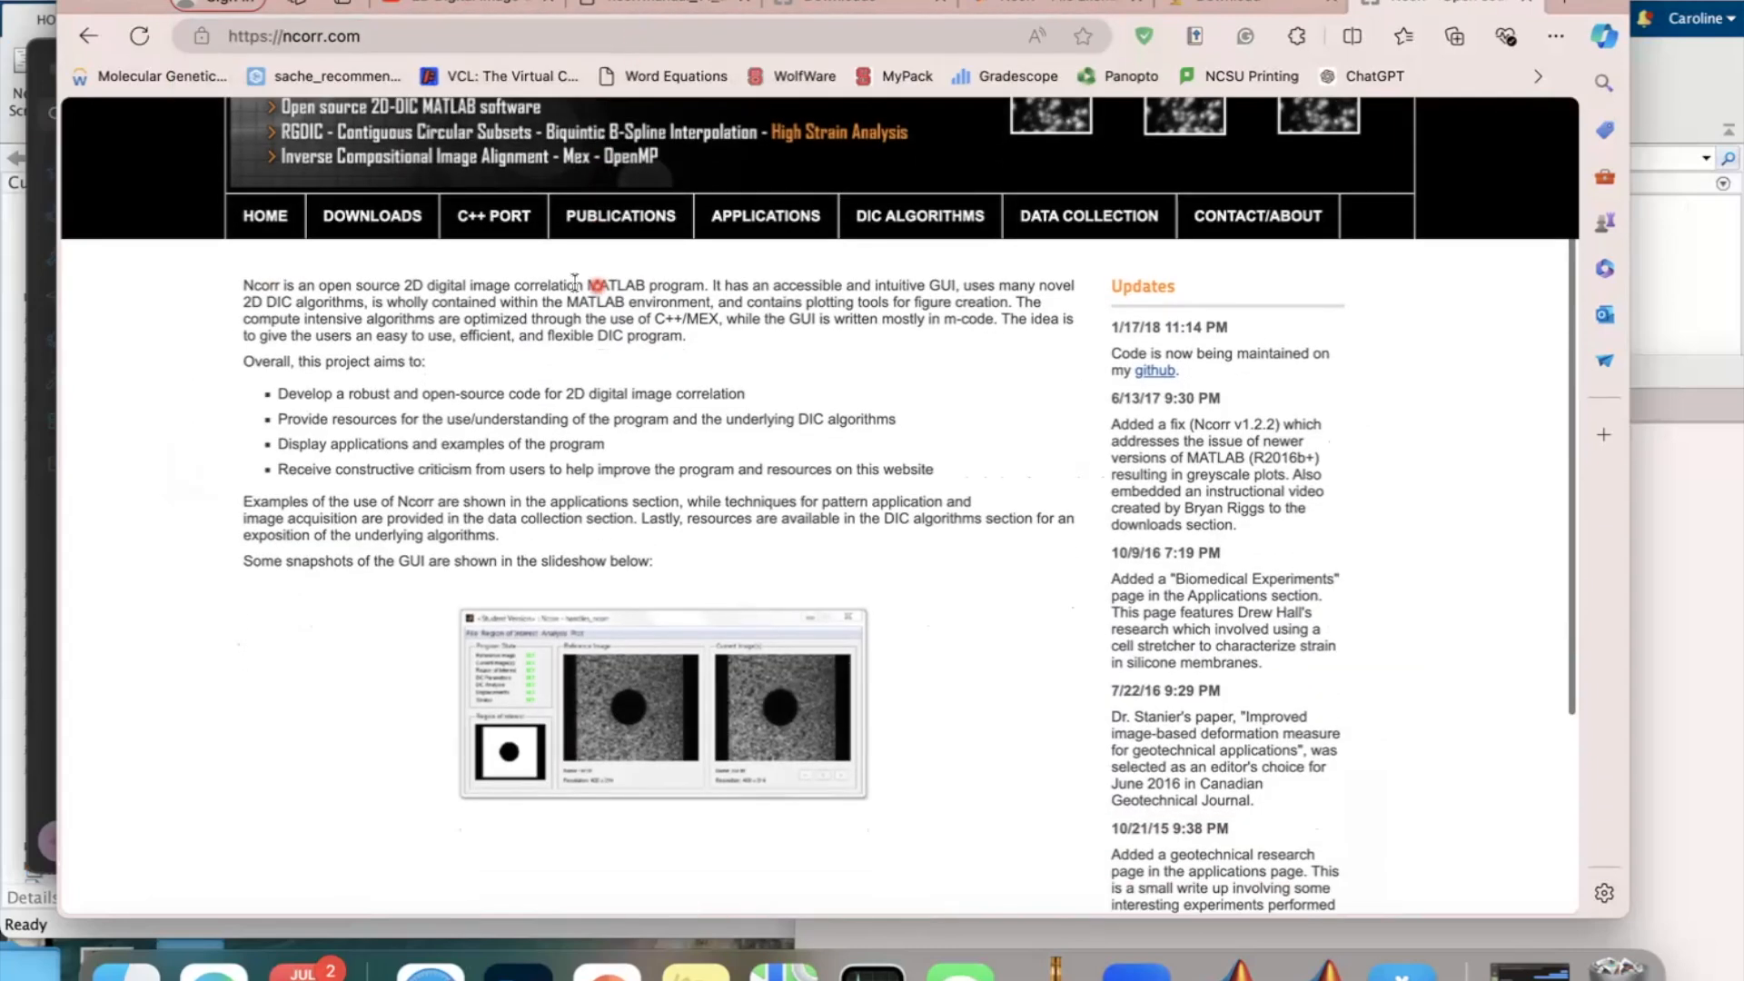
click(360, 220)
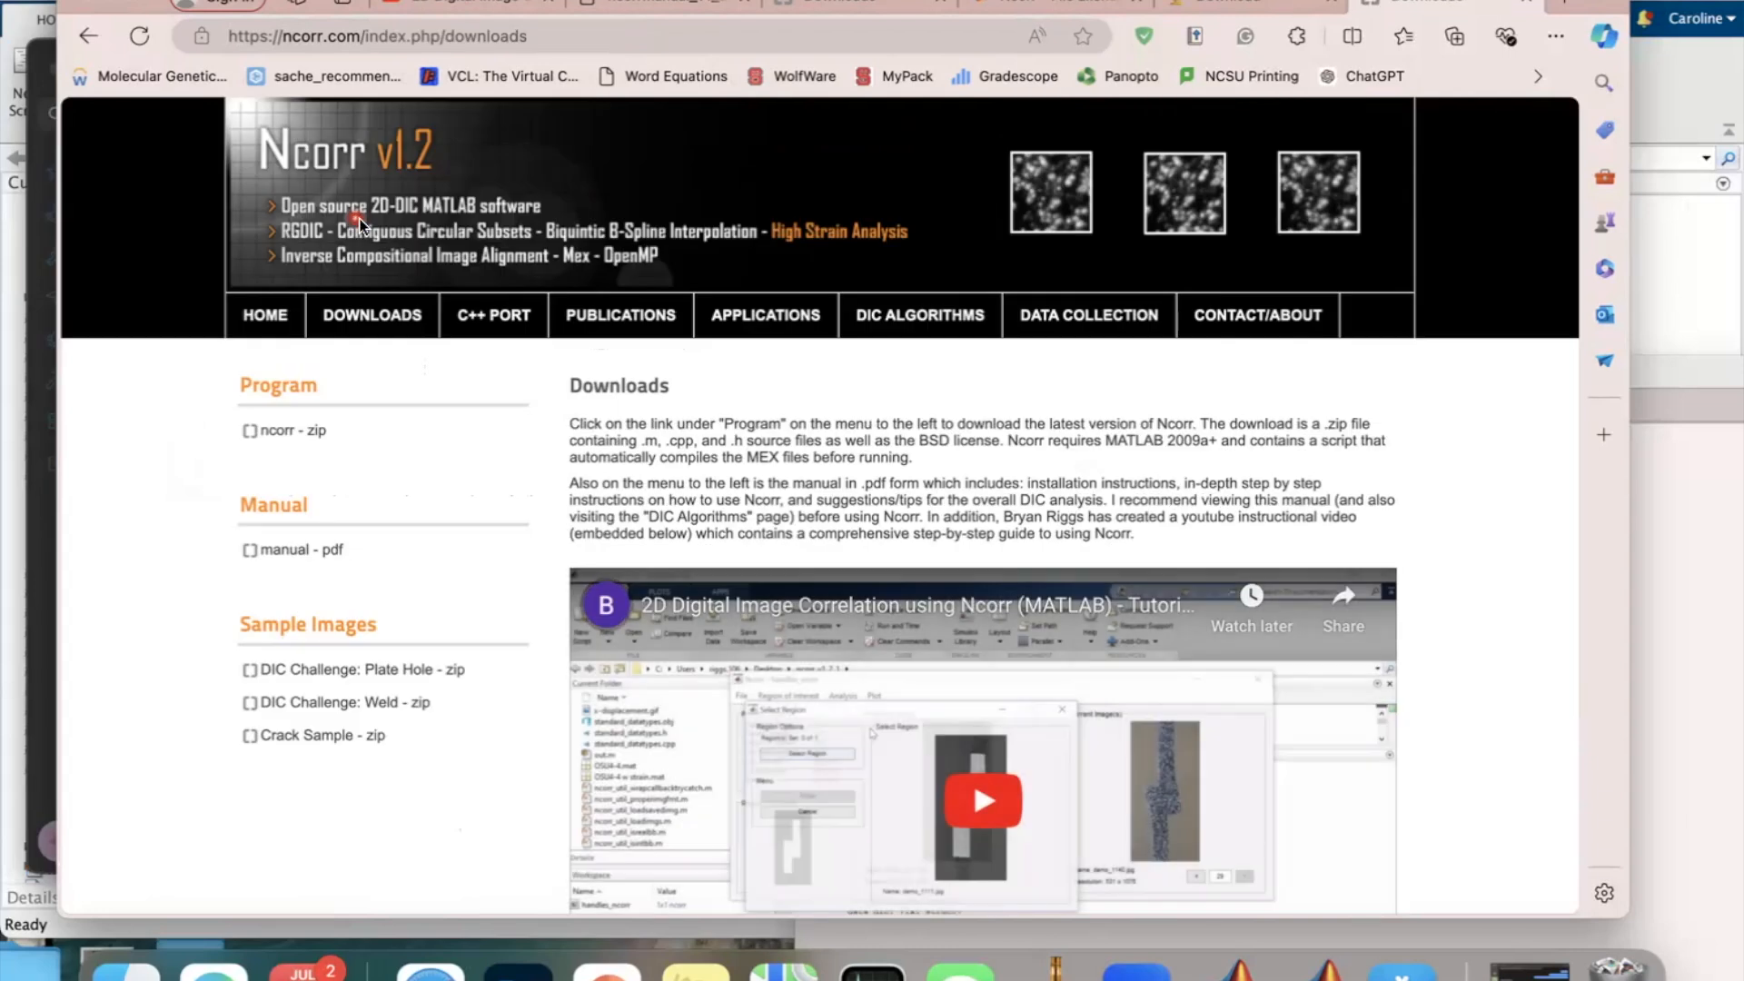
Step: Download the Ncorr program zip and extract the downloaded ncorr_2D_matlab-master archive
scroll(626, 441, down, 2)
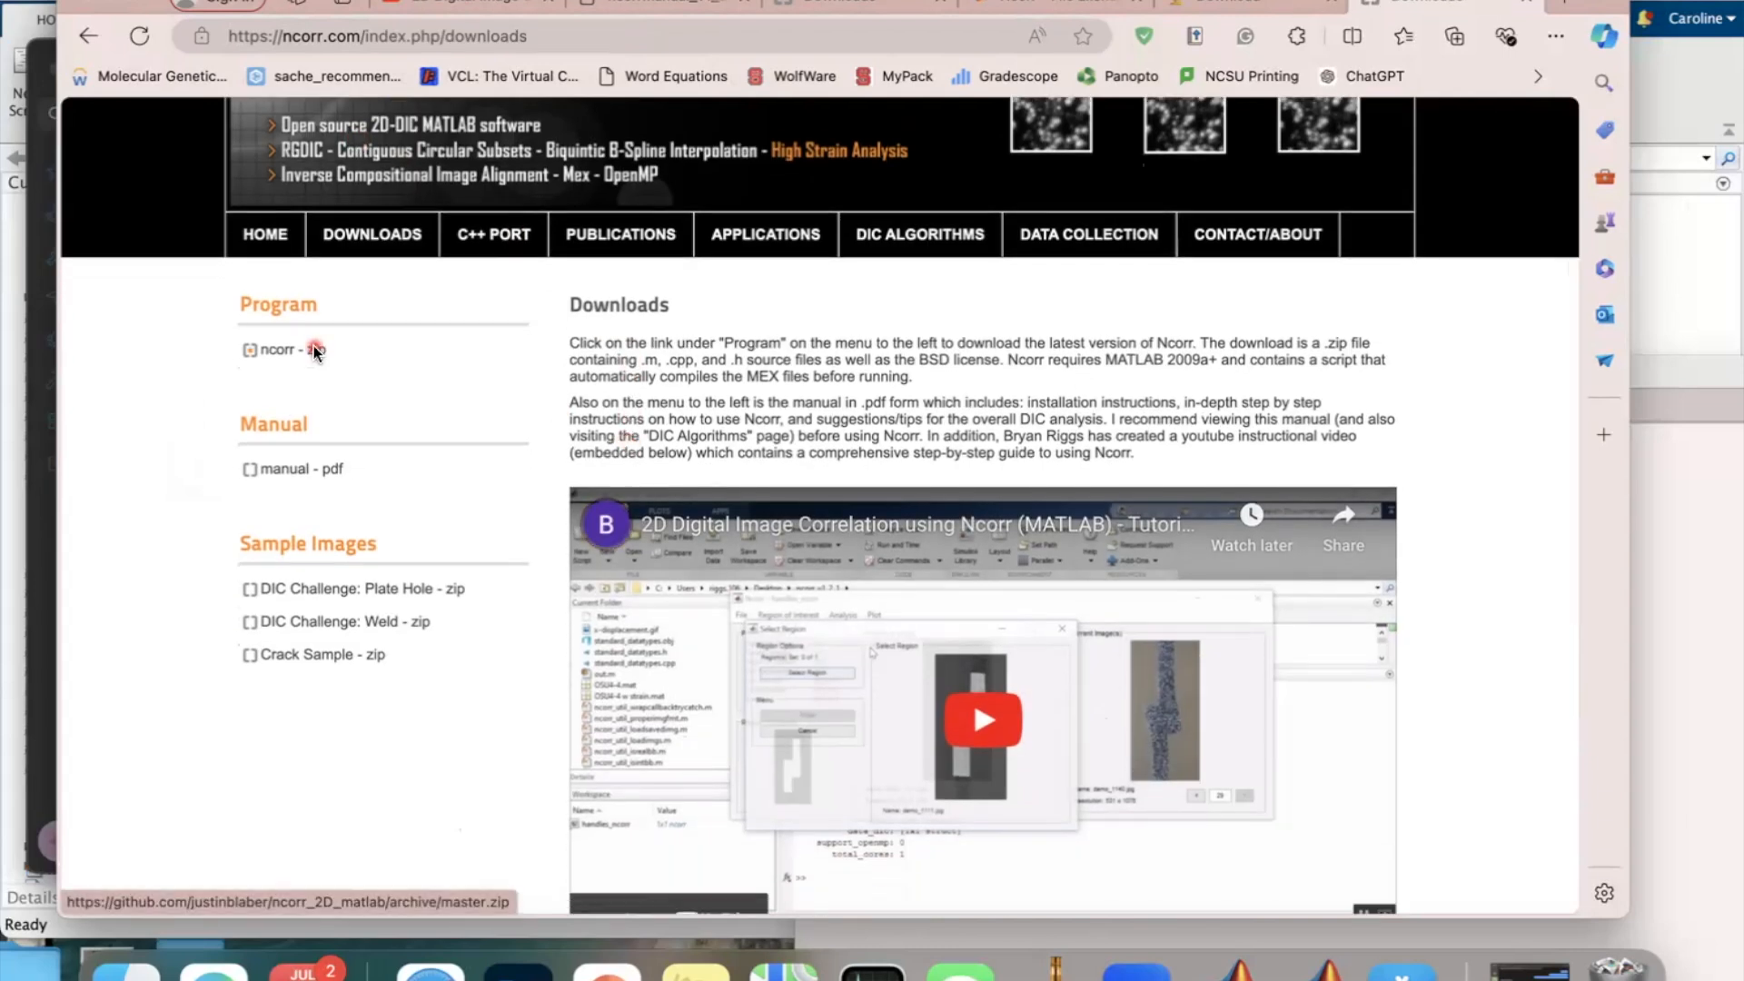
click(315, 350)
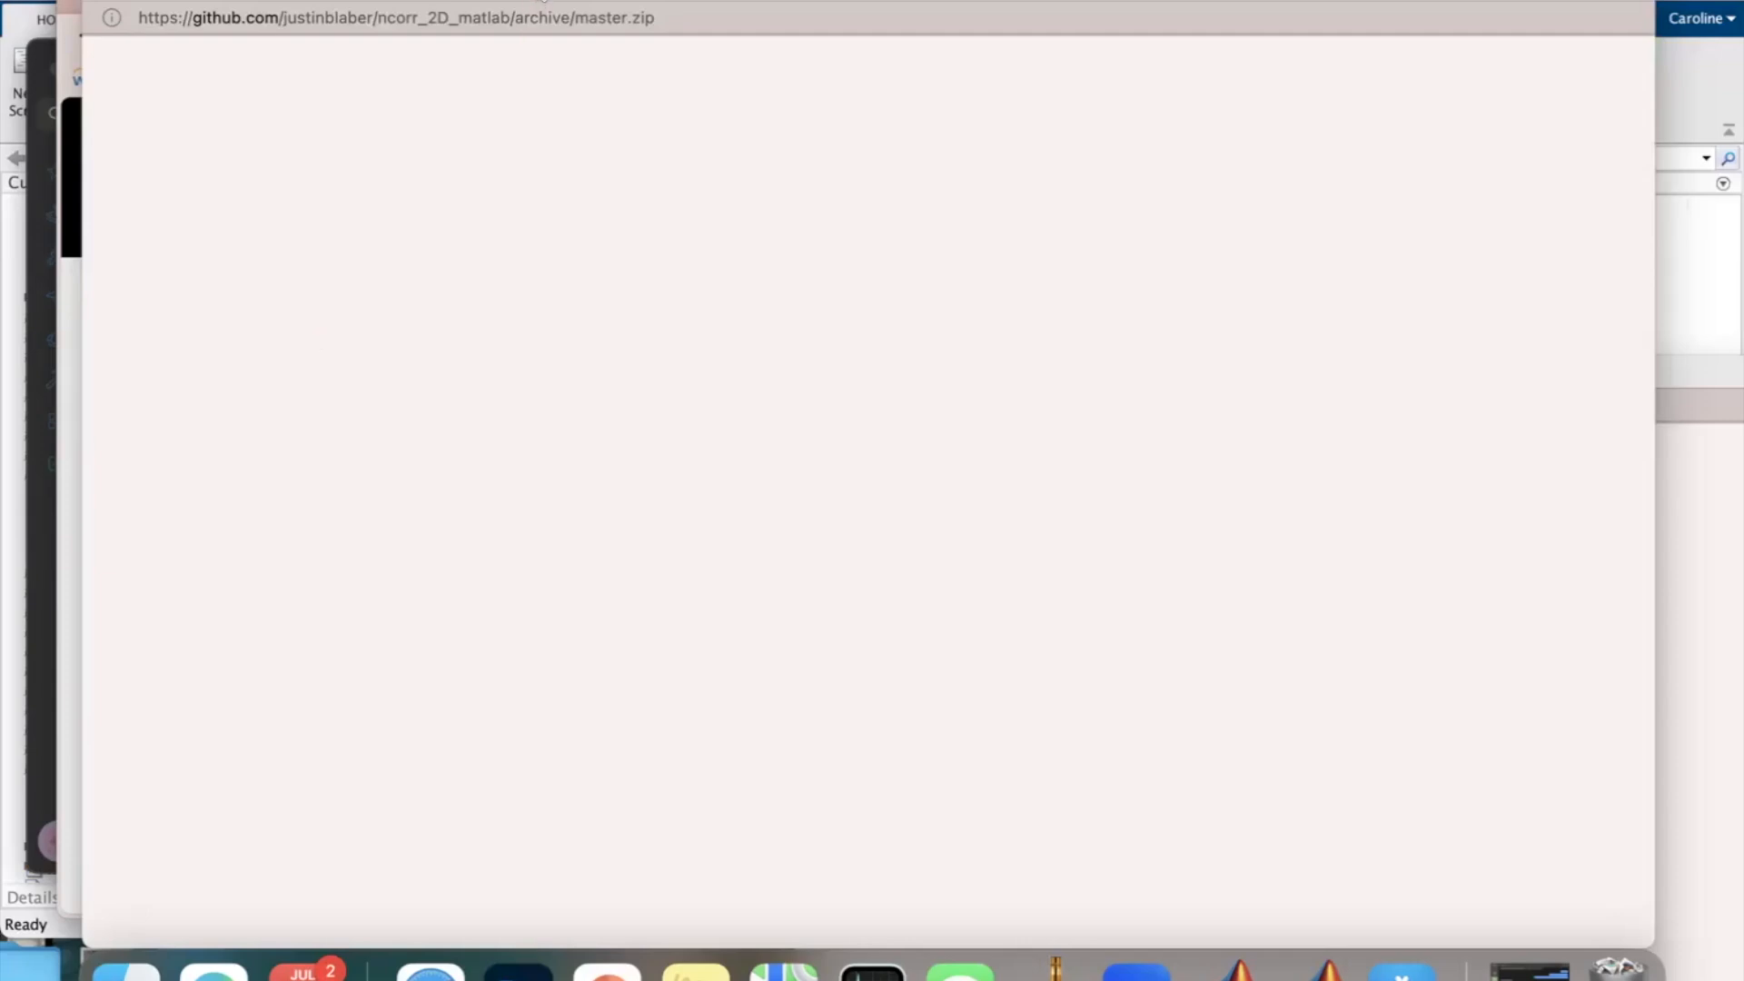
drag(543, 0, 515, 374)
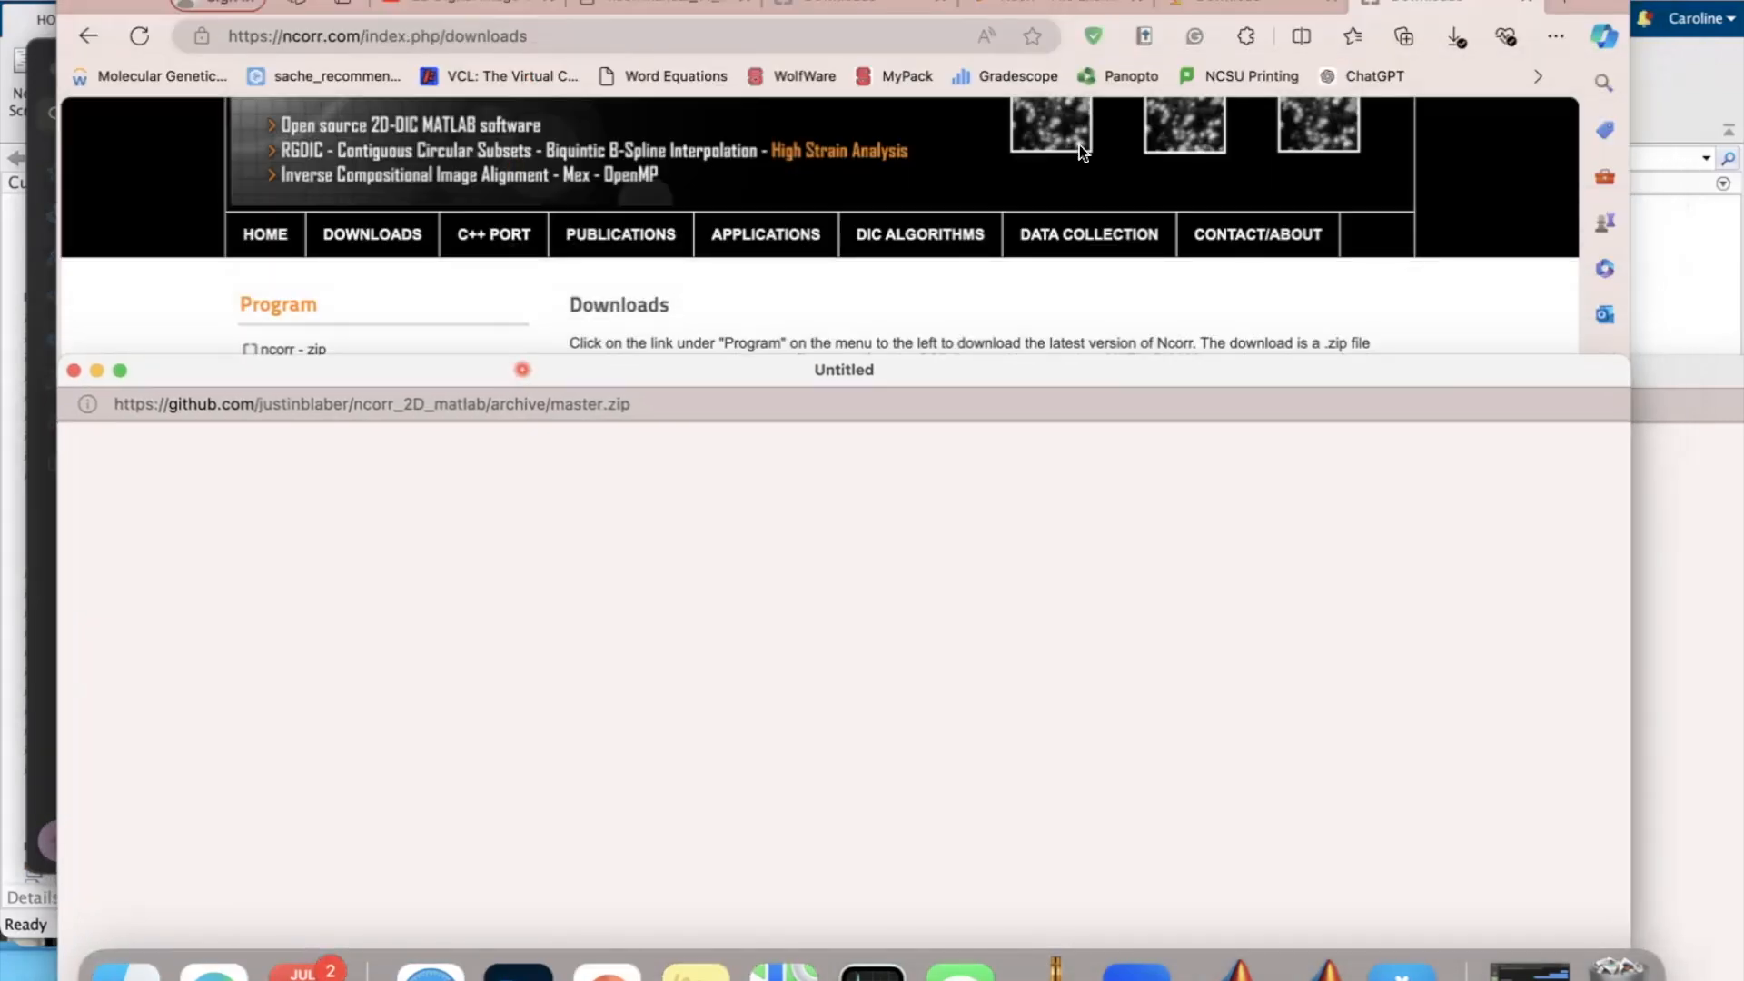
click(1453, 38)
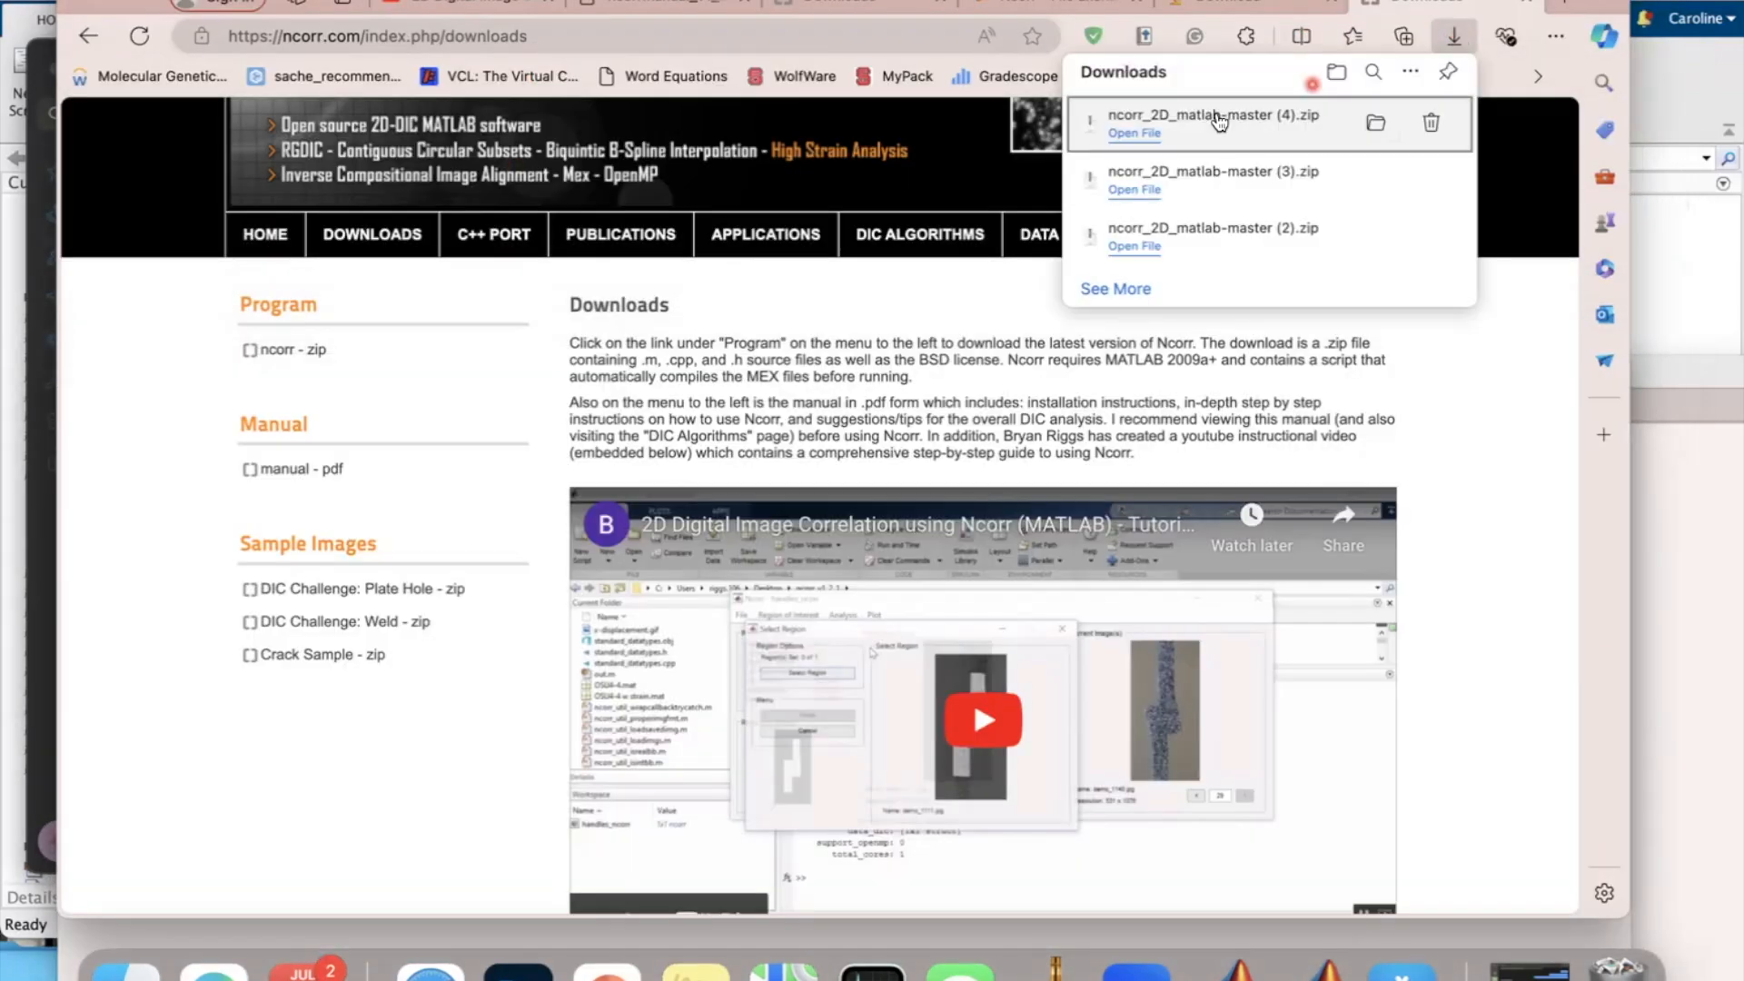
click(1126, 132)
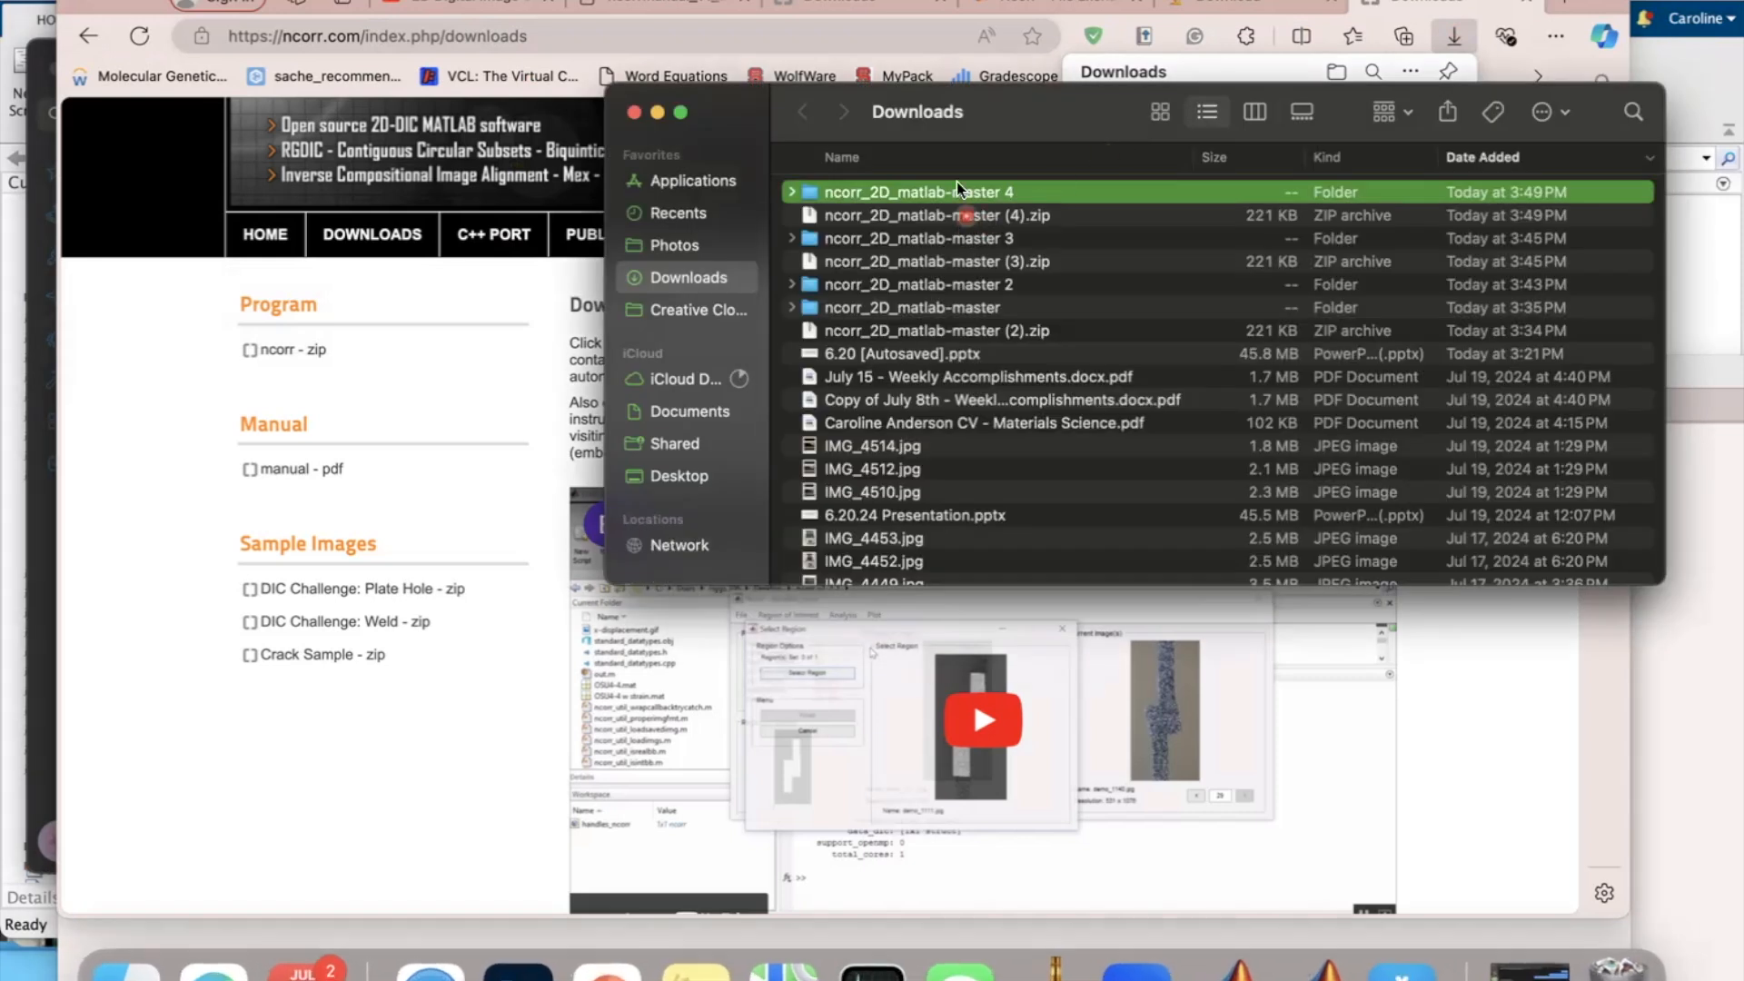
click(636, 115)
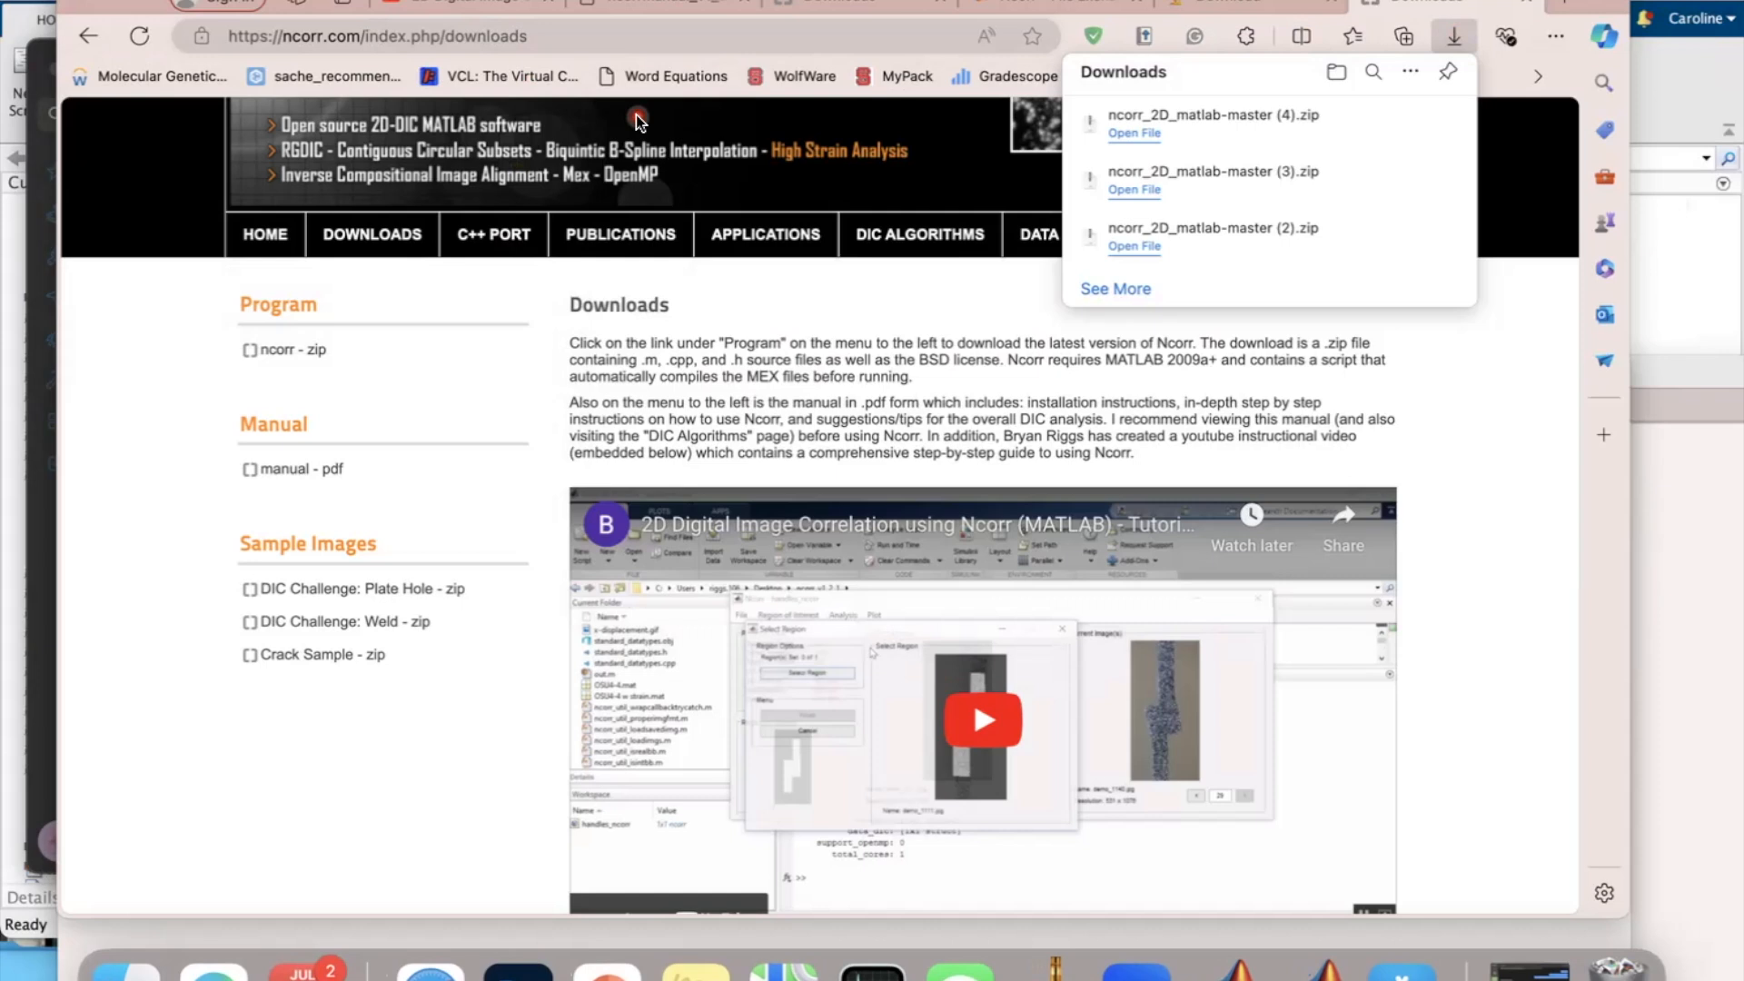
Step: Switch to the App Store, check that Xcode is installed by launching it, and close both apps
click(1402, 971)
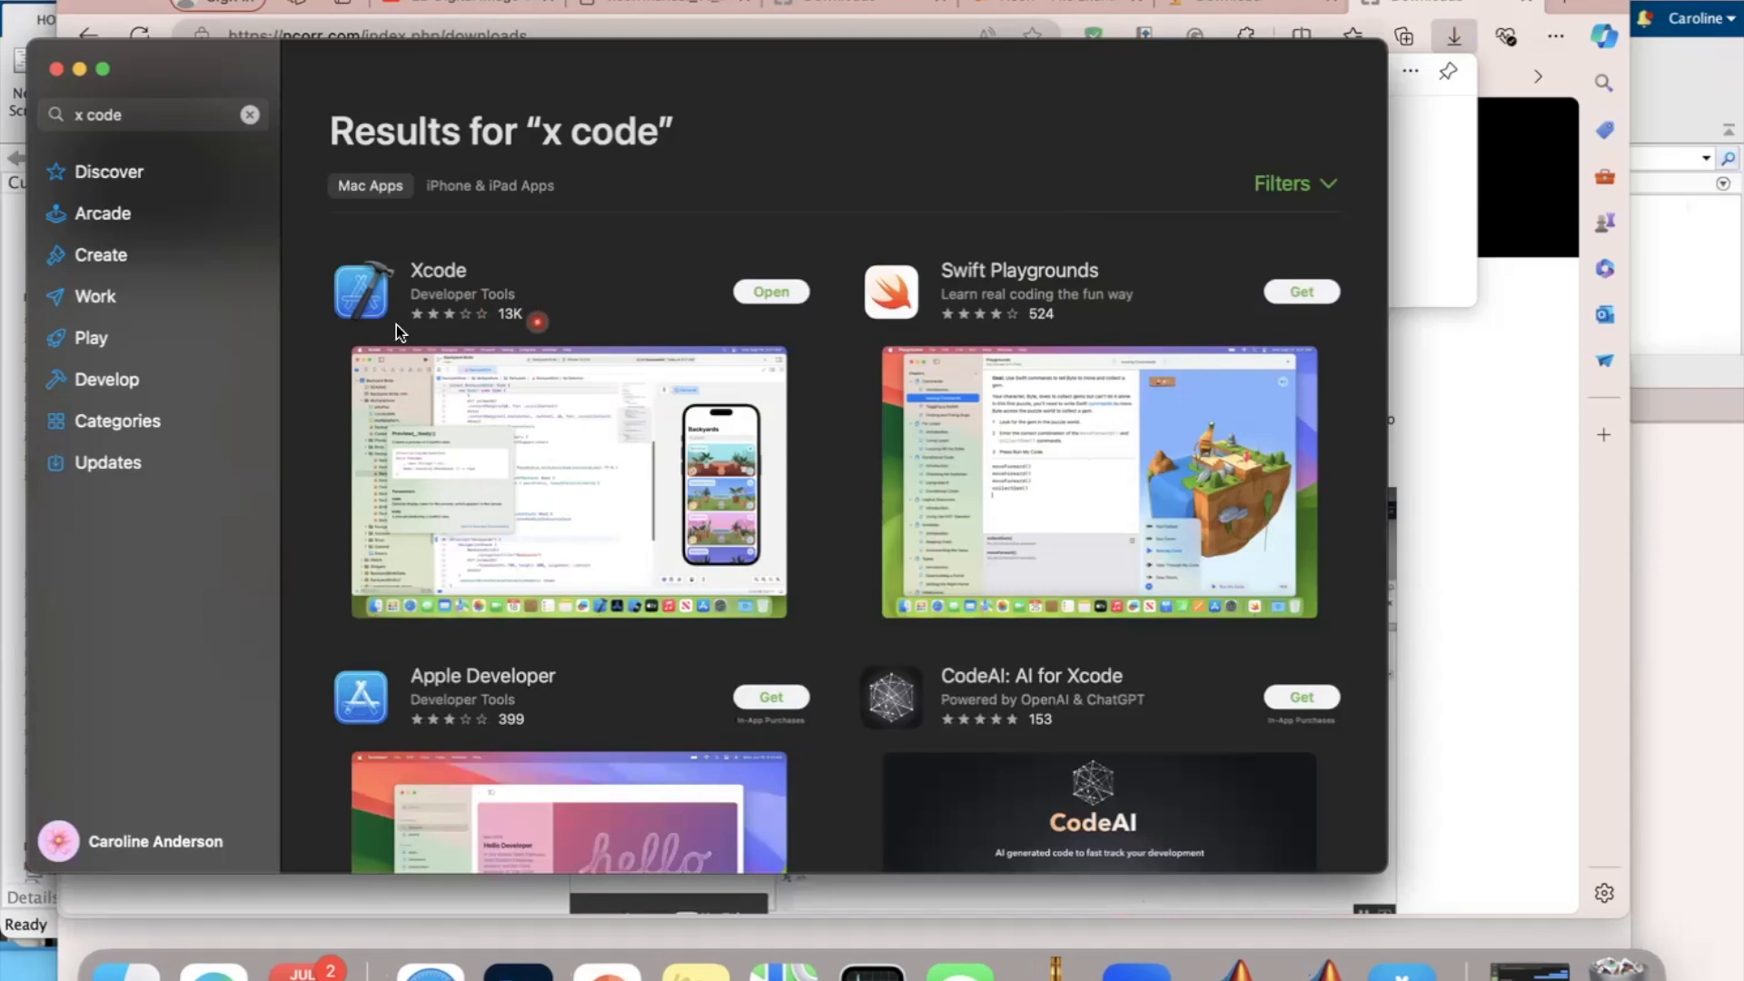
click(776, 291)
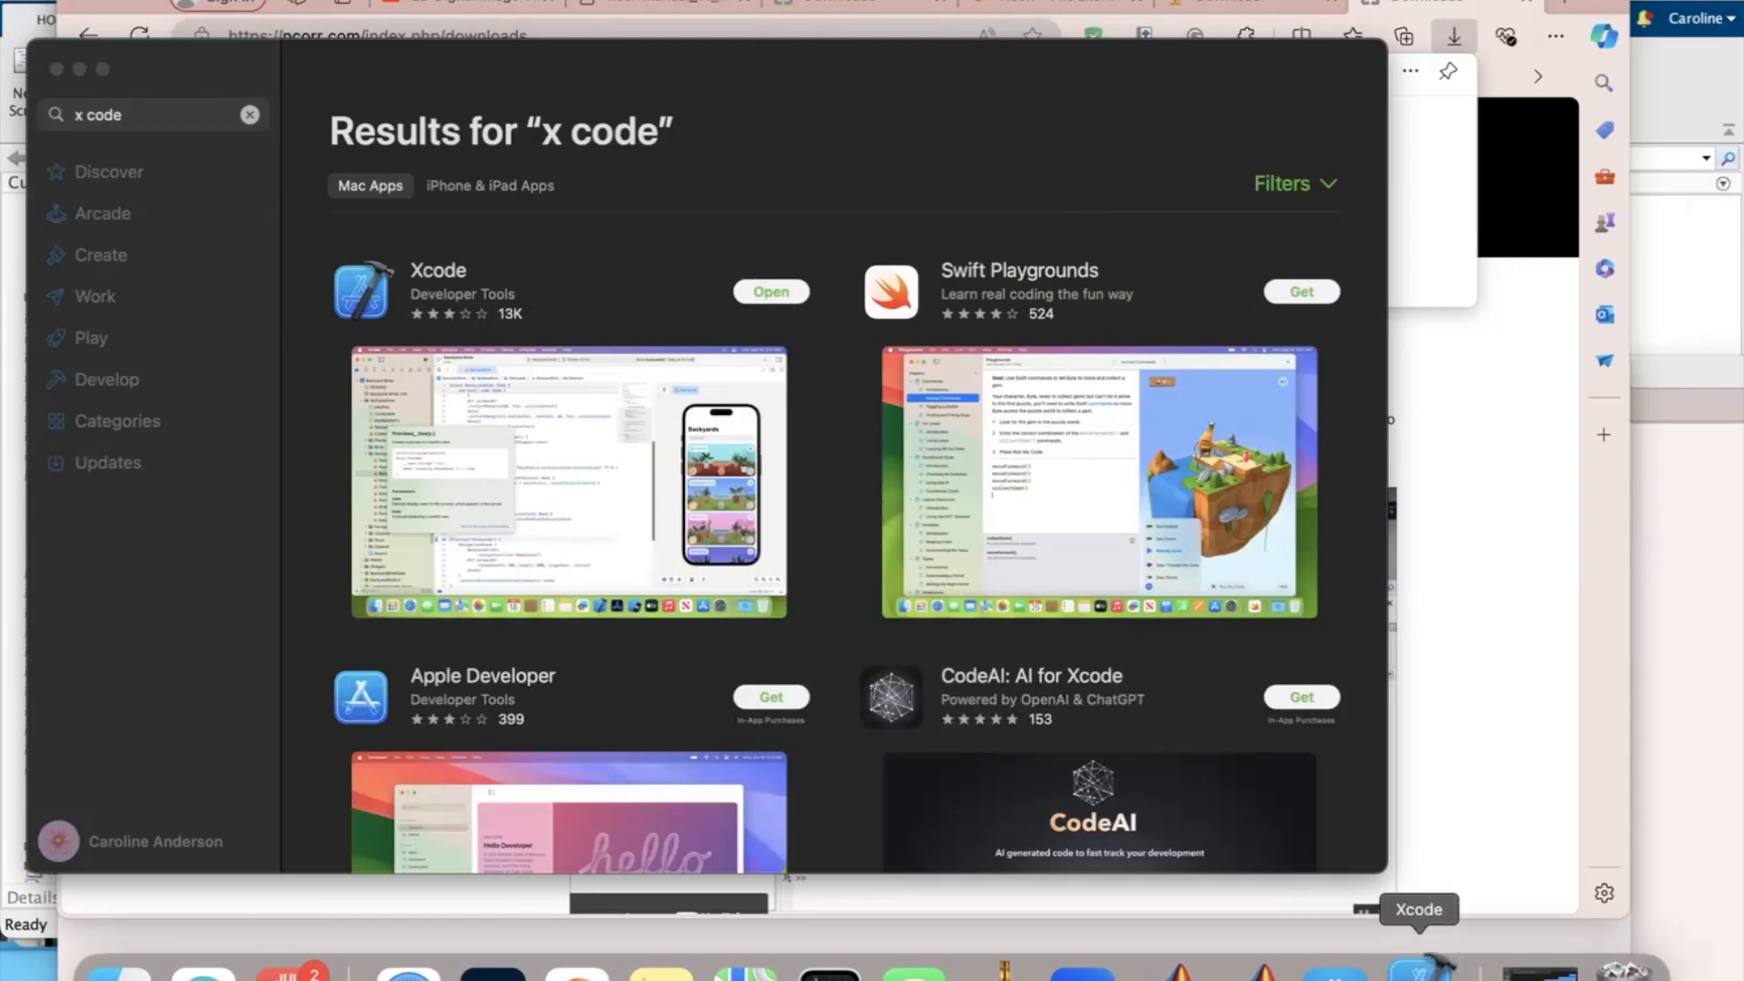
right_click(1422, 968)
click(1437, 903)
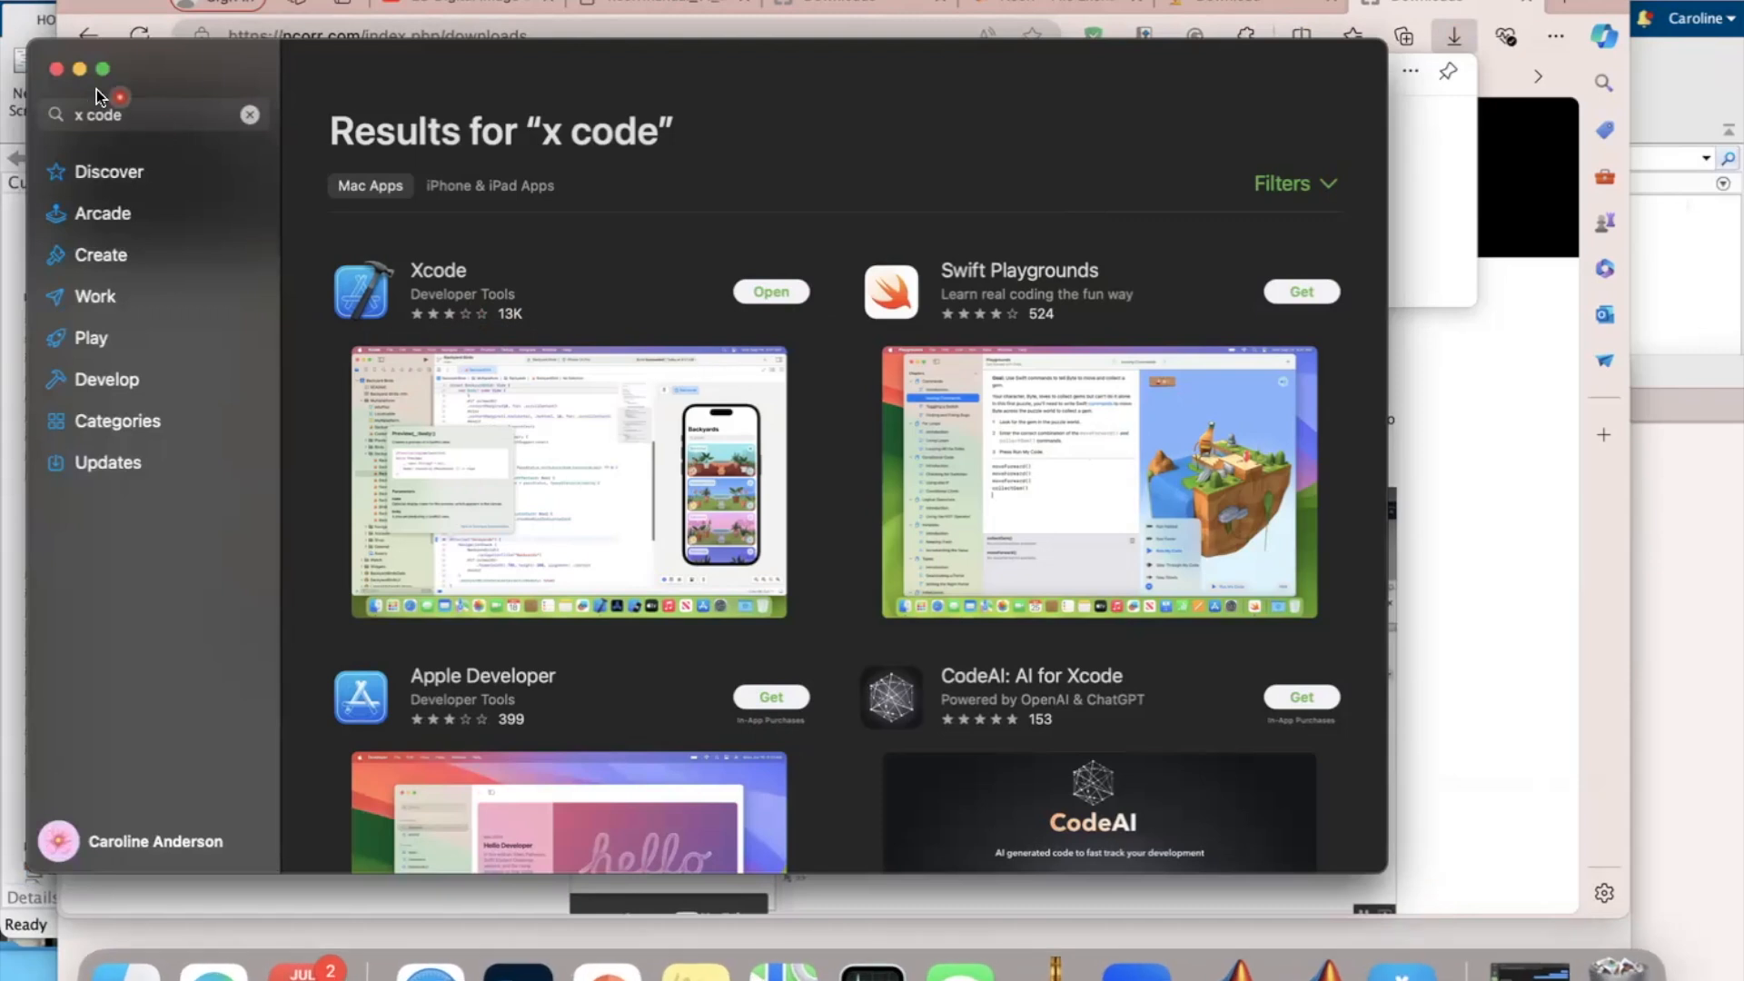
click(57, 71)
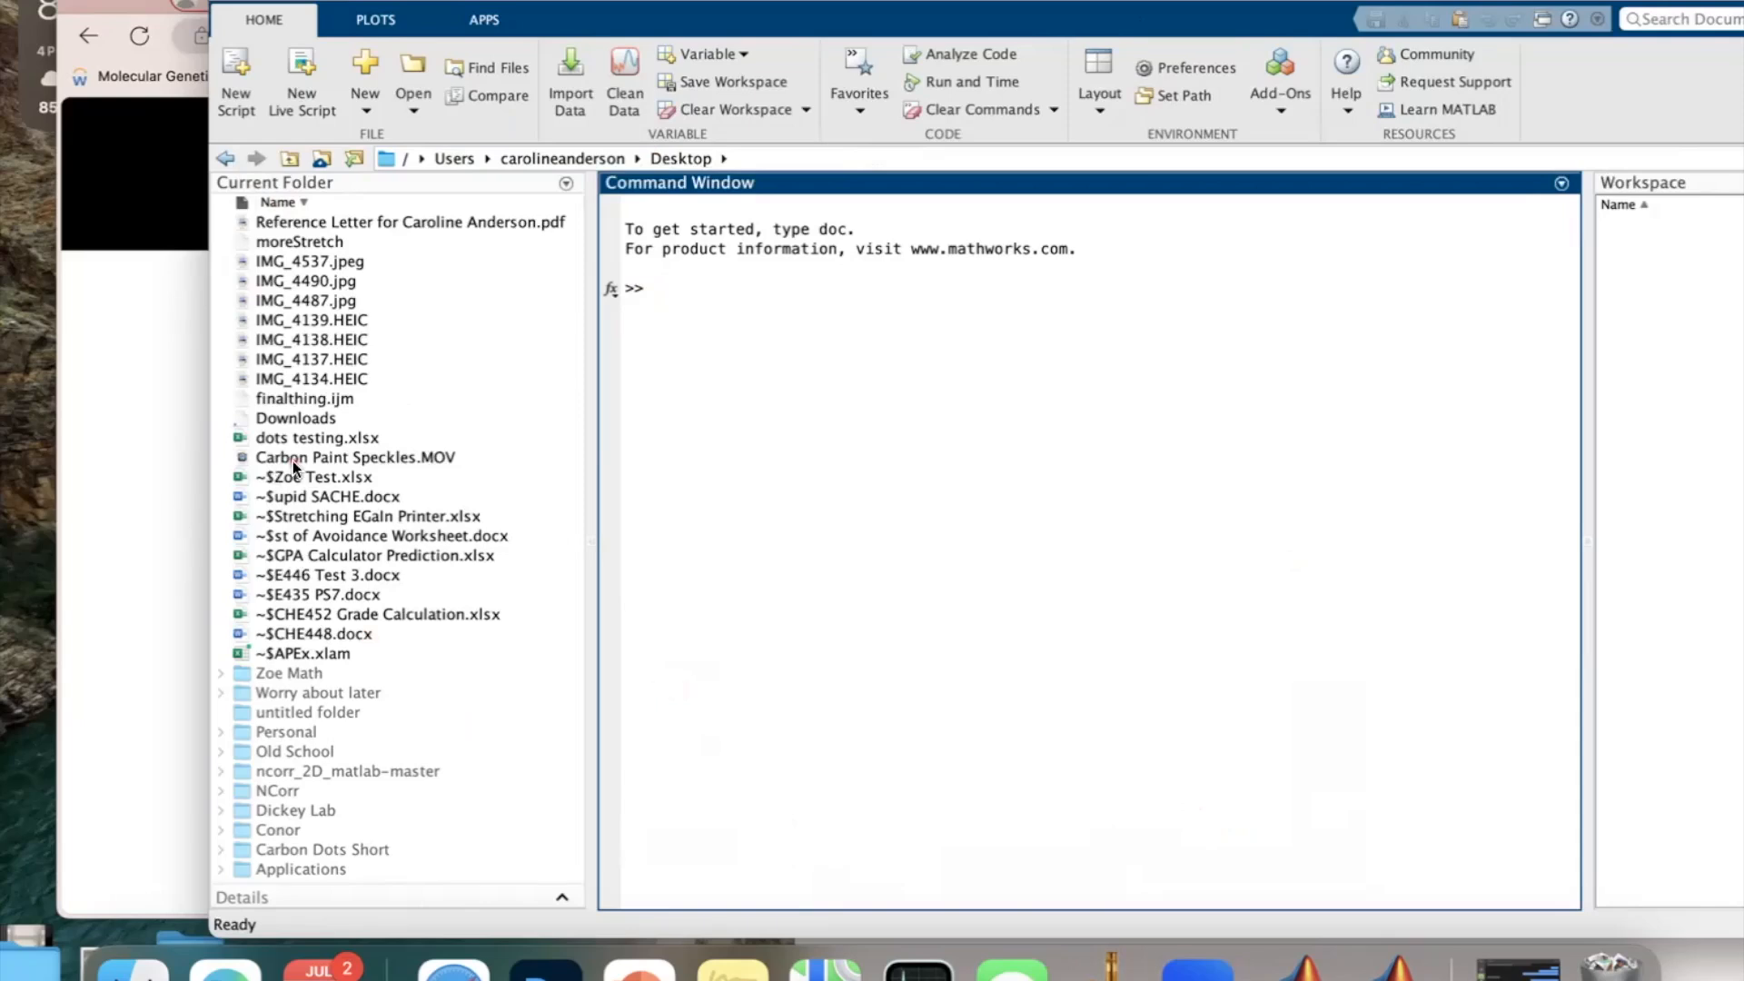
Step: Make the ncorr_2D_matlab-master folder on the Desktop the current folder in MATLAB and look through its files
click(258, 773)
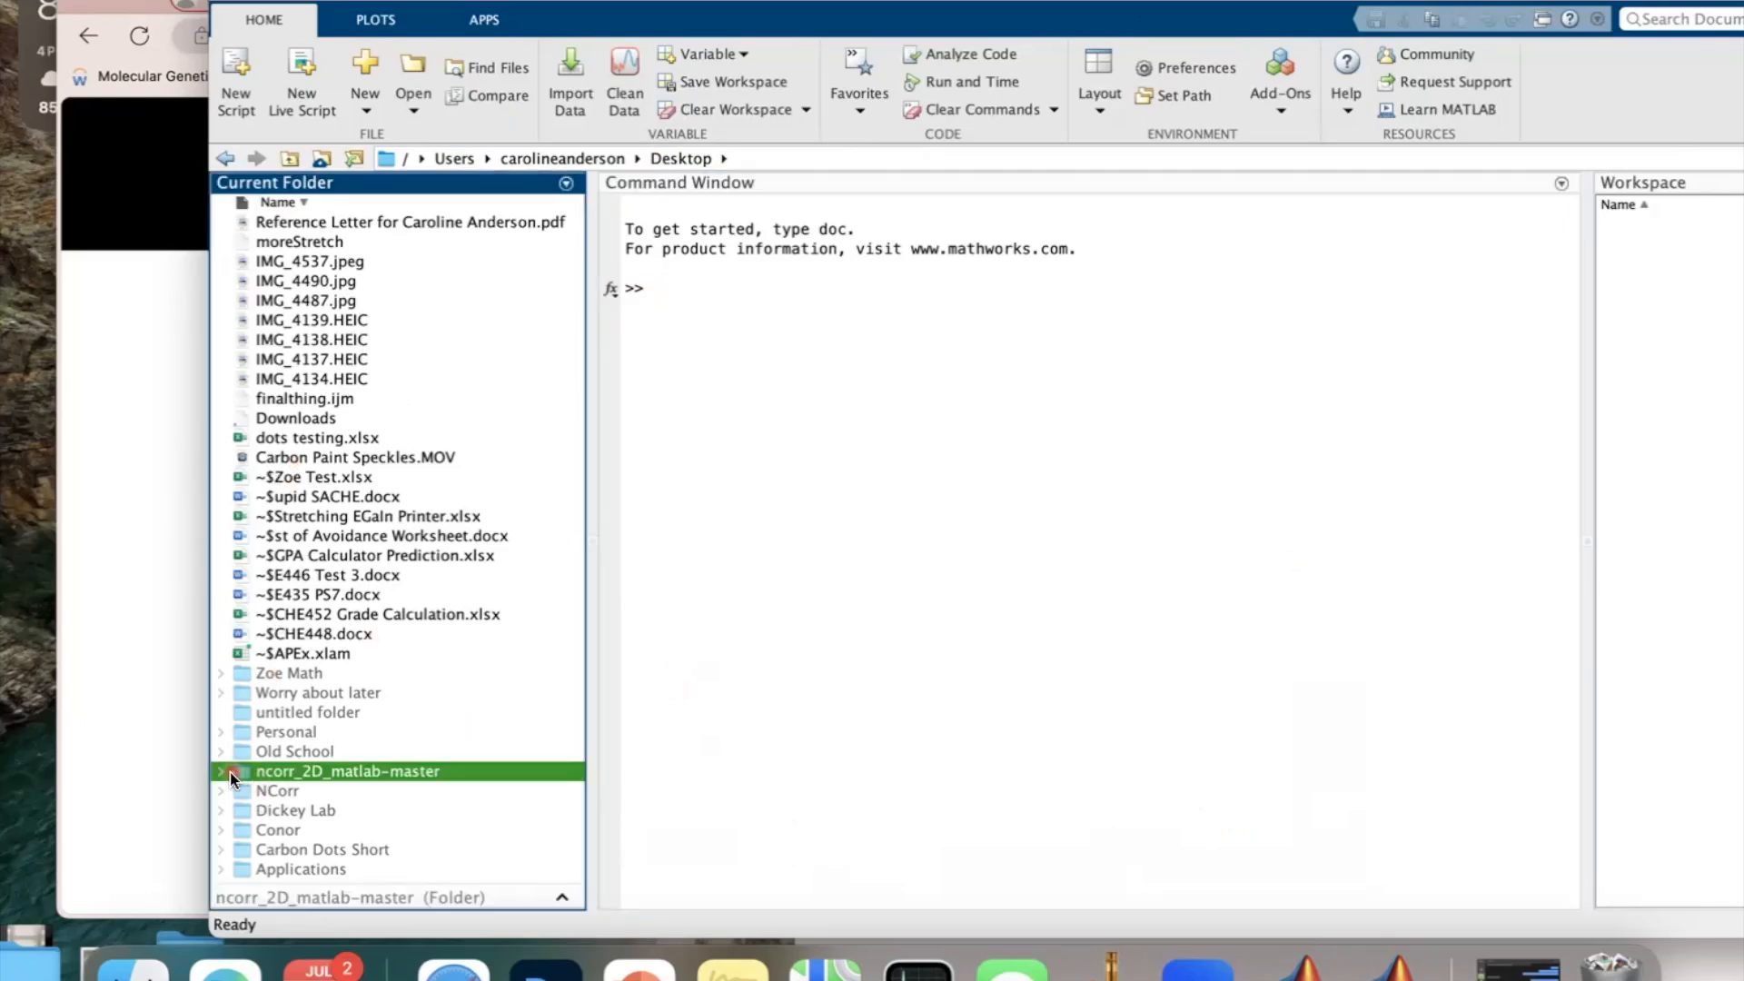
double_click(242, 773)
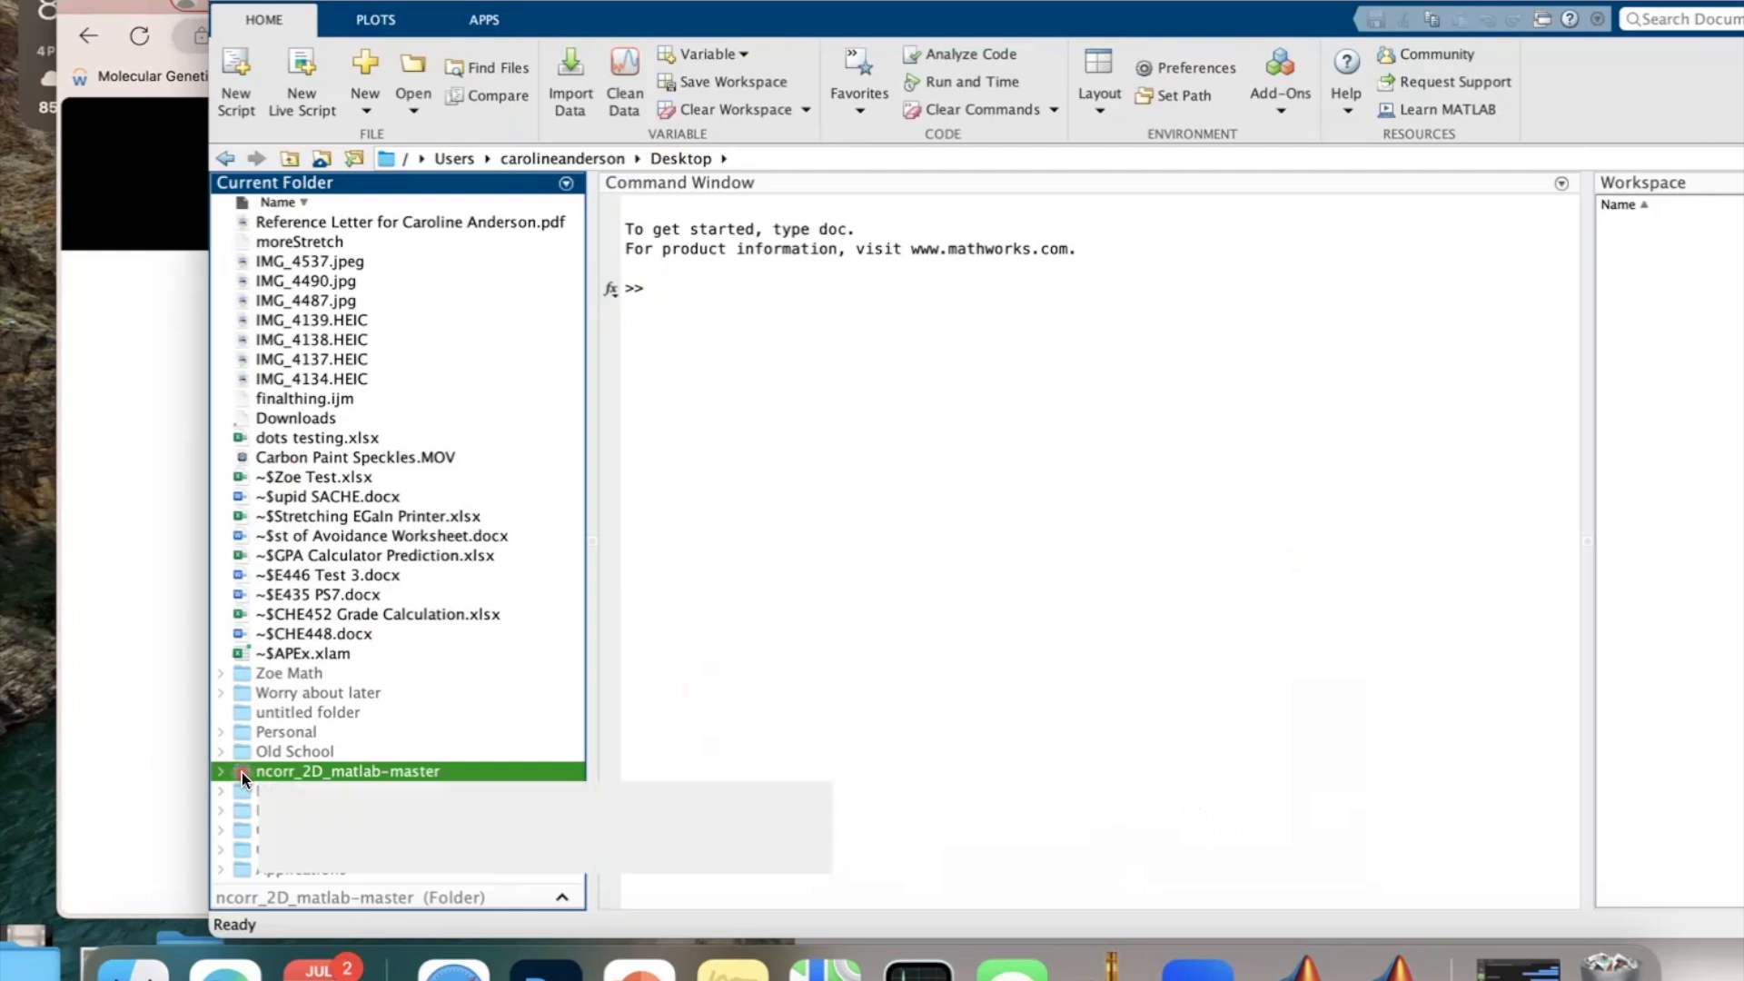
click(363, 788)
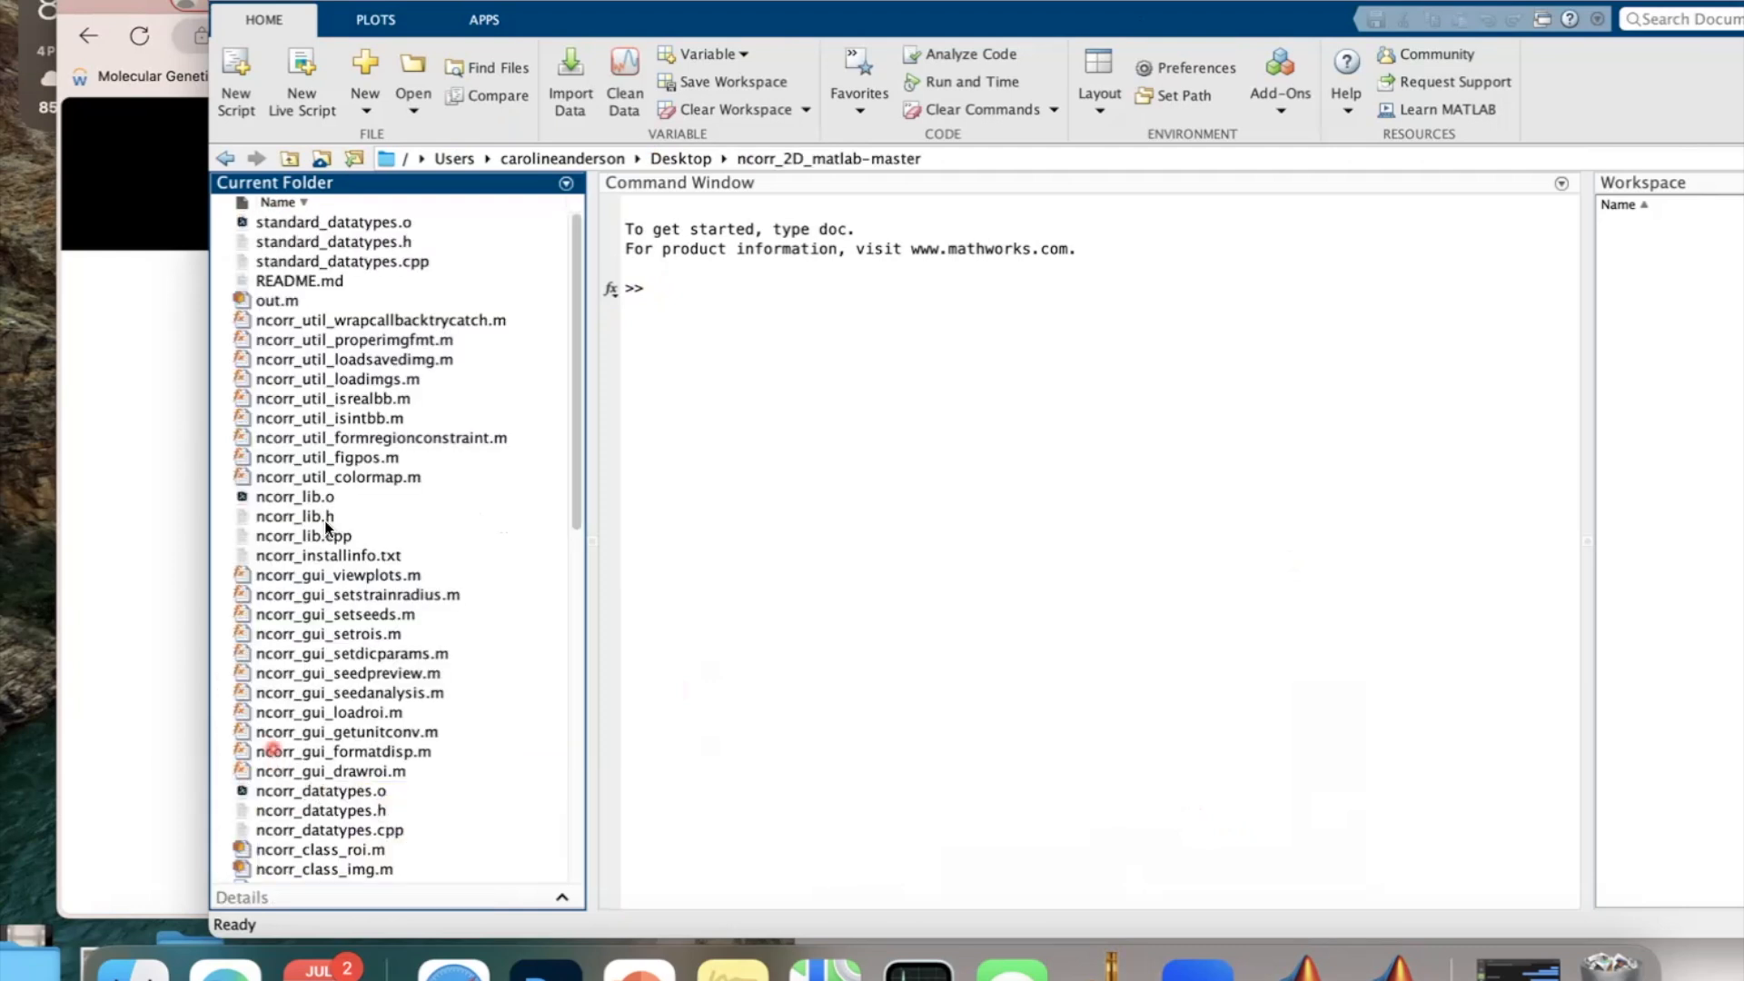
scroll(363, 289, down, 3)
scroll(364, 288, down, 15)
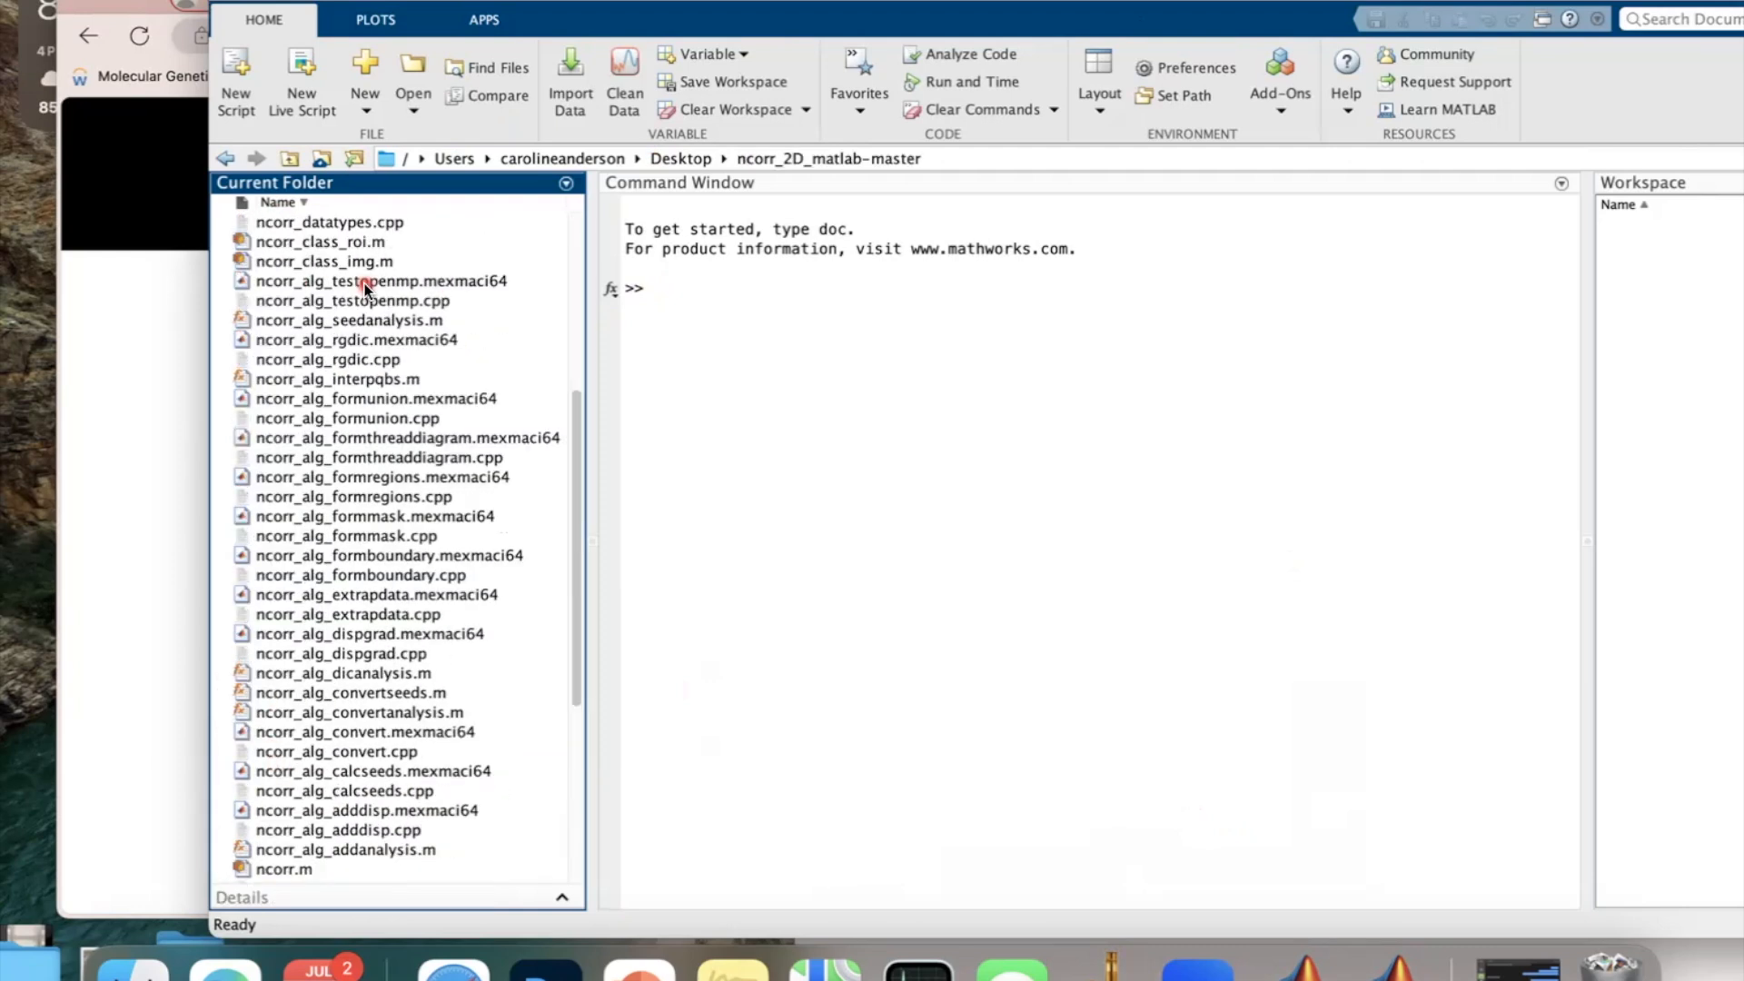
scroll(366, 288, up, 15)
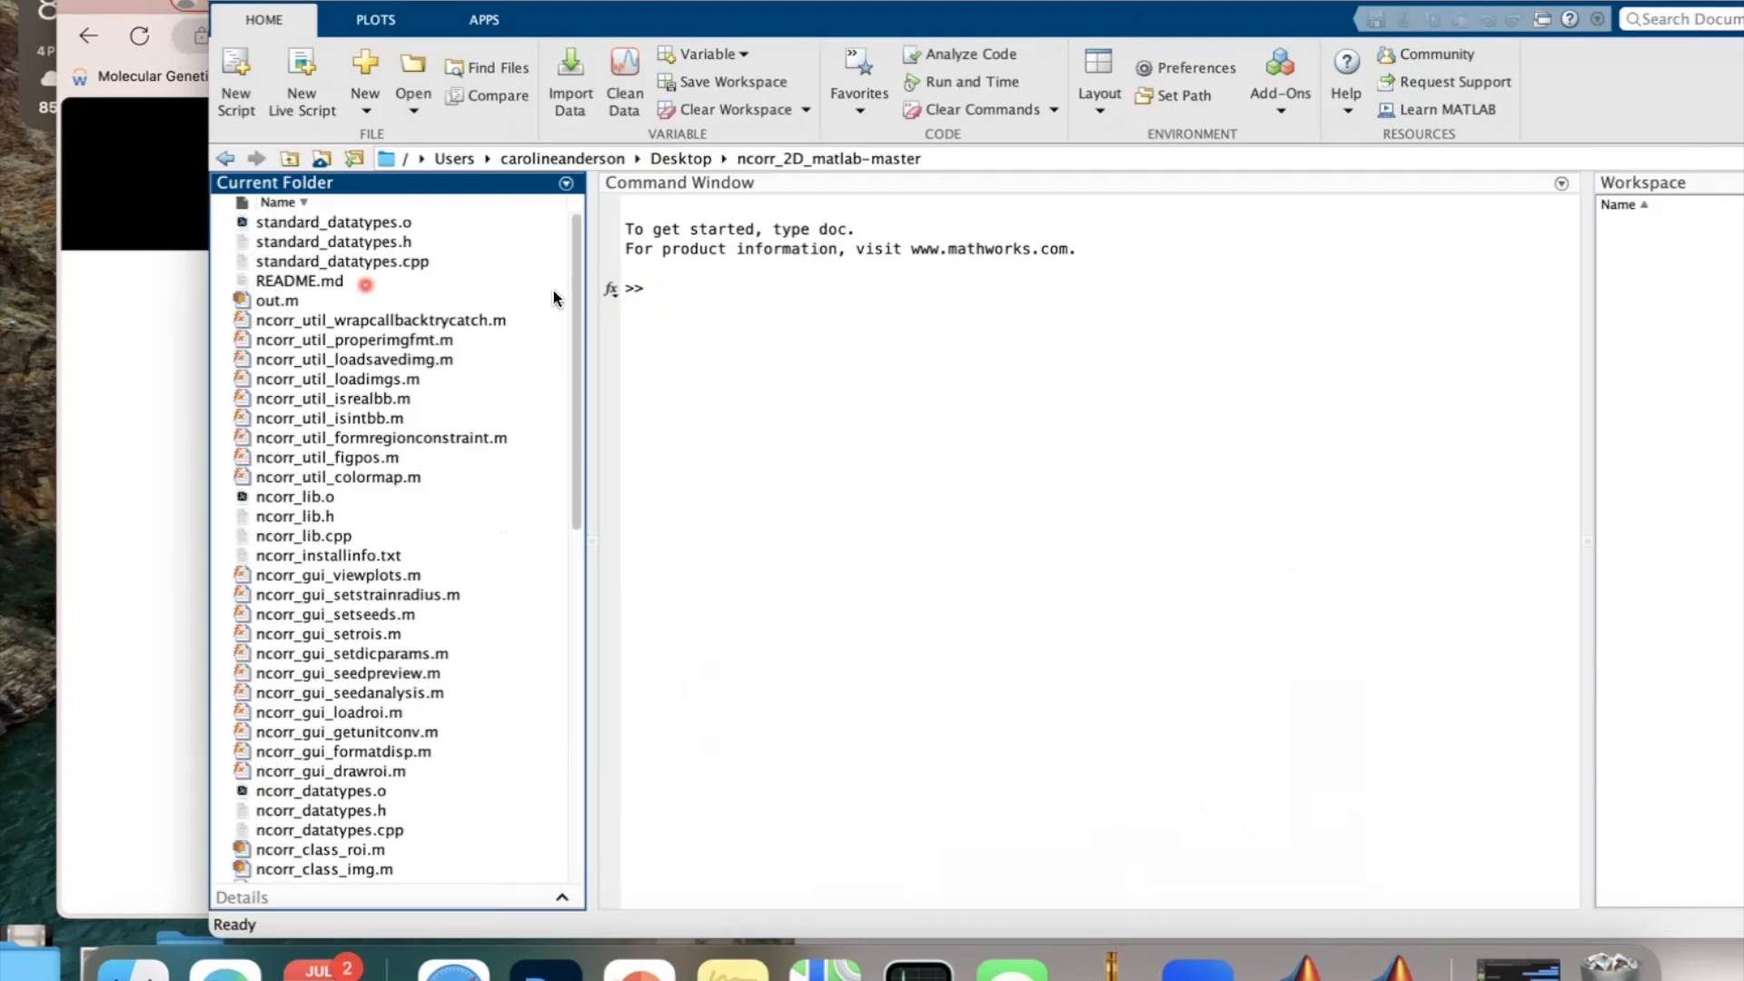
click(661, 288)
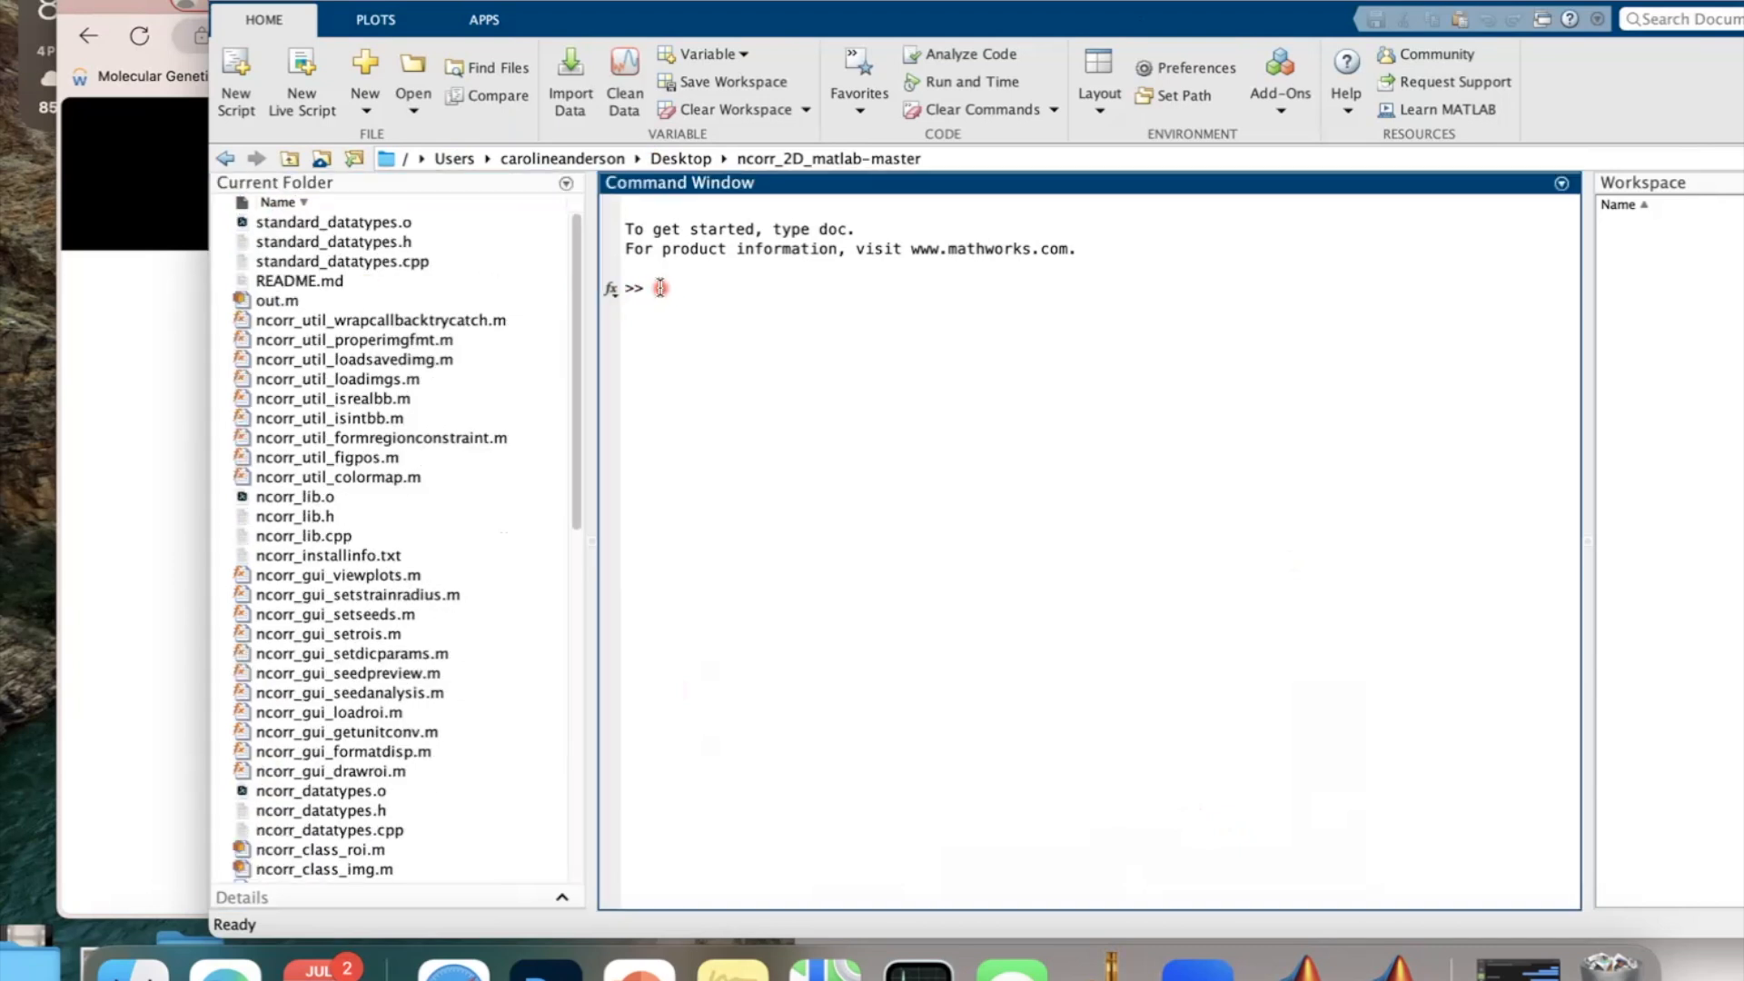
Step: Open the Ncorr manual PDF from the website's Downloads page and find the MEX setup command on page 3
click(161, 405)
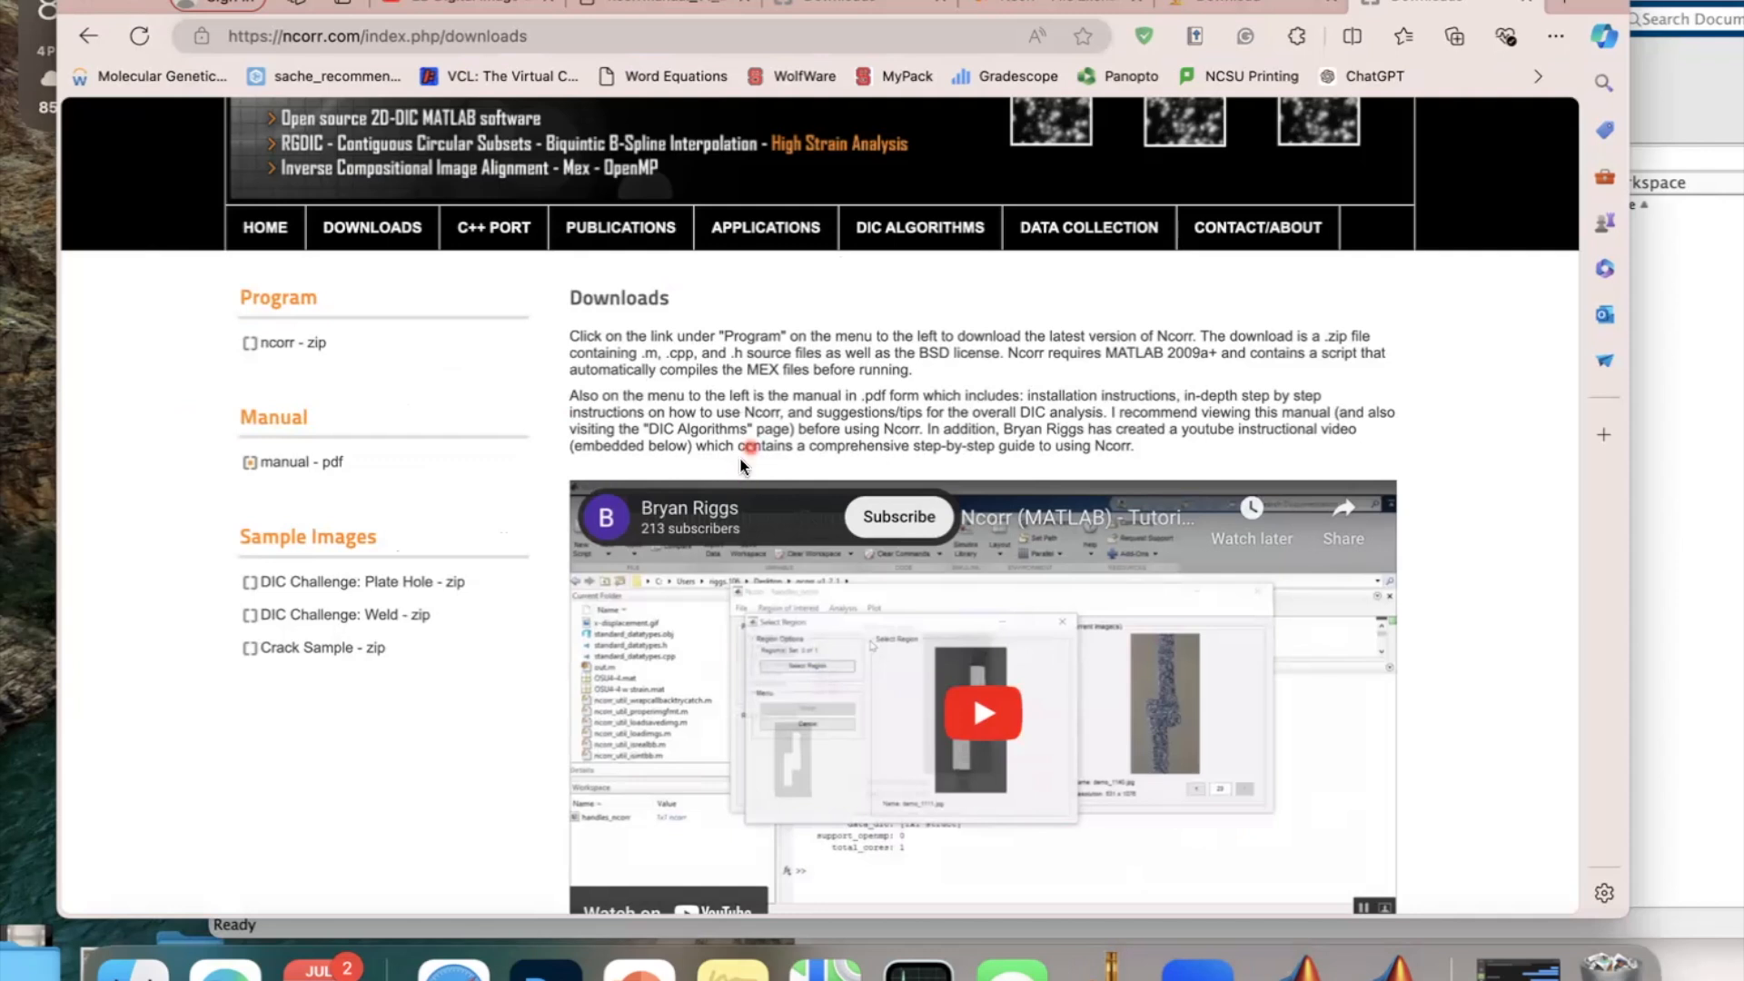
click(305, 463)
scroll(549, 657, up, 20)
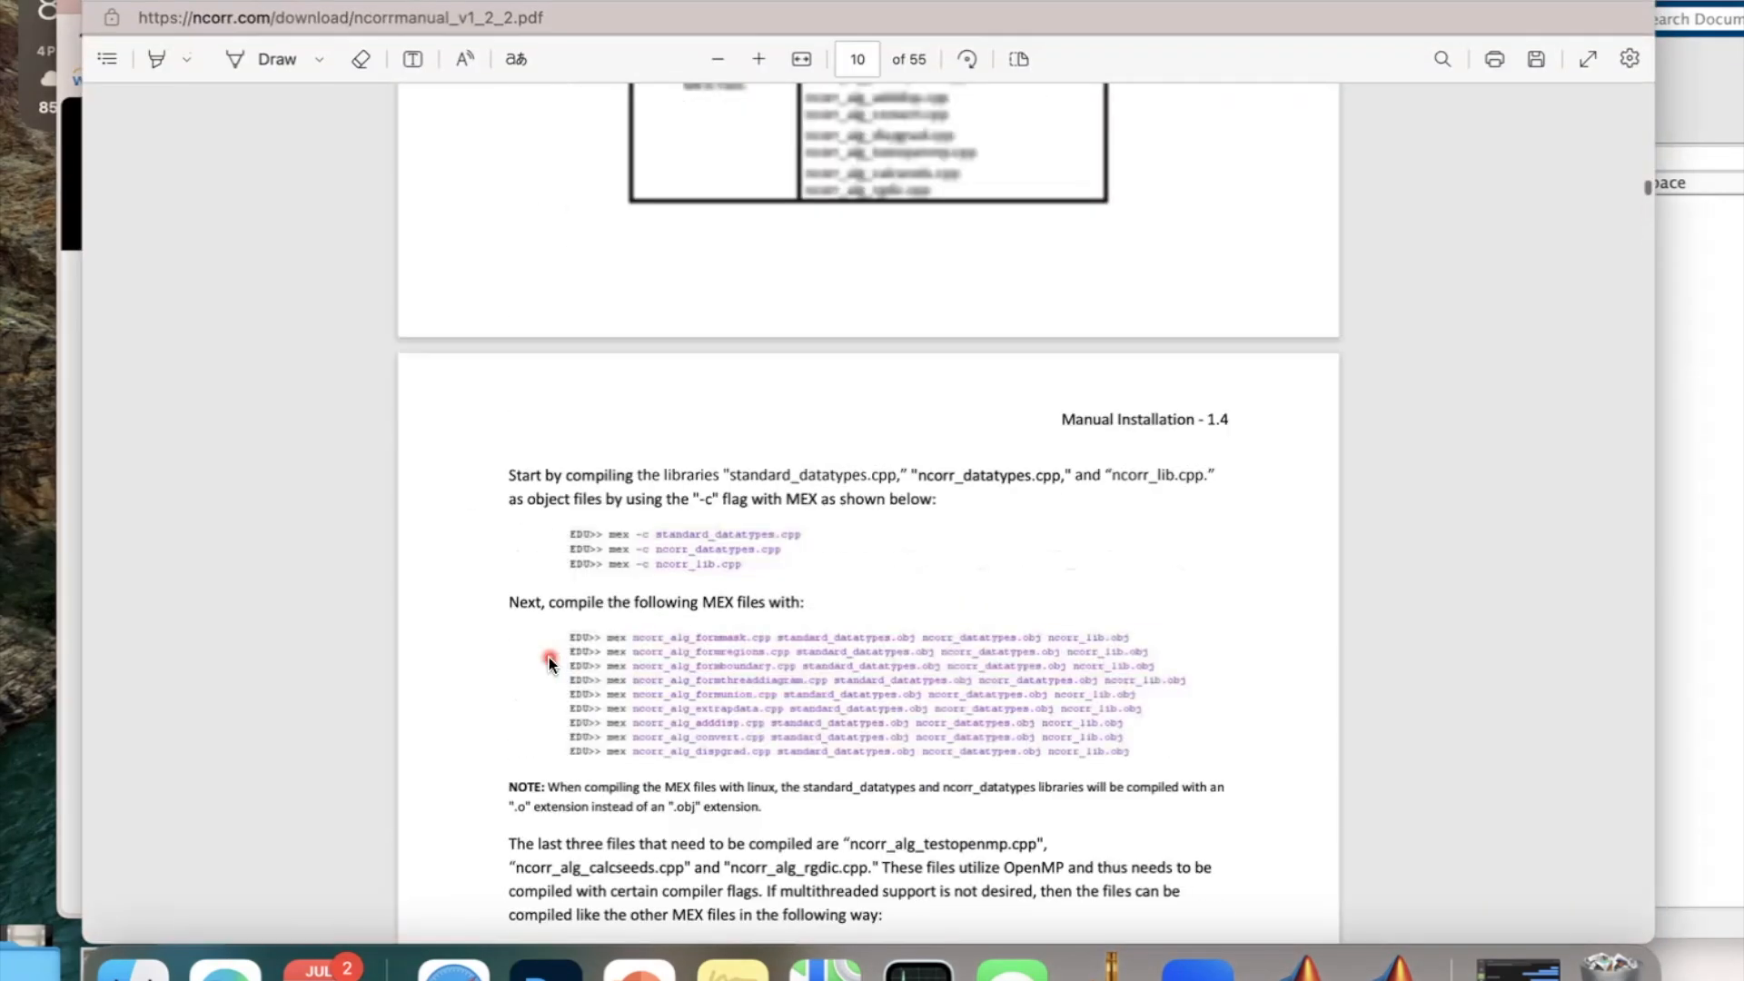
scroll(549, 657, up, 15)
scroll(548, 657, down, 8)
scroll(548, 657, down, 20)
scroll(550, 658, up, 10)
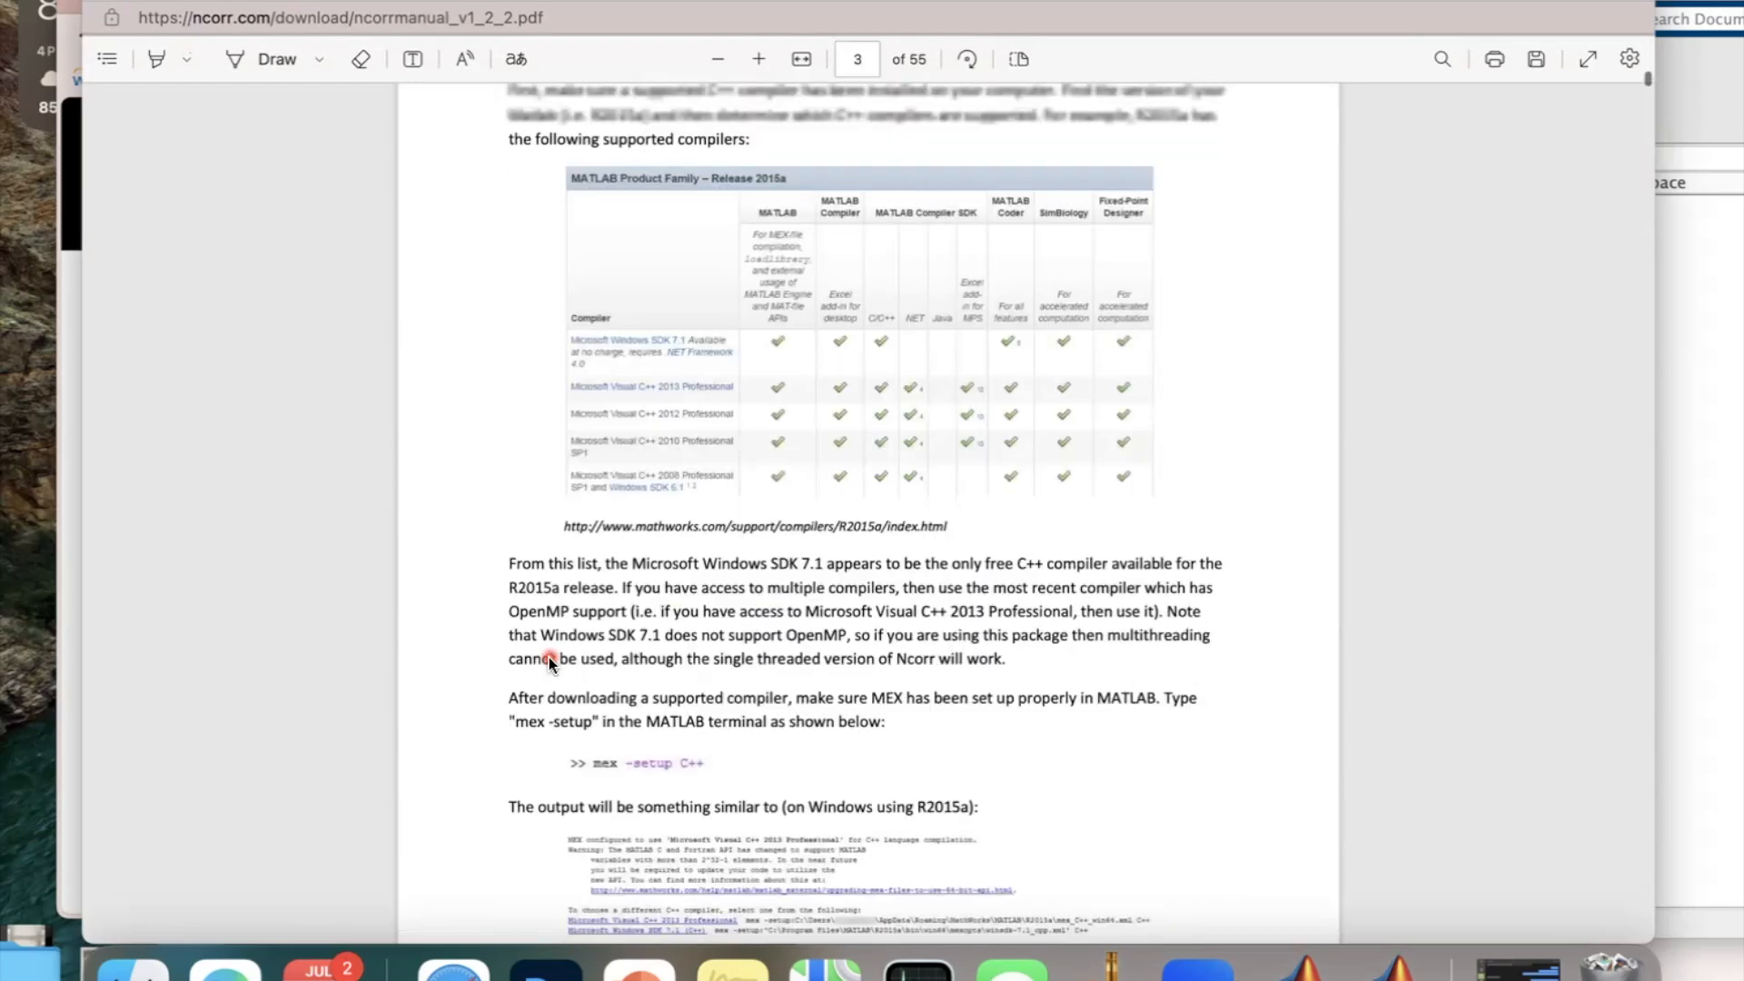
scroll(779, 759, up, 3)
scroll(780, 759, down, 5)
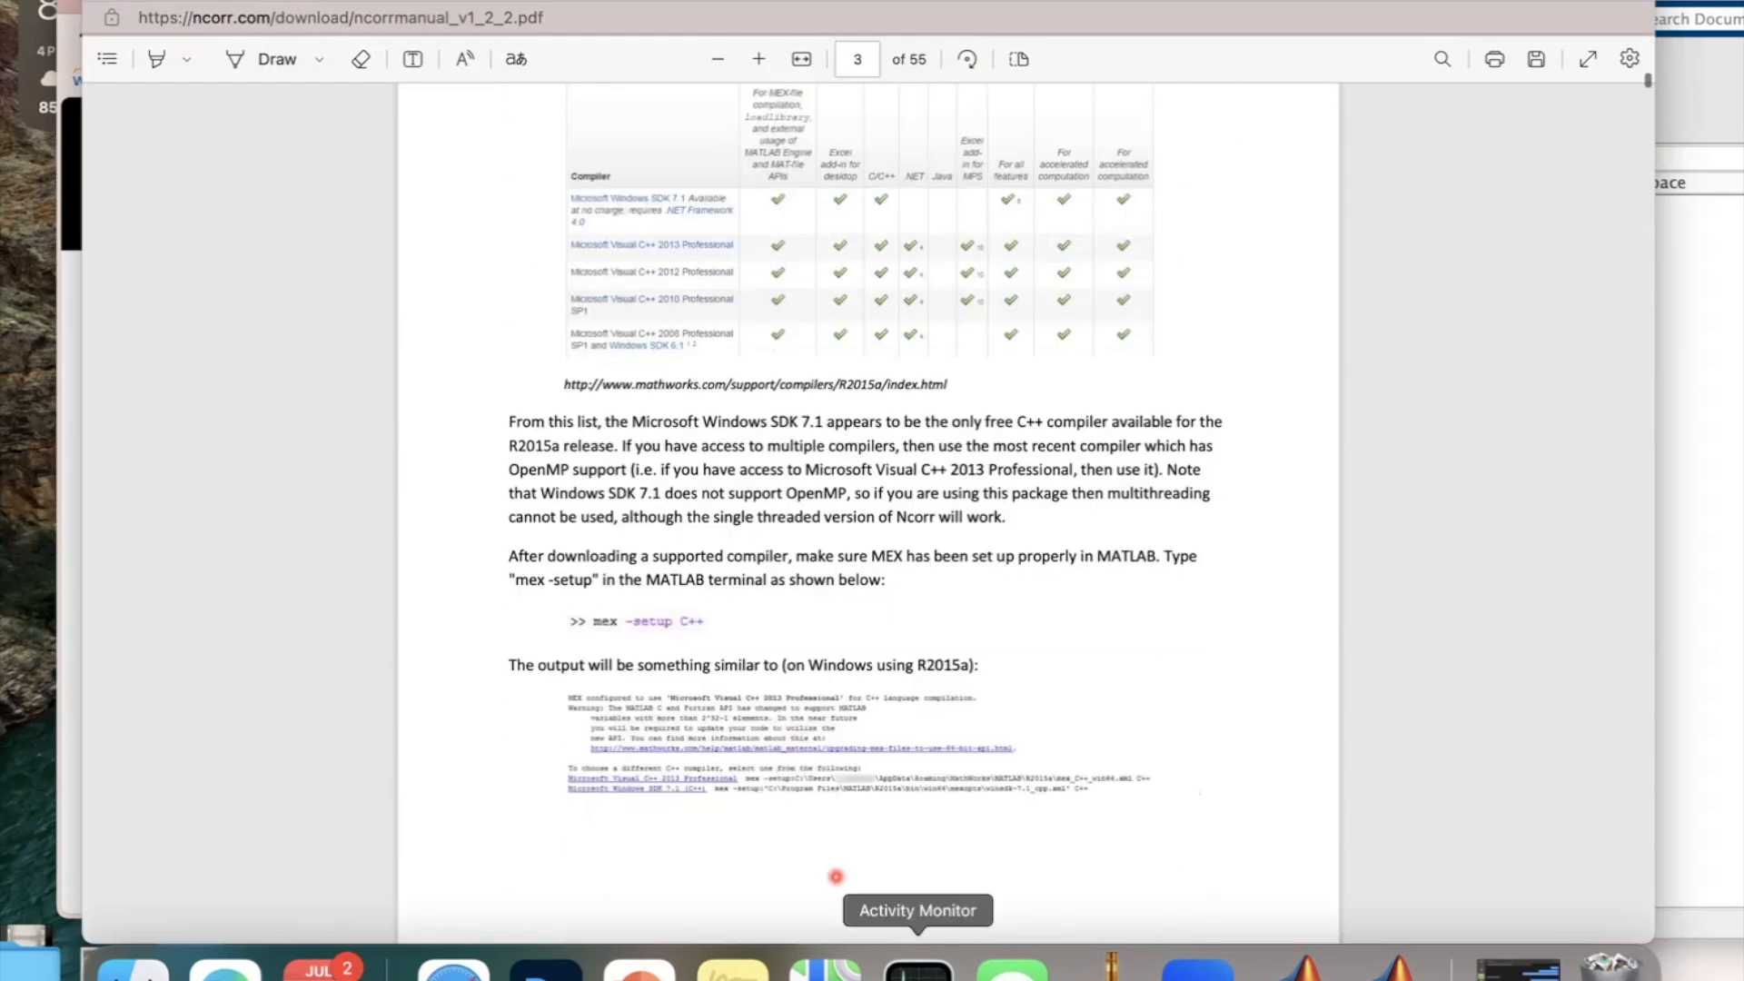
Step: Switch to MATLAB and run mex -setup C++ in the Command Window to configure the C++ compiler
click(1295, 965)
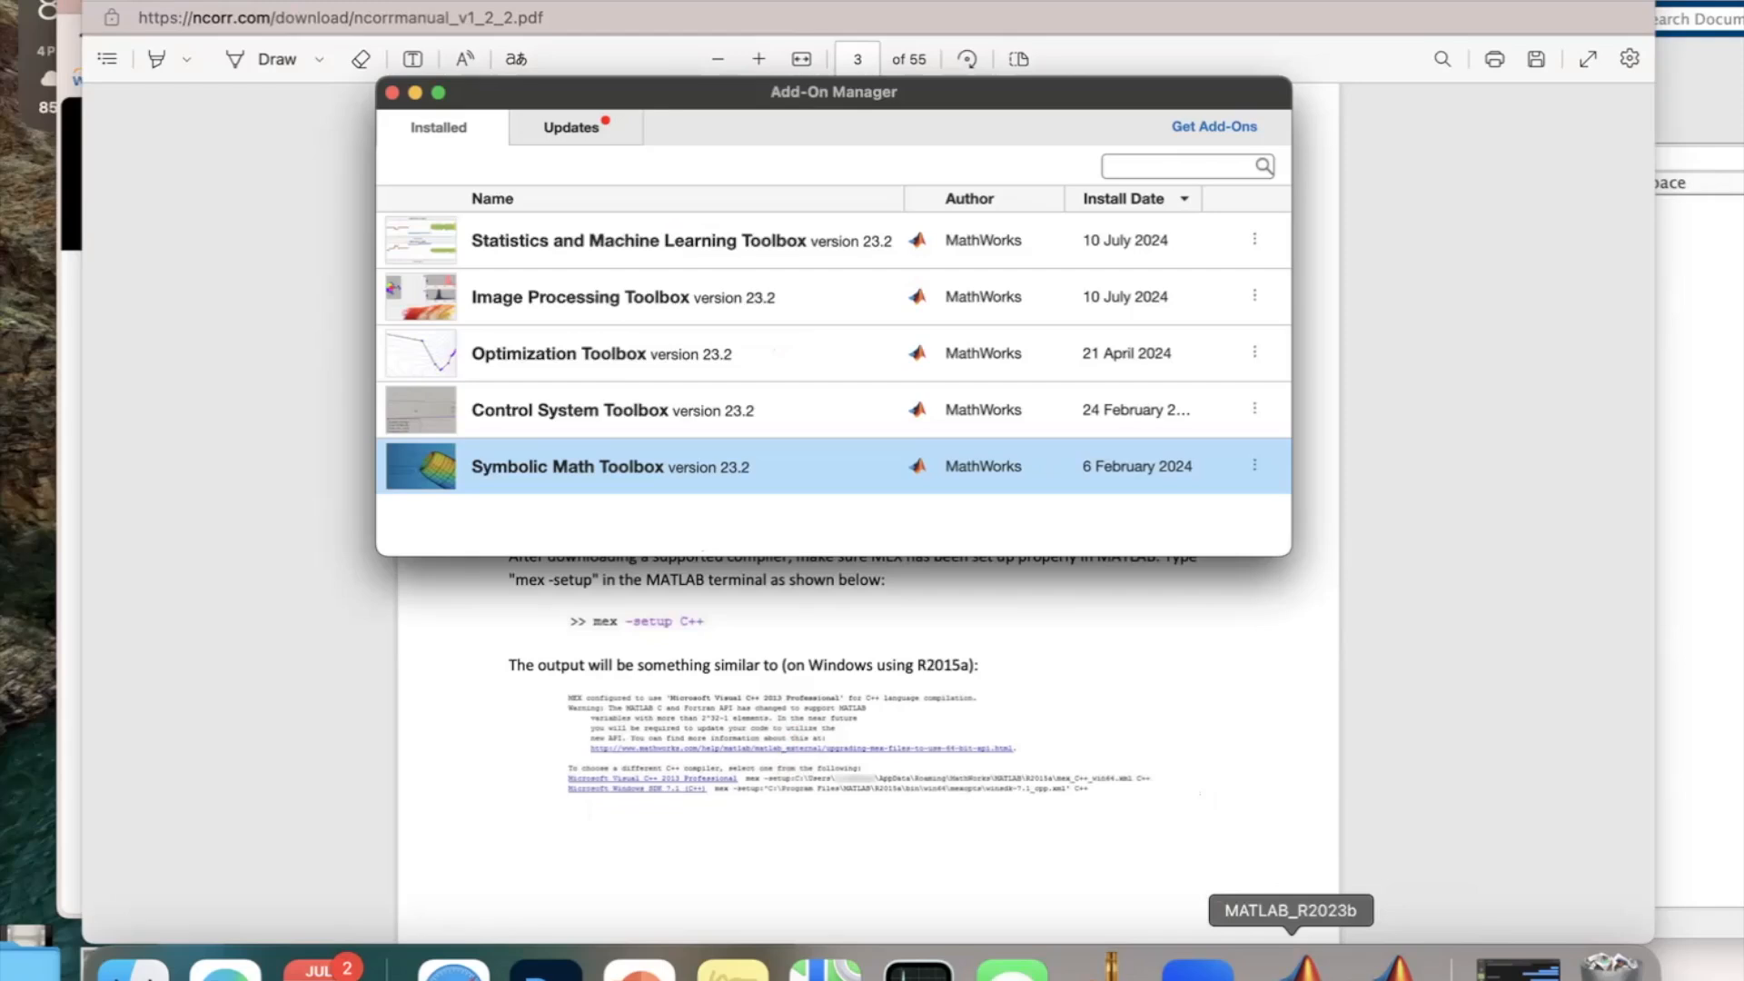
click(1291, 964)
text(m)
click(183, 703)
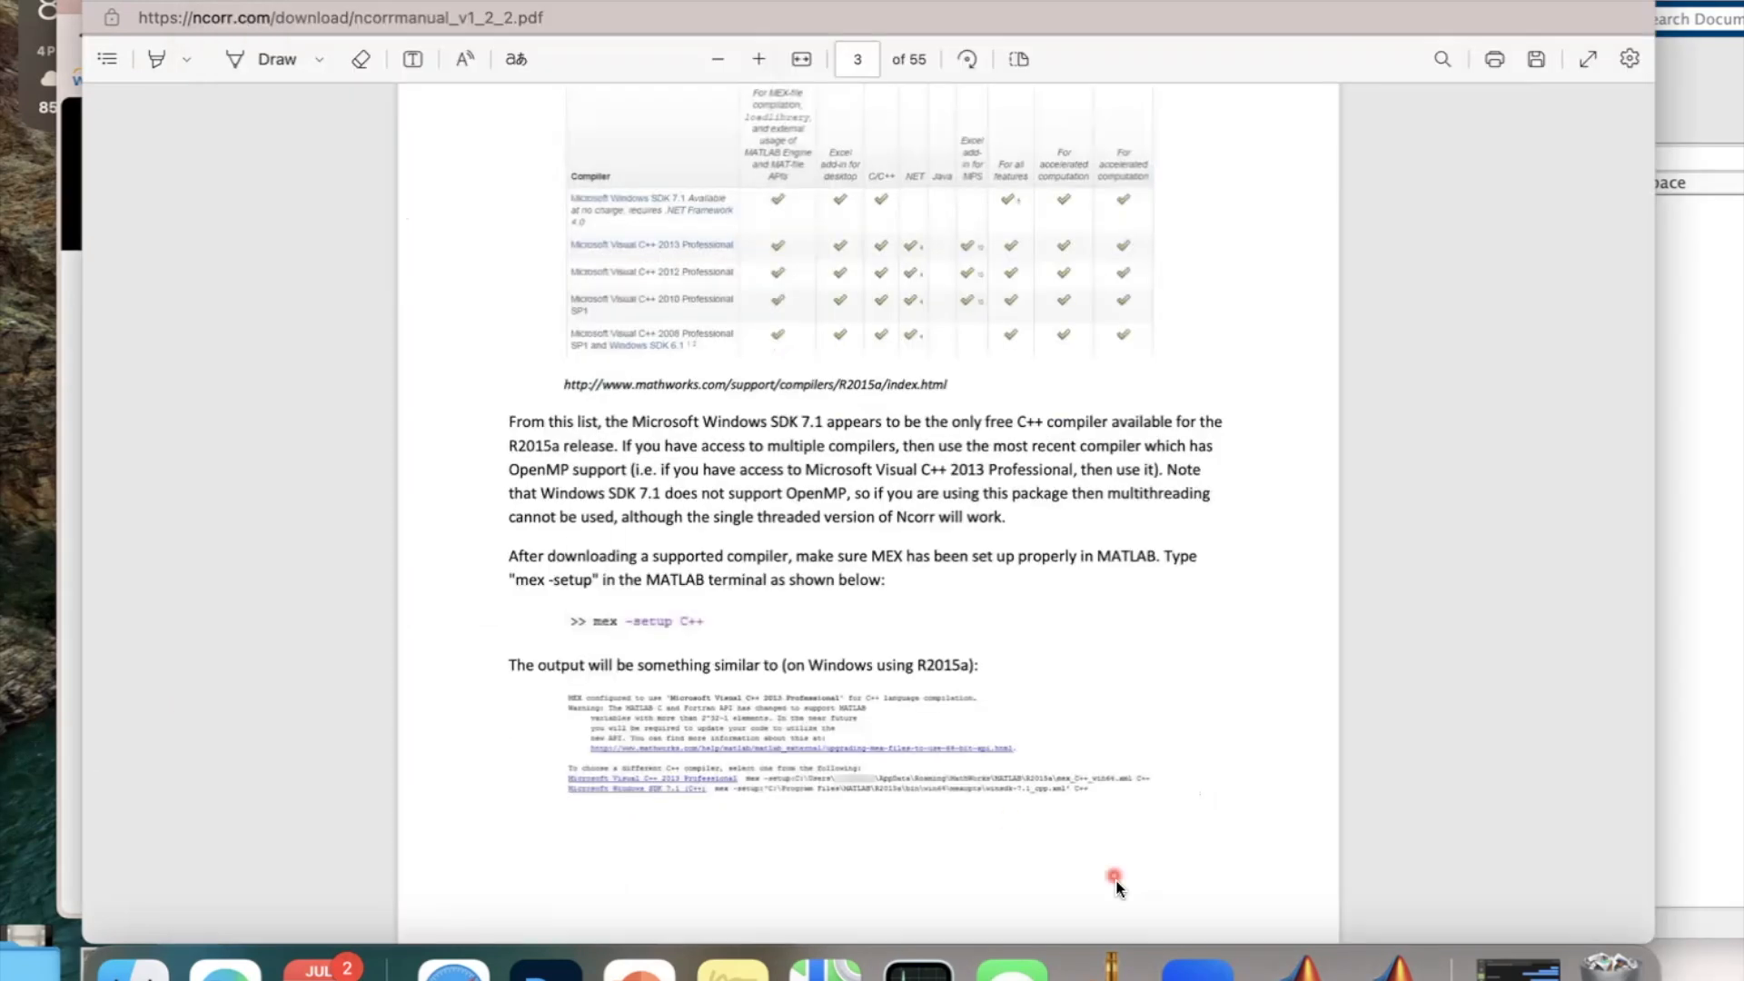
click(1291, 964)
text(ex -)
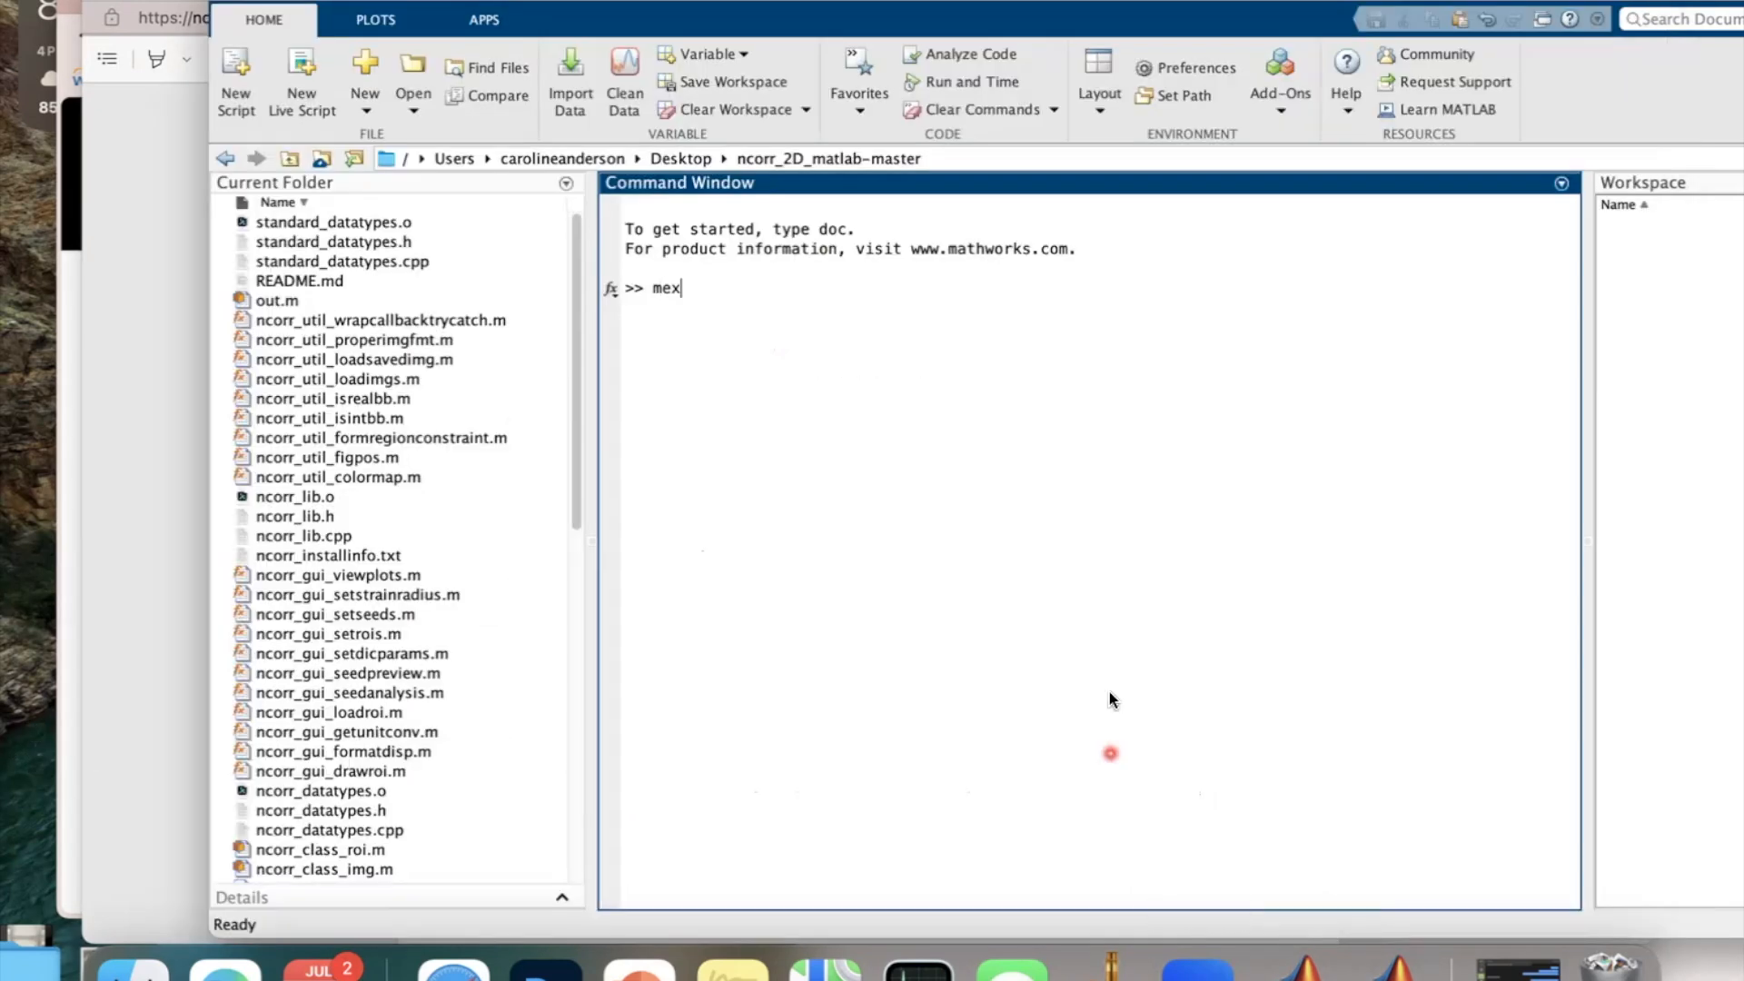
key(BackSpace)
text(setup)
key(super+Tab)
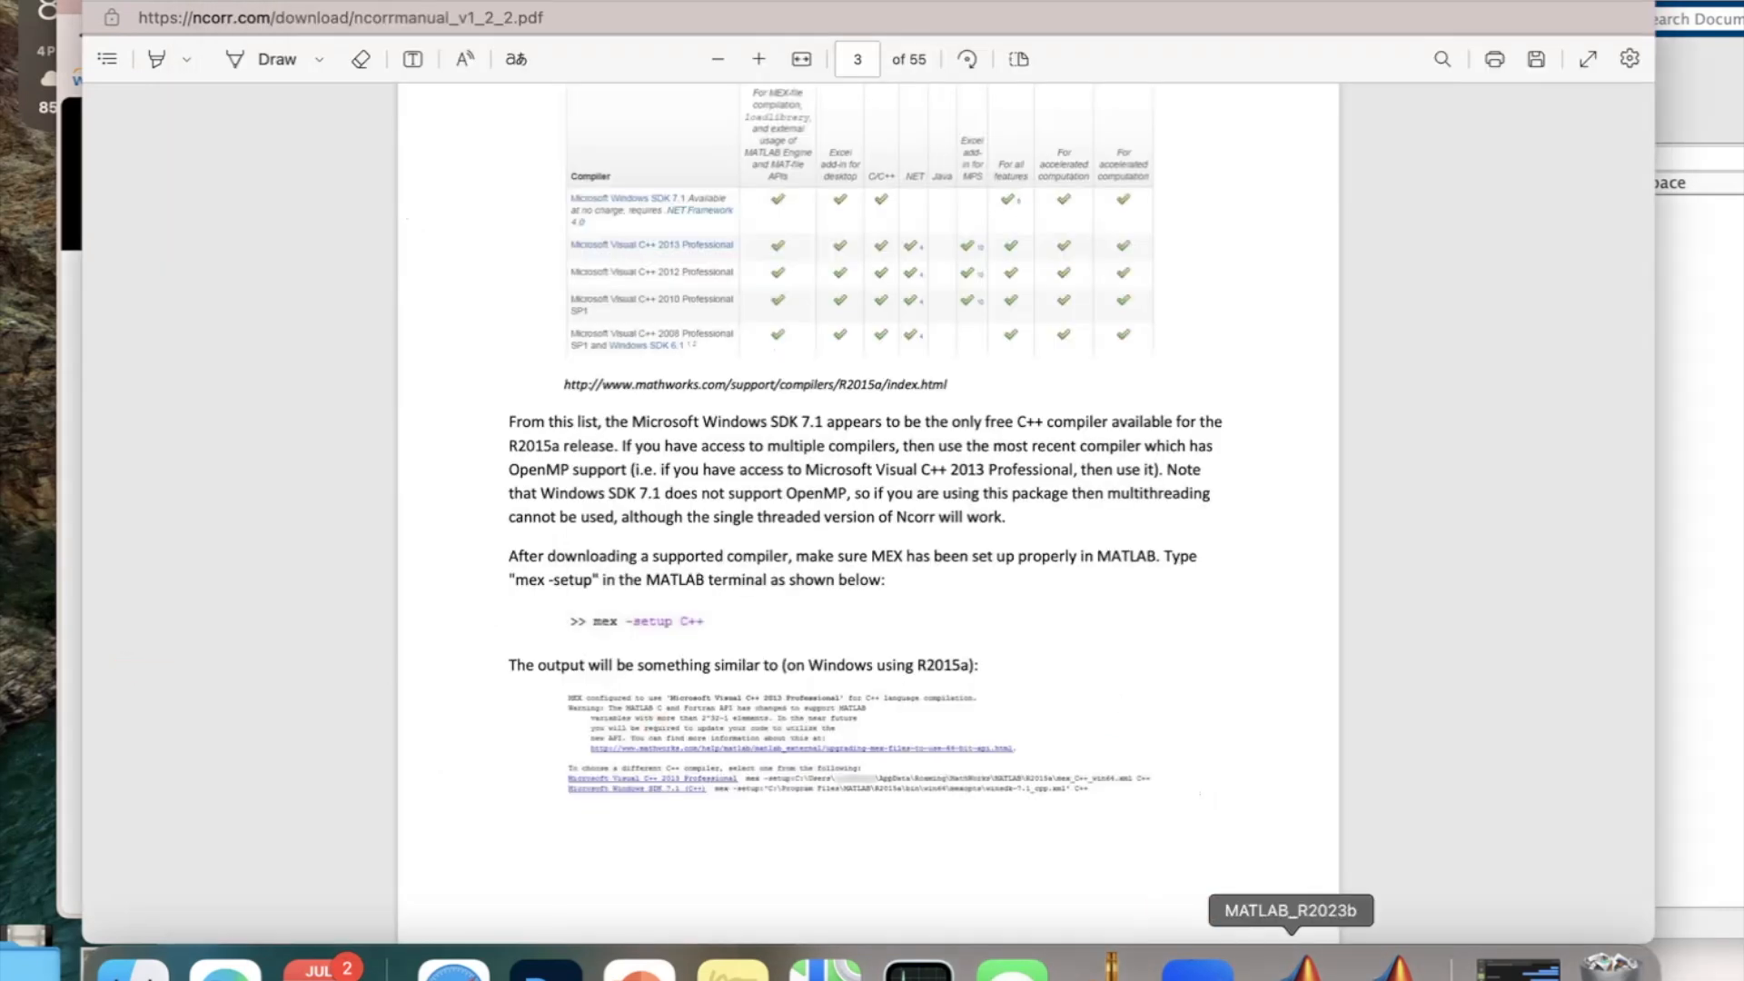
click(1291, 964)
text(C)
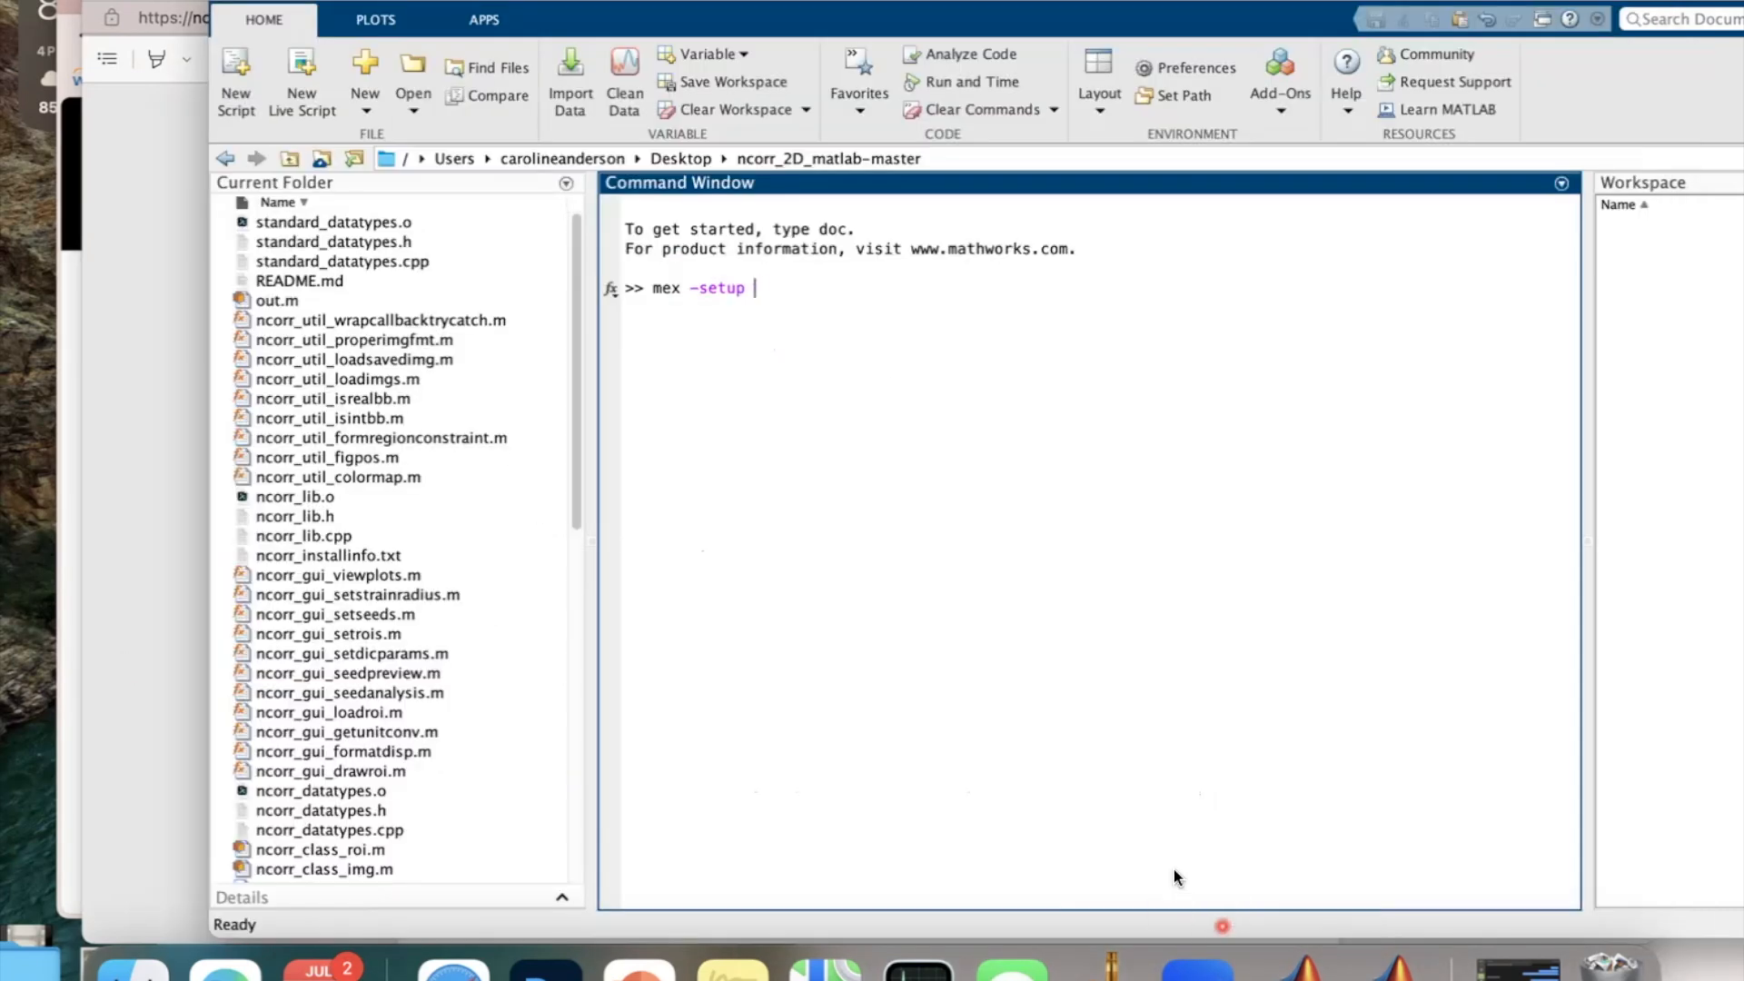
text(++)
key(Return)
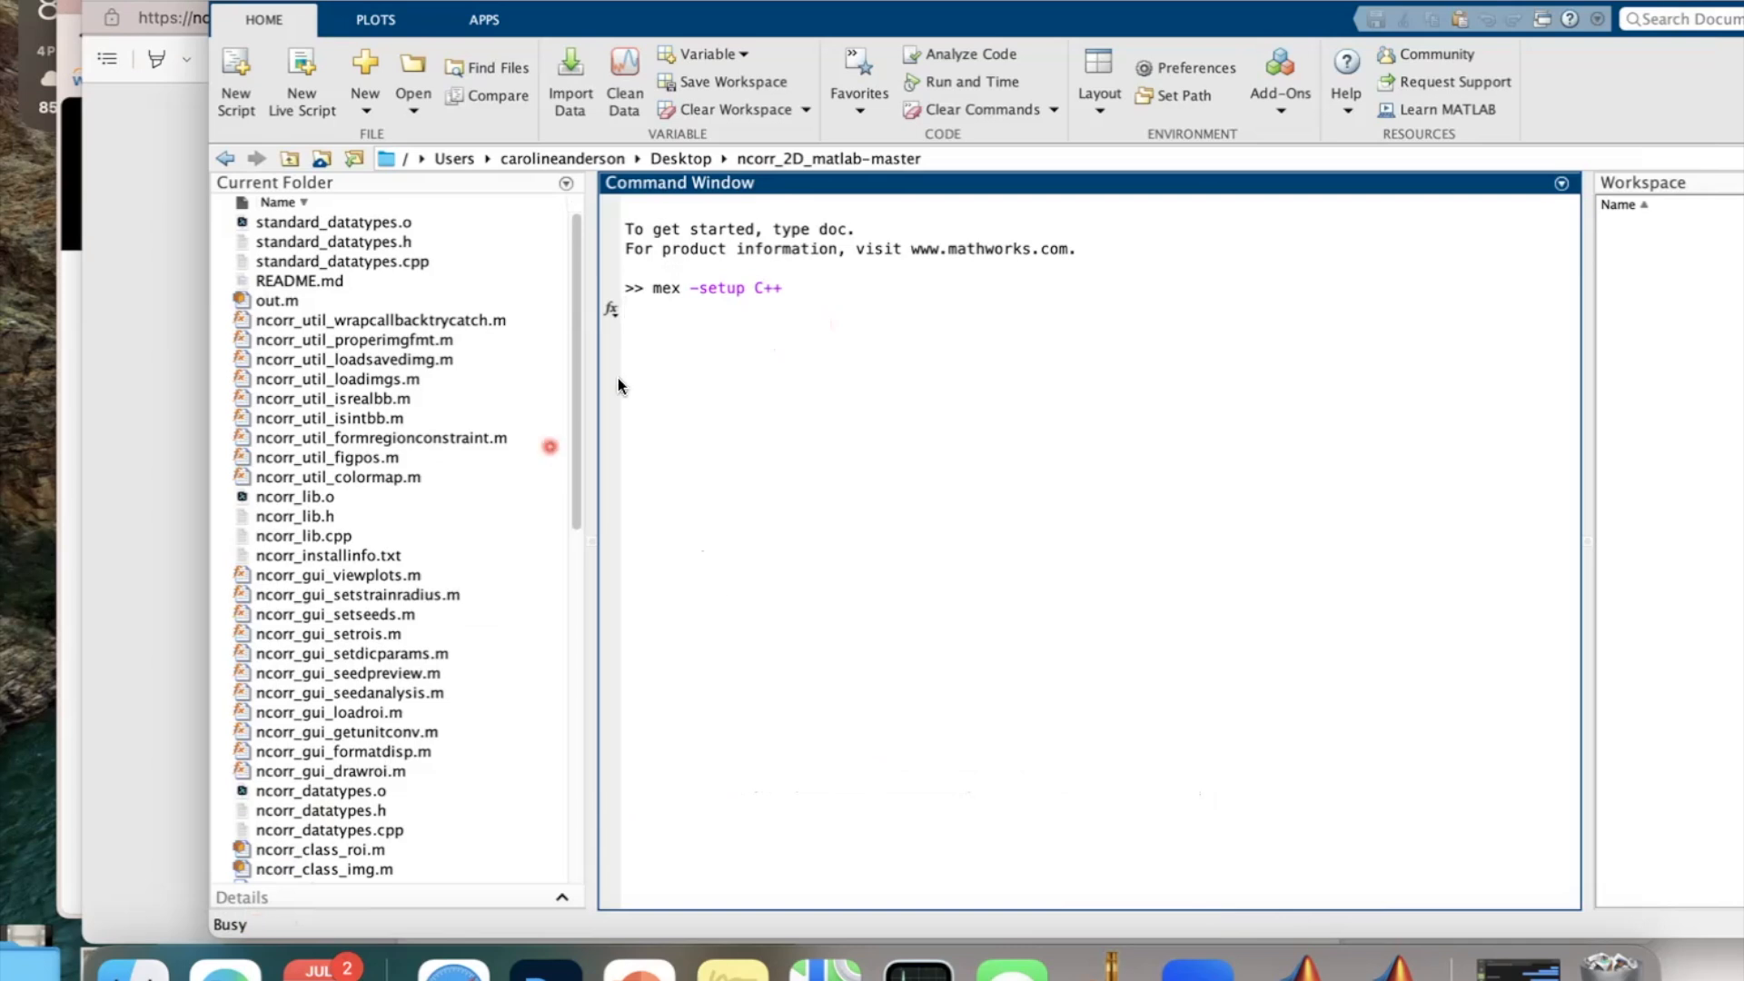
drag(911, 13, 759, 13)
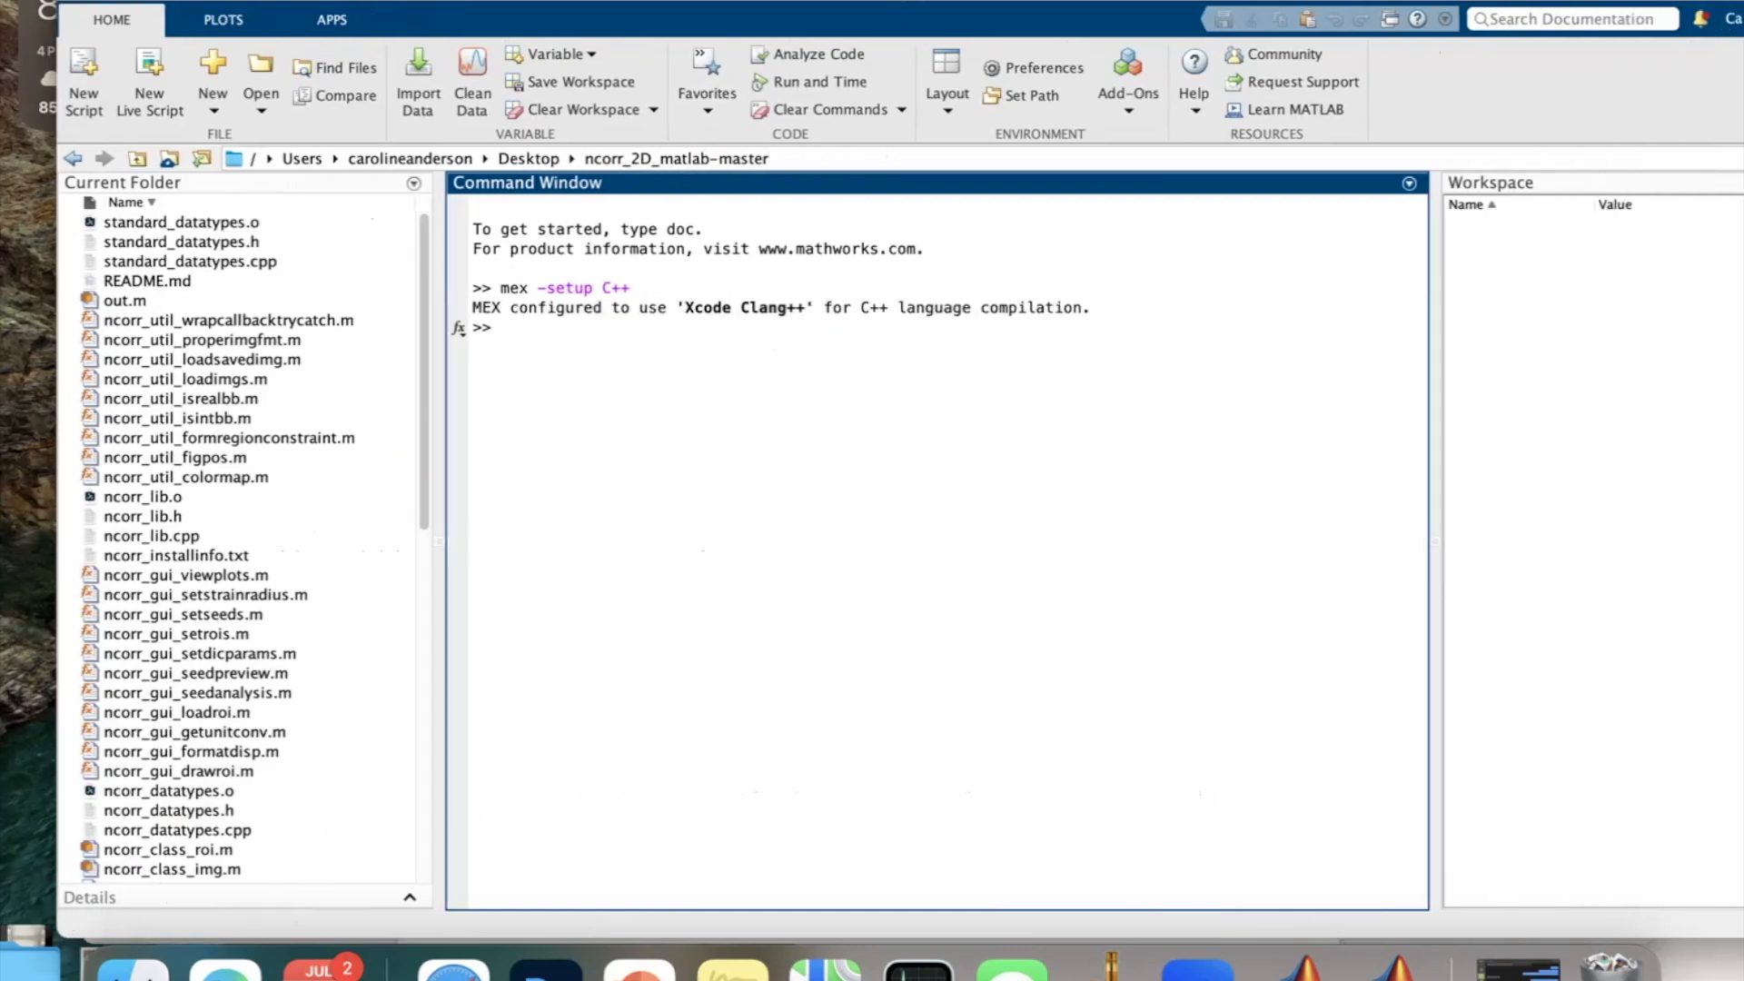
Step: Return to the Ncorr manual and read the MEX Setup section about the expected output and compiler check
mouse_move(736, 290)
mouse_down()
mouse_move(695, 318)
mouse_move(790, 307)
mouse_move(754, 293)
mouse_up()
drag(59, 45, 927, 89)
click(685, 451)
scroll(684, 450, down, 5)
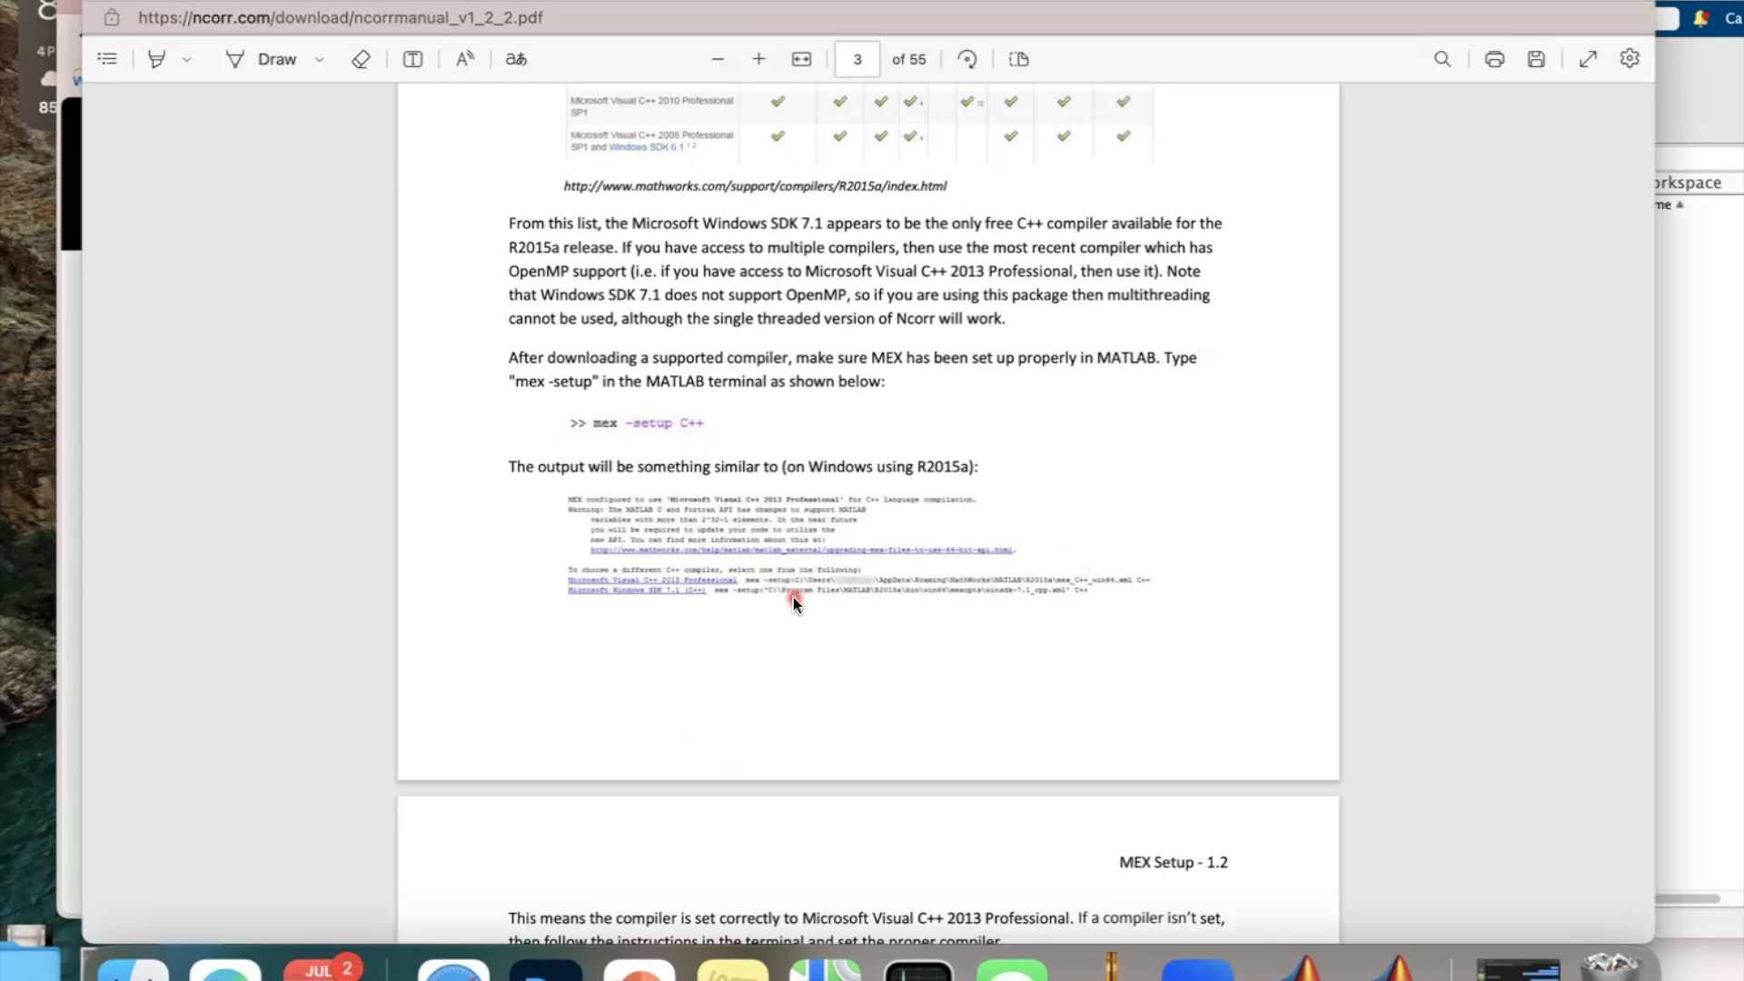
scroll(793, 596, down, 8)
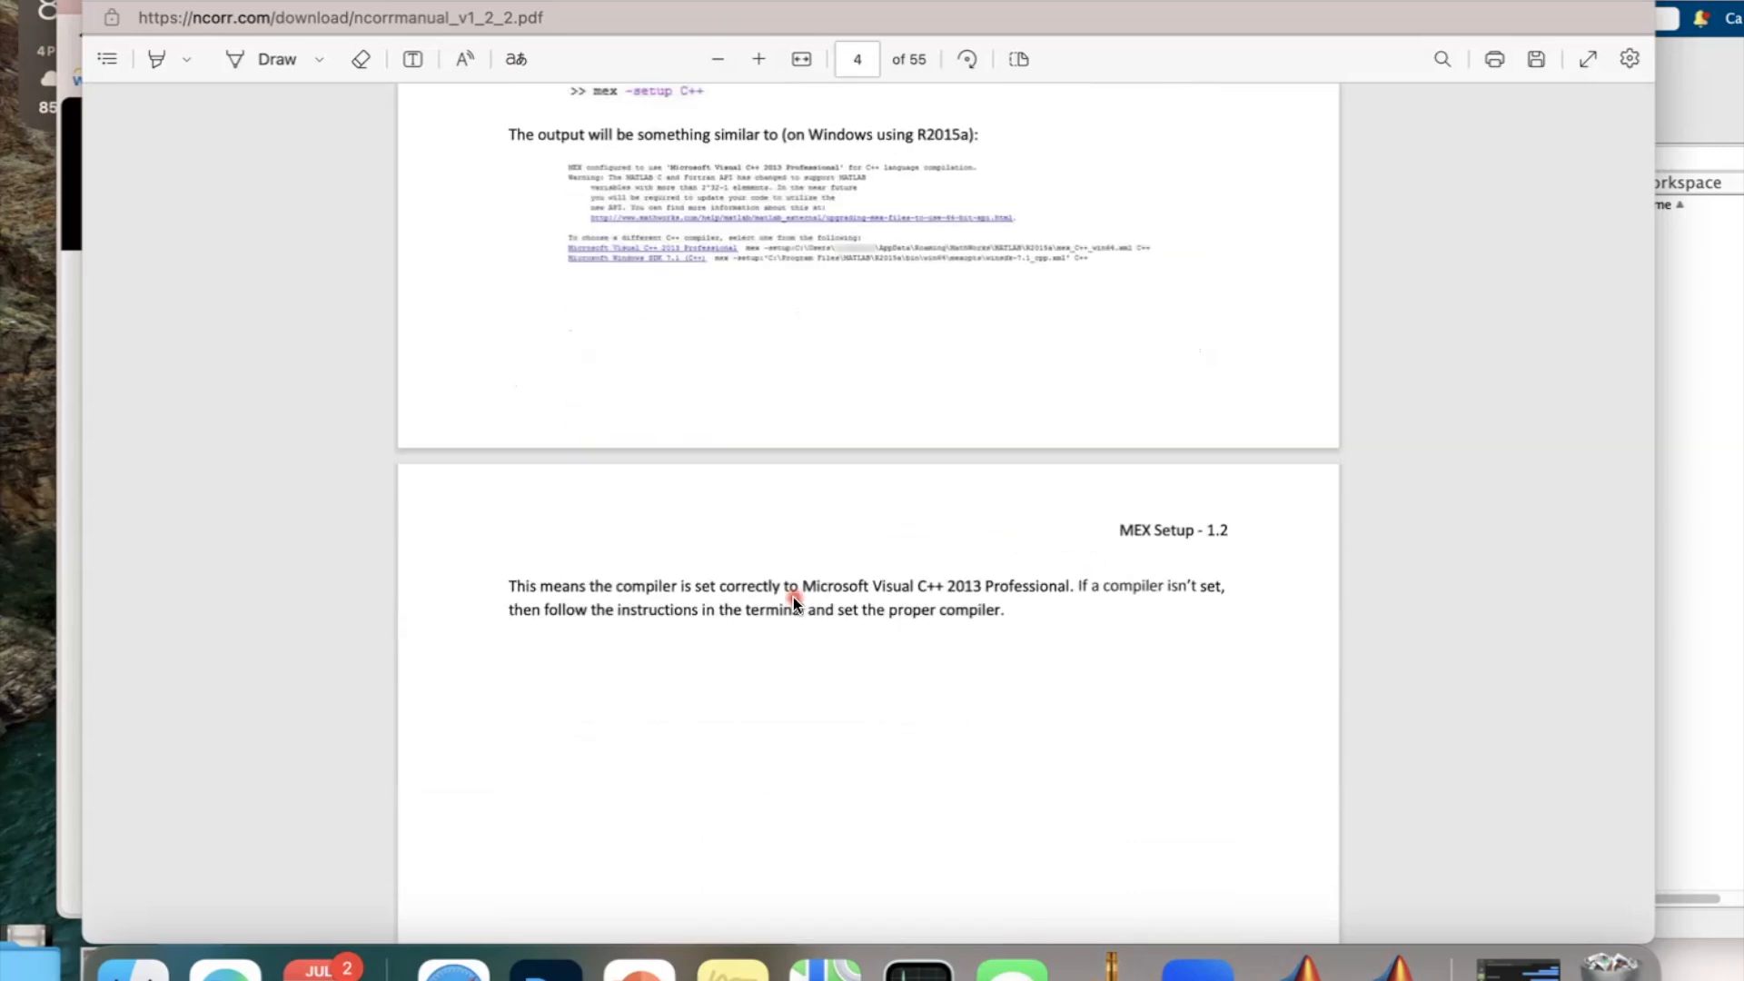
Step: Read section 1.3 of the Ncorr manual on automatic installation and find the command that launches Ncorr
scroll(793, 600, down, 1)
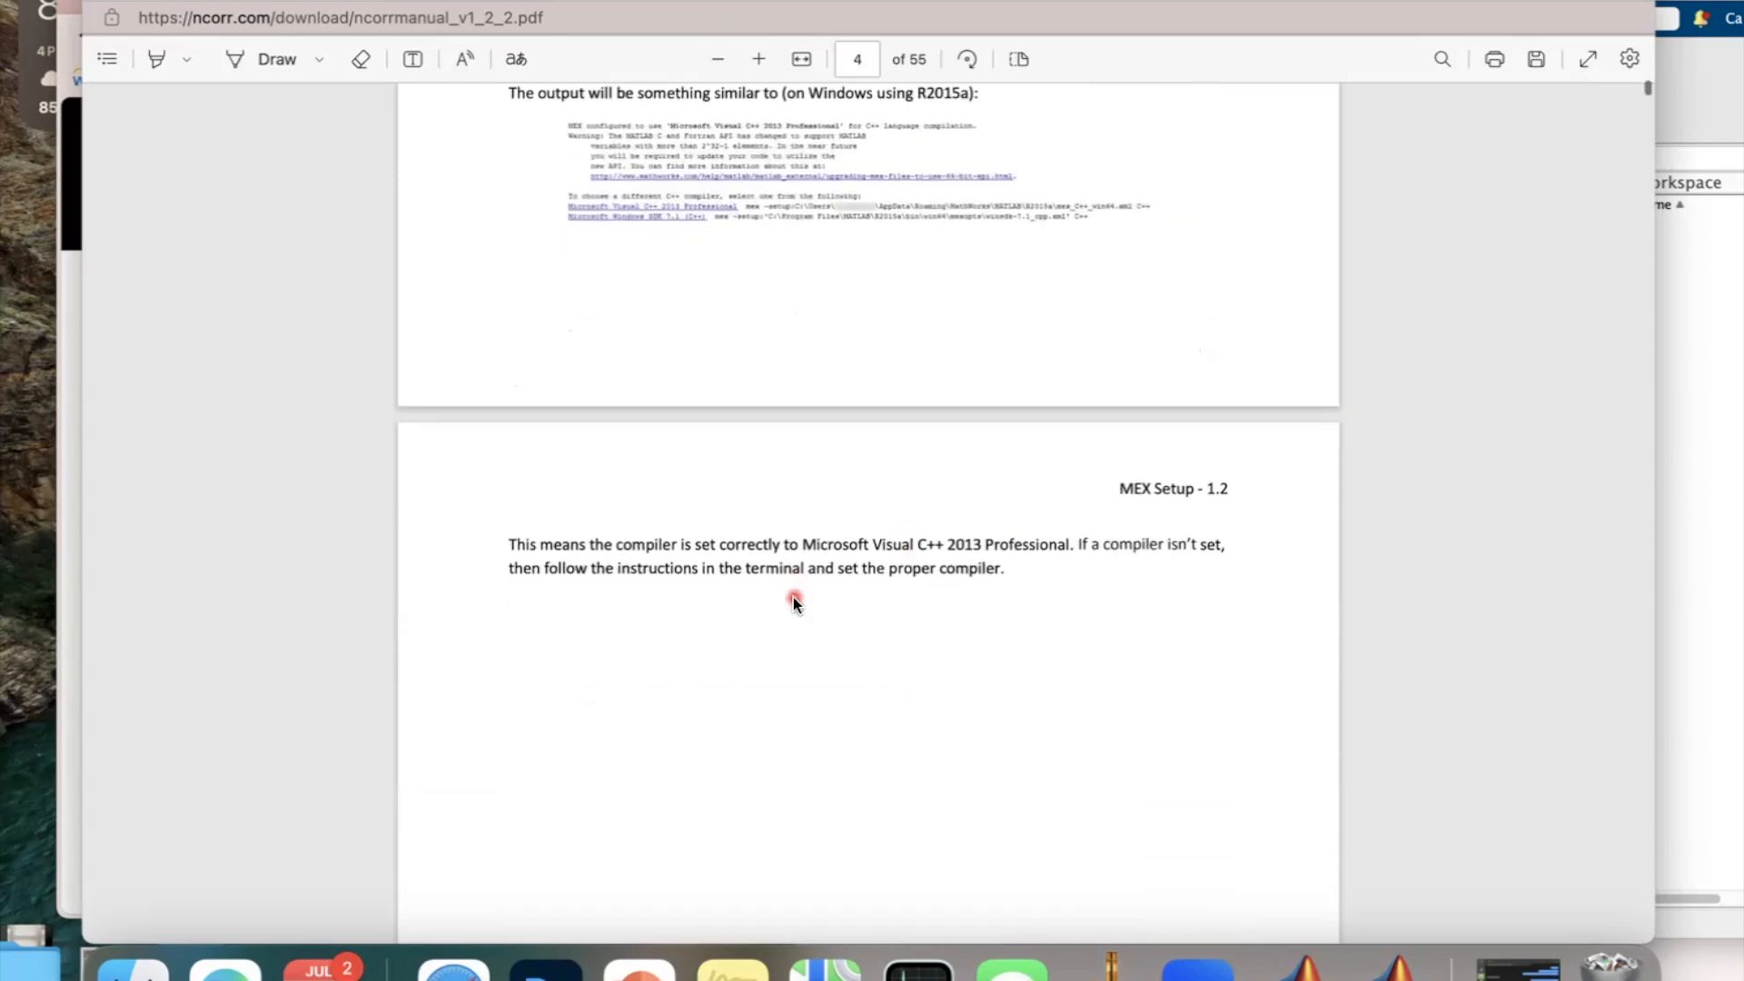
scroll(793, 600, down, 1)
scroll(793, 600, down, 4)
scroll(793, 601, down, 15)
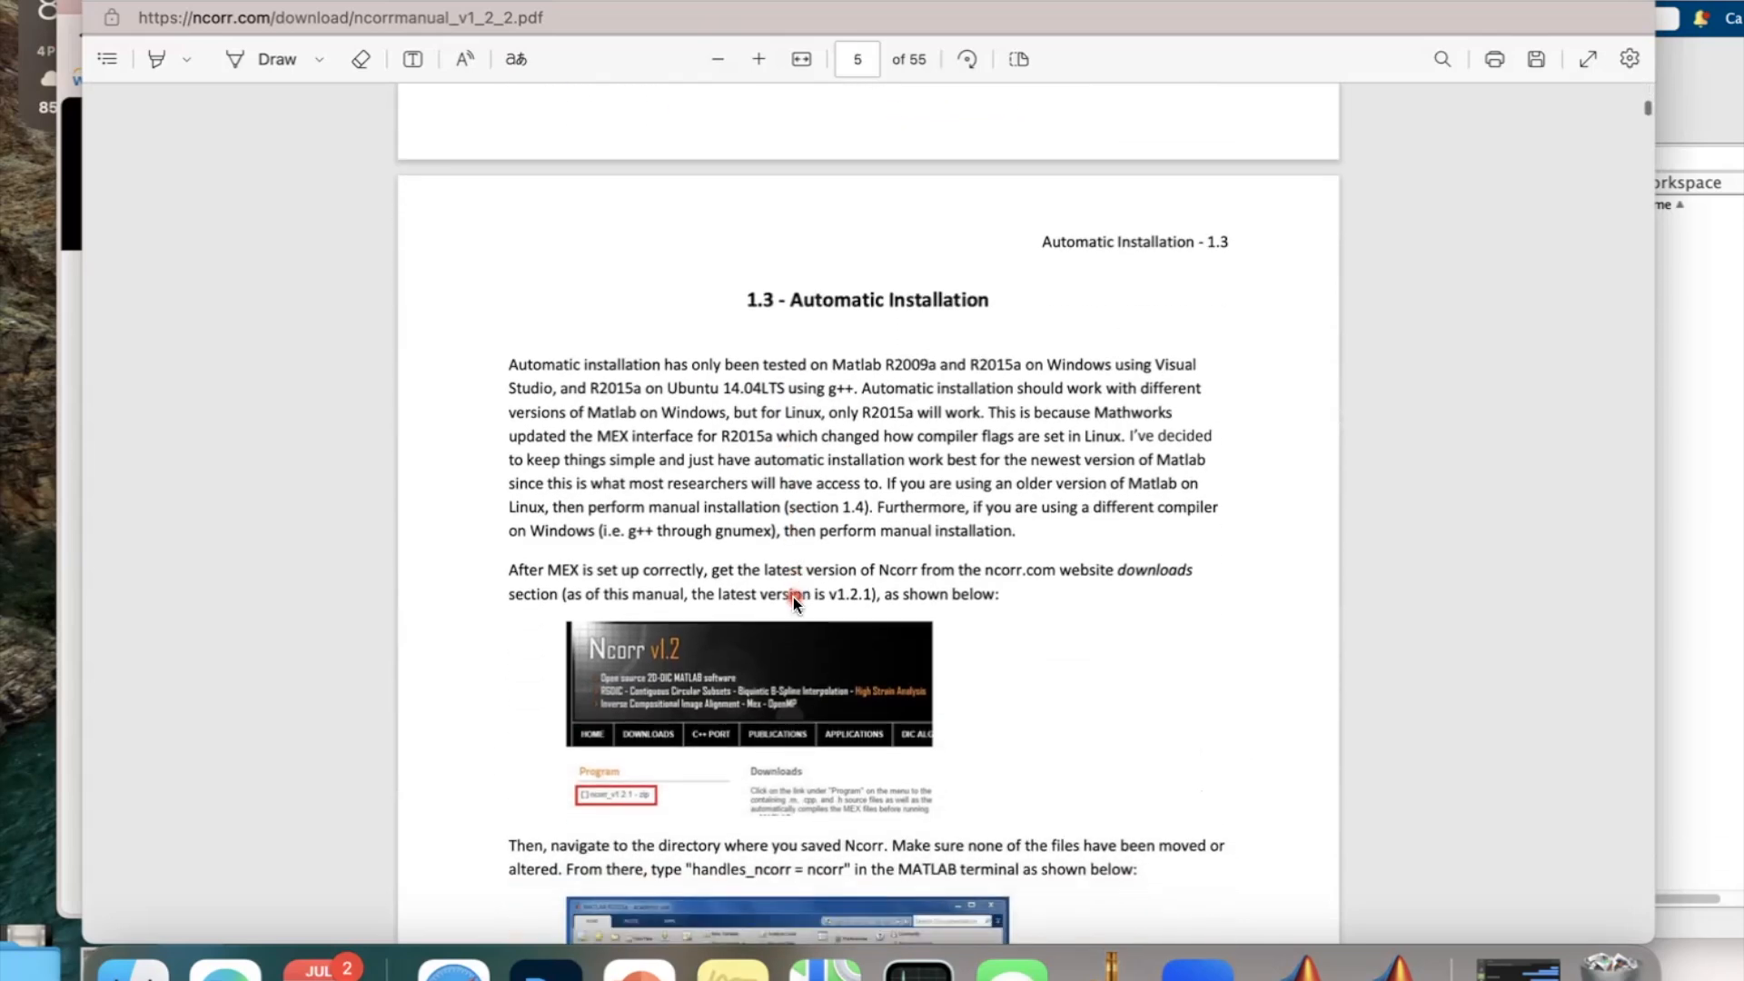
scroll(793, 596, down, 20)
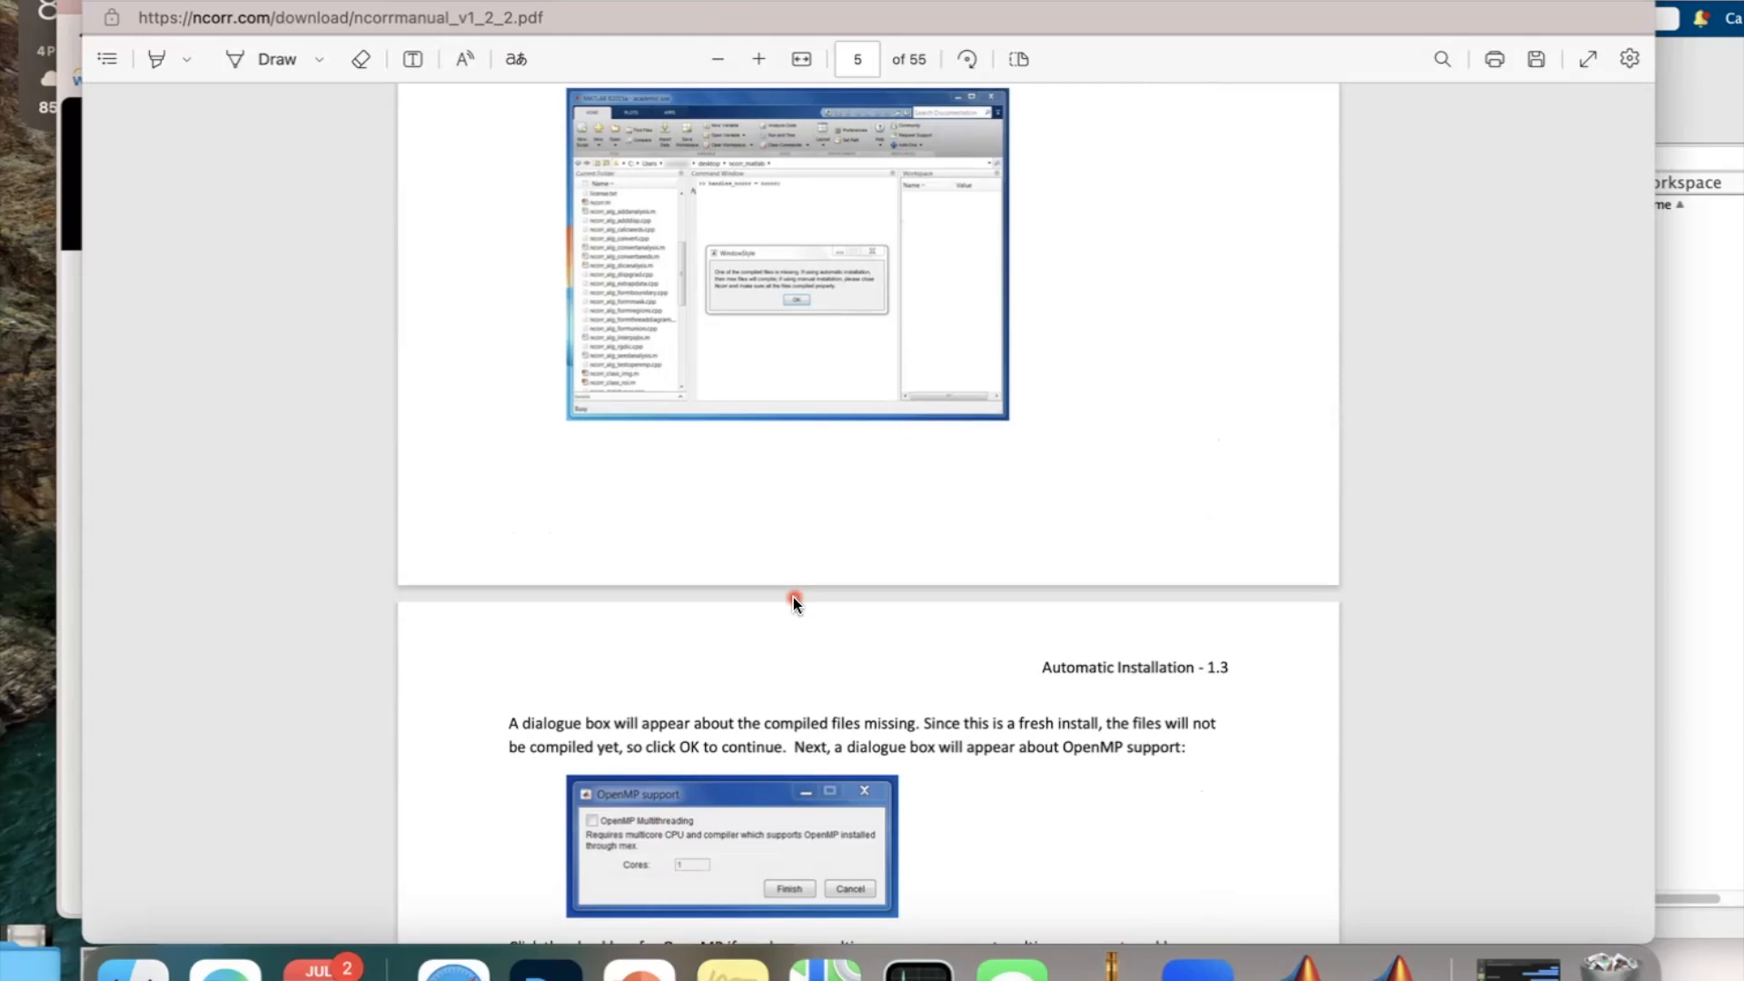
Step: Switch to MATLAB, run handles_ncorr = ncorr in the Command Window, and agree to add the Ncorr path
click(1682, 312)
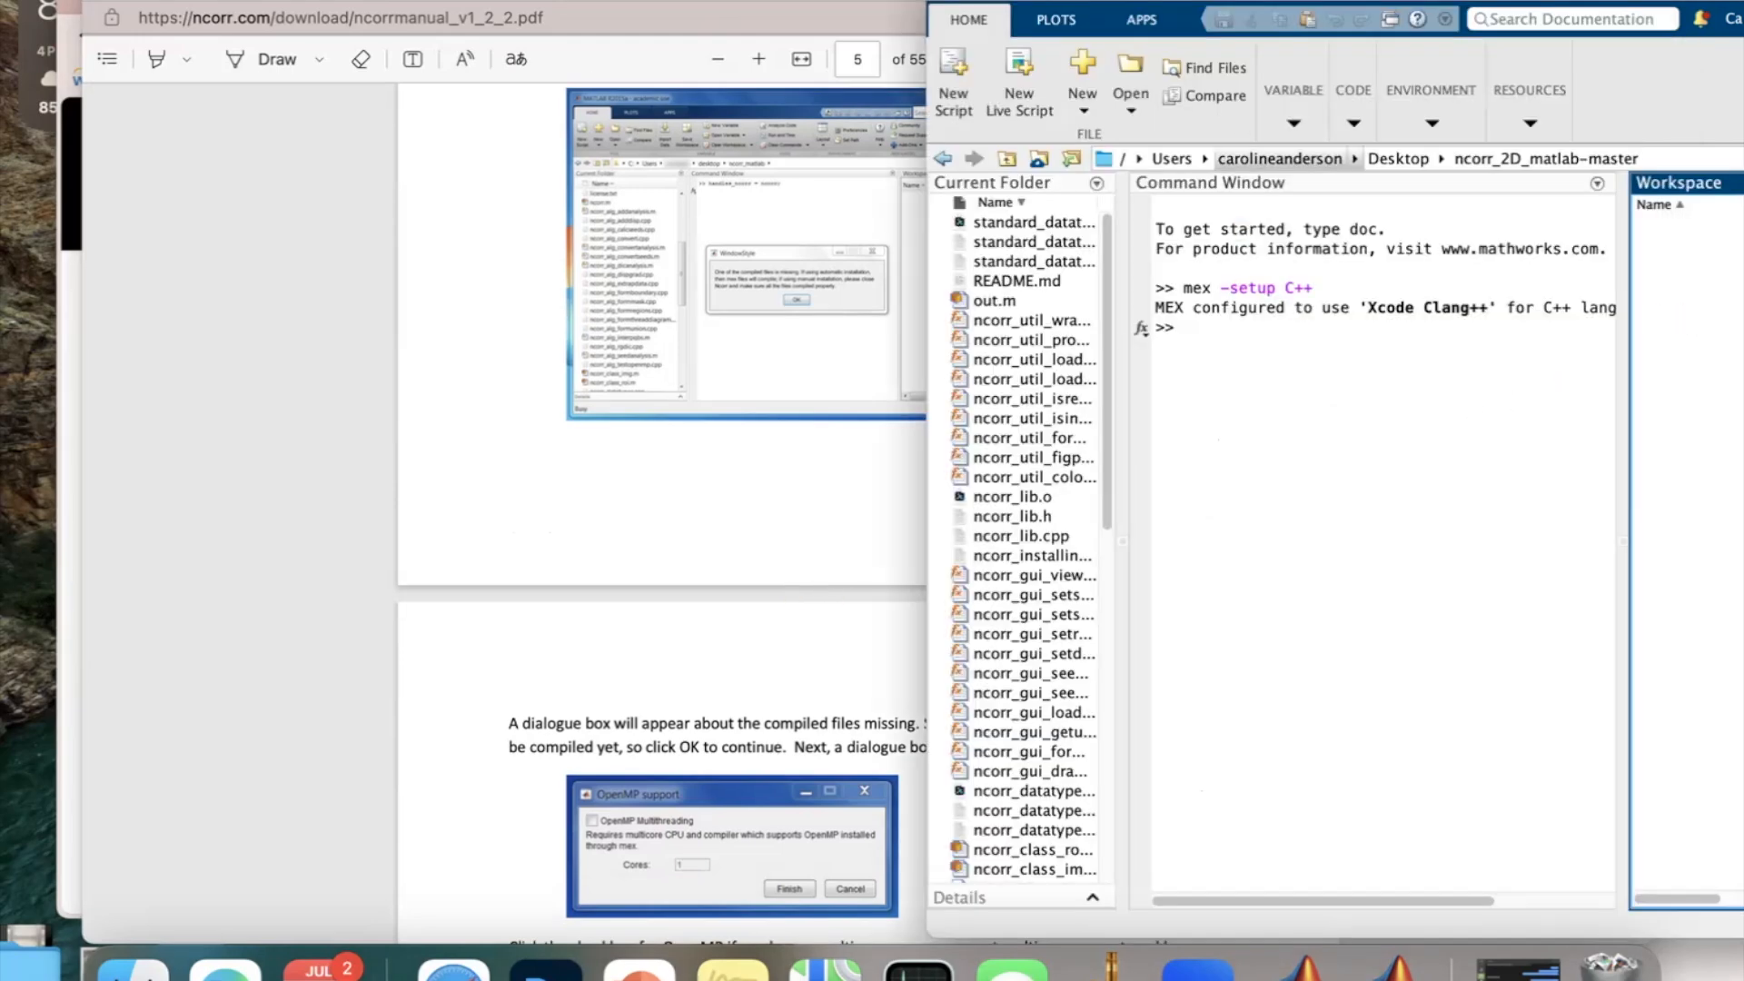
drag(1139, 2, 627, 2)
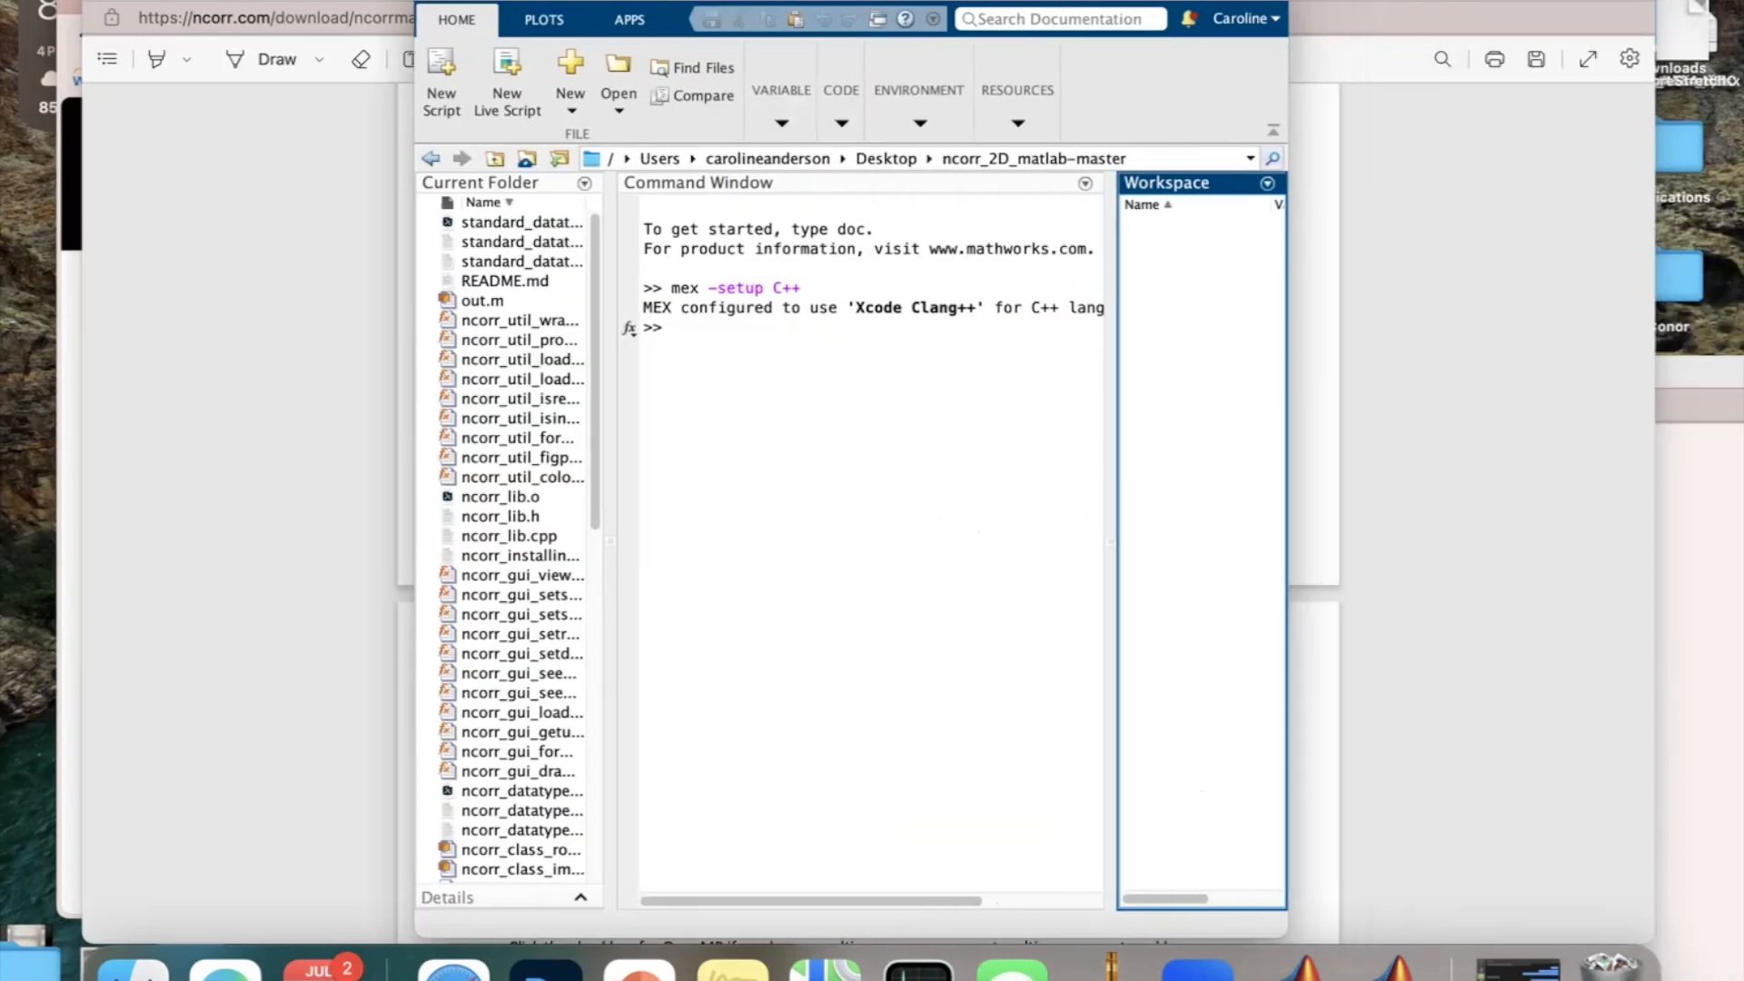
click(758, 346)
text(h)
key(Up)
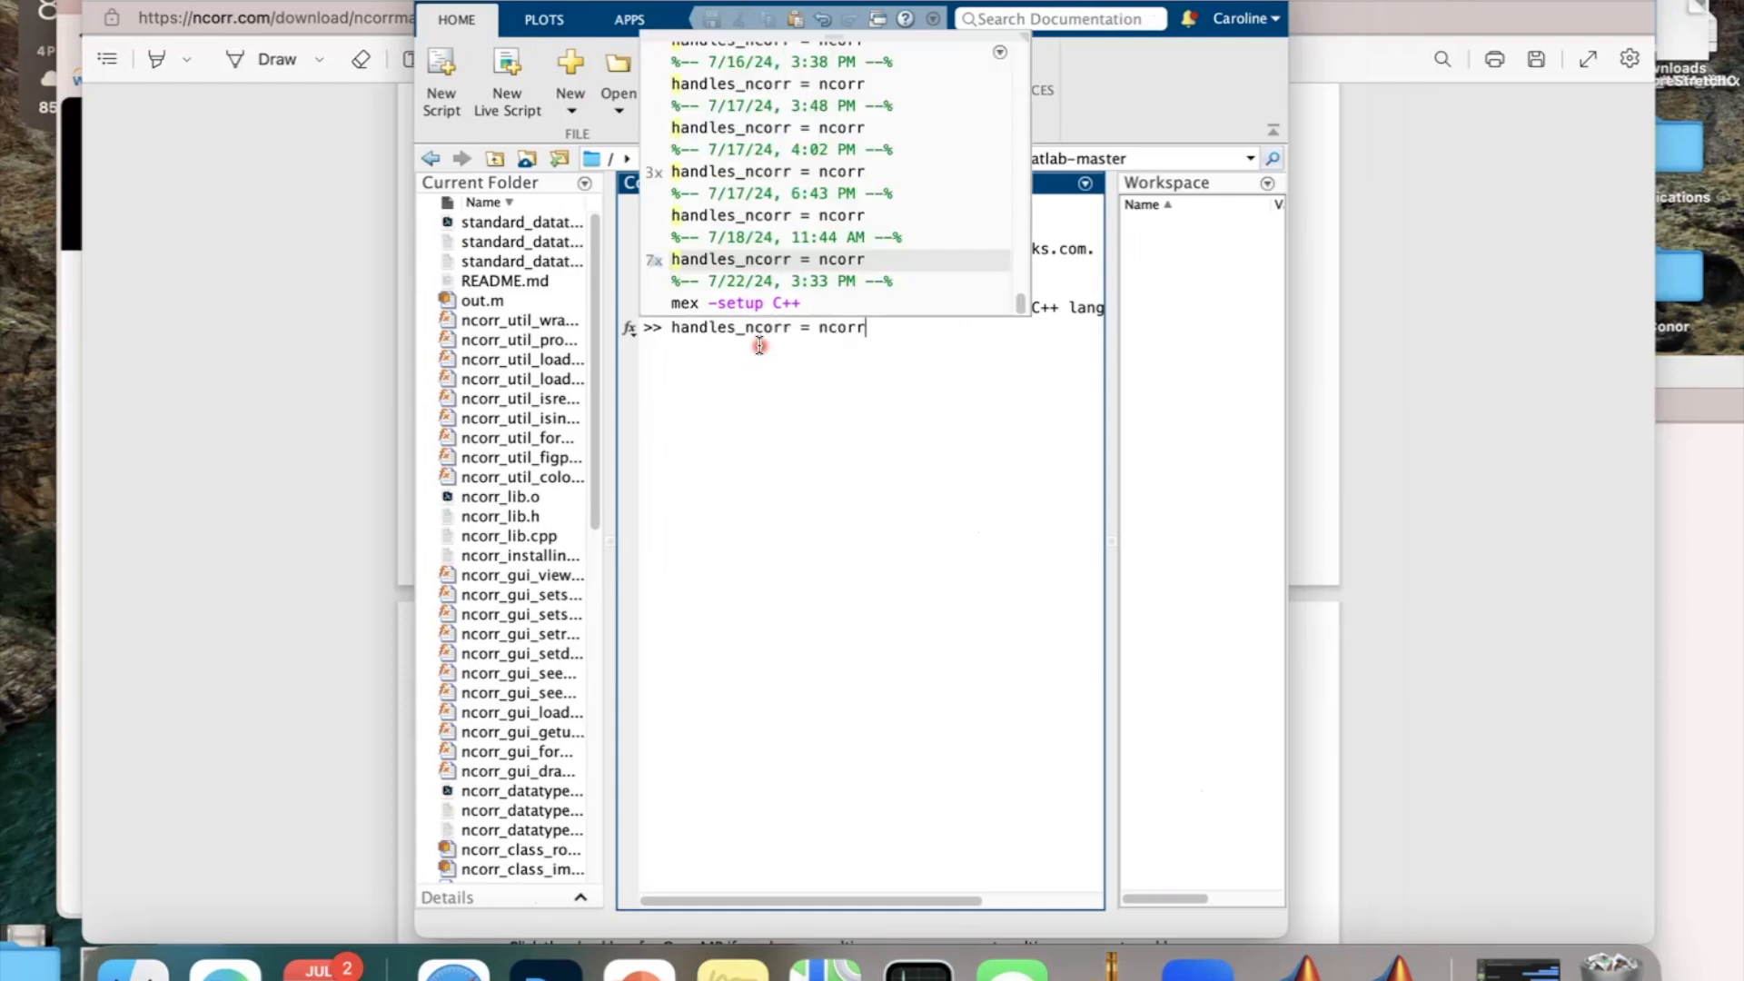
key(Return)
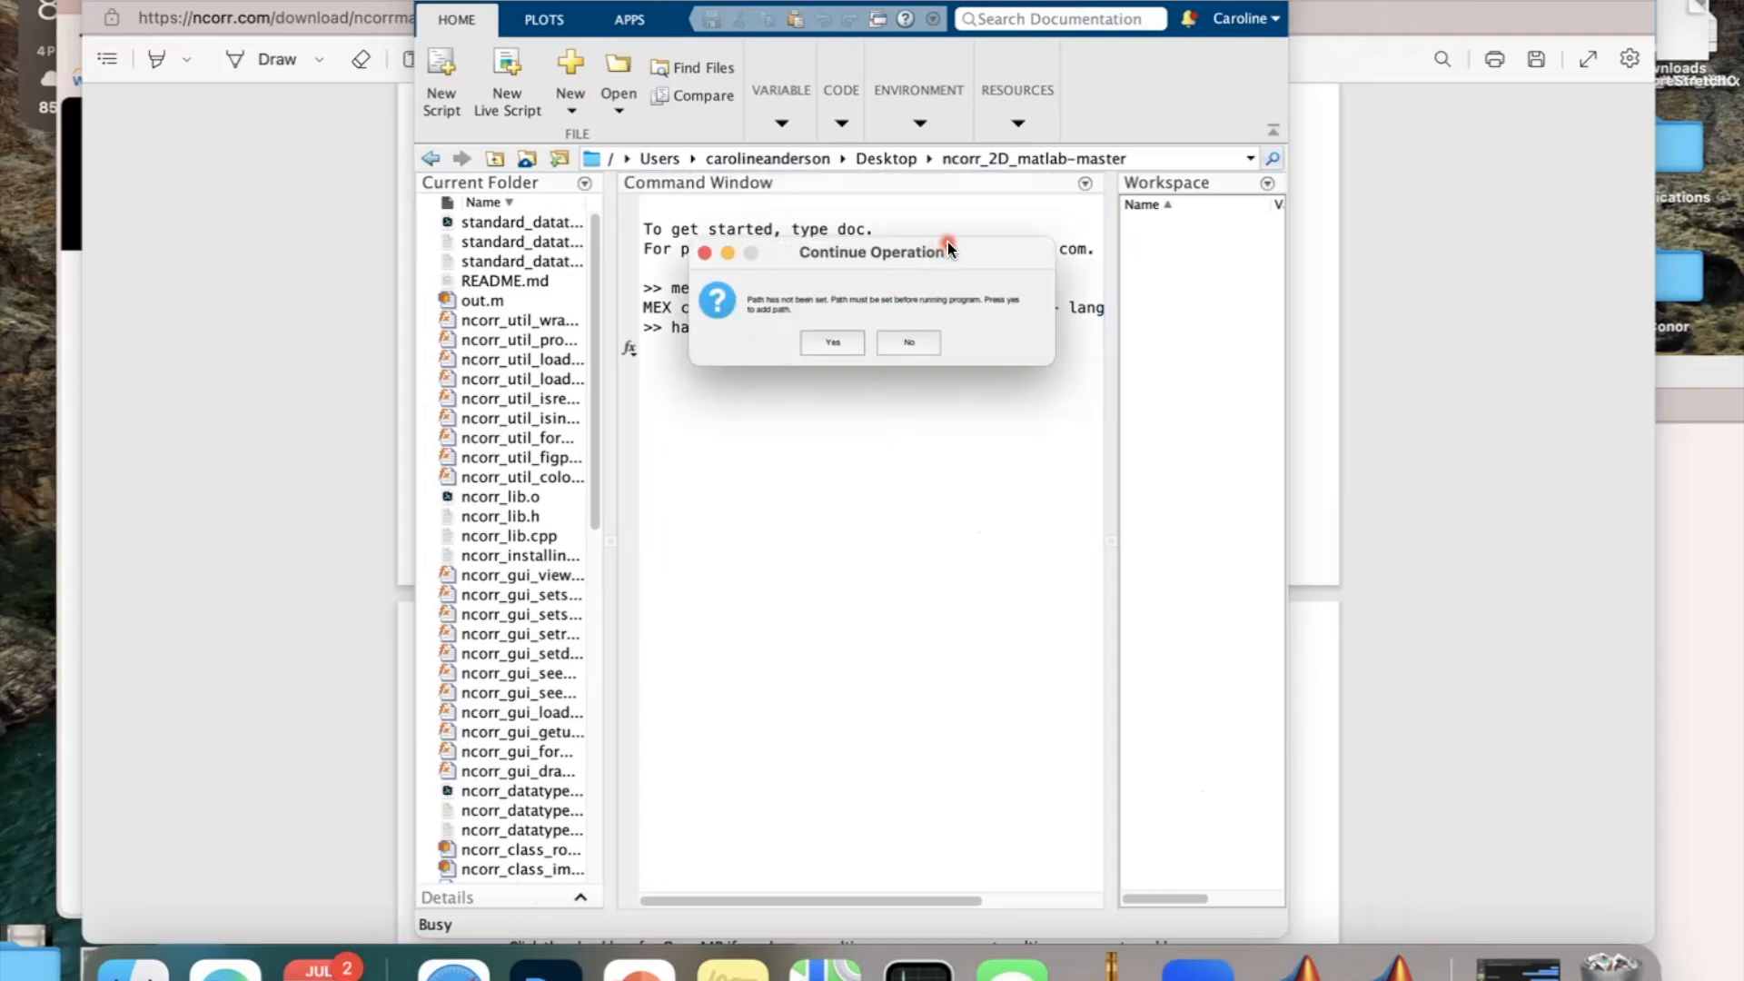
click(853, 343)
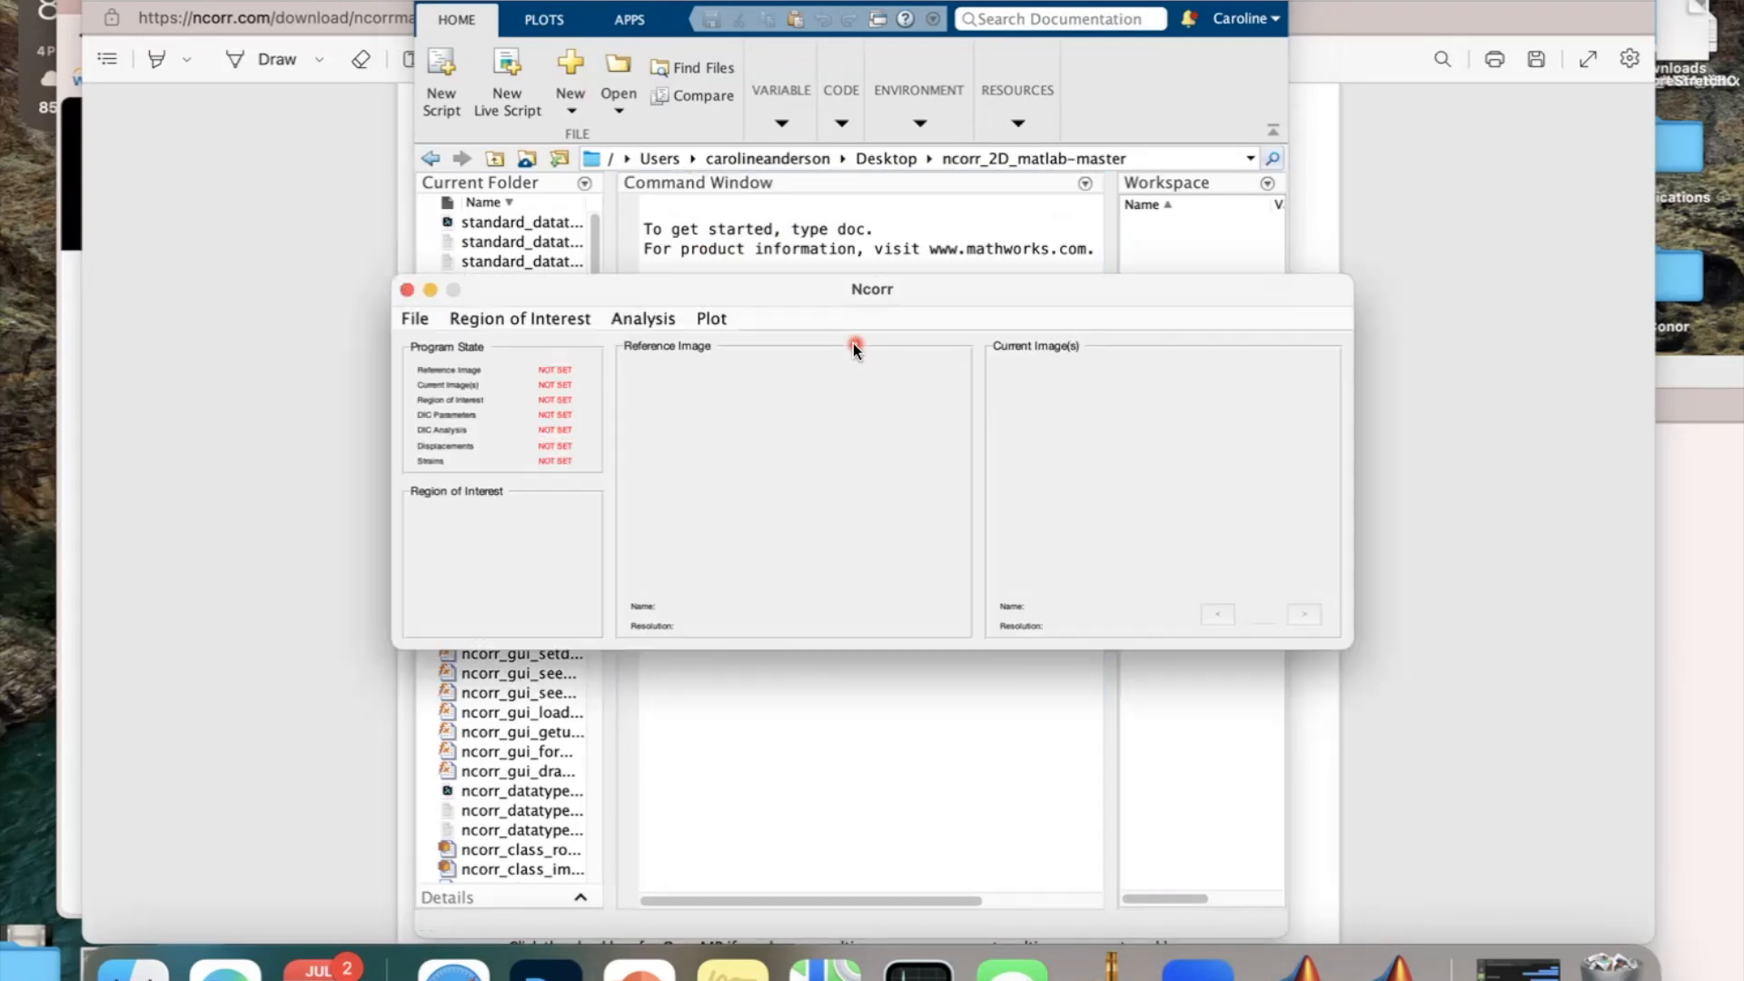
Step: Return to the Ncorr manual and read the rest of the Automatic Installation section on OpenMP support, path setting and the Ncorr GUI
click(307, 362)
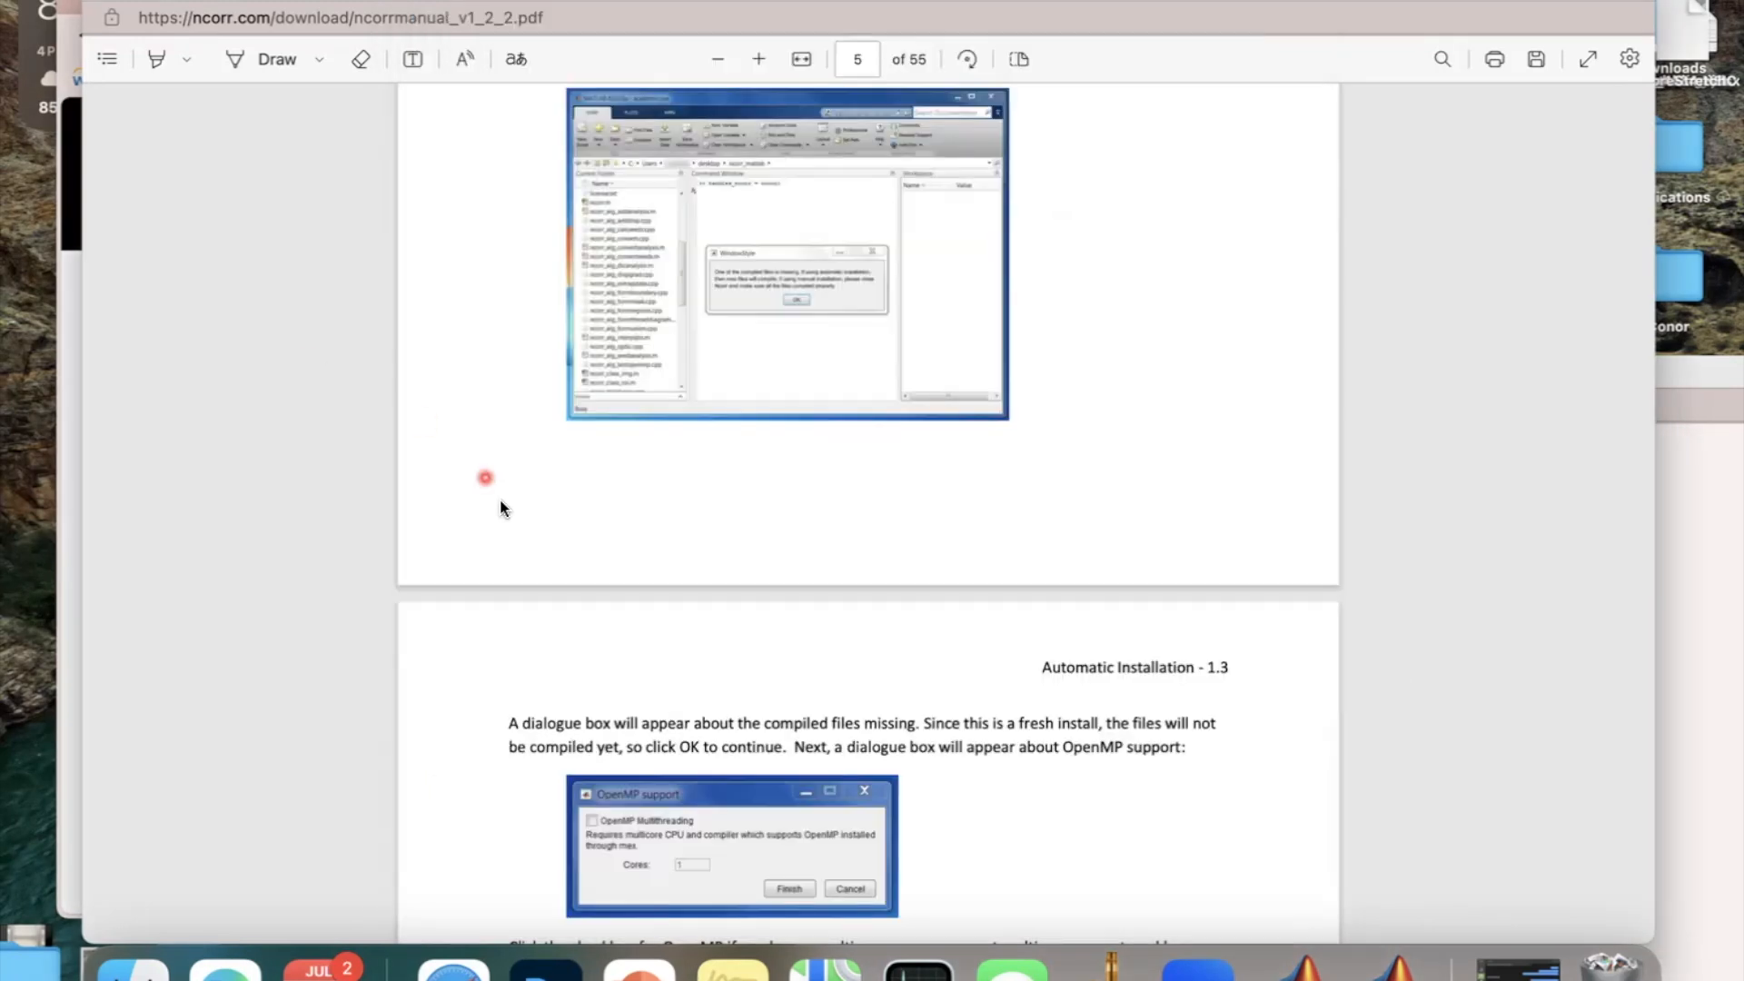
scroll(498, 506, down, 5)
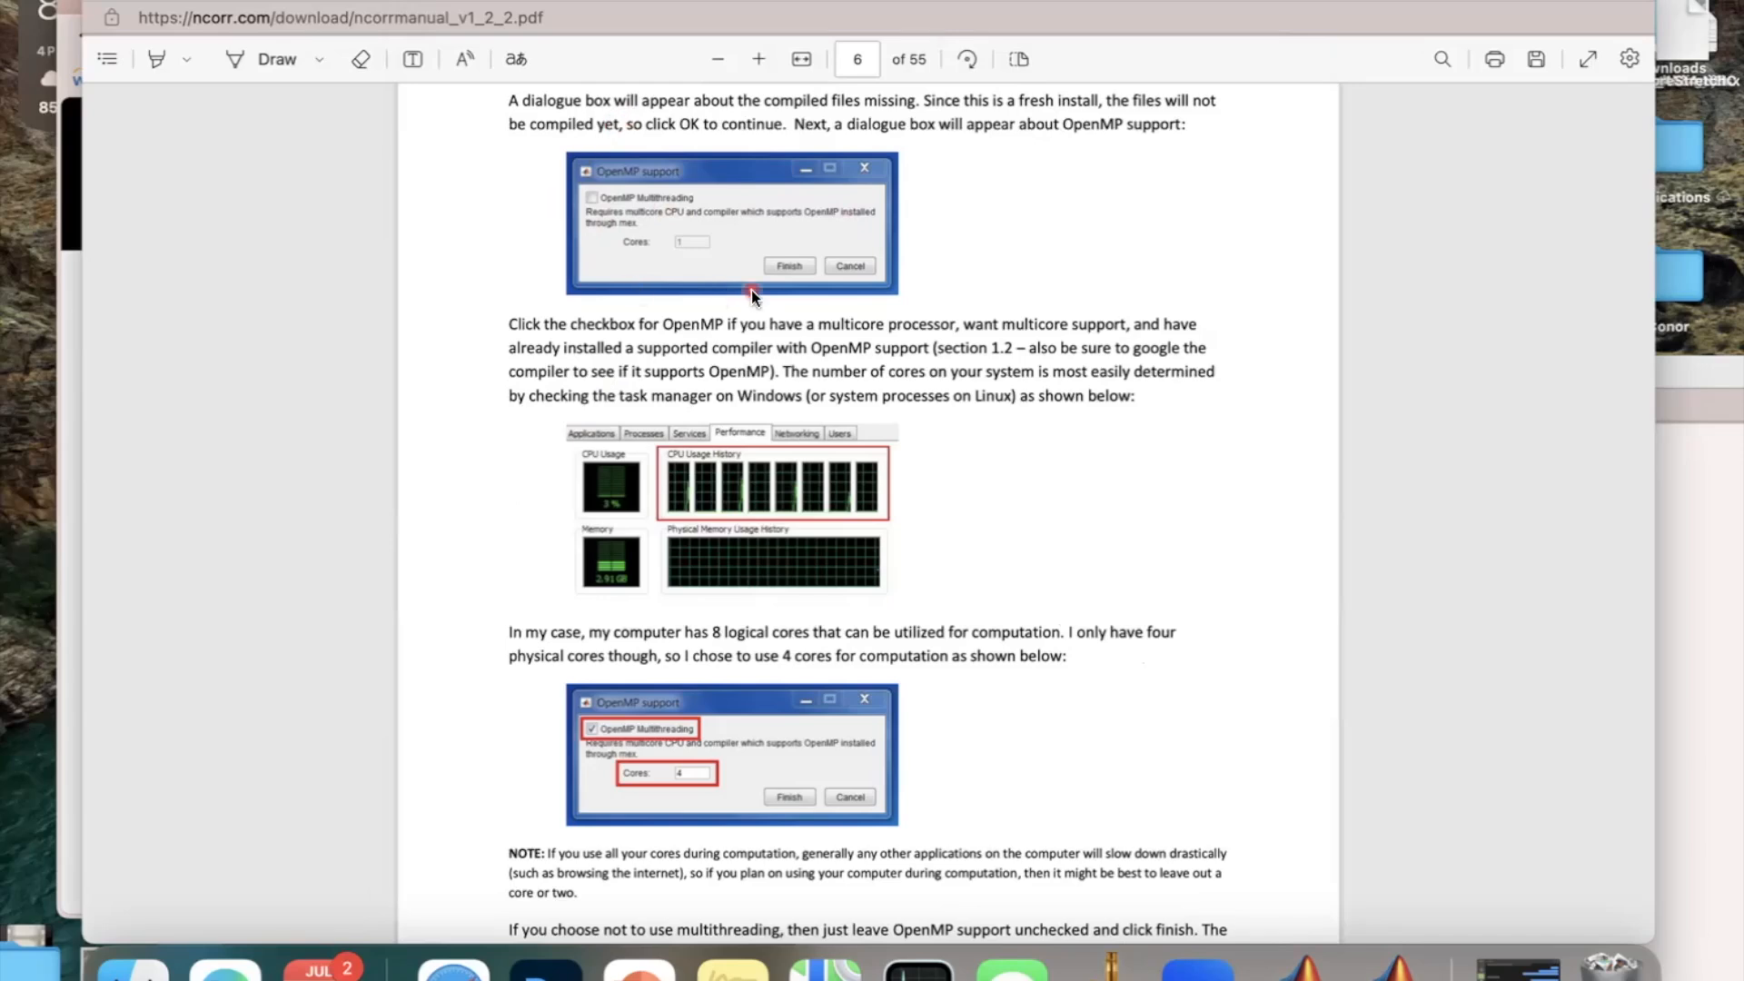
scroll(750, 287, down, 15)
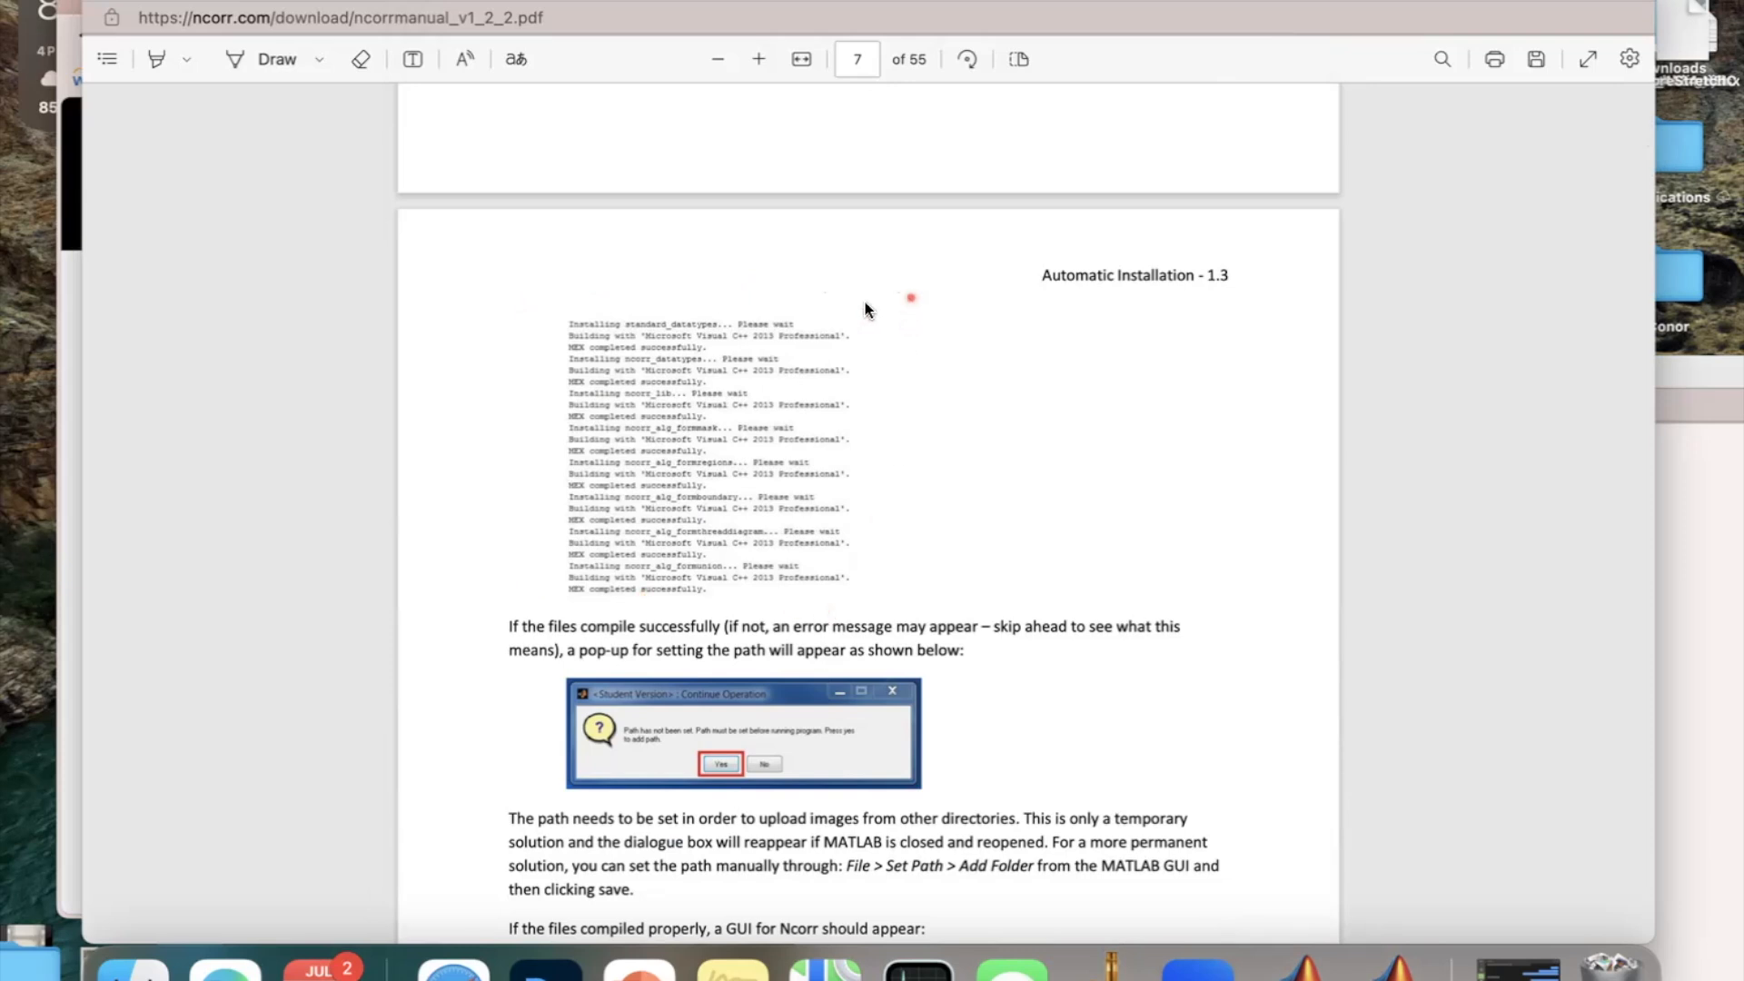
scroll(545, 271, down, 4)
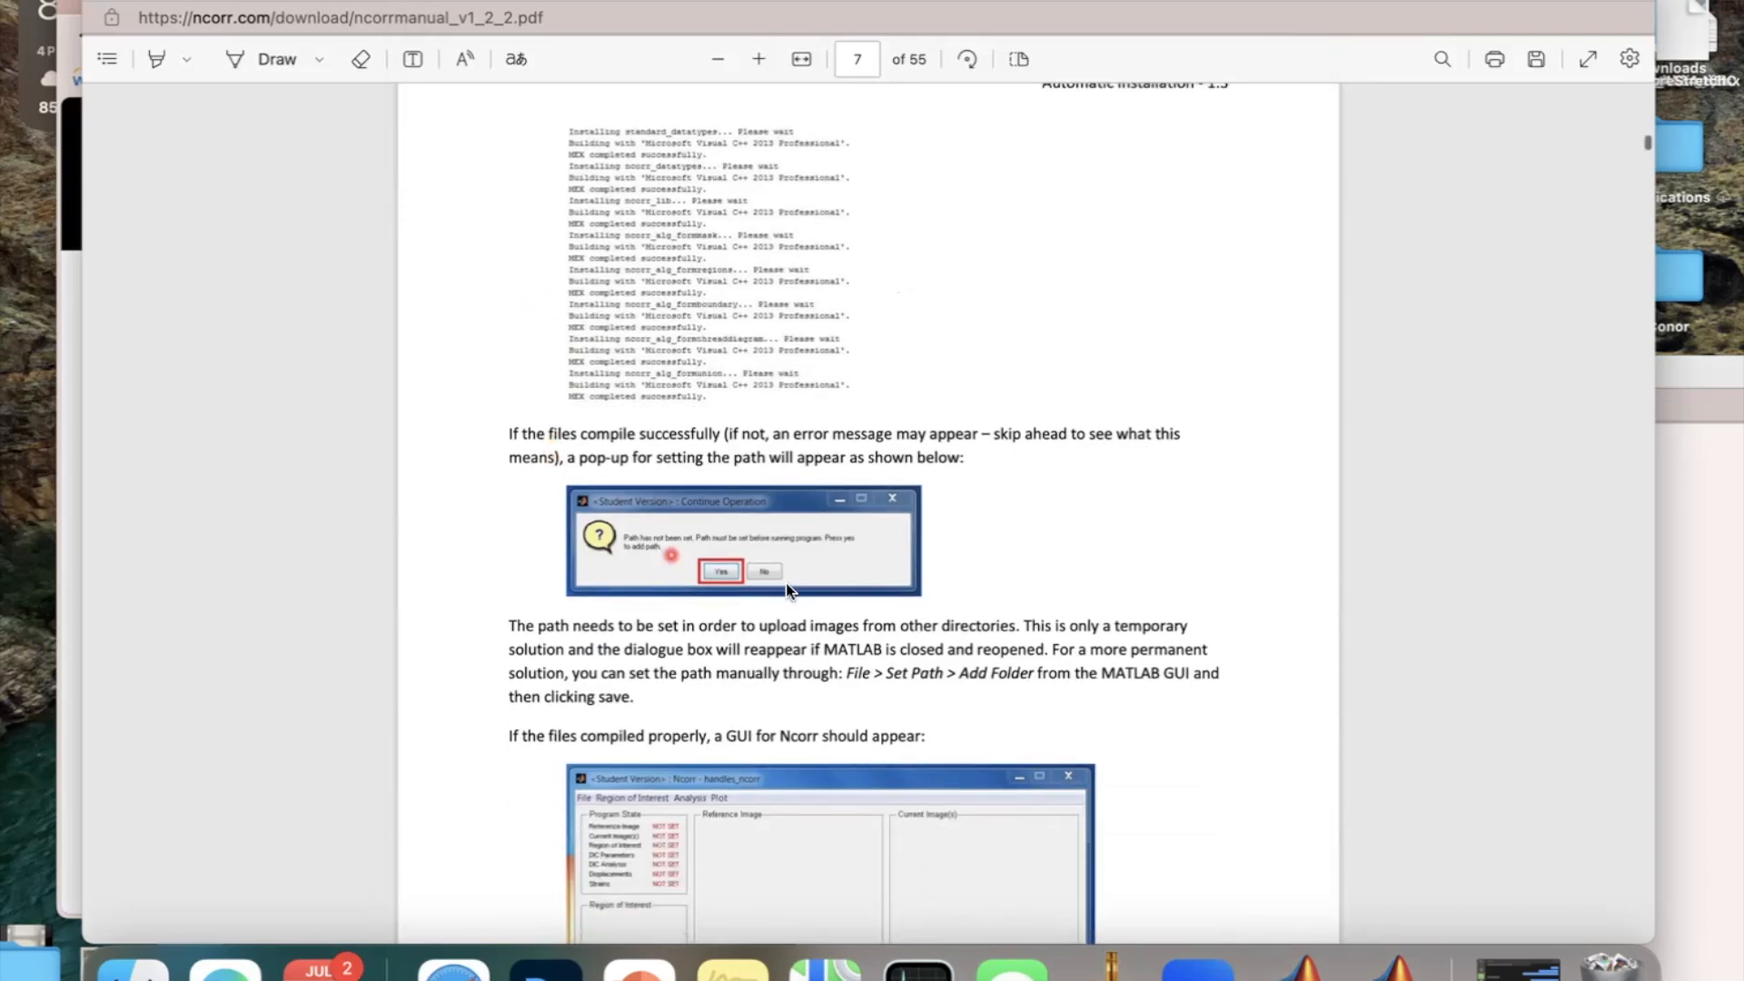
scroll(800, 607, down, 7)
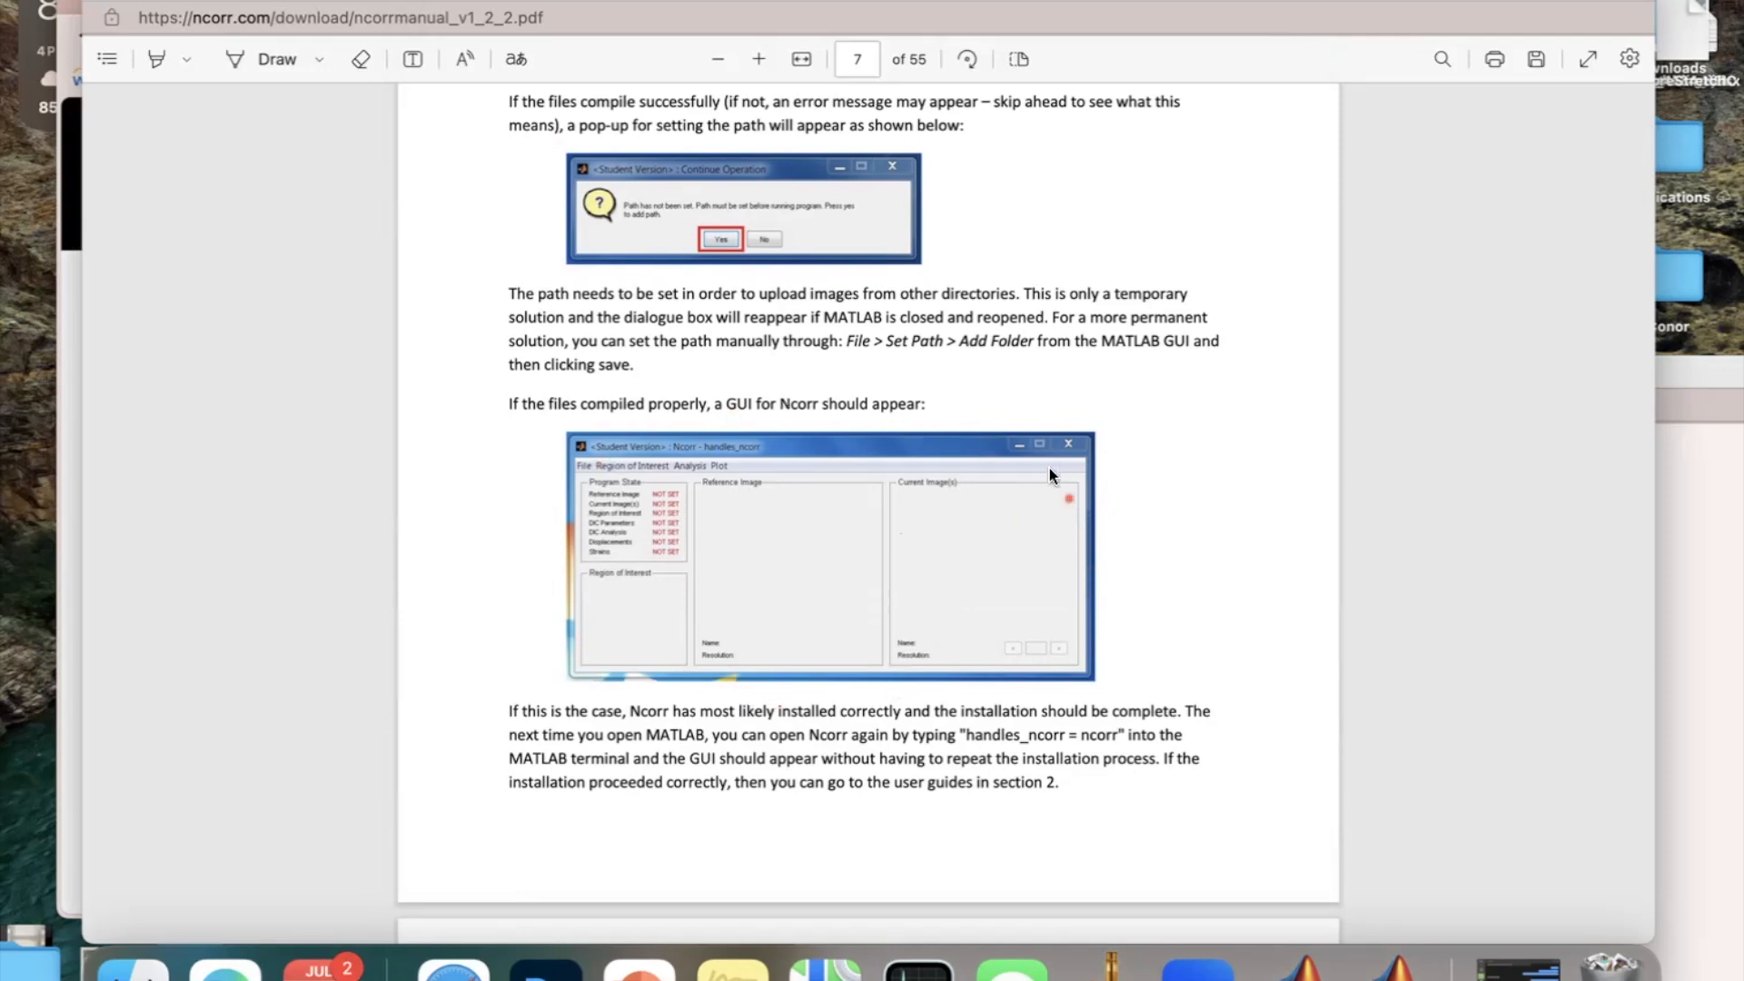
scroll(858, 410, down, 2)
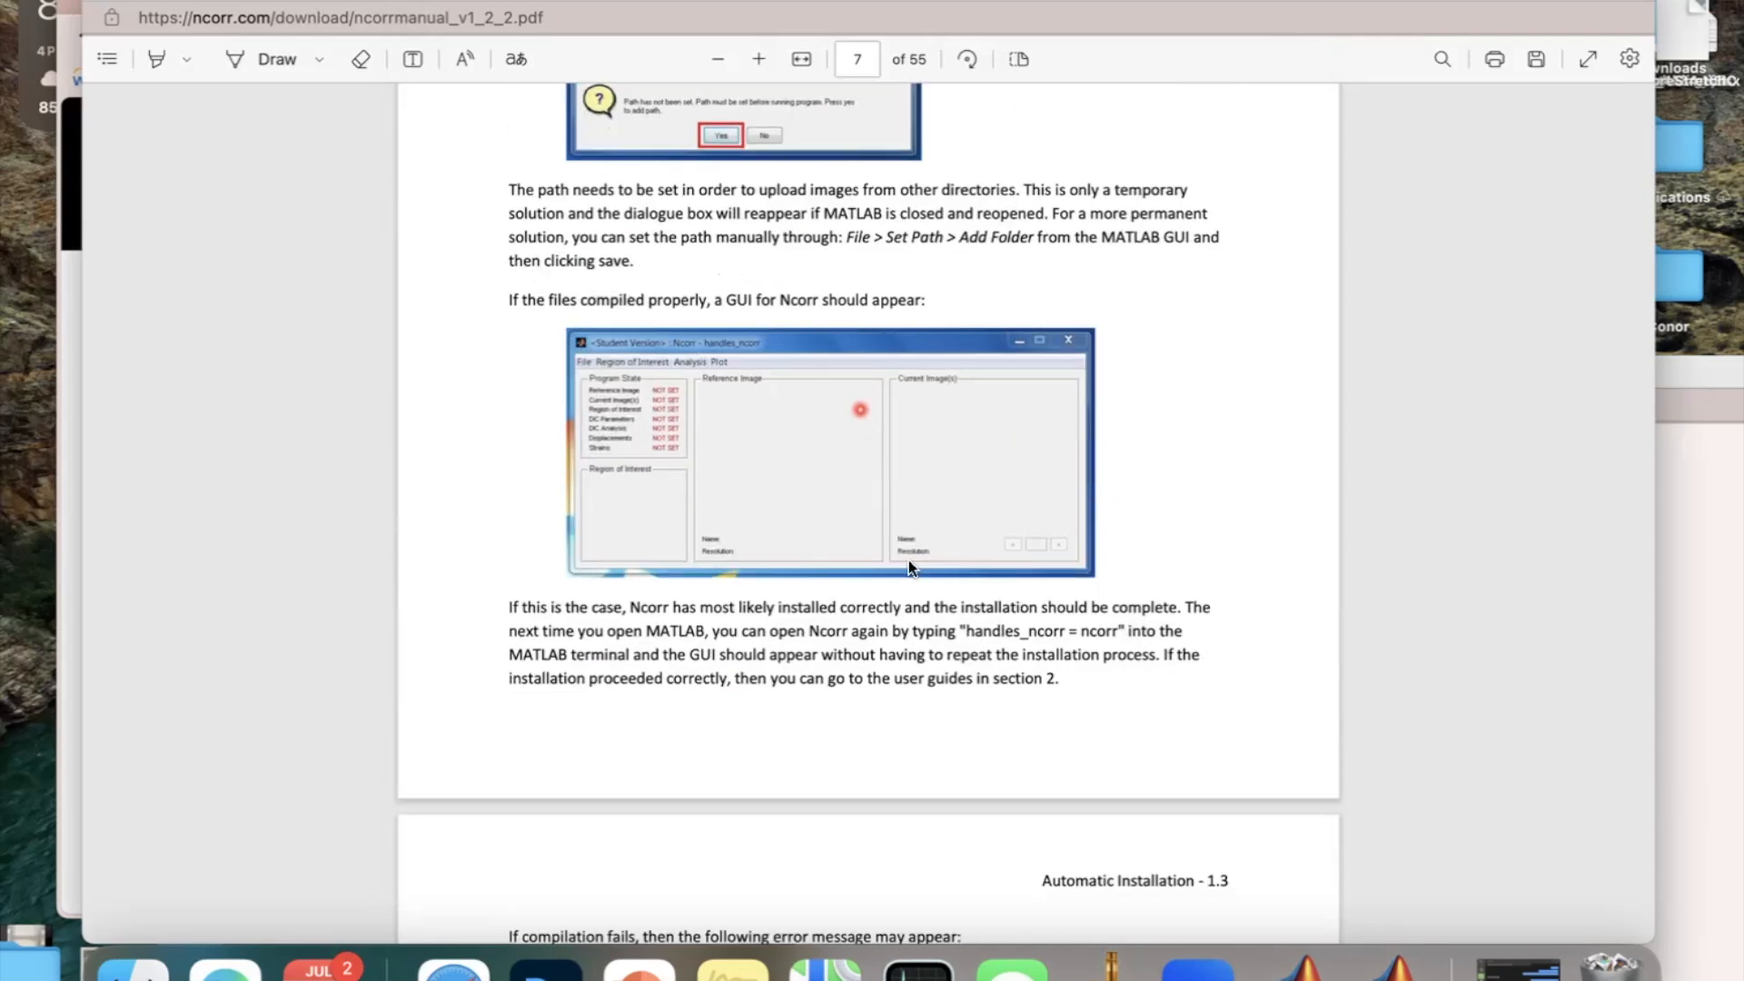
Step: Bring the Ncorr window forward in MATLAB, close it, and clear the MATLAB and manual windows off the desktop
click(1304, 969)
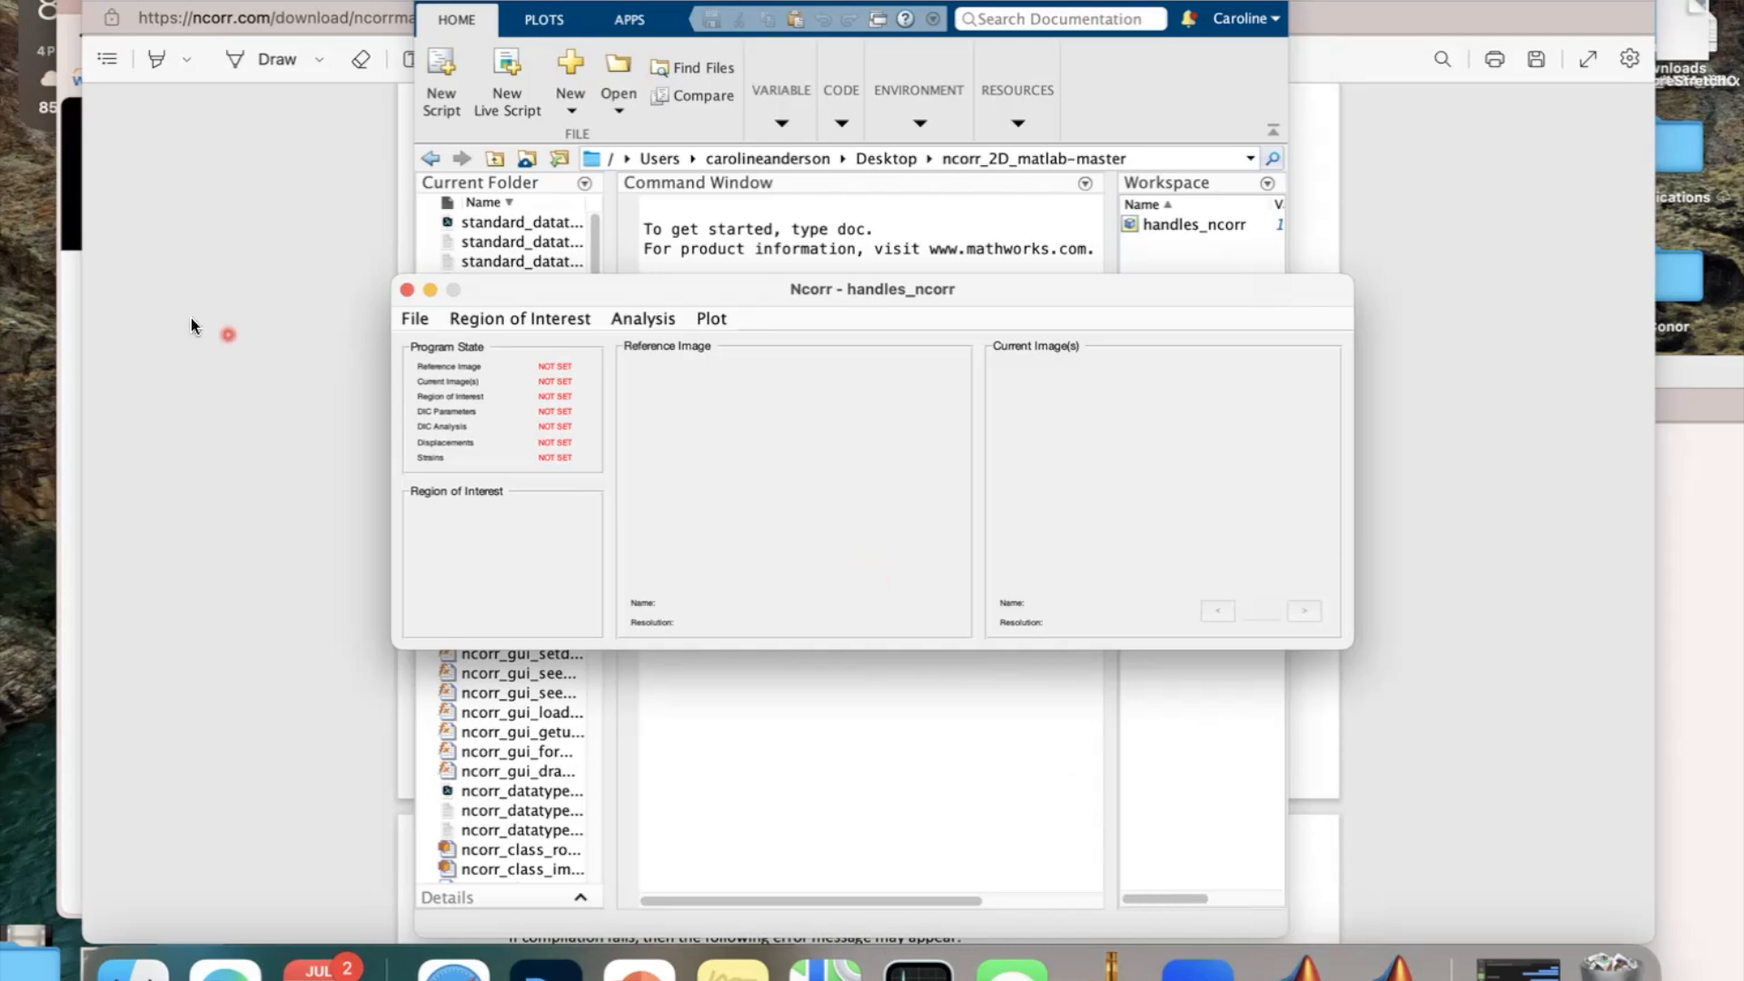
click(772, 429)
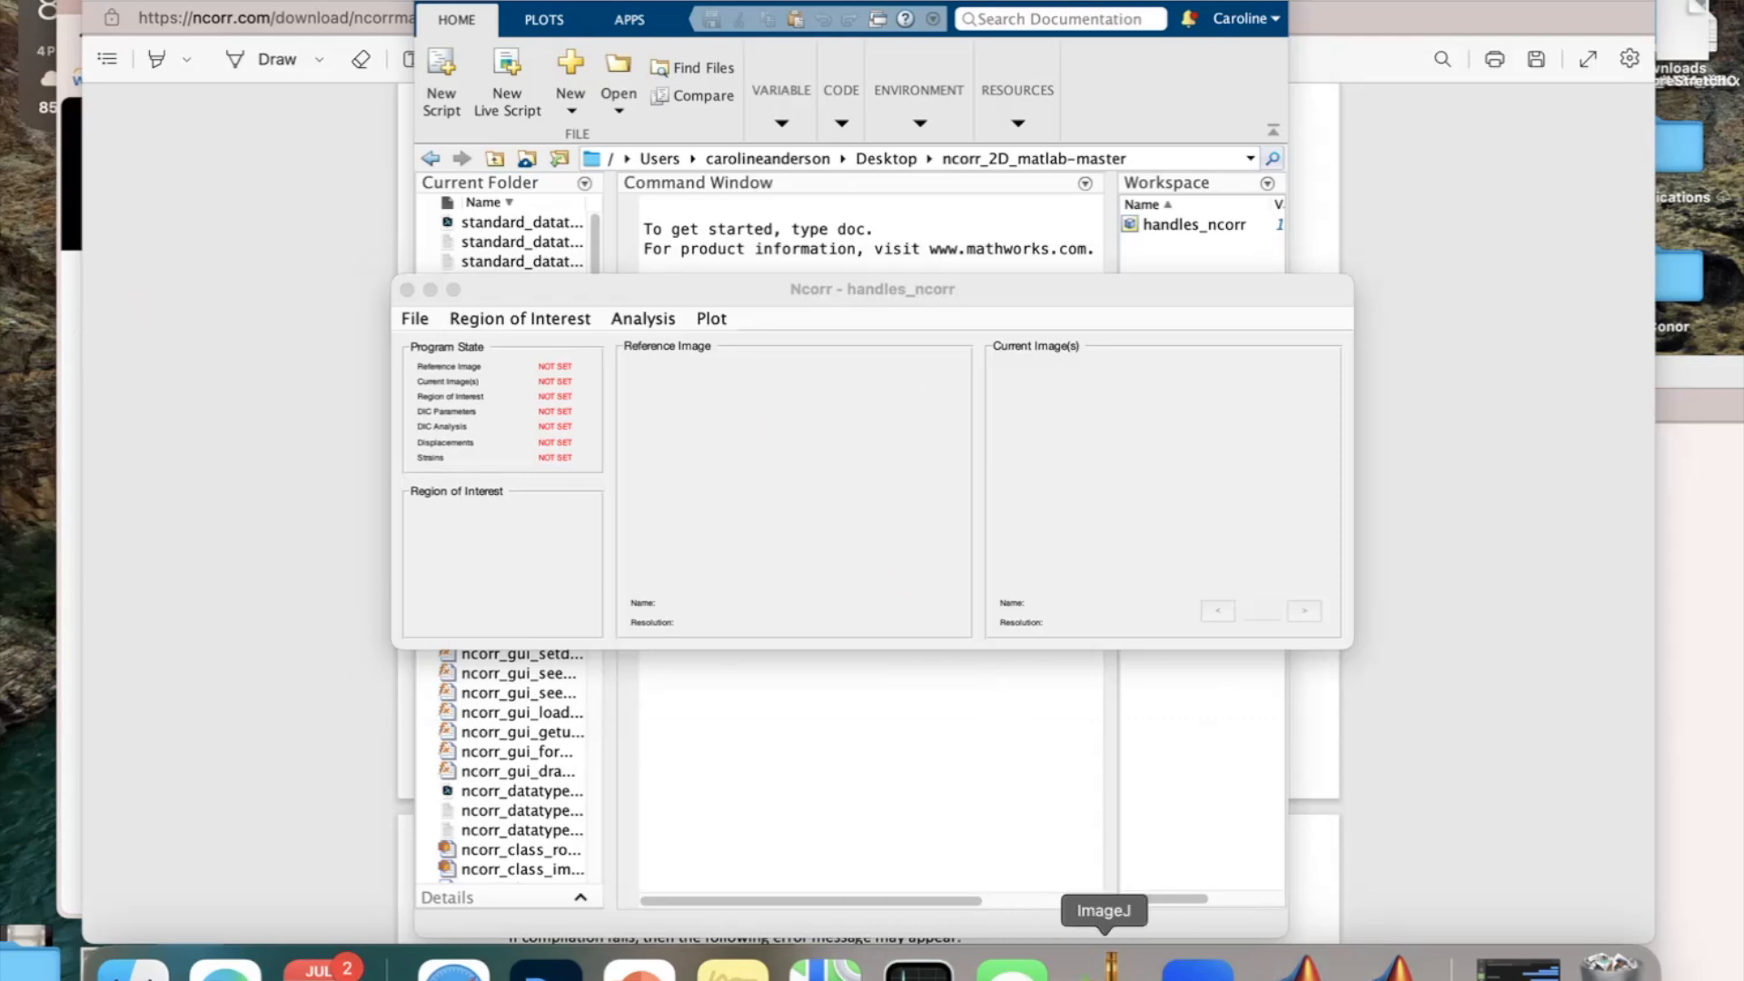
click(447, 289)
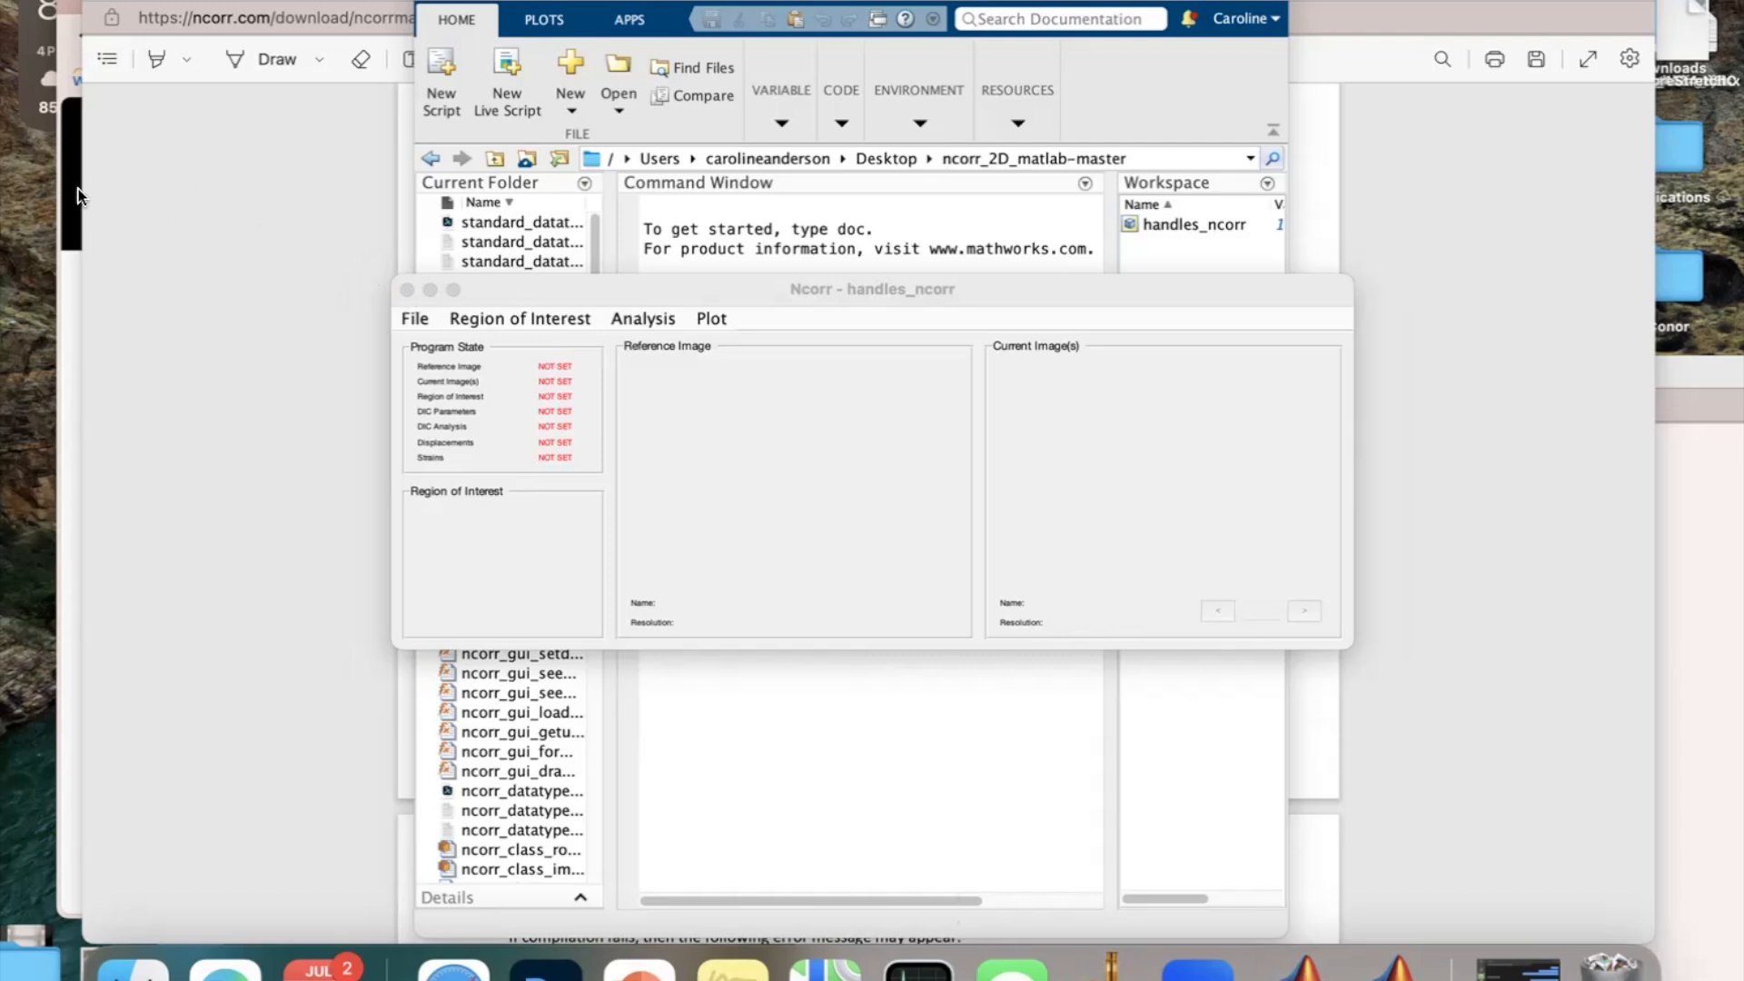
click(407, 289)
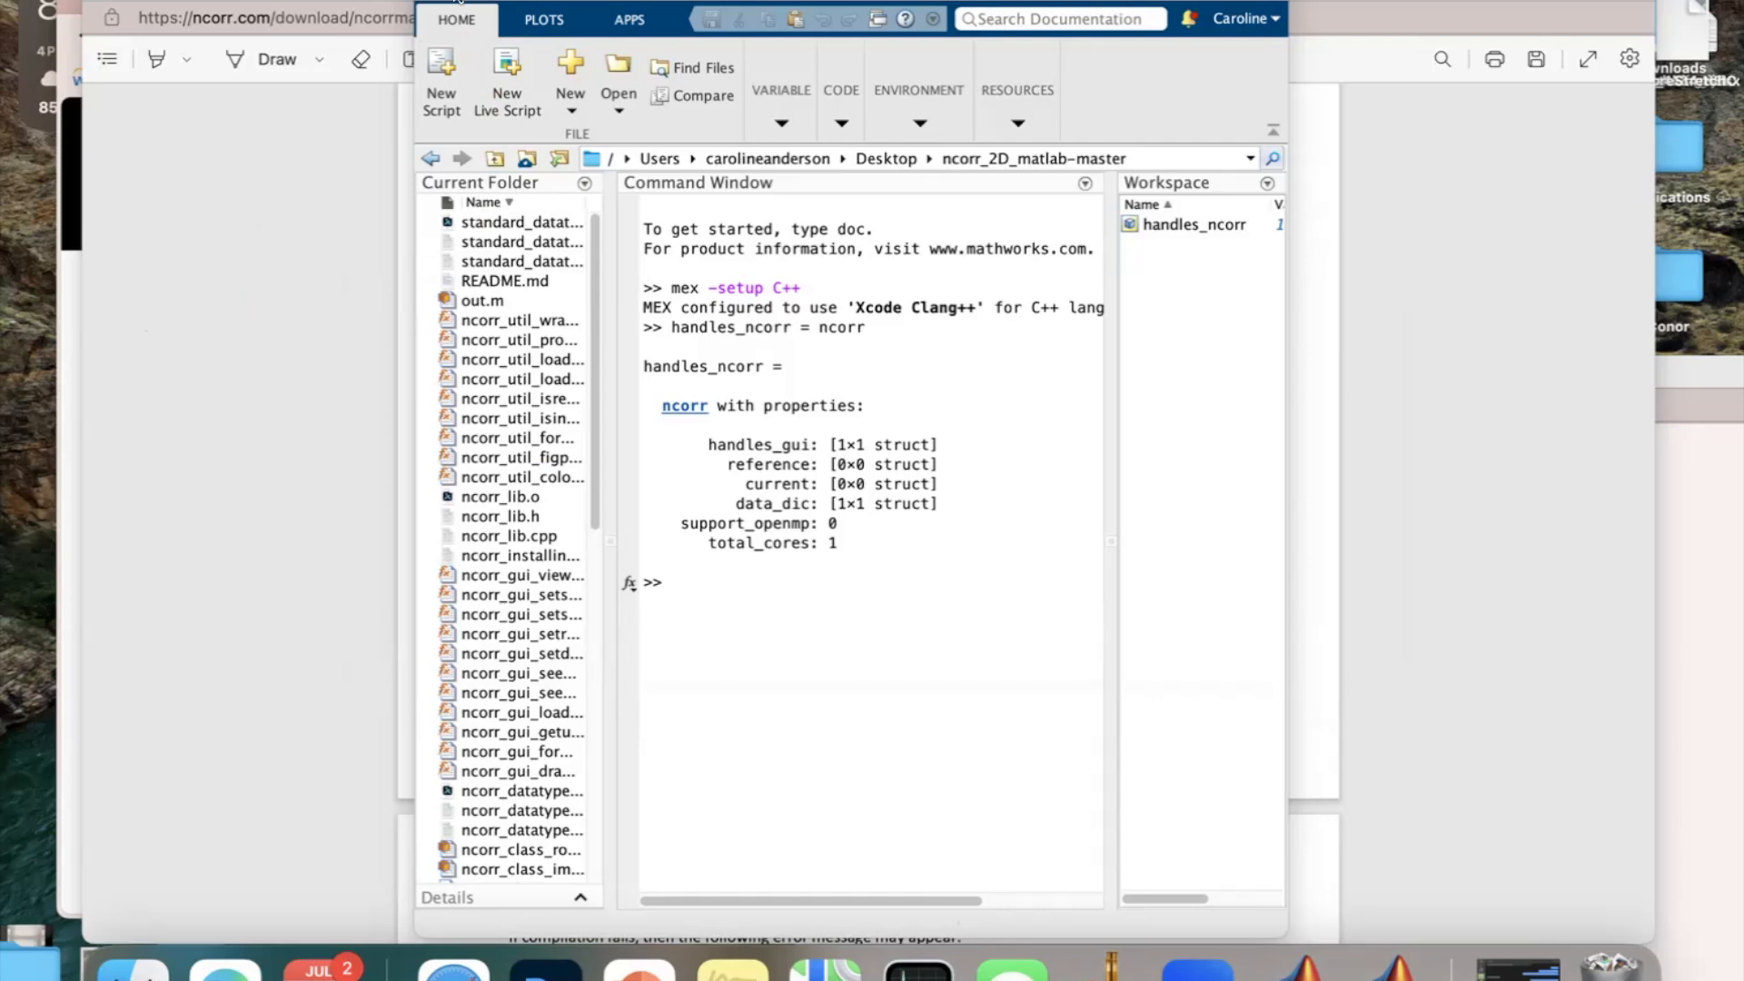
click(459, 2)
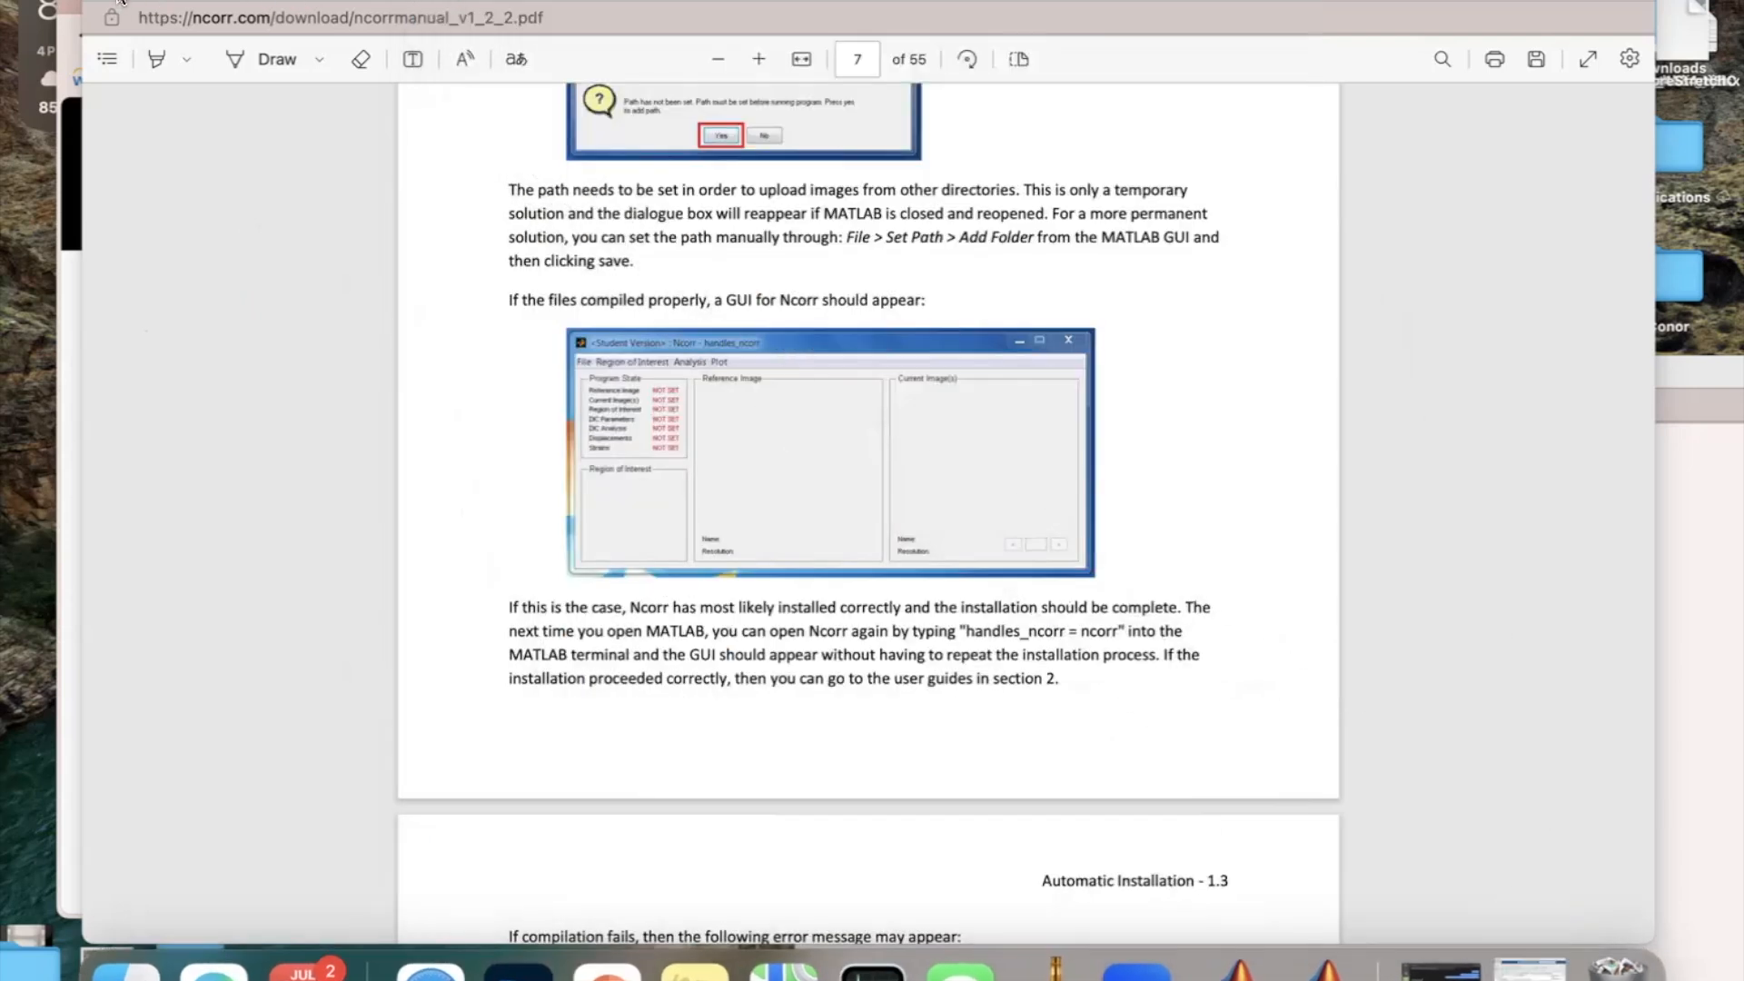
click(119, 3)
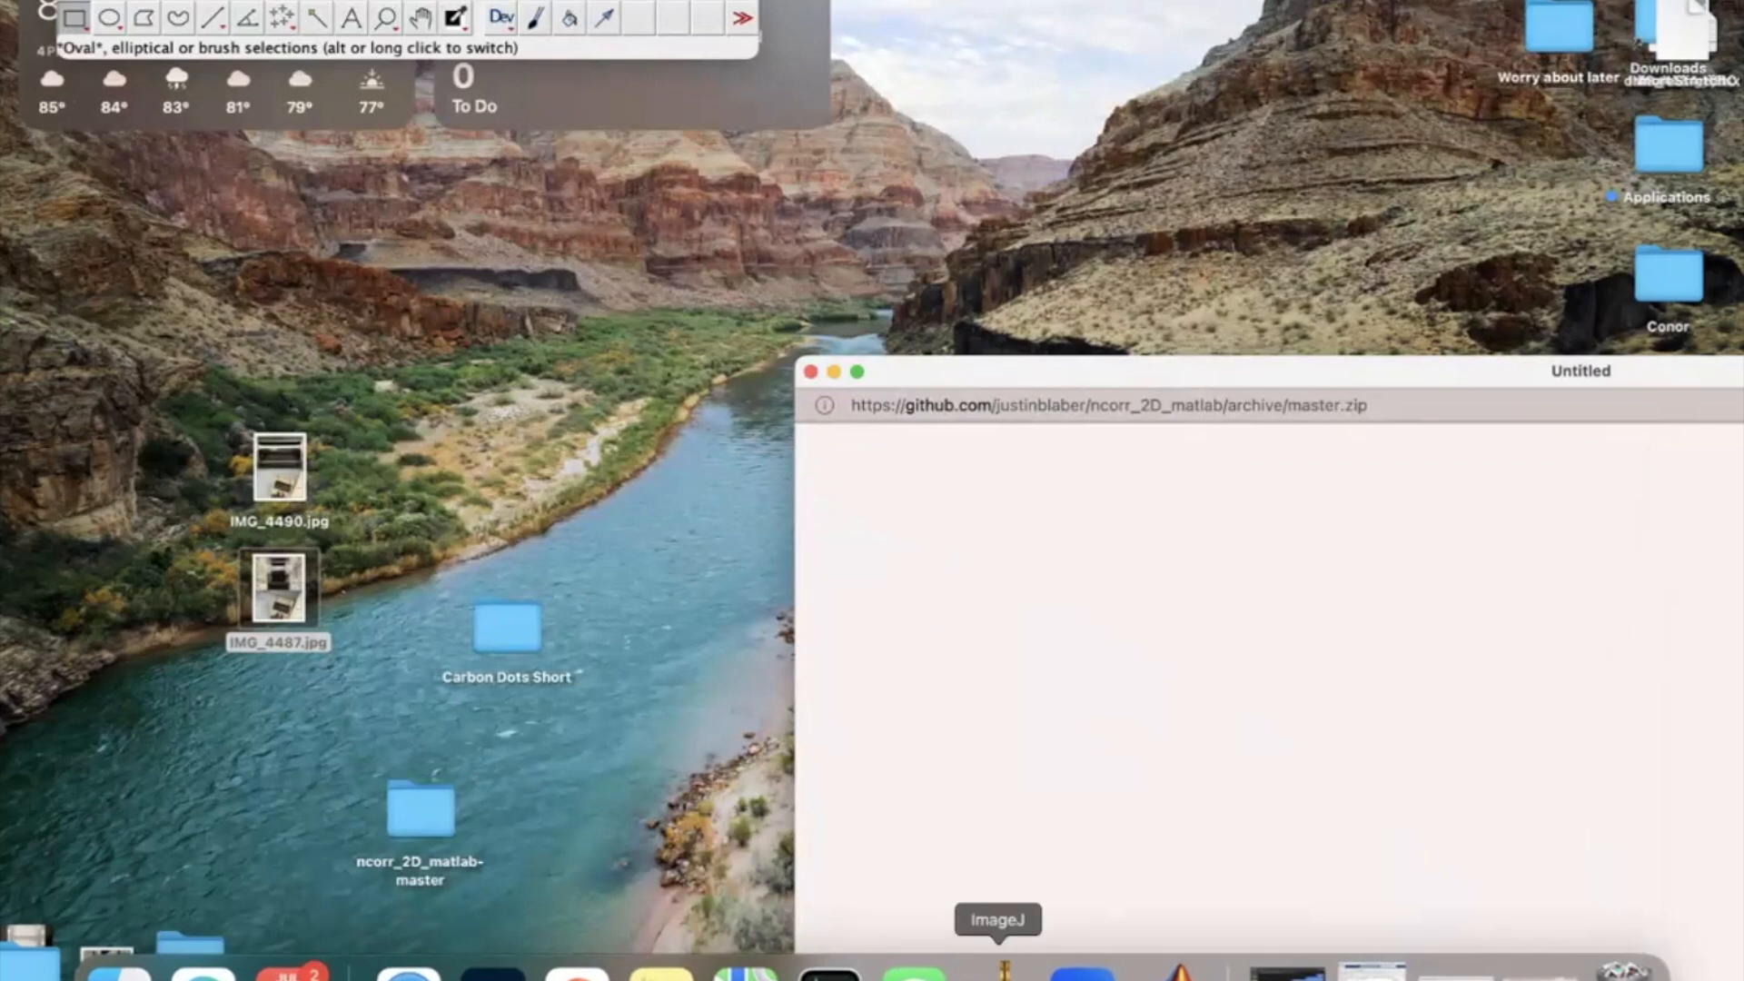
Step: Switch to ImageJ, open the two specimen photos, and arrange their windows side by side
click(1004, 968)
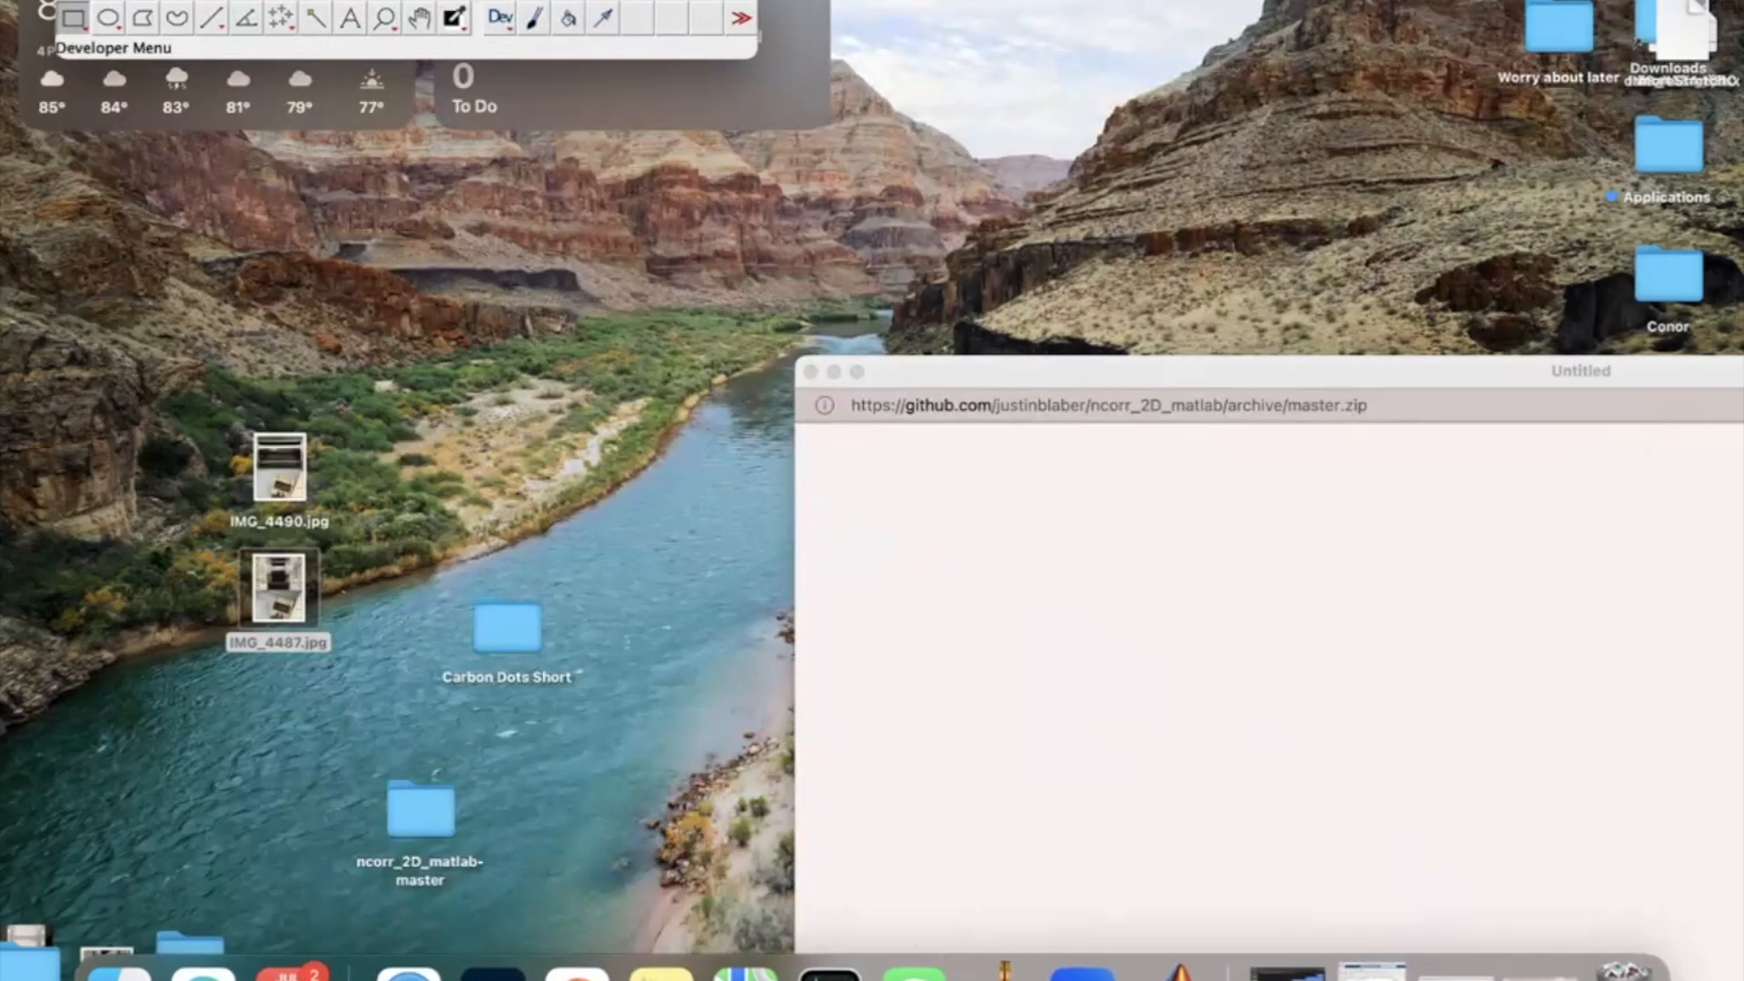
drag(607, 0, 791, 5)
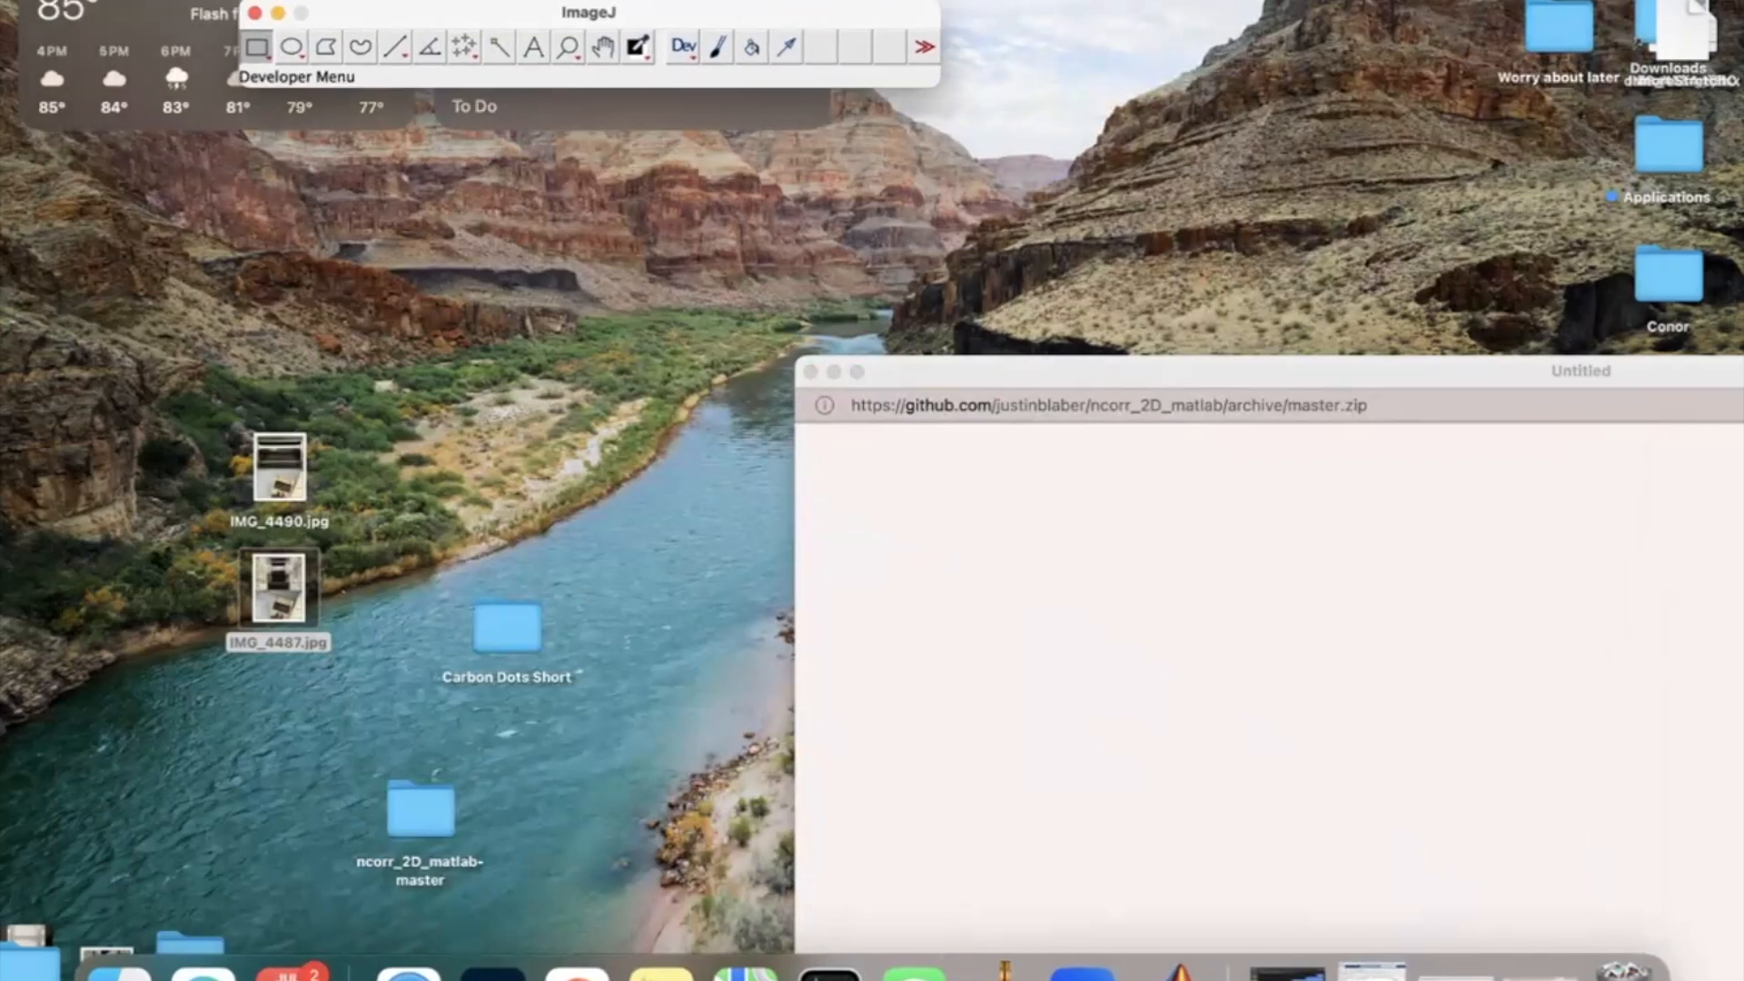
click(167, 3)
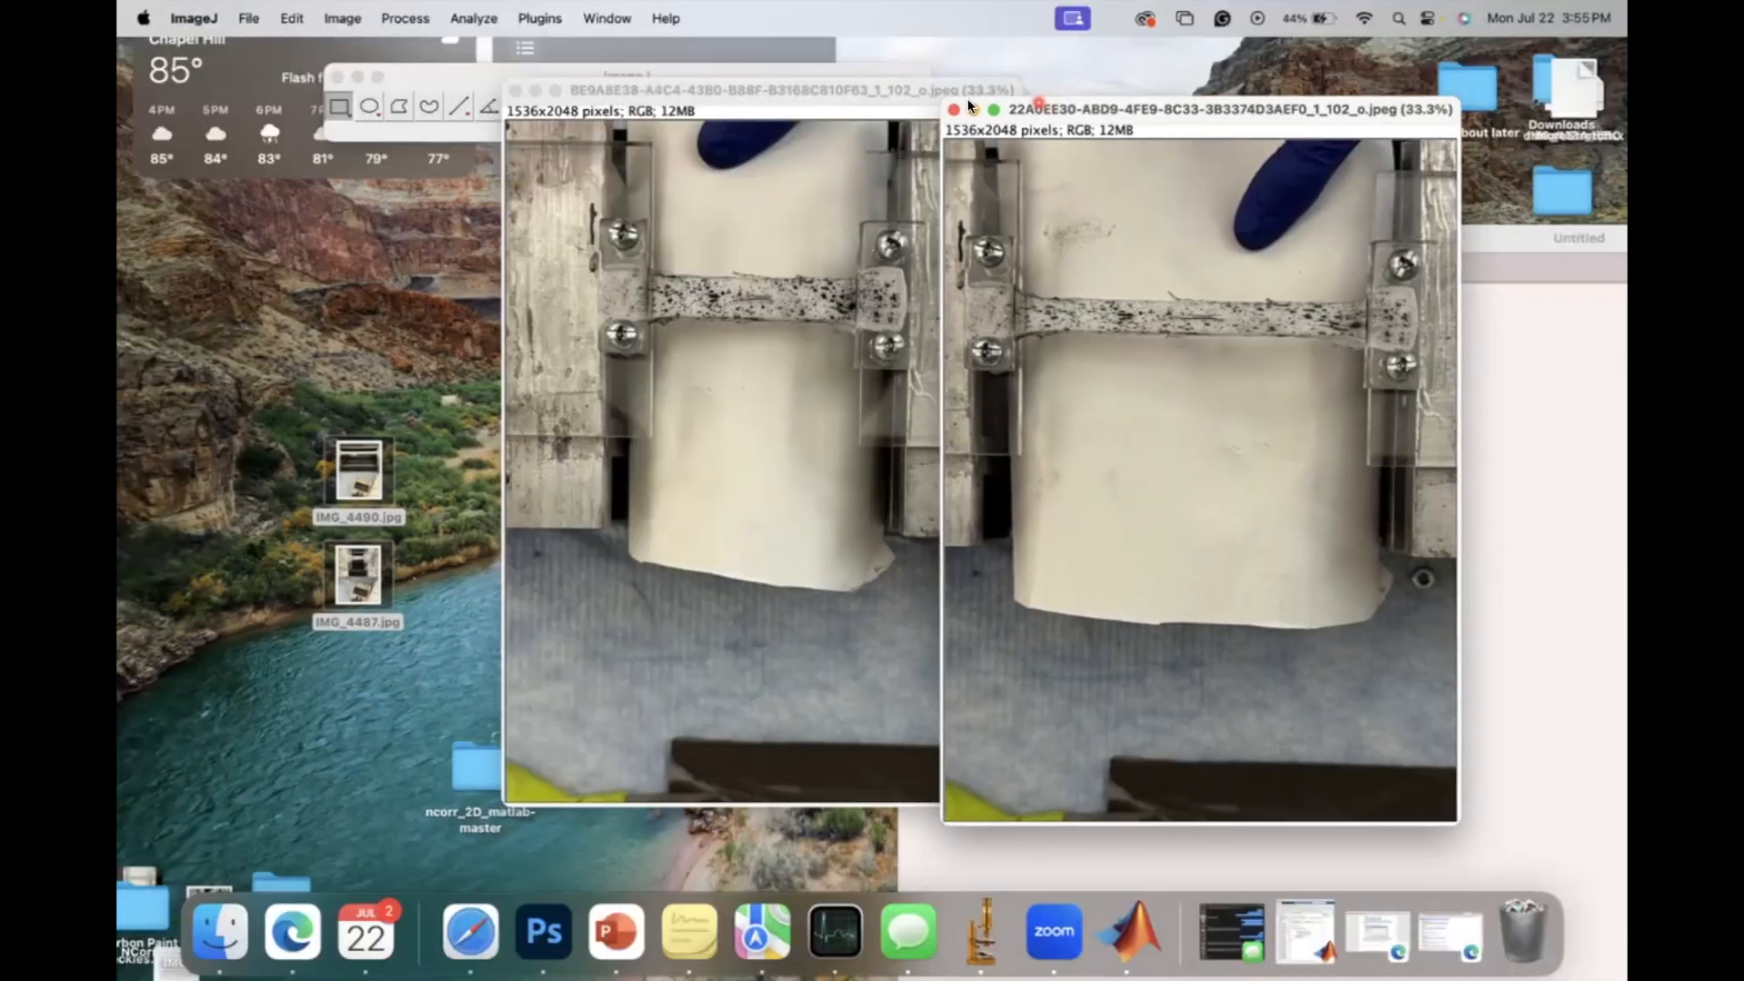
mouse_move(713, 86)
mouse_down()
mouse_move(874, 100)
mouse_move(729, 114)
mouse_up()
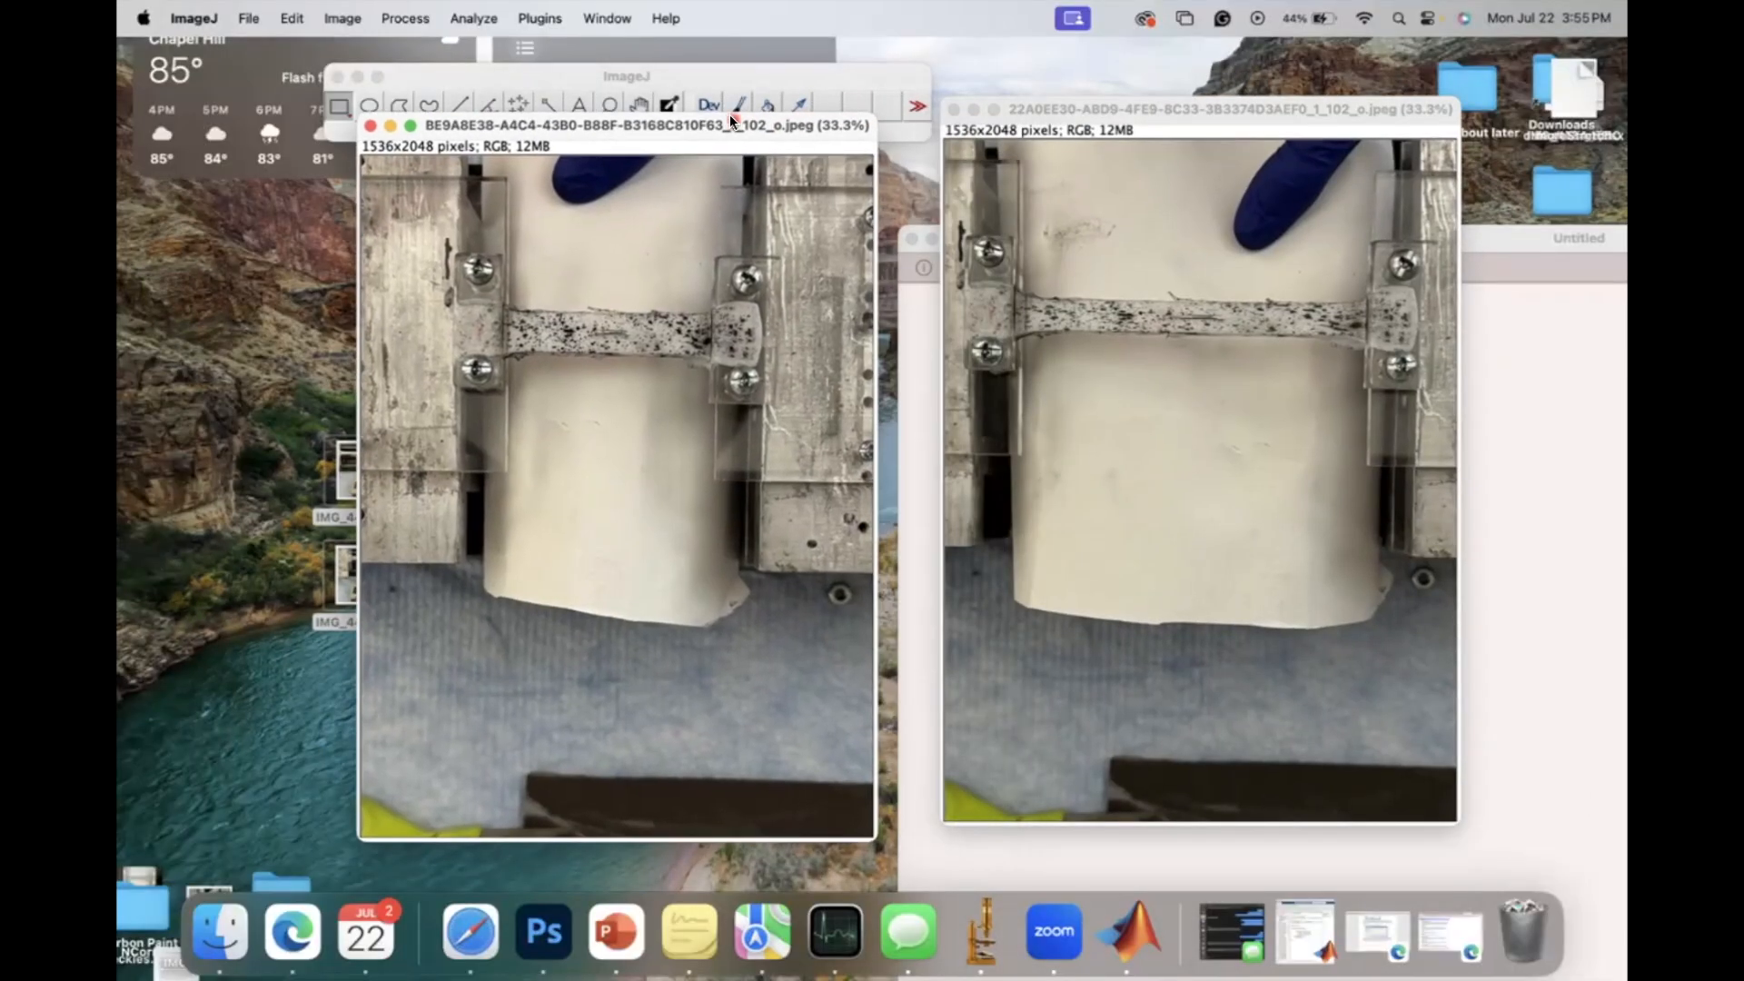
drag(728, 115, 582, 149)
Step: Open the macro Recorder, move it clear of the first specimen photo, and make that photo active
click(534, 15)
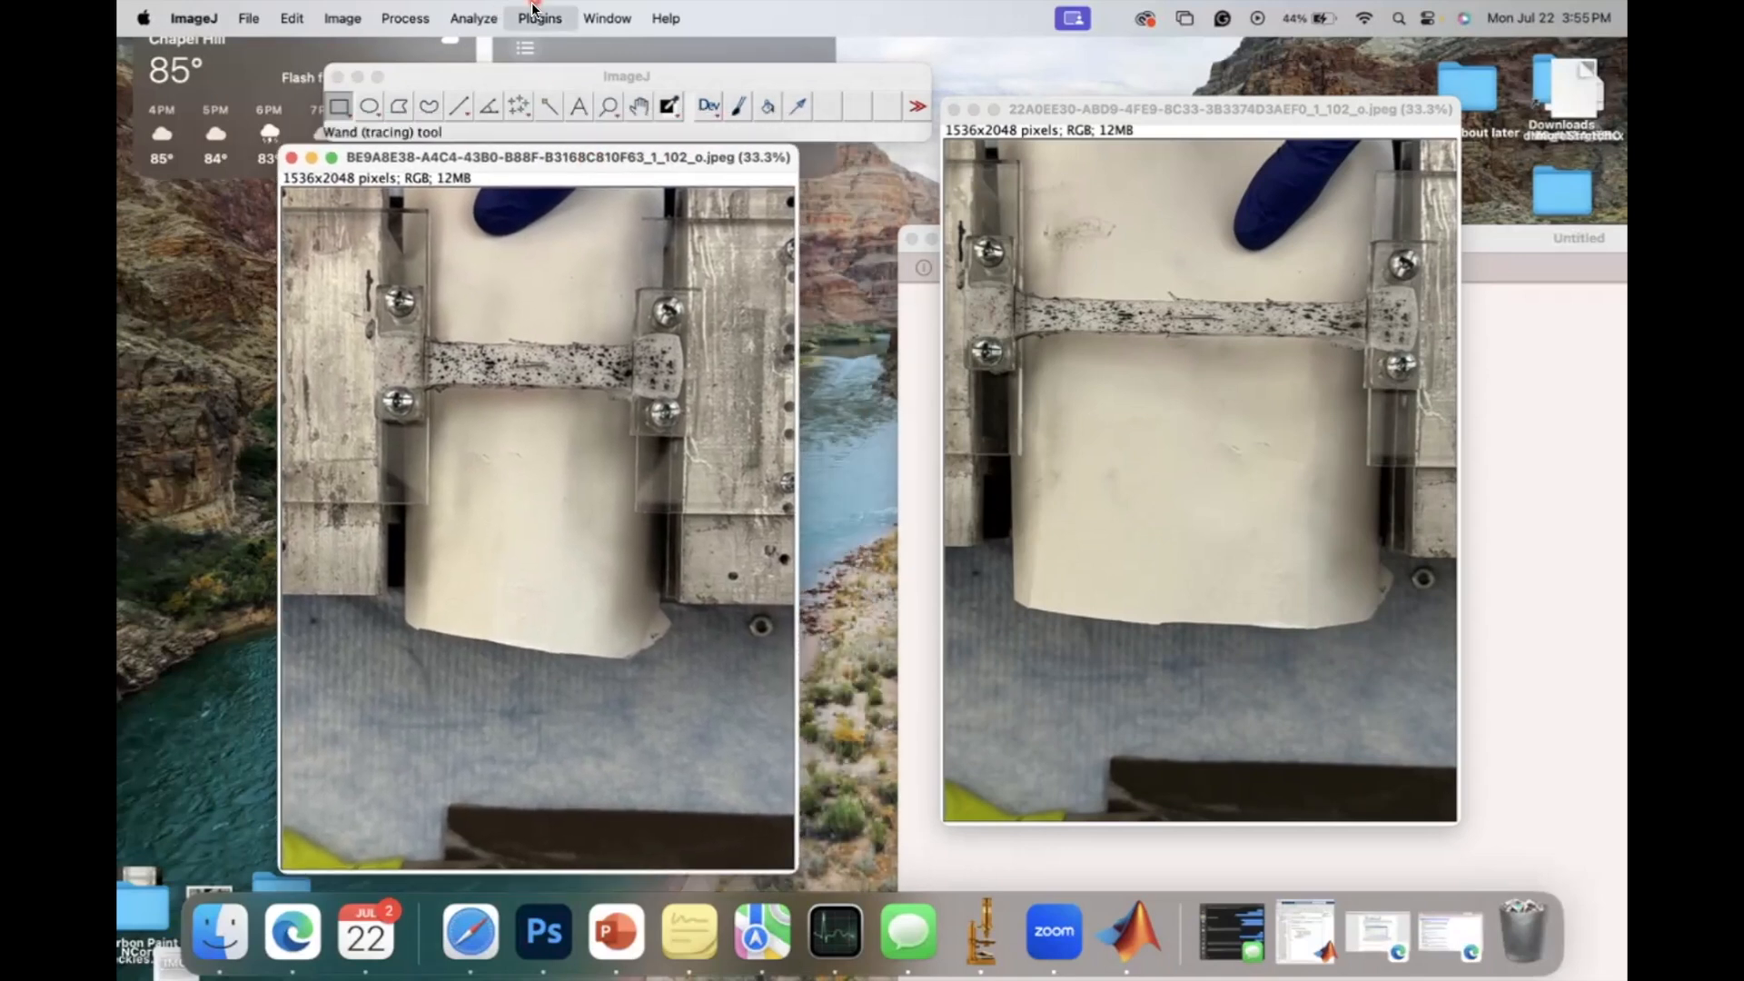
click(532, 45)
click(537, 18)
click(743, 151)
drag(733, 188, 1236, 46)
click(728, 150)
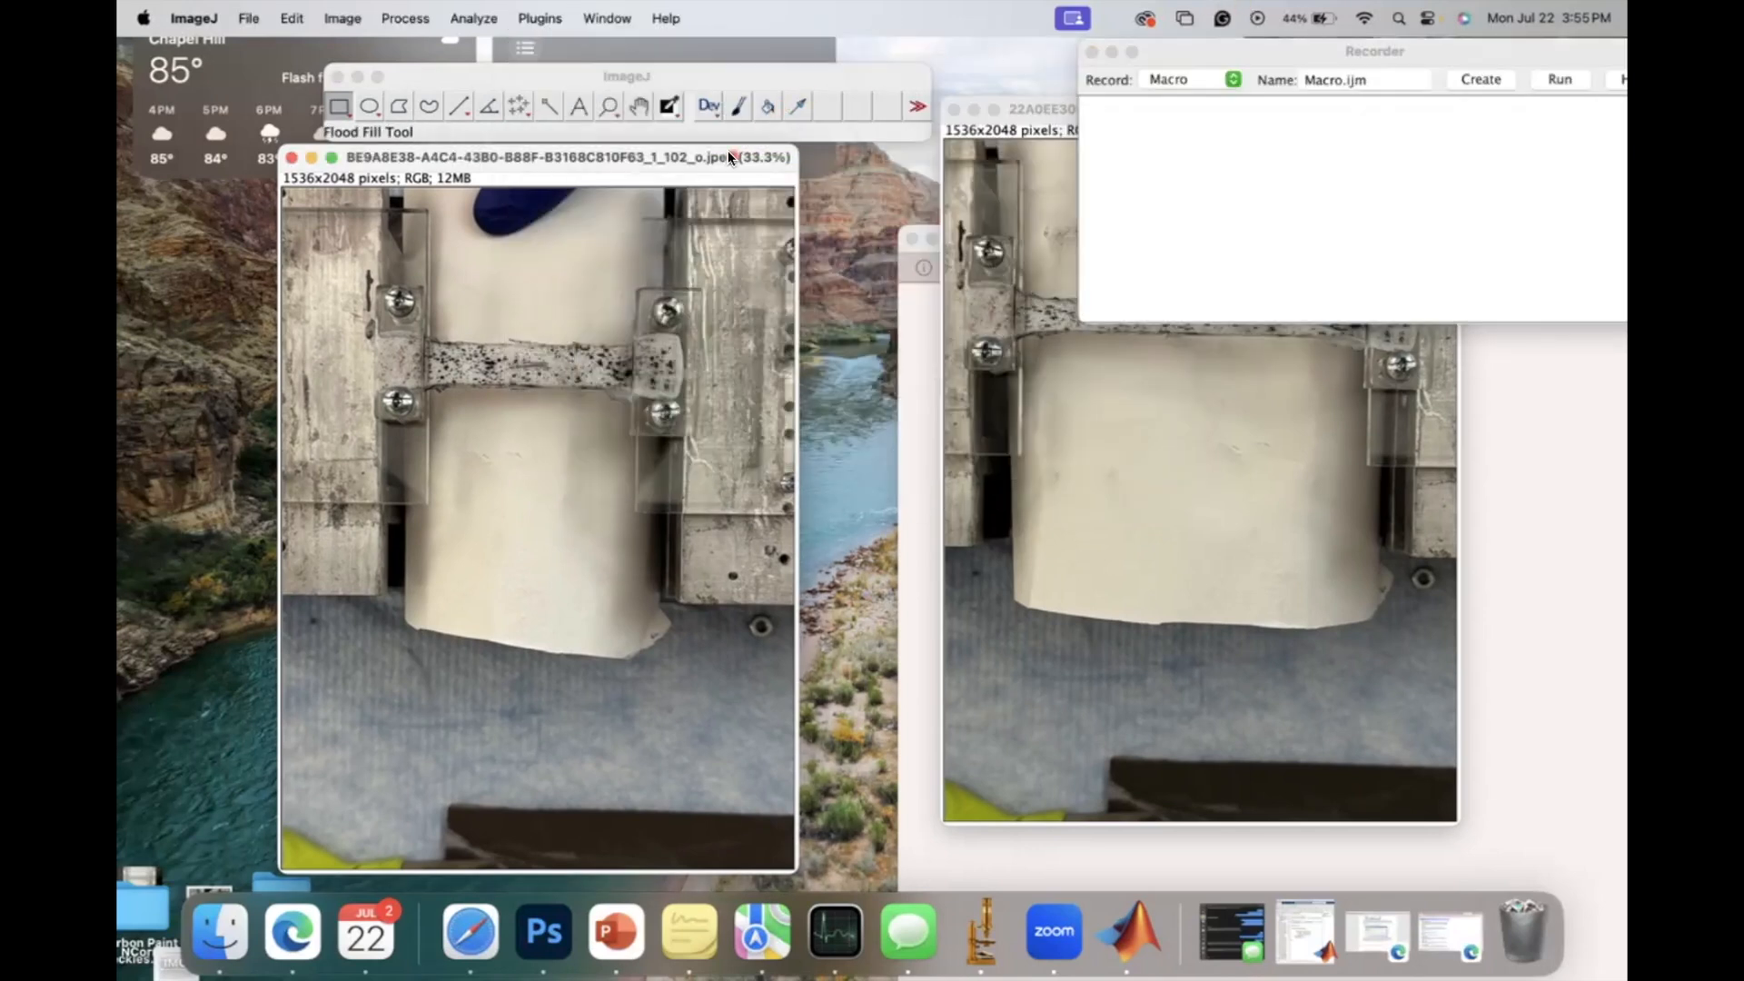
Step: Make a full-width rectangular selection around the speckled specimen in the first photo, starting at 0, 366 and measuring 1536 by 333 pixels
click(338, 108)
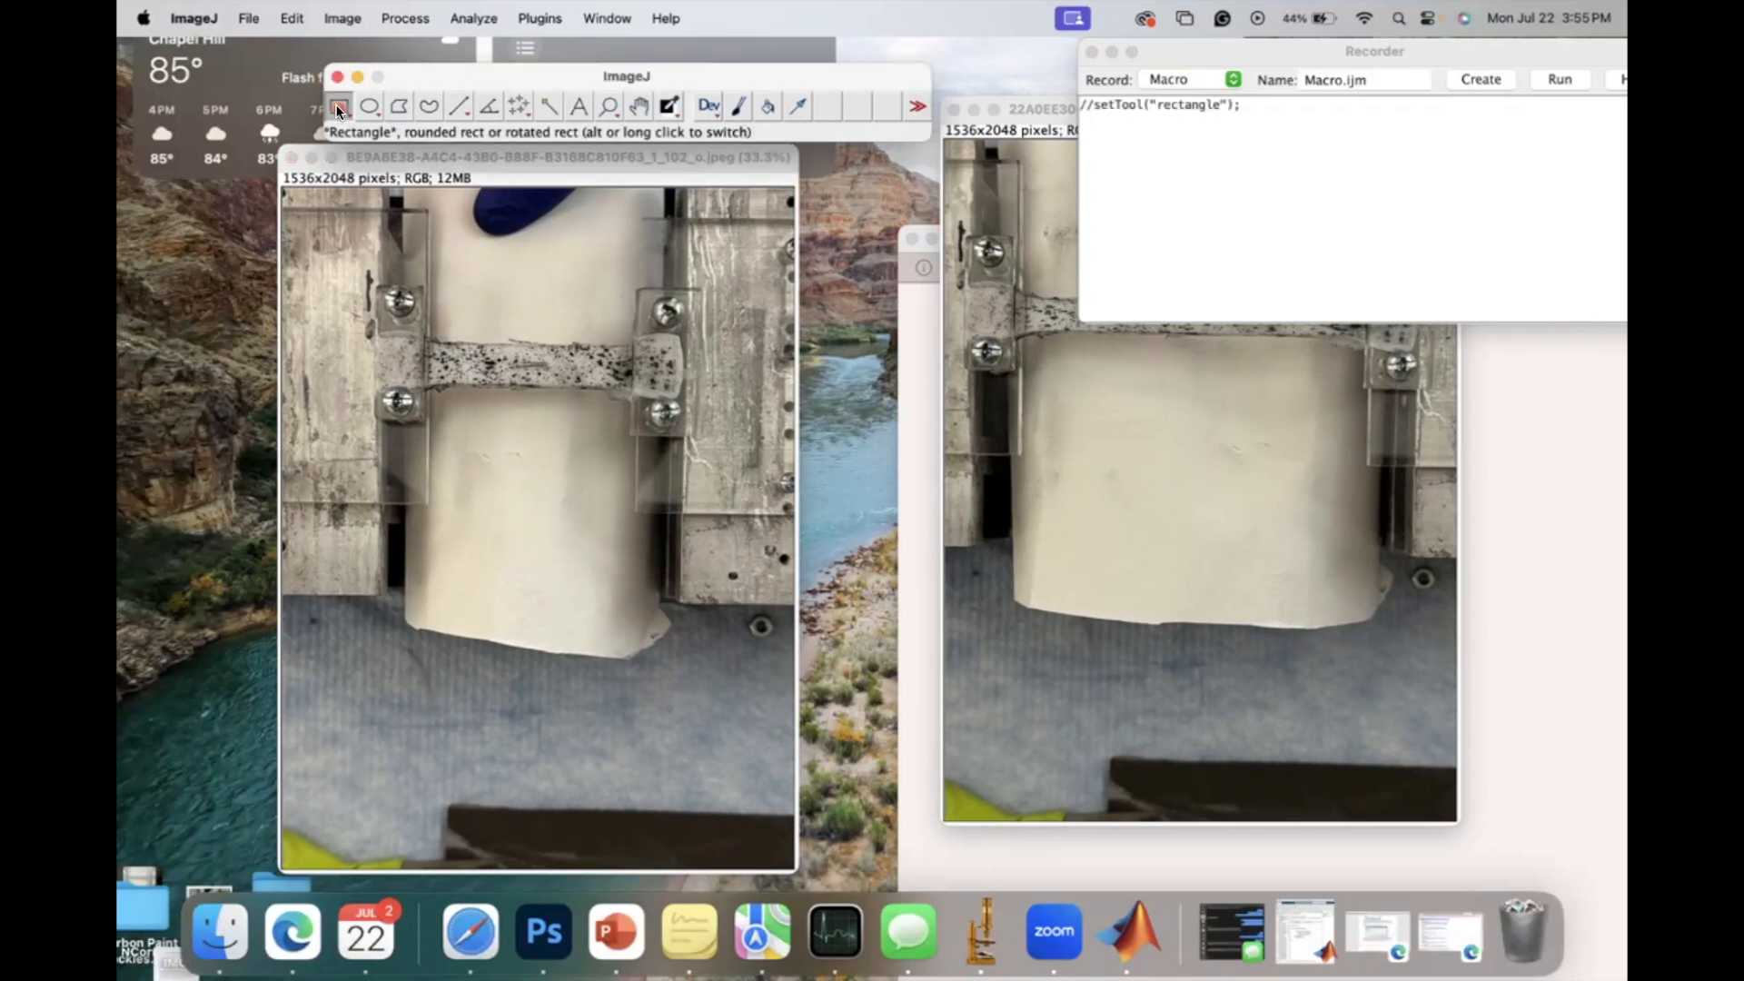
click(618, 388)
drag(617, 388, 772, 421)
drag(258, 360, 253, 360)
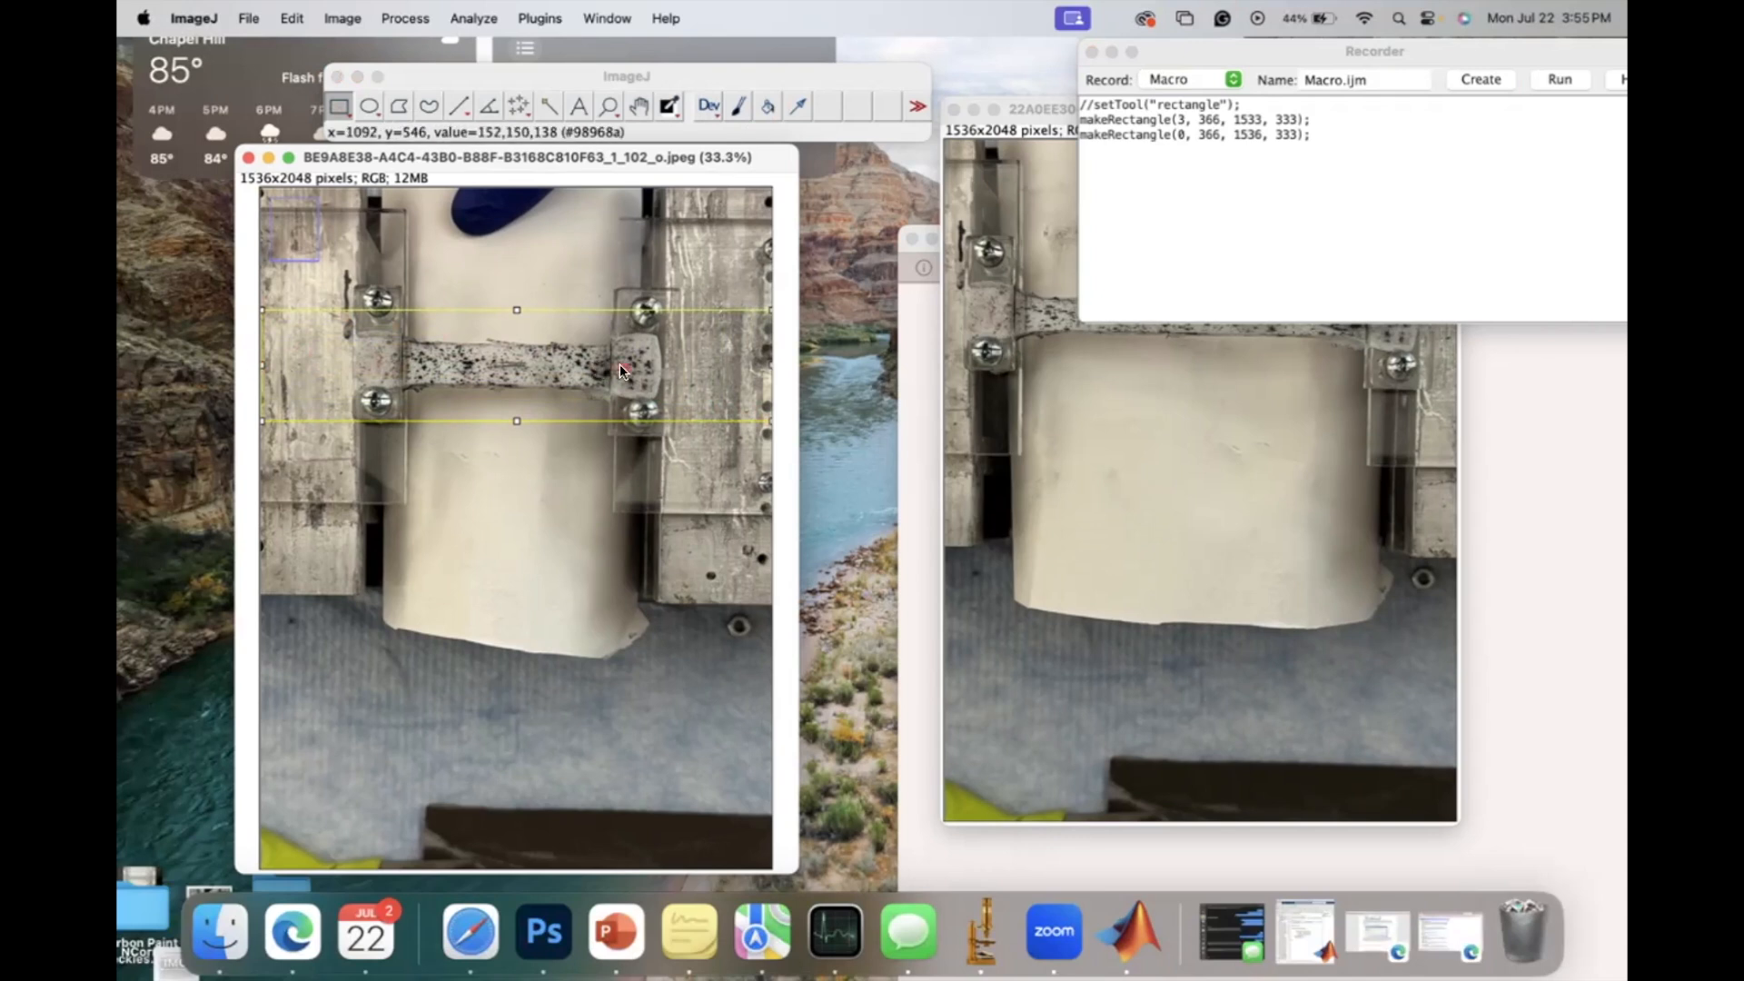
Step: Crop the first photo to the selection and convert the cropped image to an RGB Stack
click(341, 16)
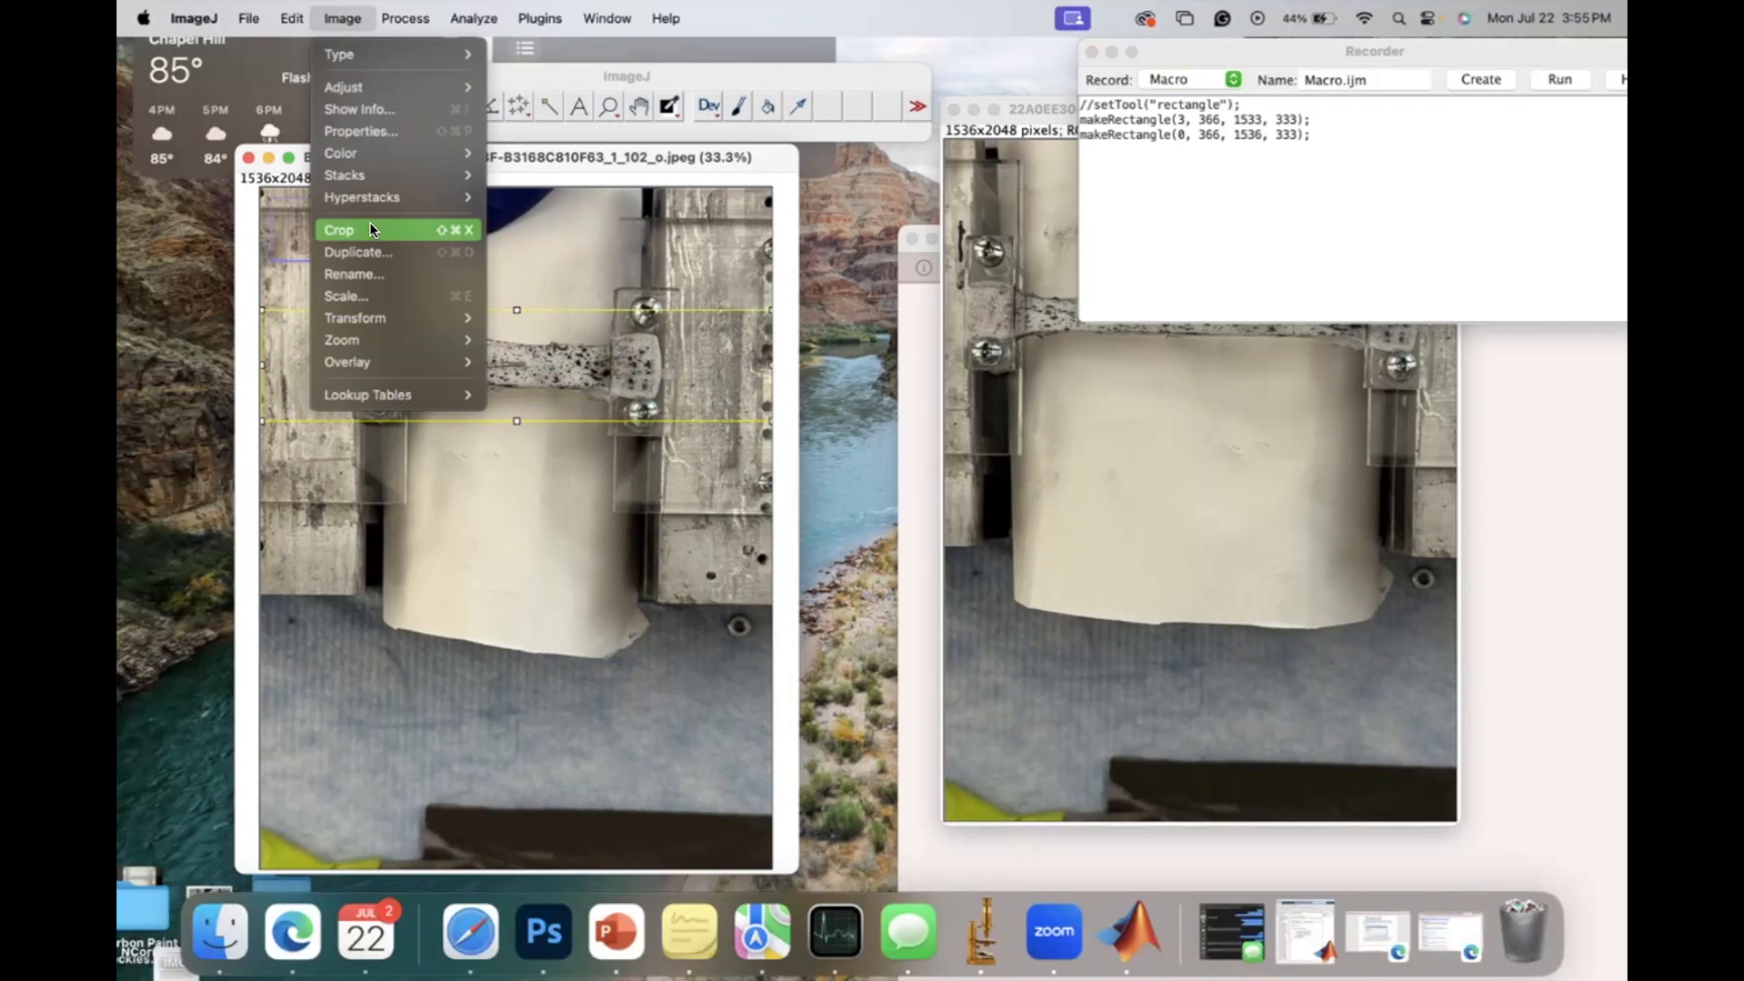
click(370, 227)
drag(384, 157, 342, 331)
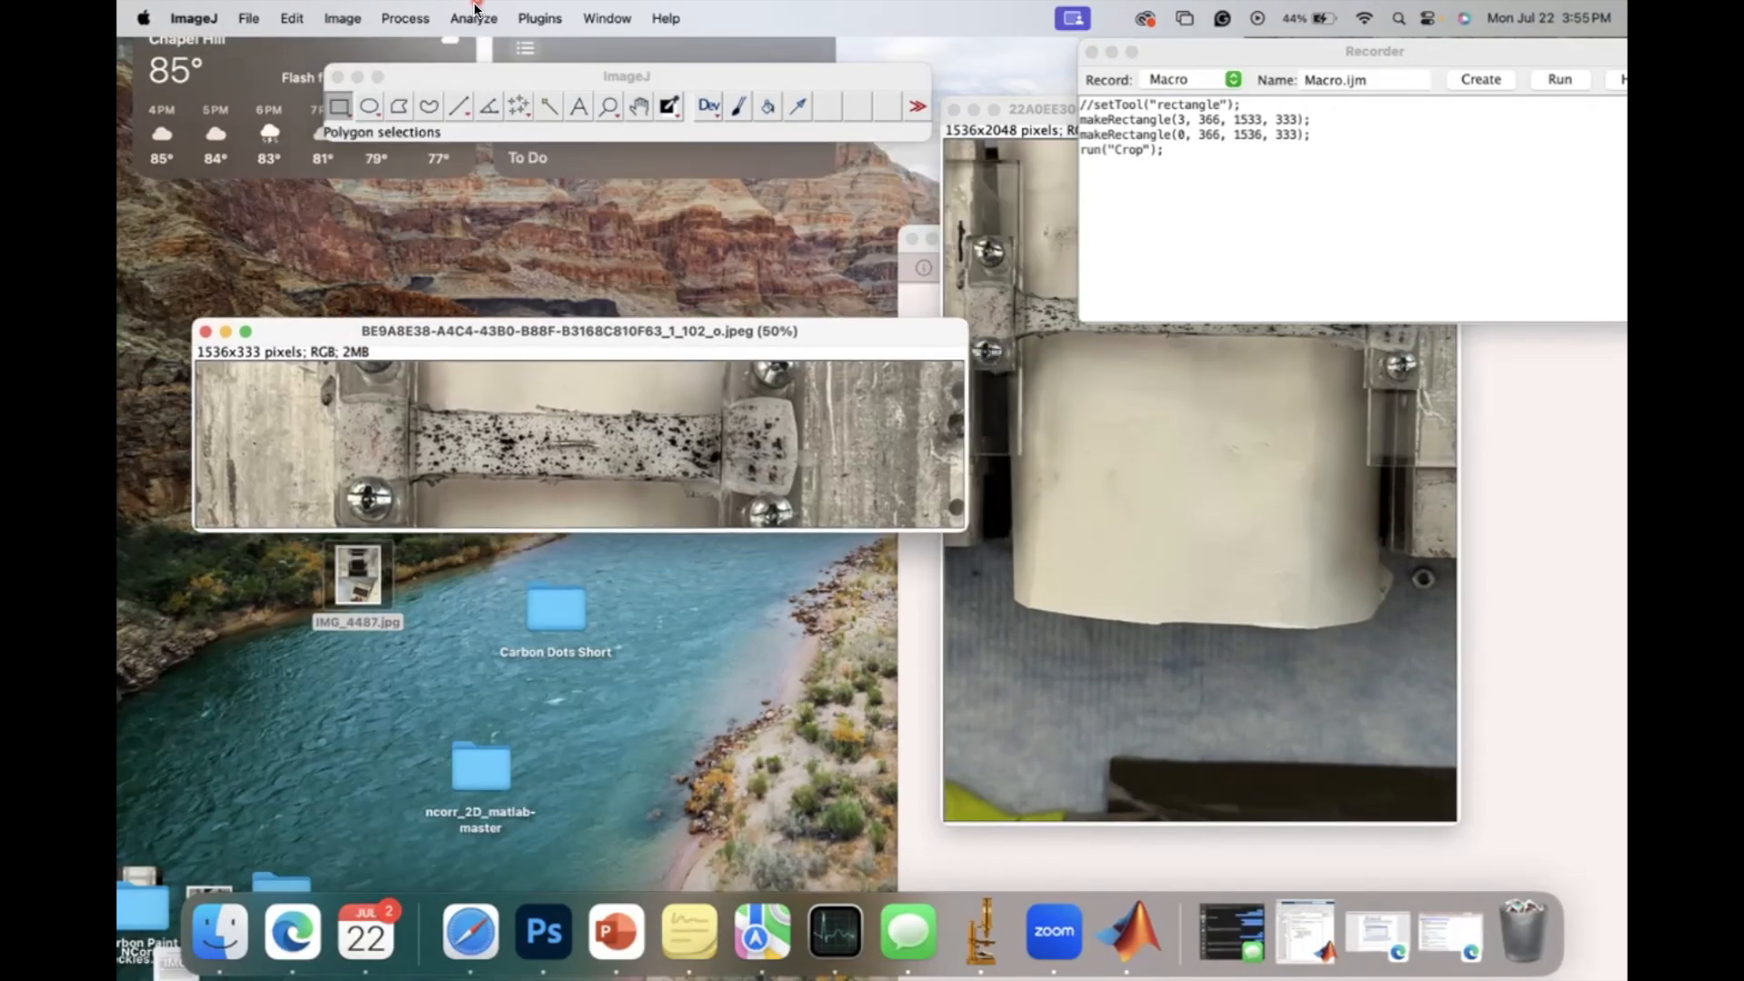
click(343, 18)
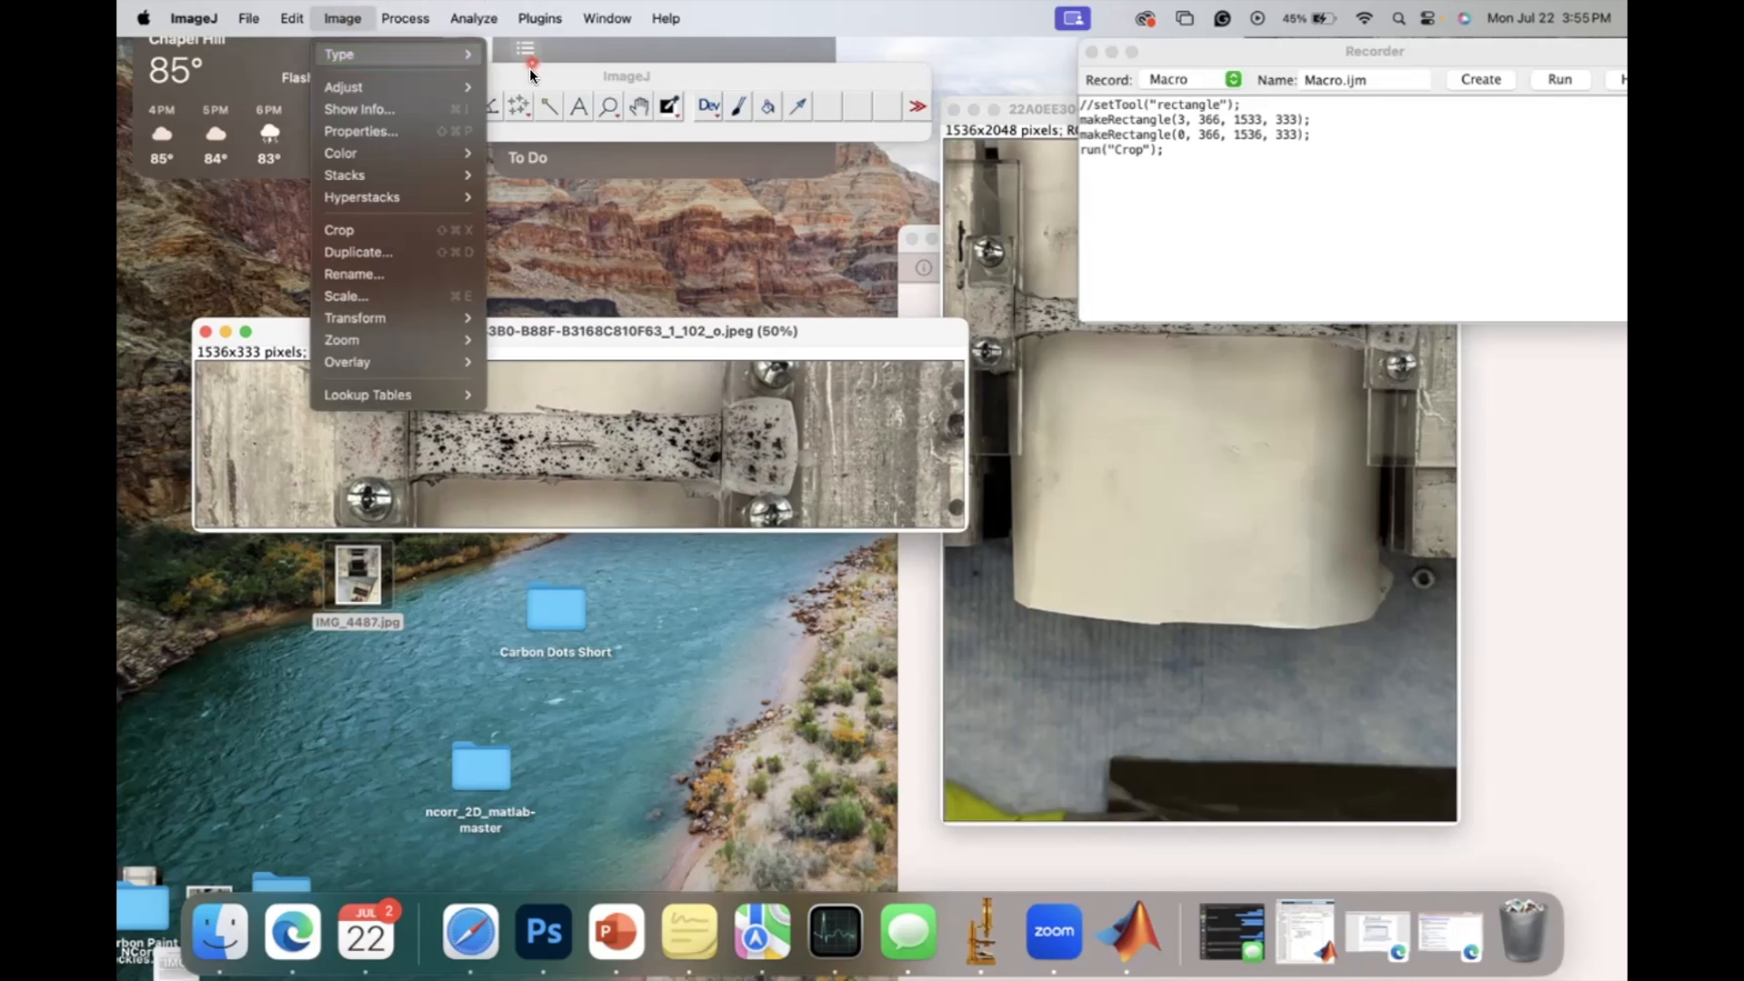
click(521, 165)
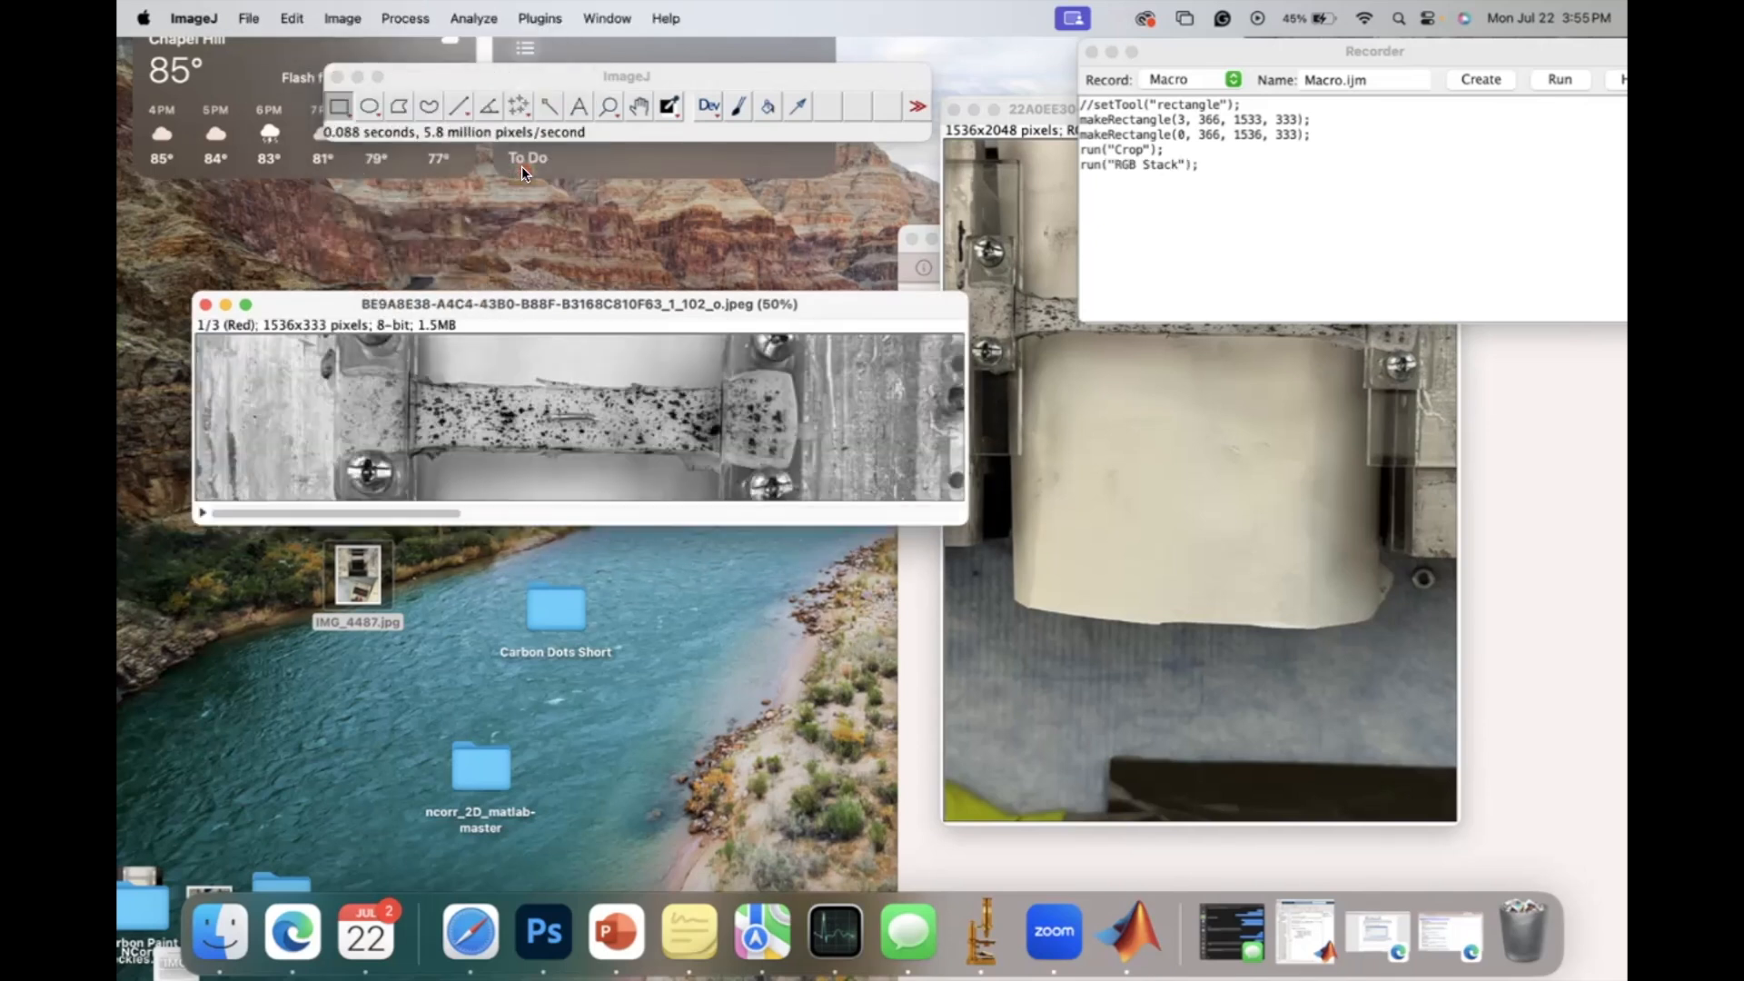
Step: Move the second, uncropped specimen photo clear of the Recorder and make it the active image for the recorded commands
click(1239, 178)
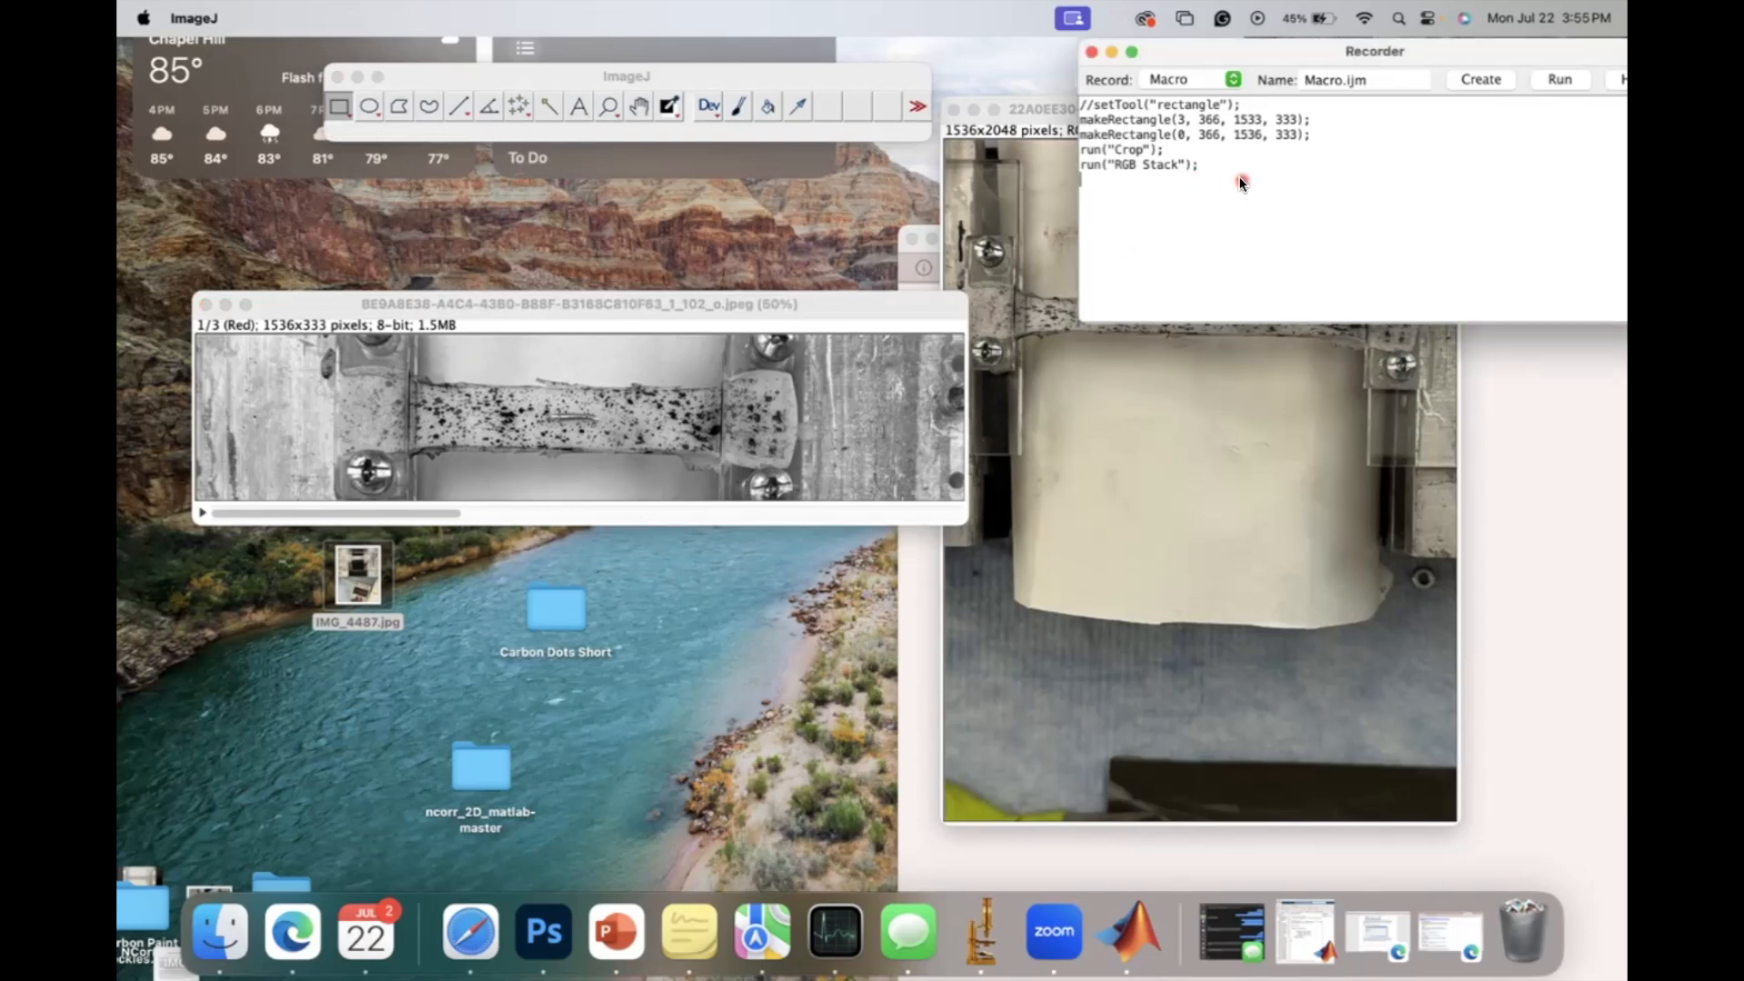
drag(1242, 182, 1079, 80)
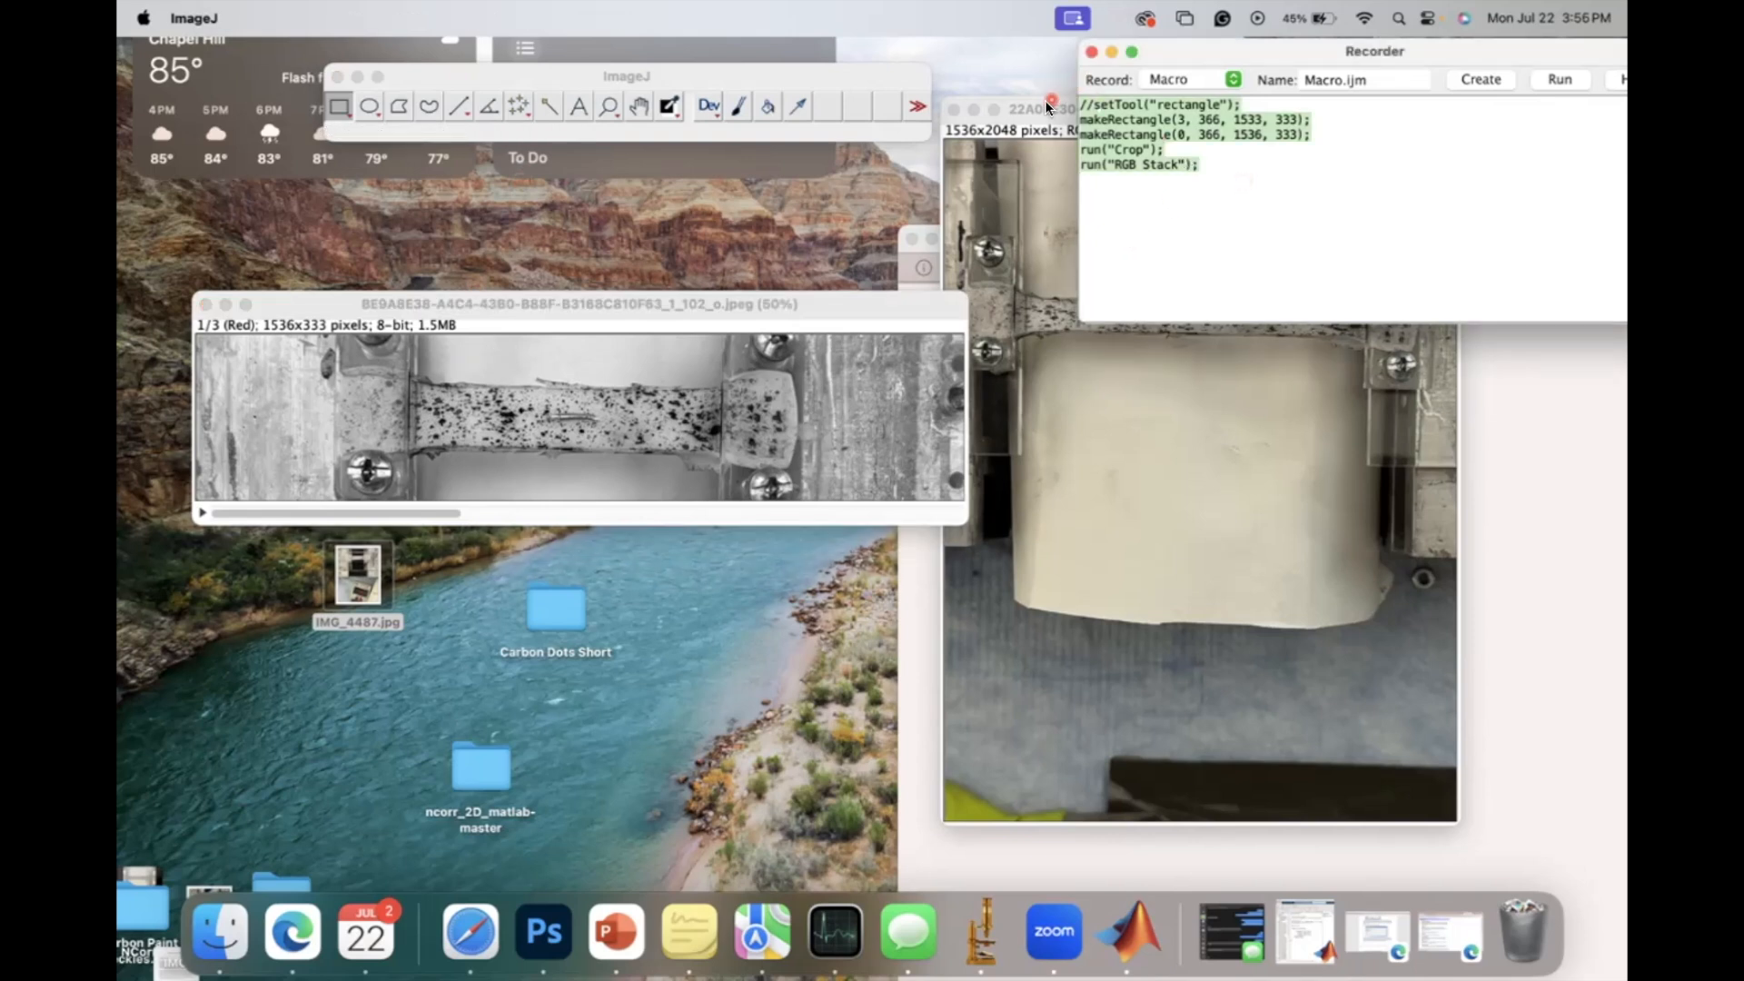
click(1046, 107)
drag(1044, 107, 423, 143)
click(1578, 194)
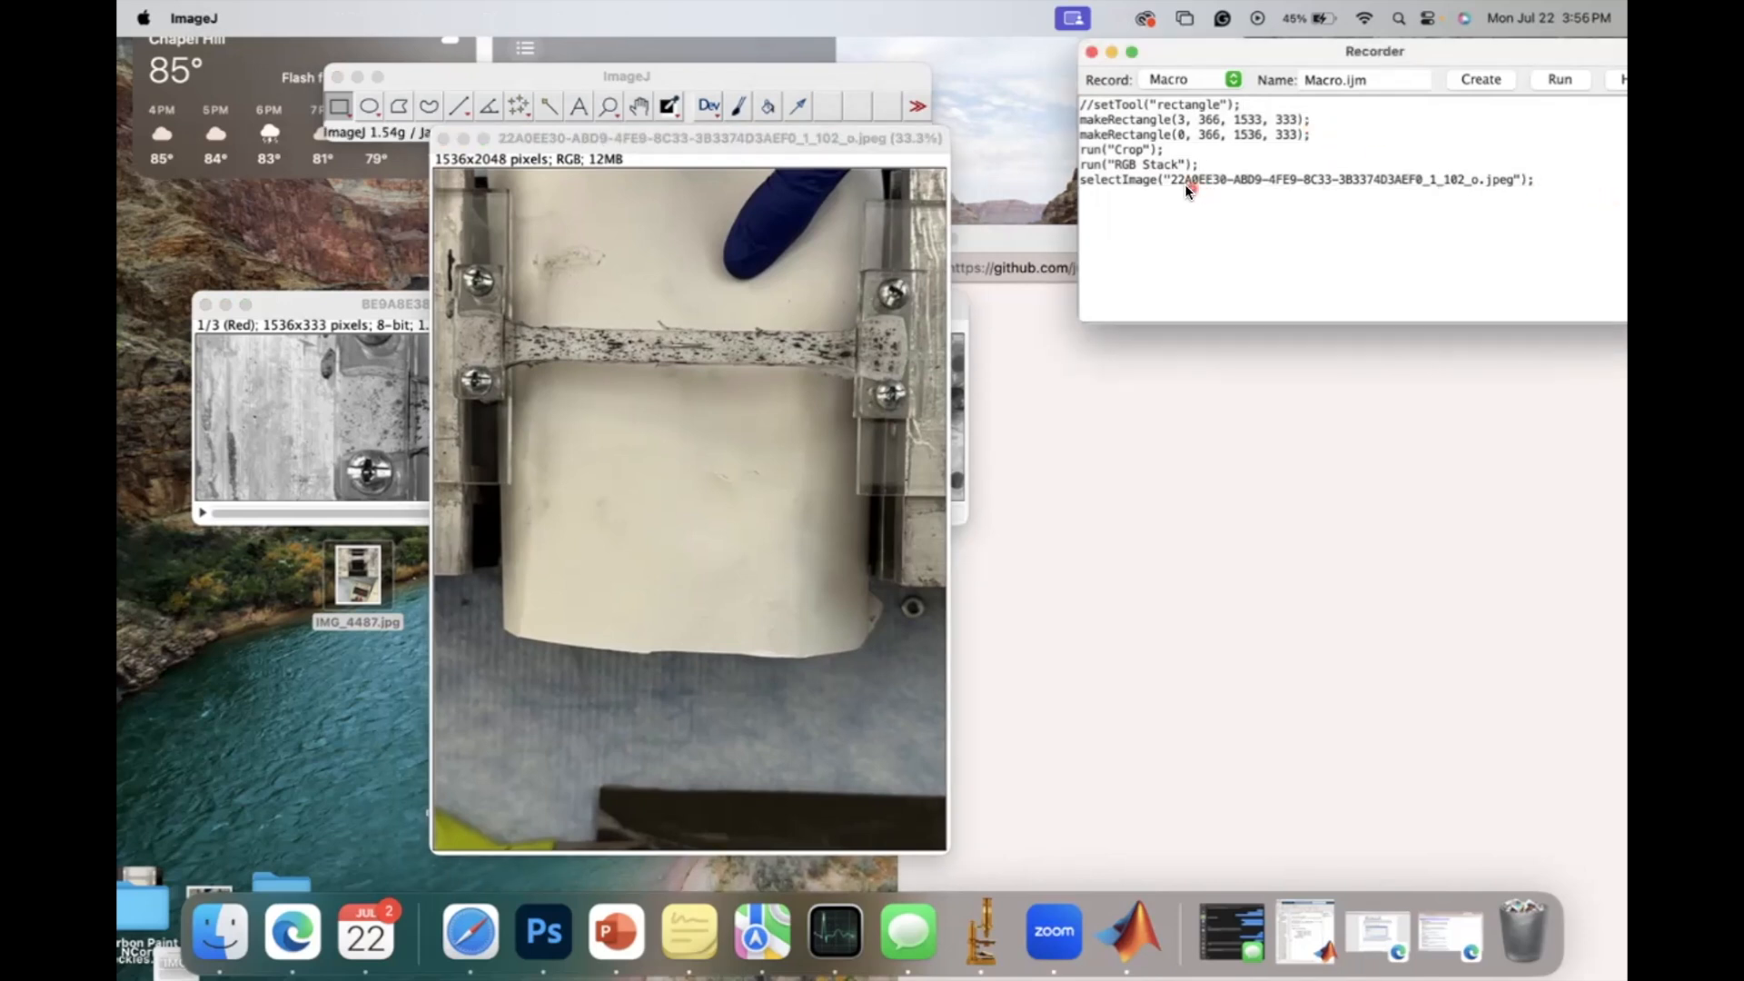
Step: Delete the extra selectImage line from the recorded macro and run the remaining rectangle, Crop and RGB Stack commands on the second photo
drag(1537, 179, 1072, 172)
key(BackSpace)
key(BackSpace)
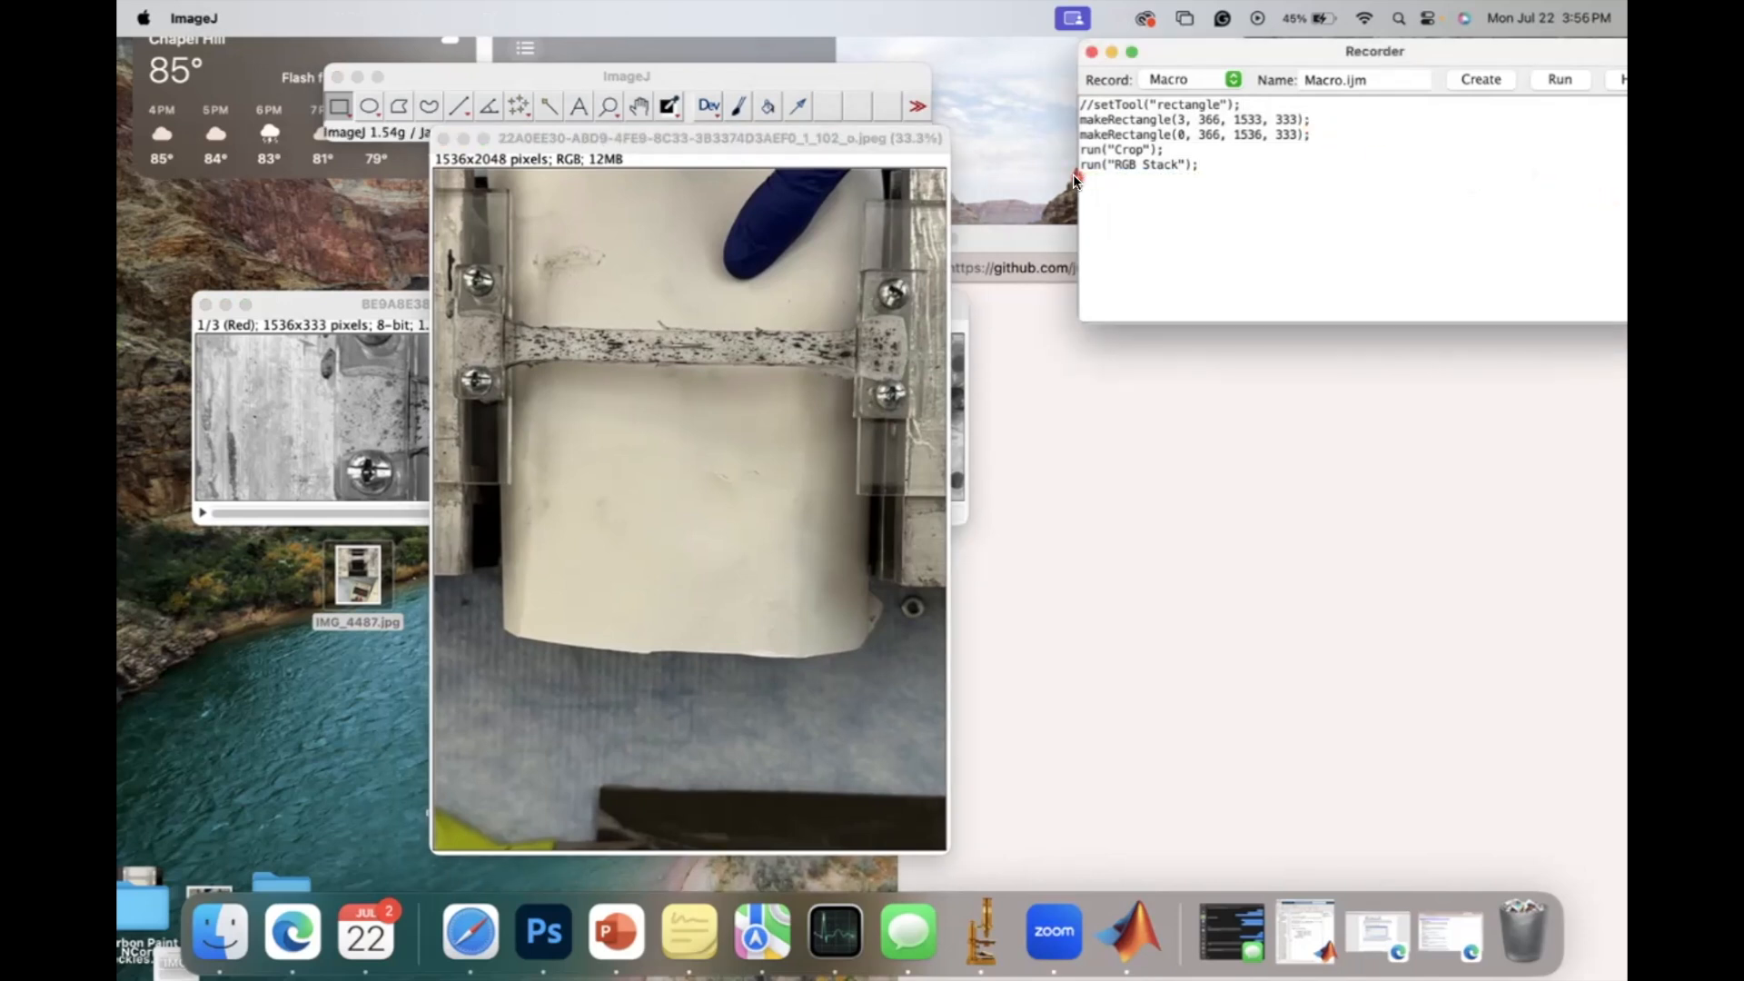
key(super+a)
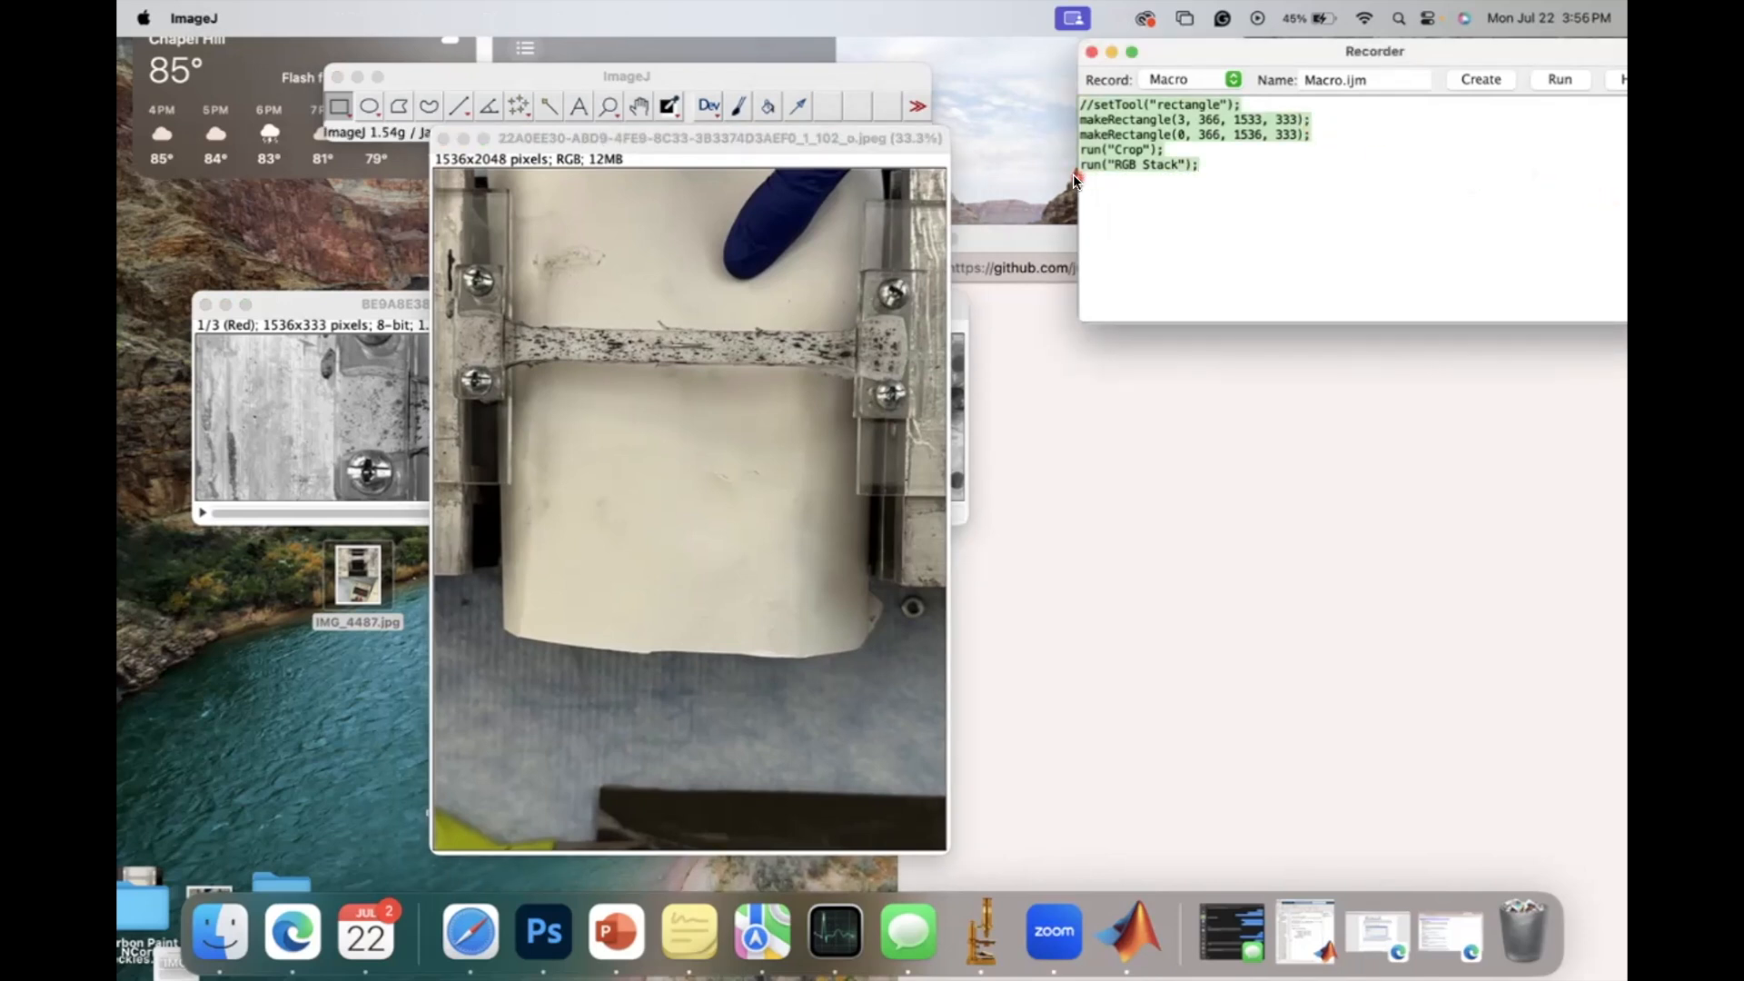
click(1561, 80)
Step: Arrange the two cropped stack windows one above the other and dismiss the dialog that opens
drag(1004, 117, 987, 463)
click(801, 300)
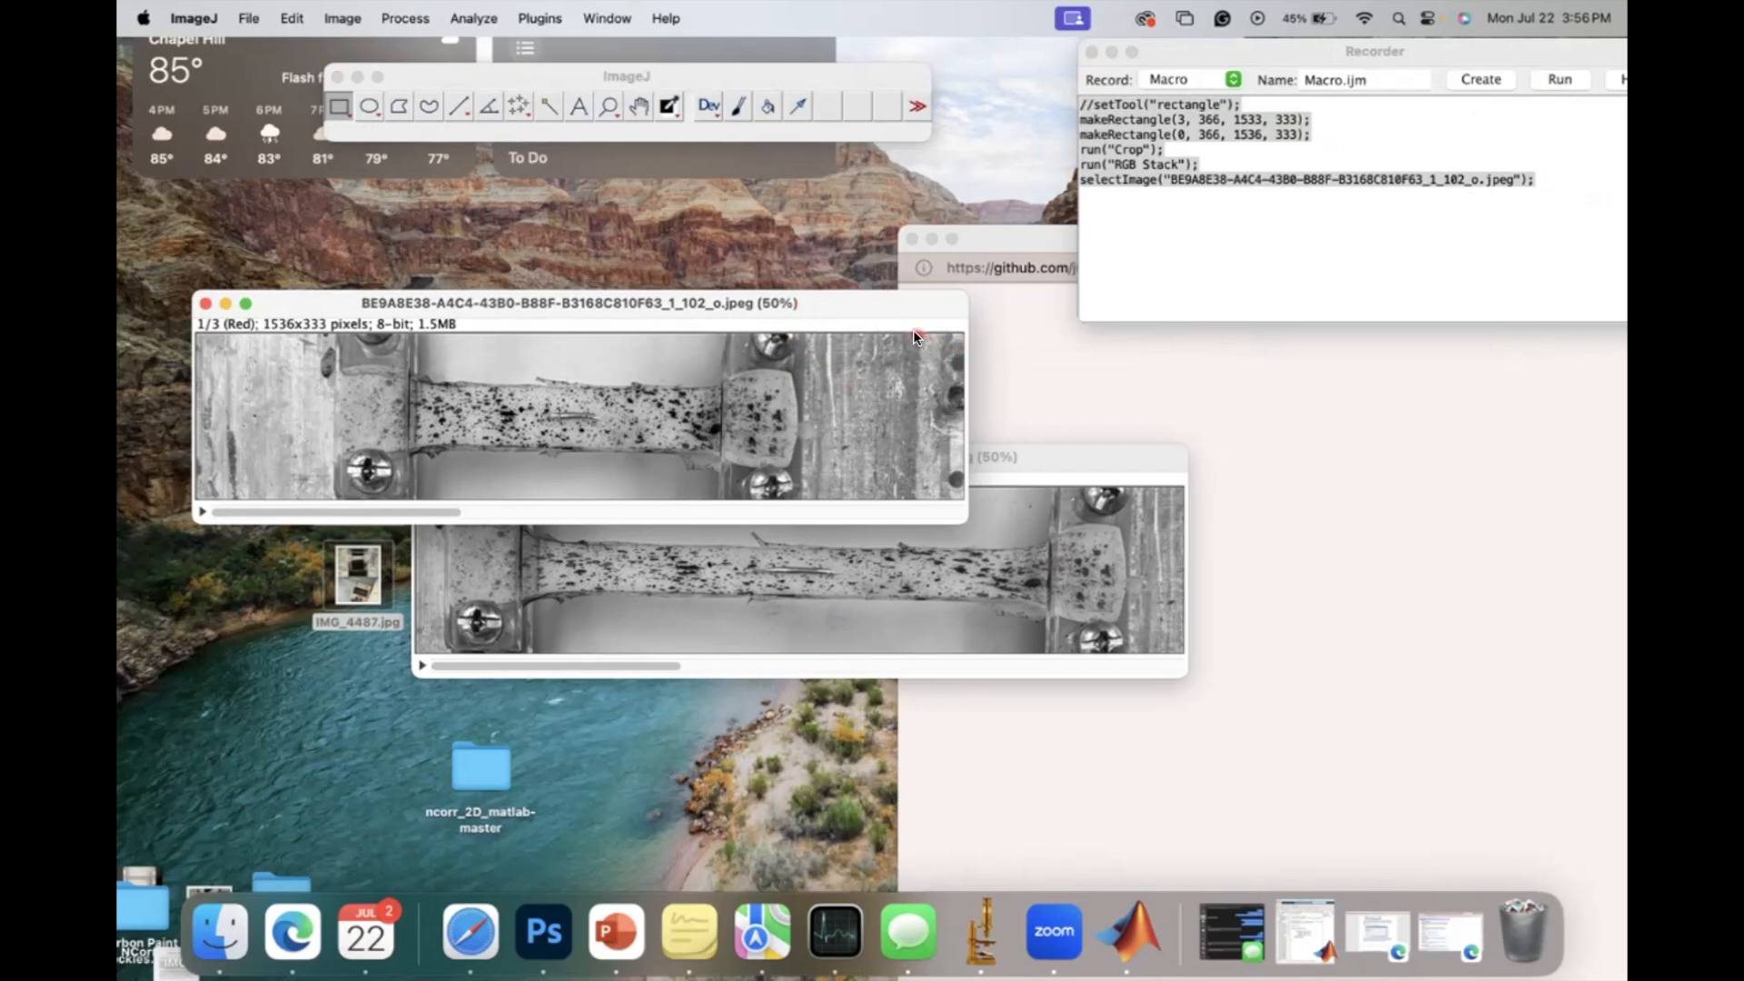
drag(890, 304, 908, 269)
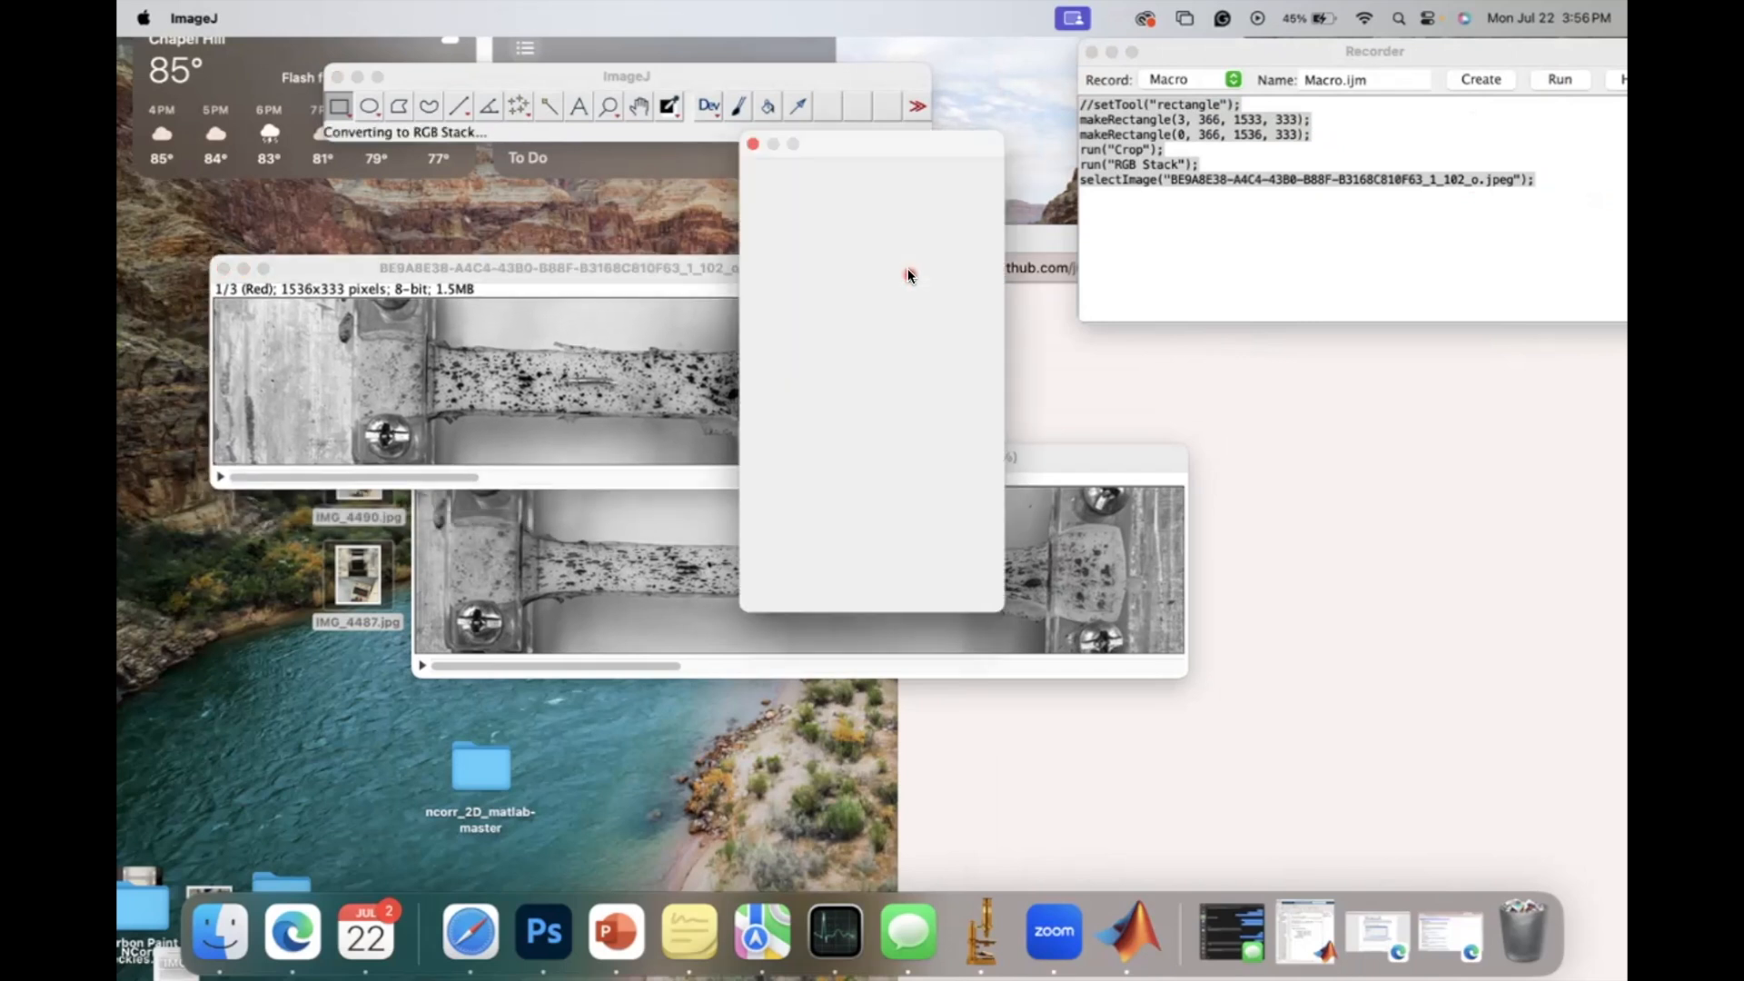
click(849, 590)
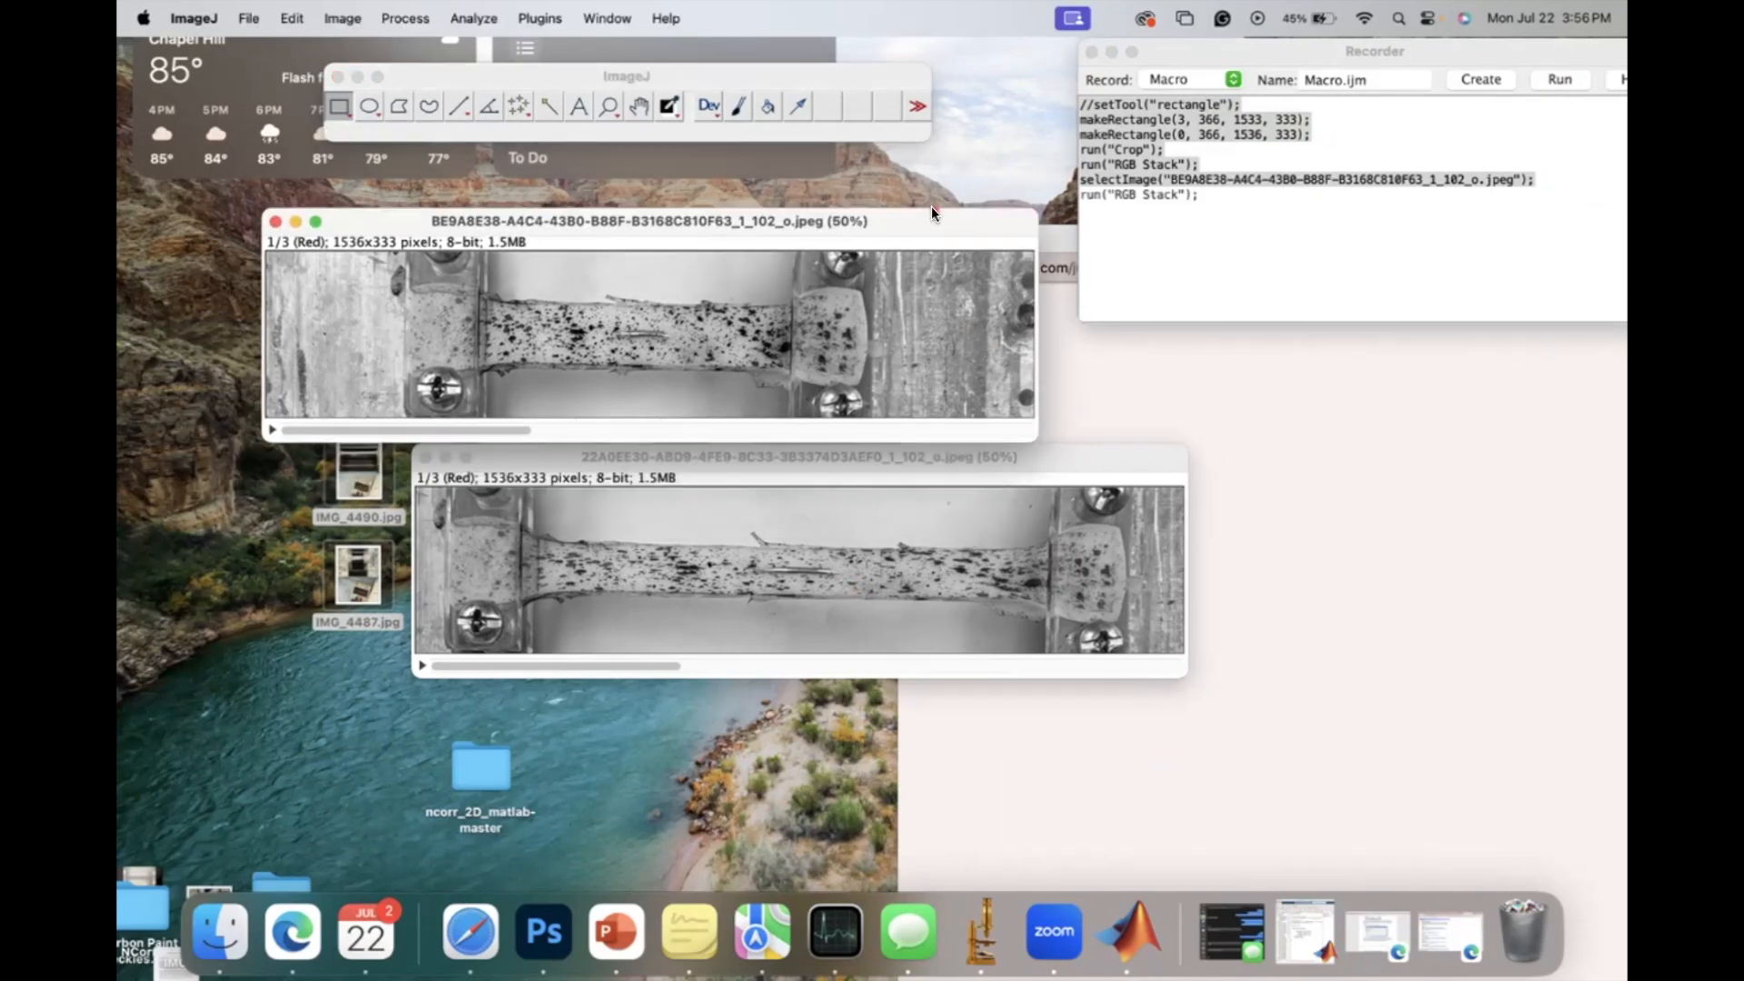
Step: Save the first cropped stack as a JPEG named ncorr_tut_1.jpg on the Desktop
click(248, 18)
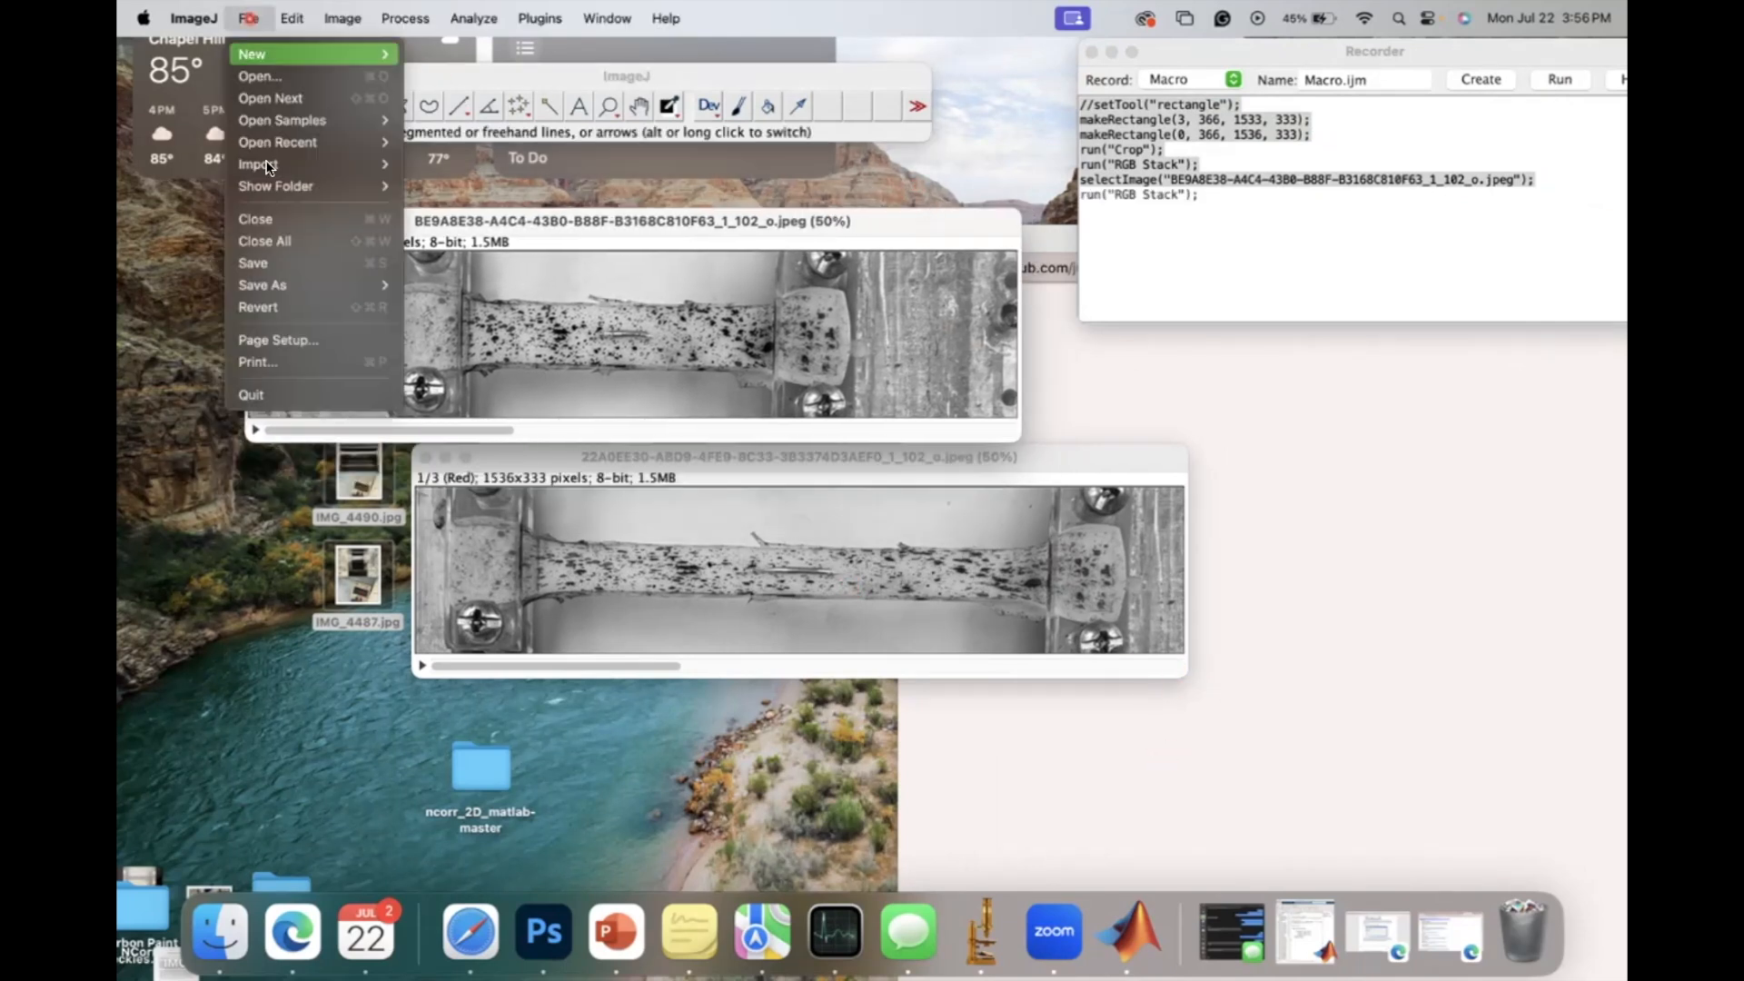
click(463, 332)
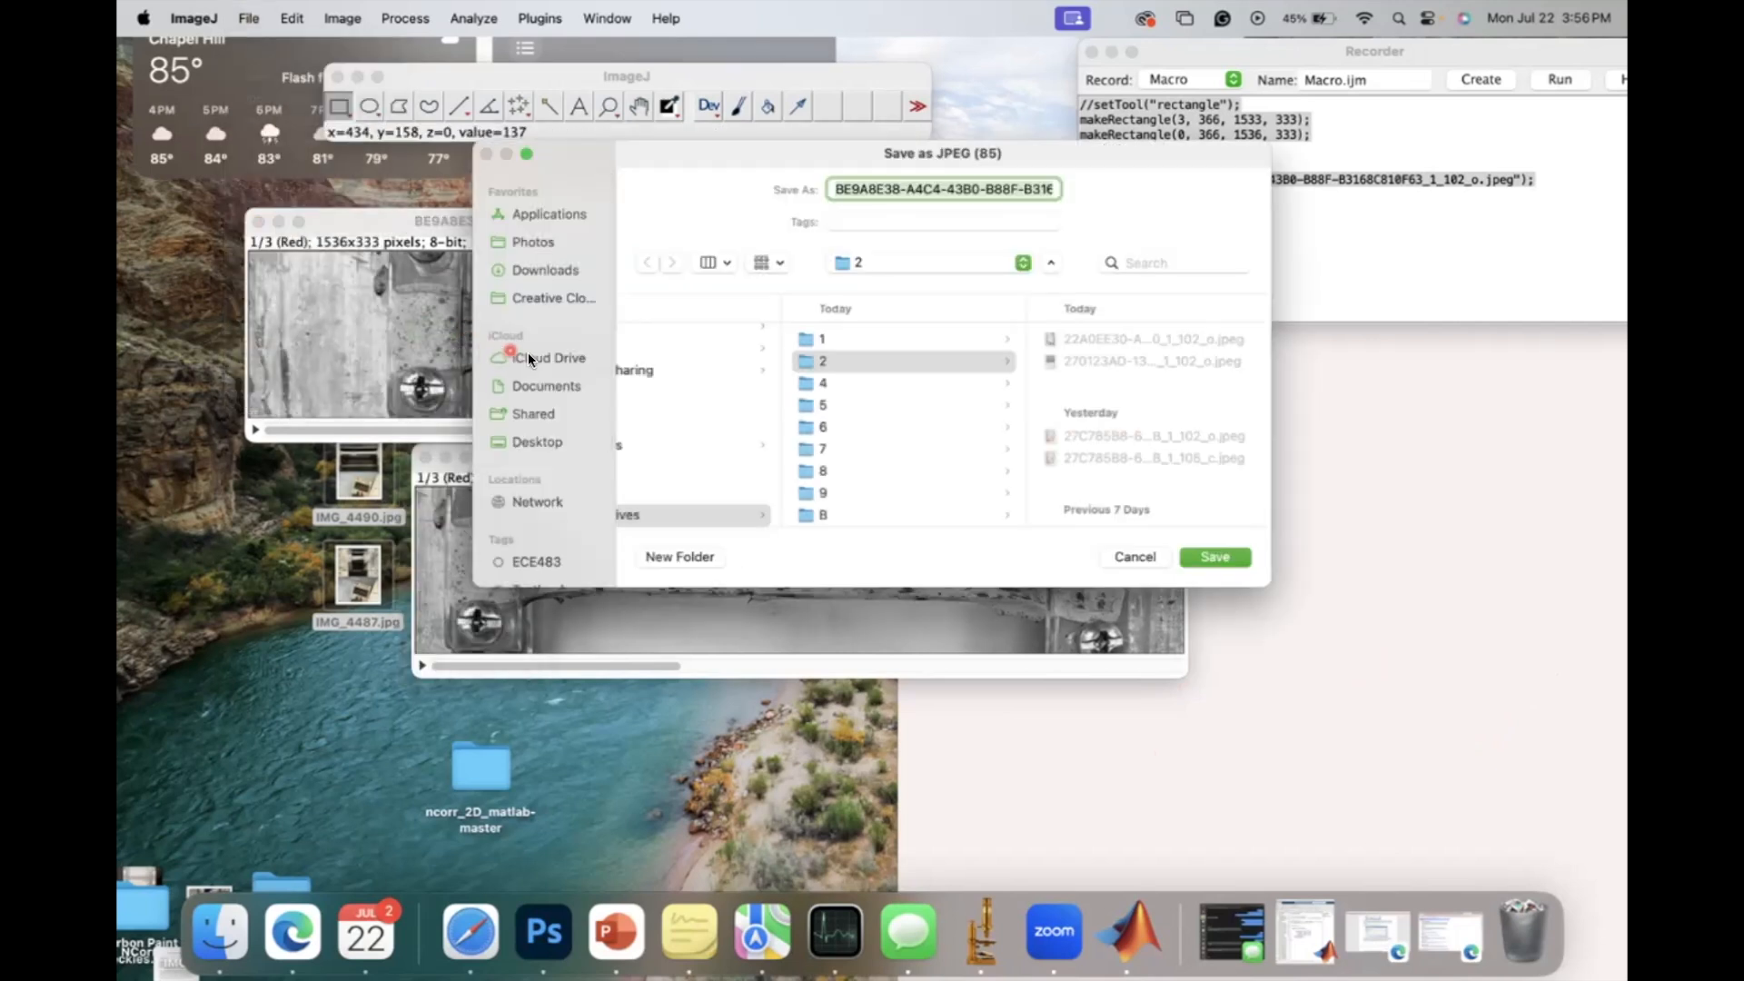
click(537, 441)
text(ncorr_tut_1.jpg)
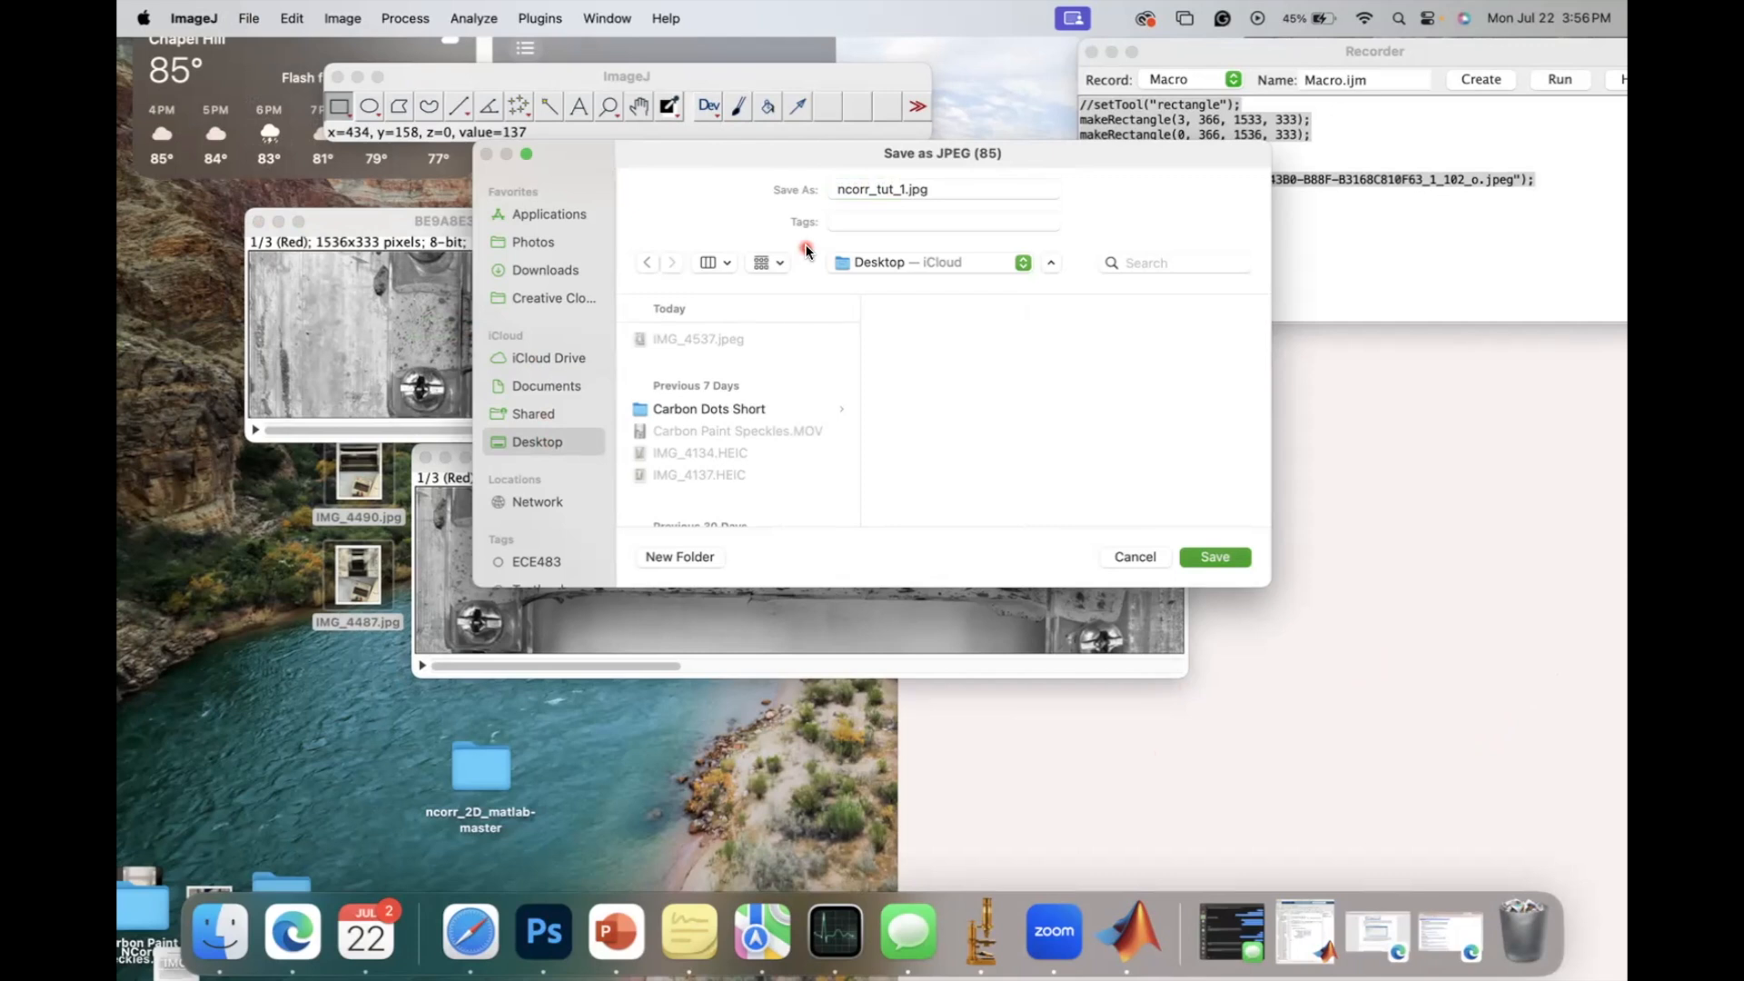
key(Return)
Step: Save the second cropped stack as a JPEG named ncorr_tut_2.jpg on the Desktop
click(896, 459)
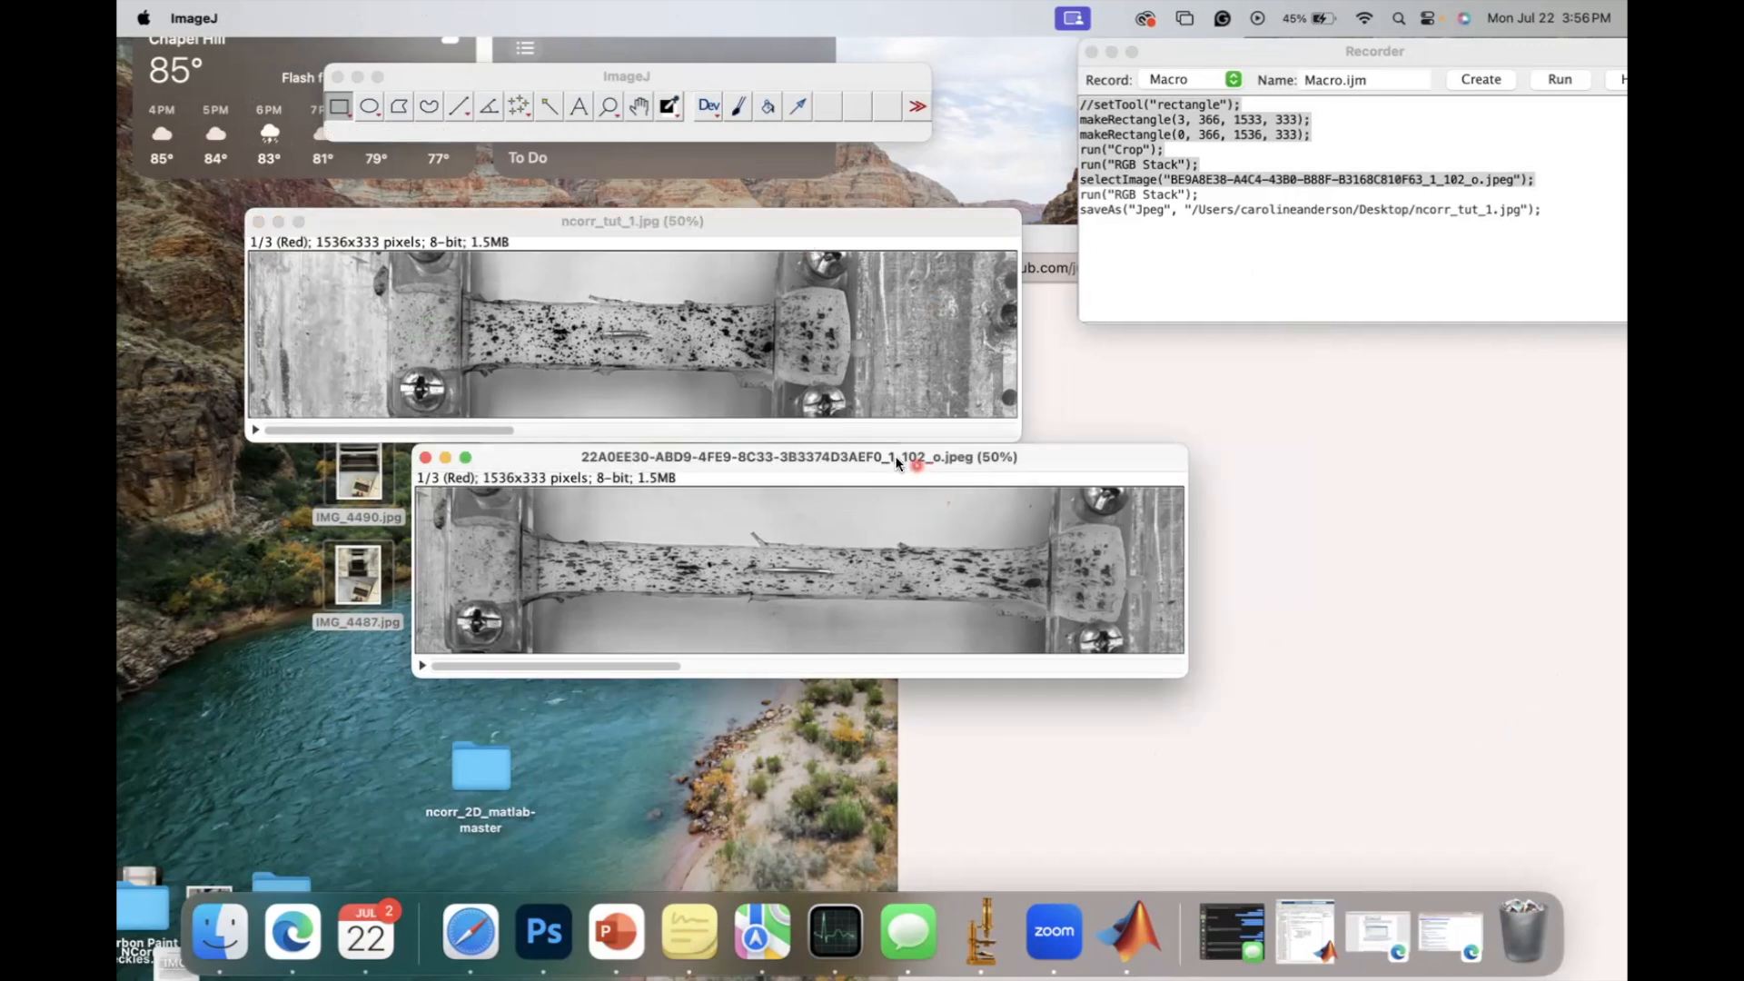
click(342, 18)
click(249, 19)
click(444, 322)
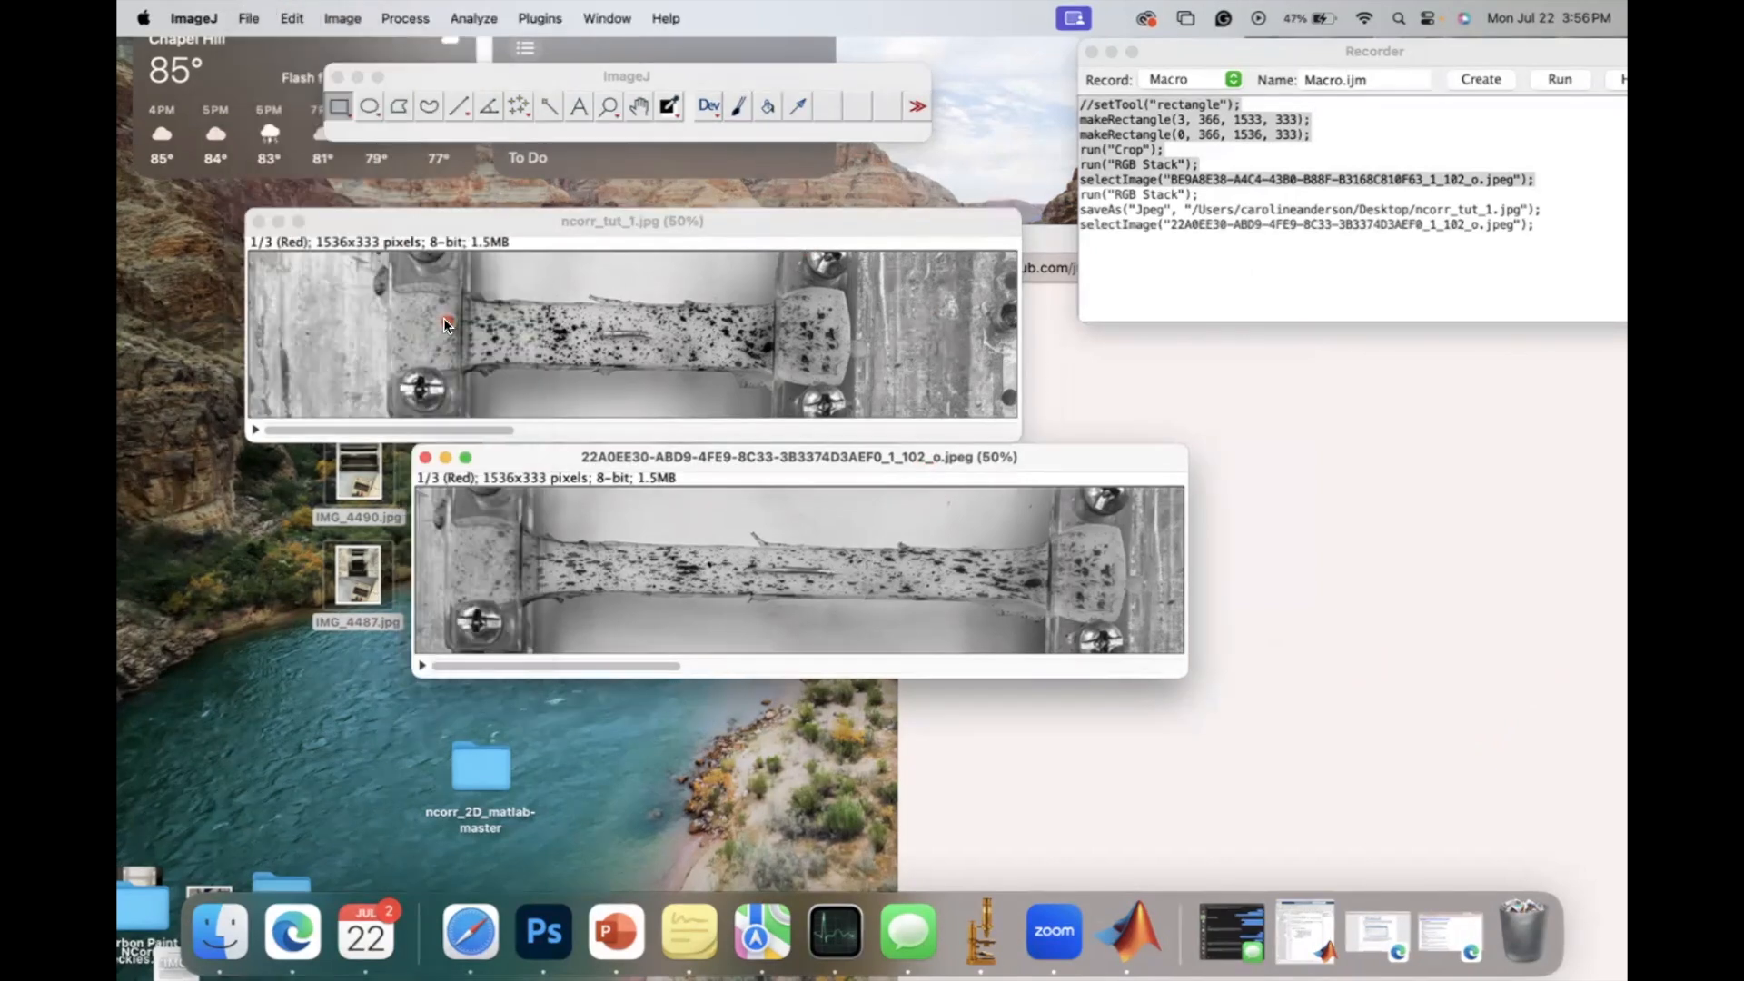
text(ncorr_tut_2.jpg)
key(Return)
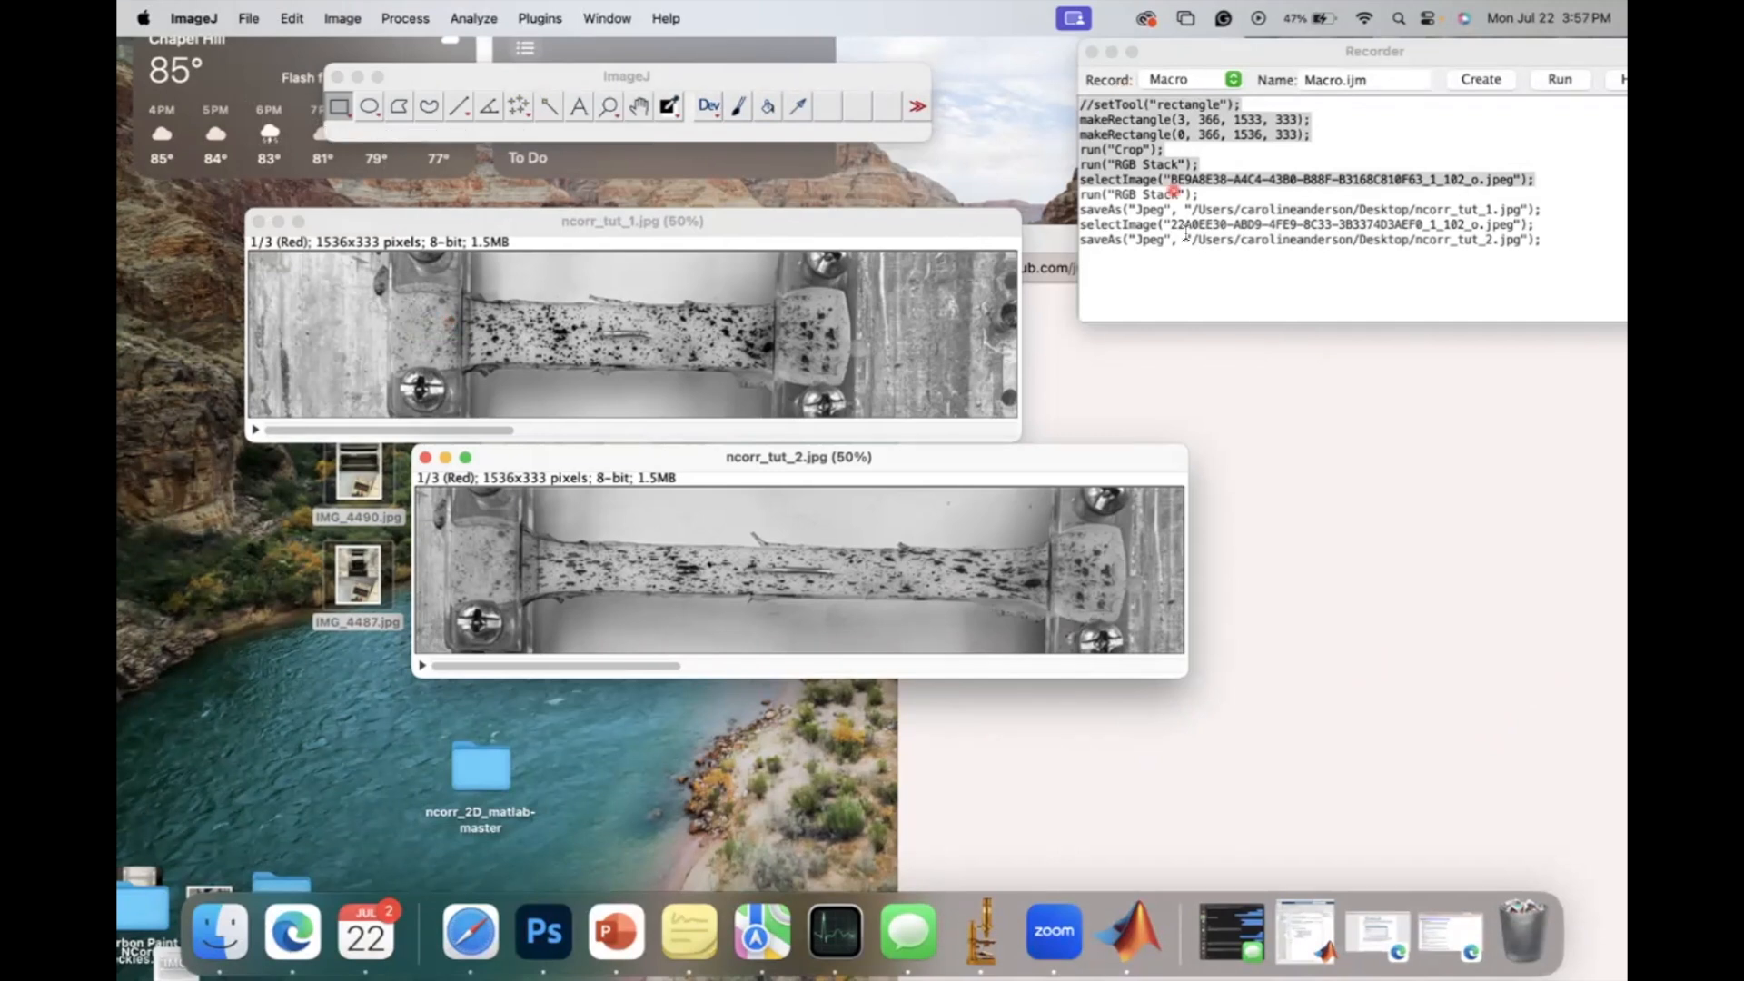
Step: Remove the recorded lines after the RGB Stack command, close the Recorder, and align the ncorr_tut_2.jpg window under ncorr_tut_1.jpg
click(1234, 281)
drag(1544, 238, 1070, 180)
key(BackSpace)
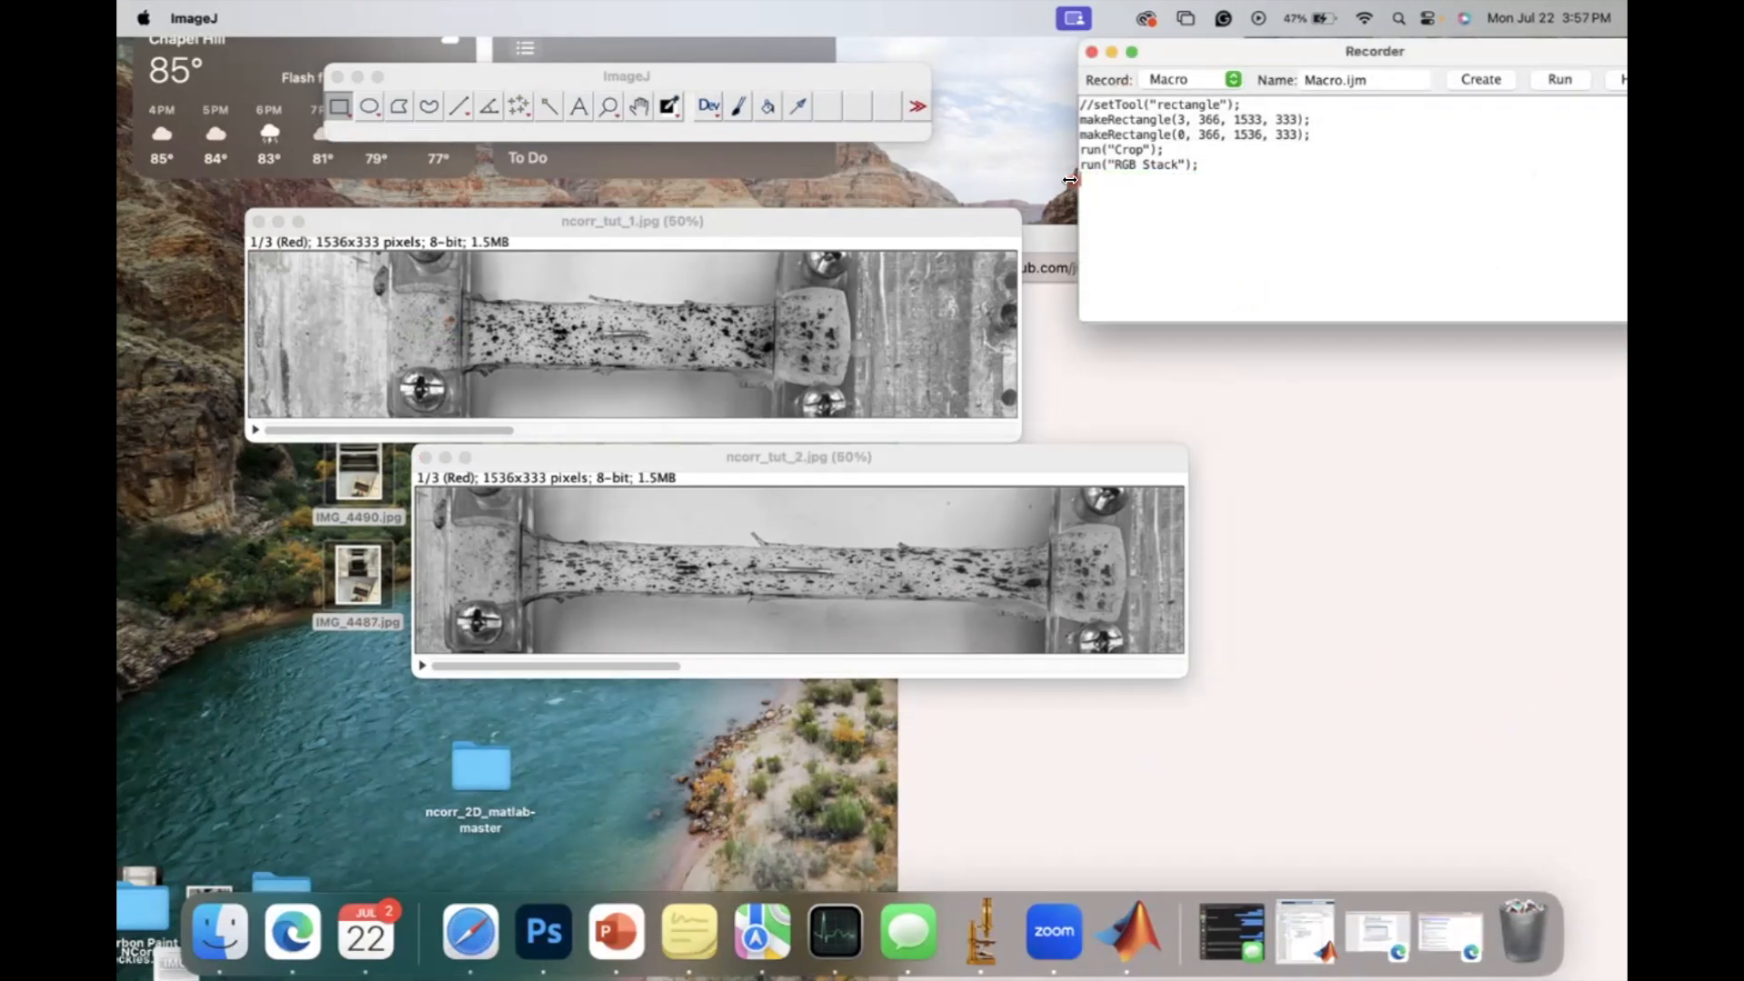
click(1093, 52)
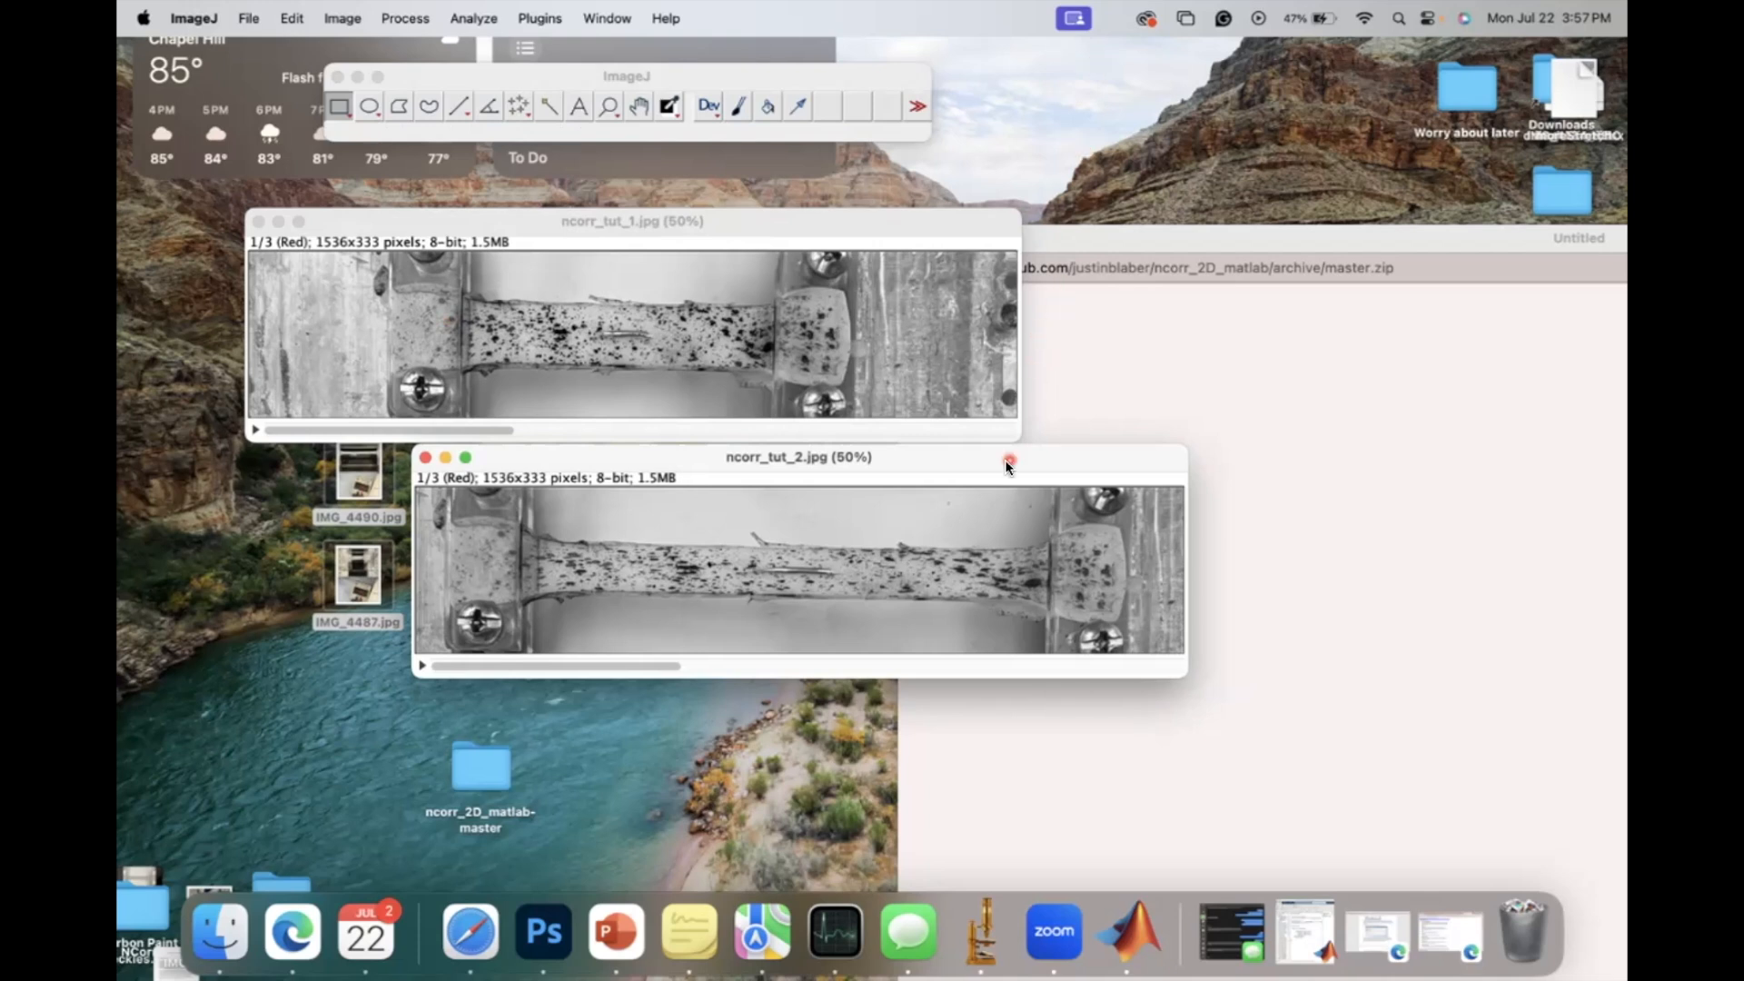
drag(1005, 455, 855, 449)
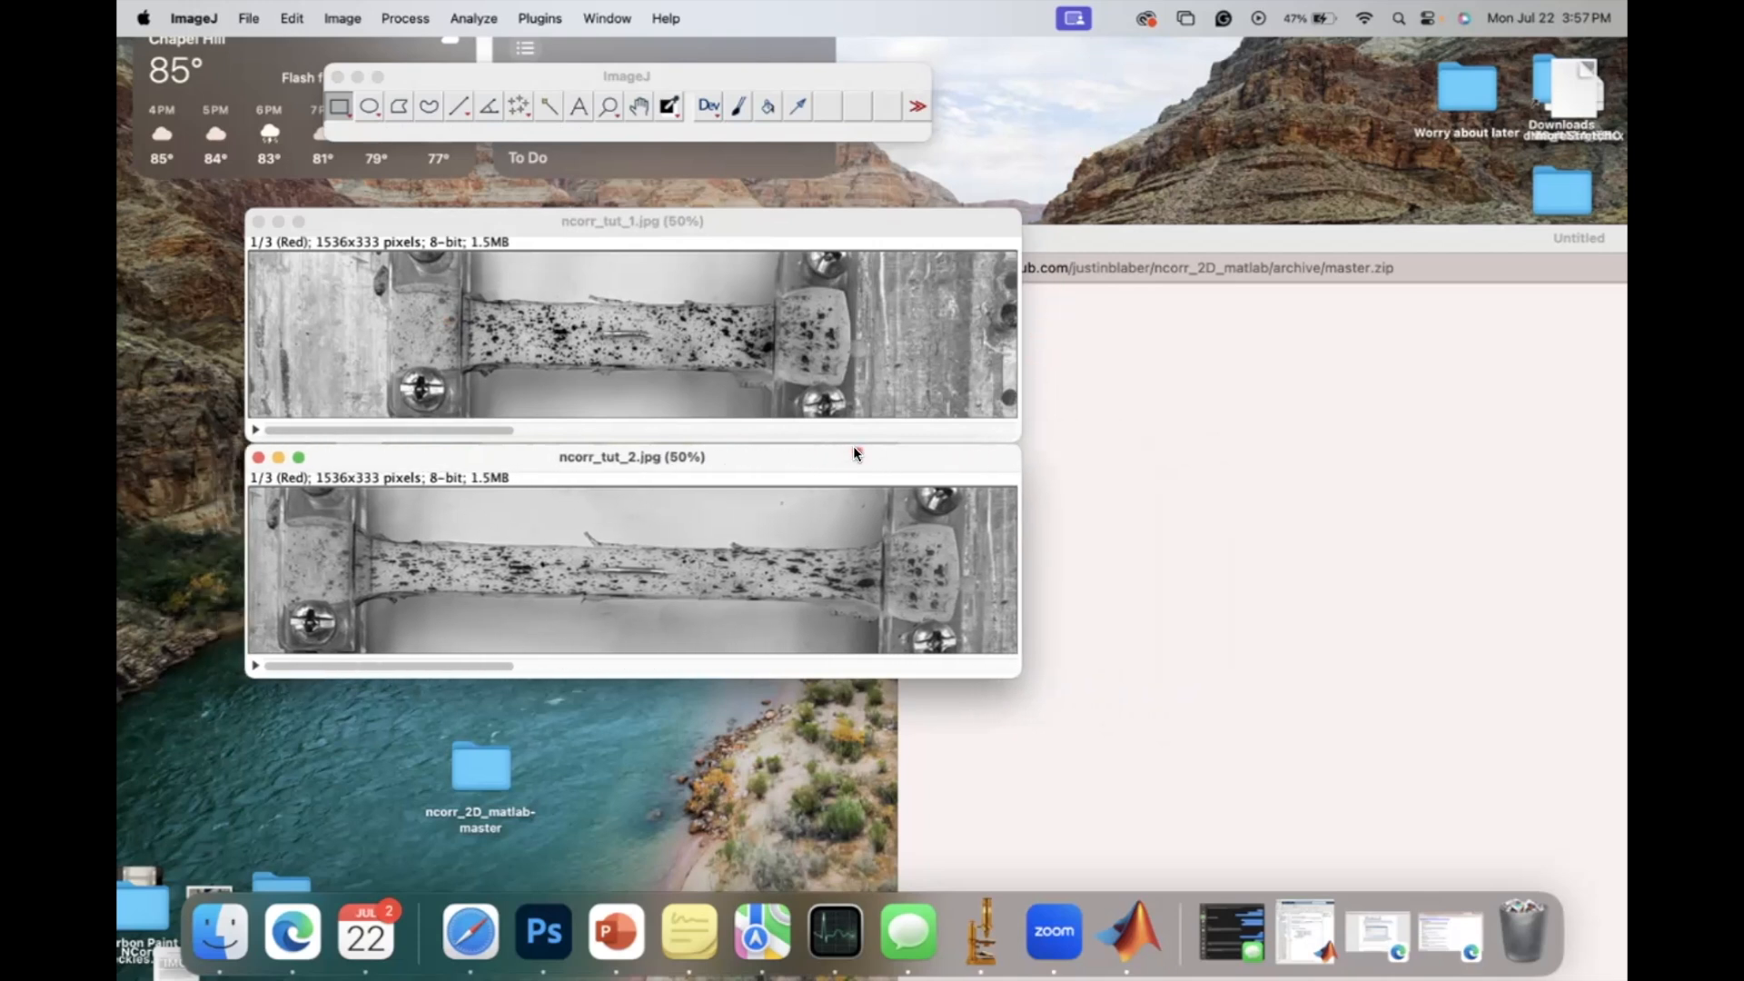
Step: Switch to Adobe Photoshop 2024 with ncorr_tut_1.jpg open, enlarge its window, and add a new layer above the background
click(1140, 603)
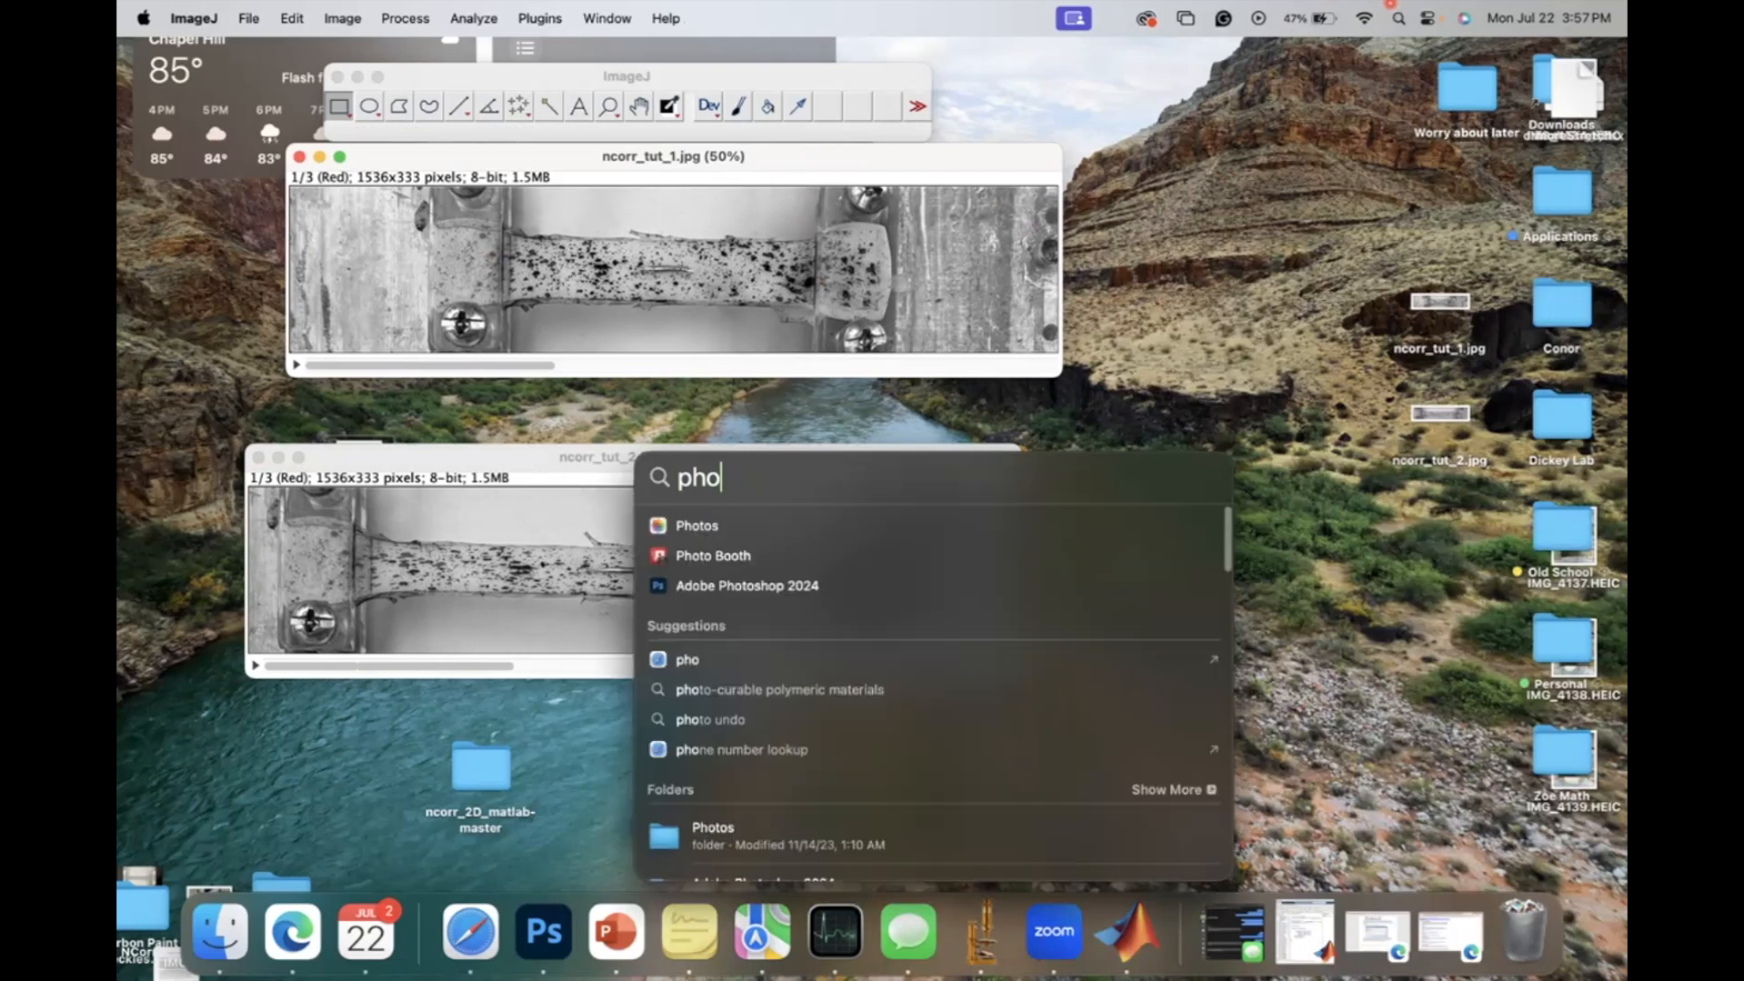
key(Return)
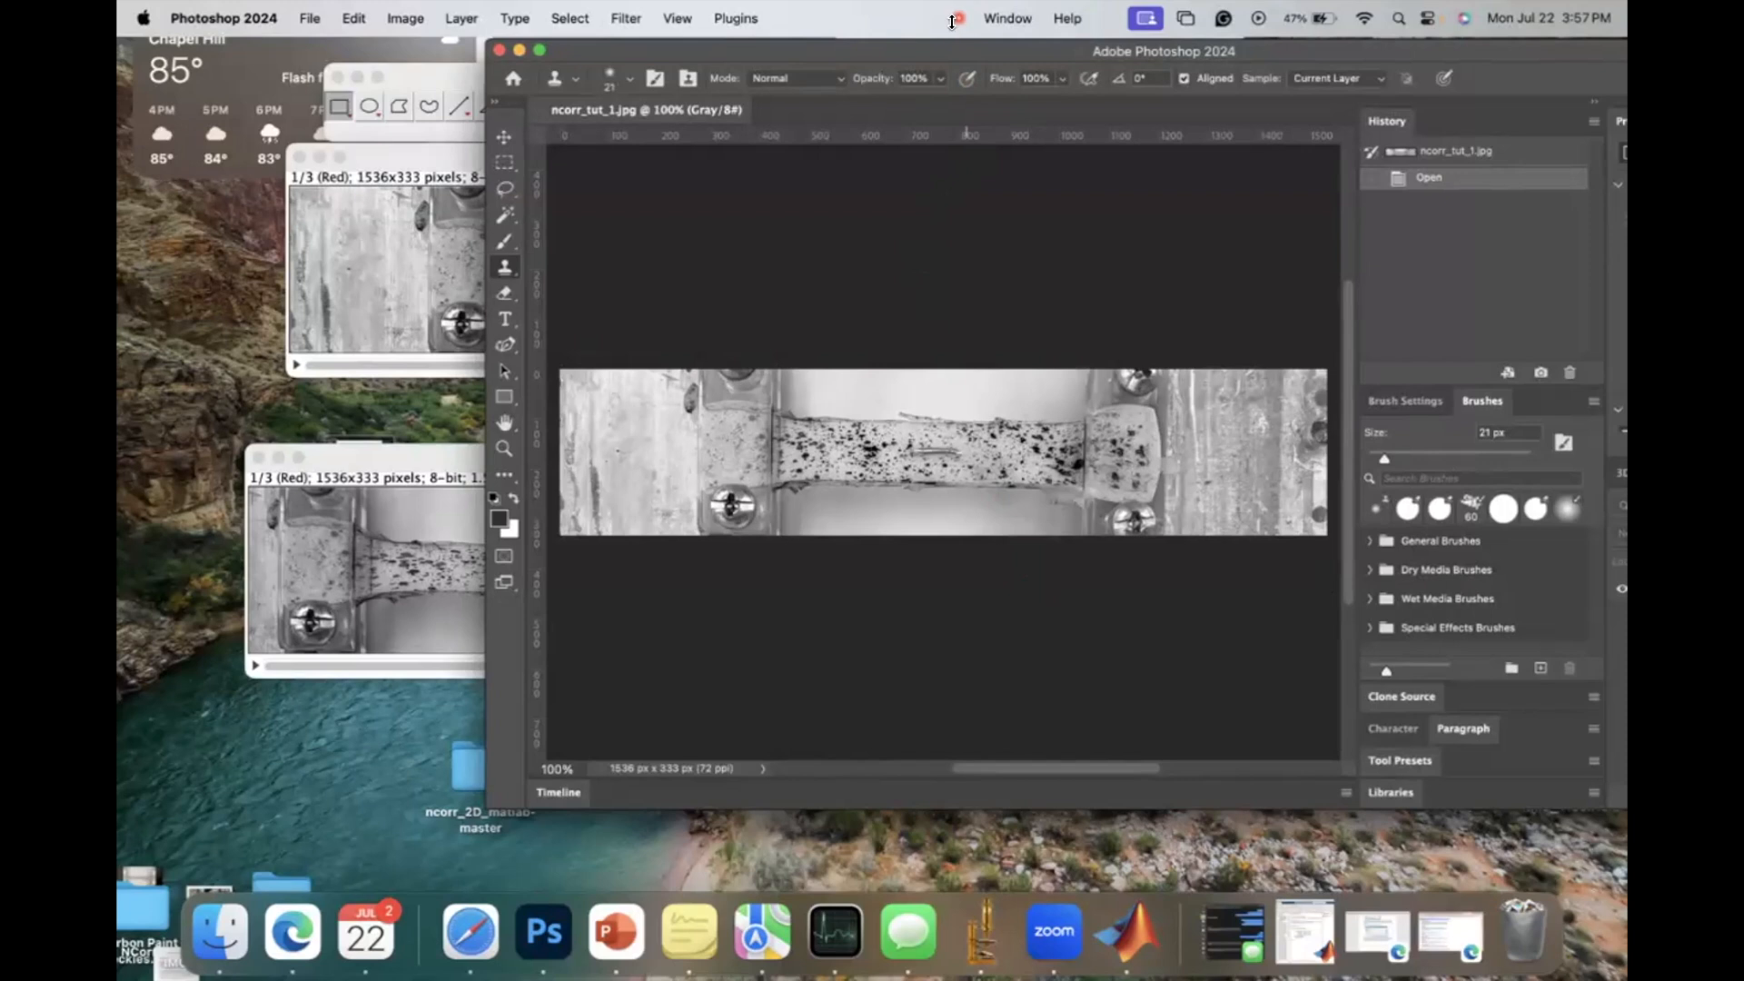
double_click(952, 49)
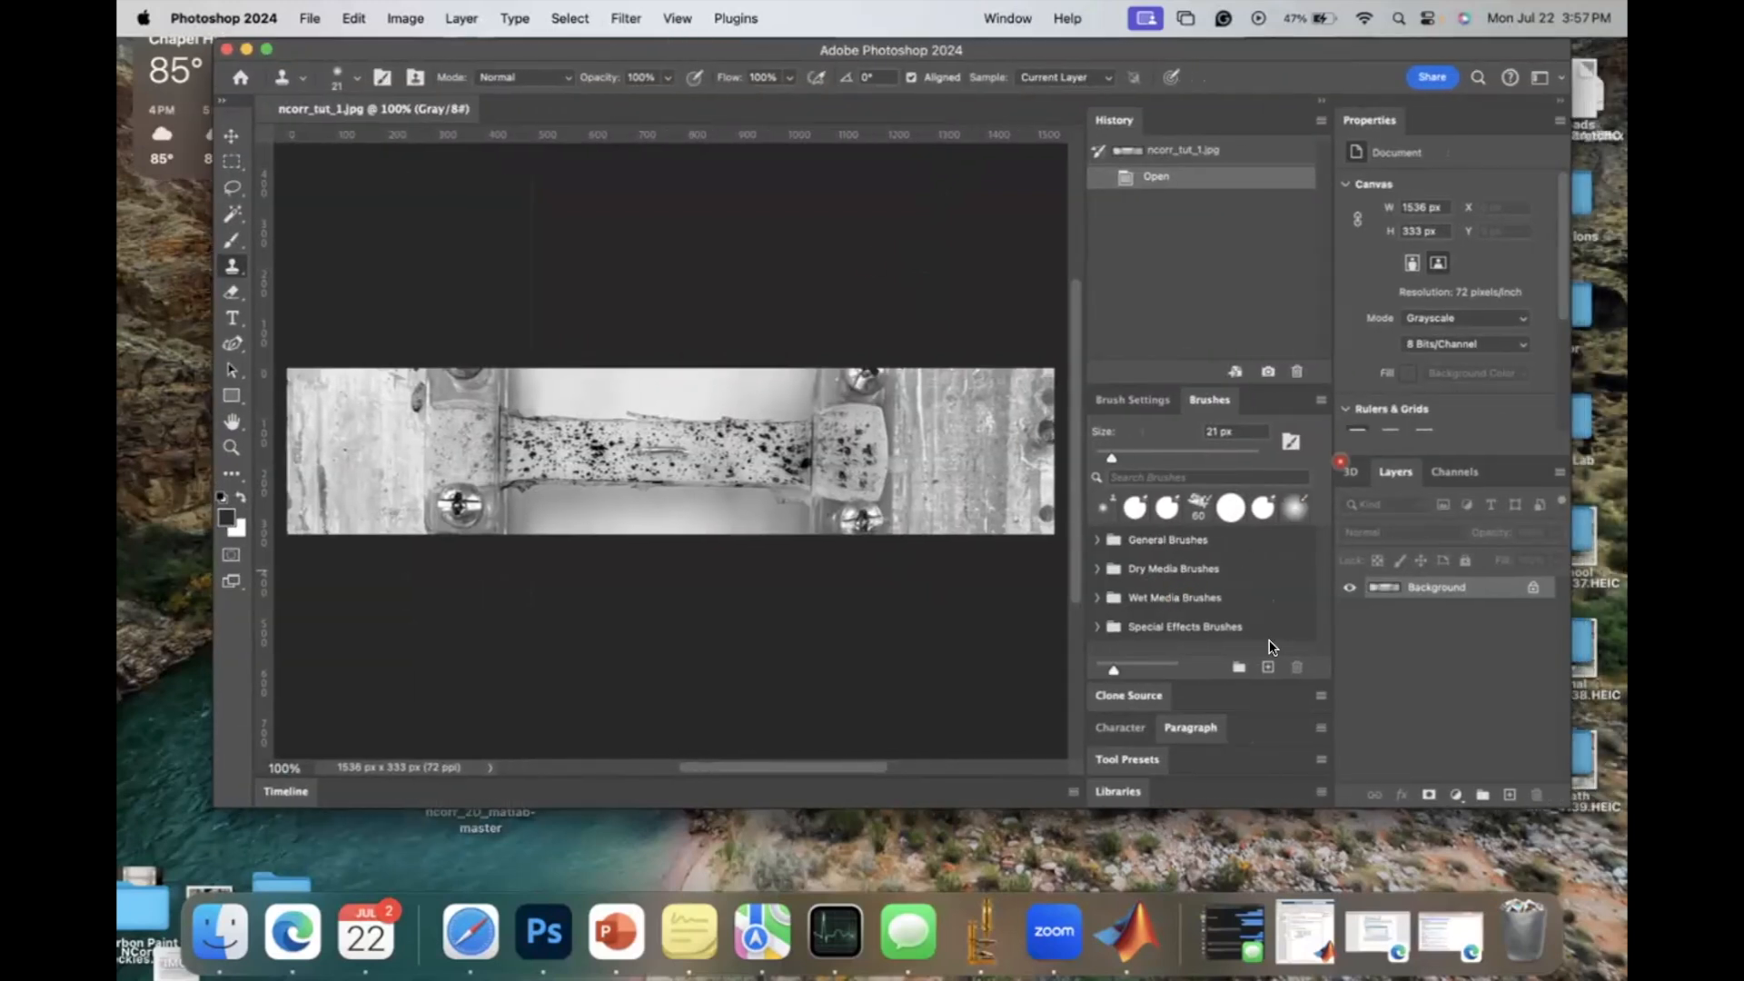
click(1509, 796)
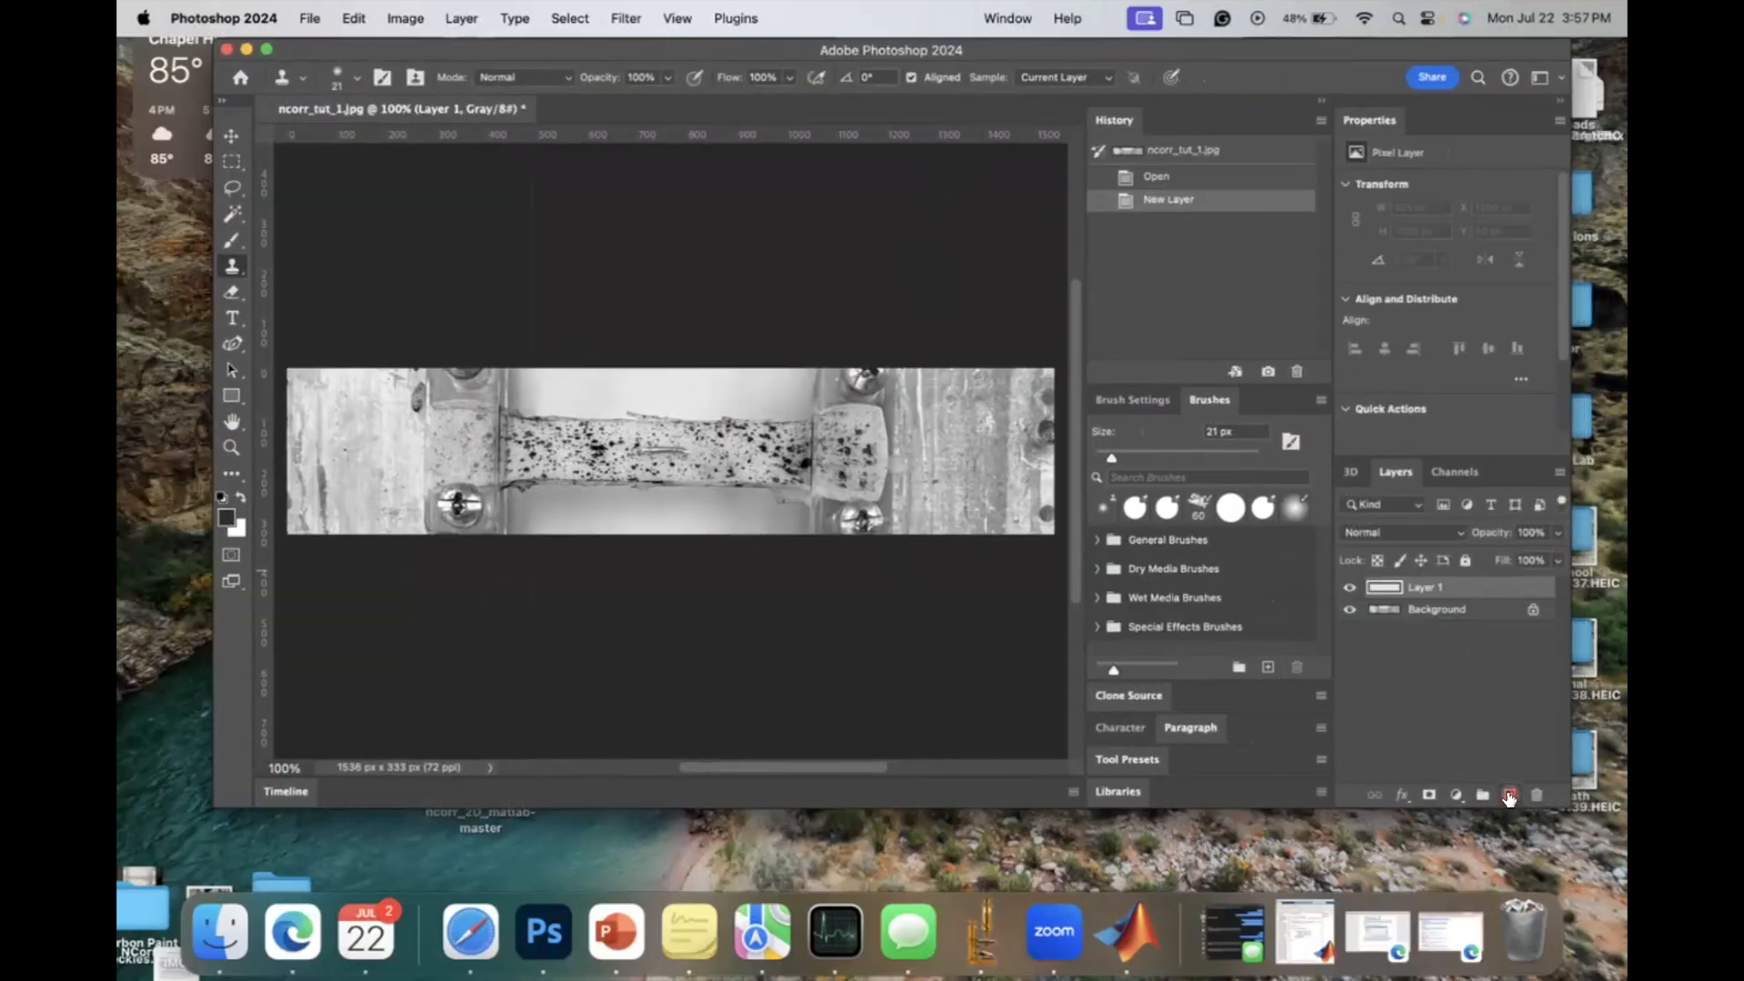
scroll(603, 591, up, 5)
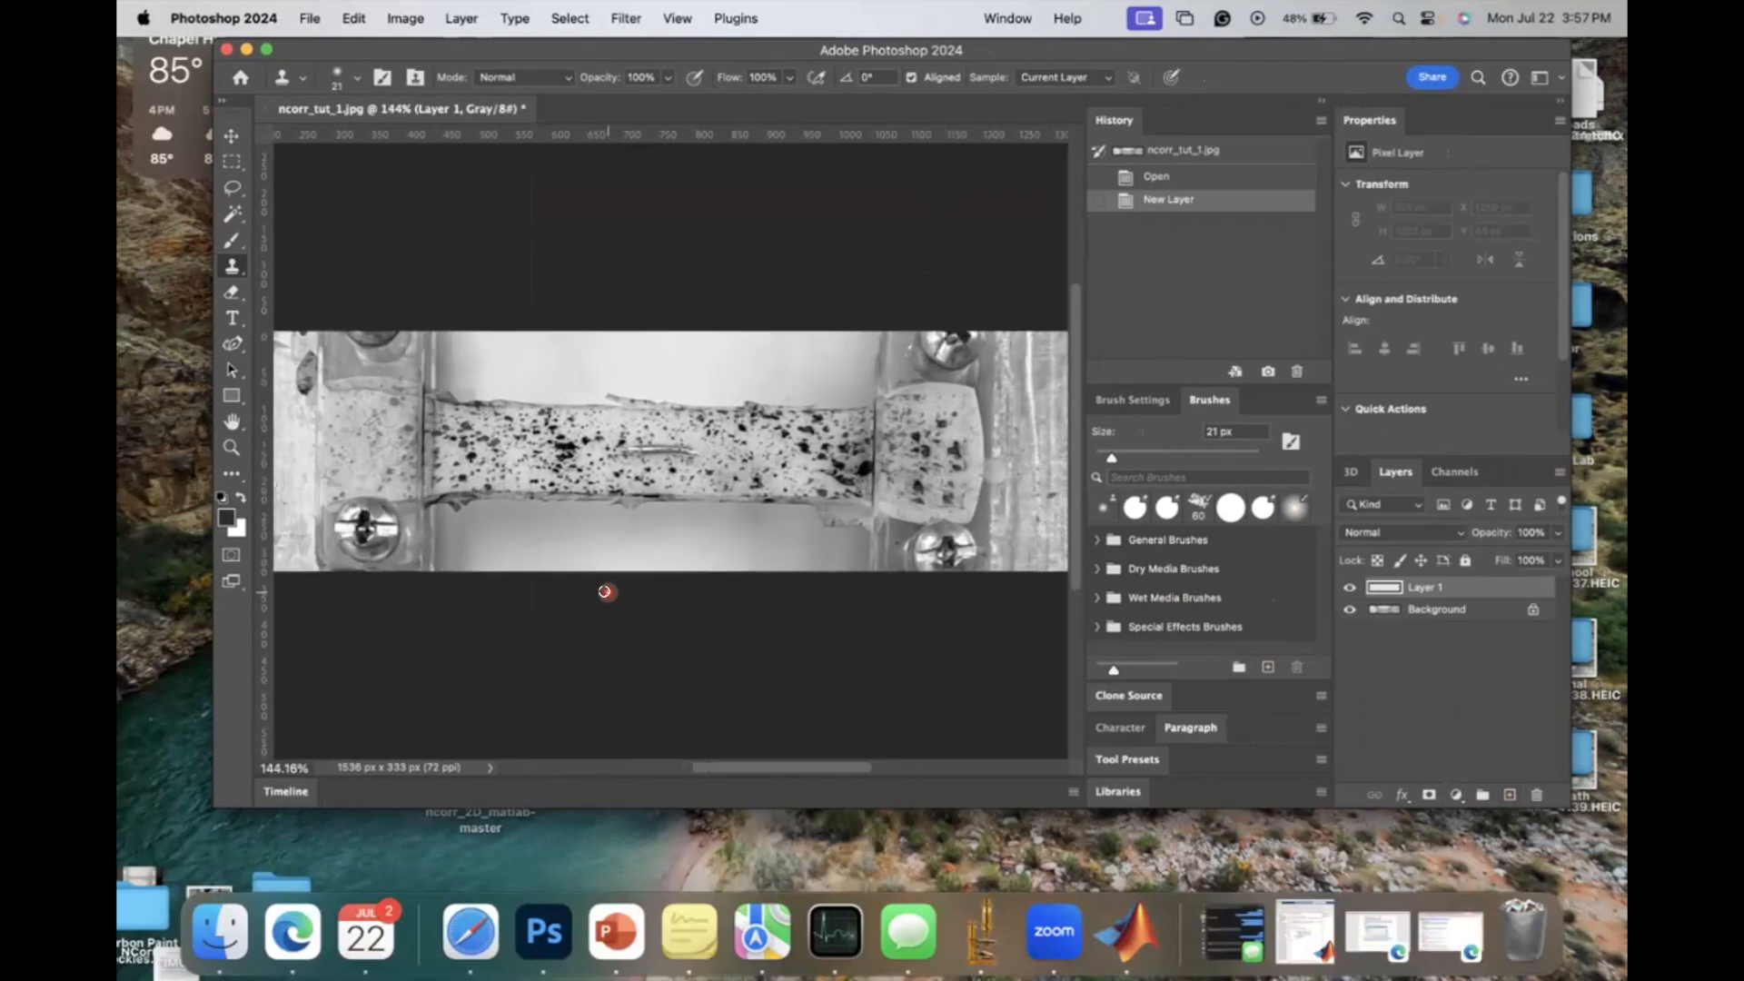
click(233, 189)
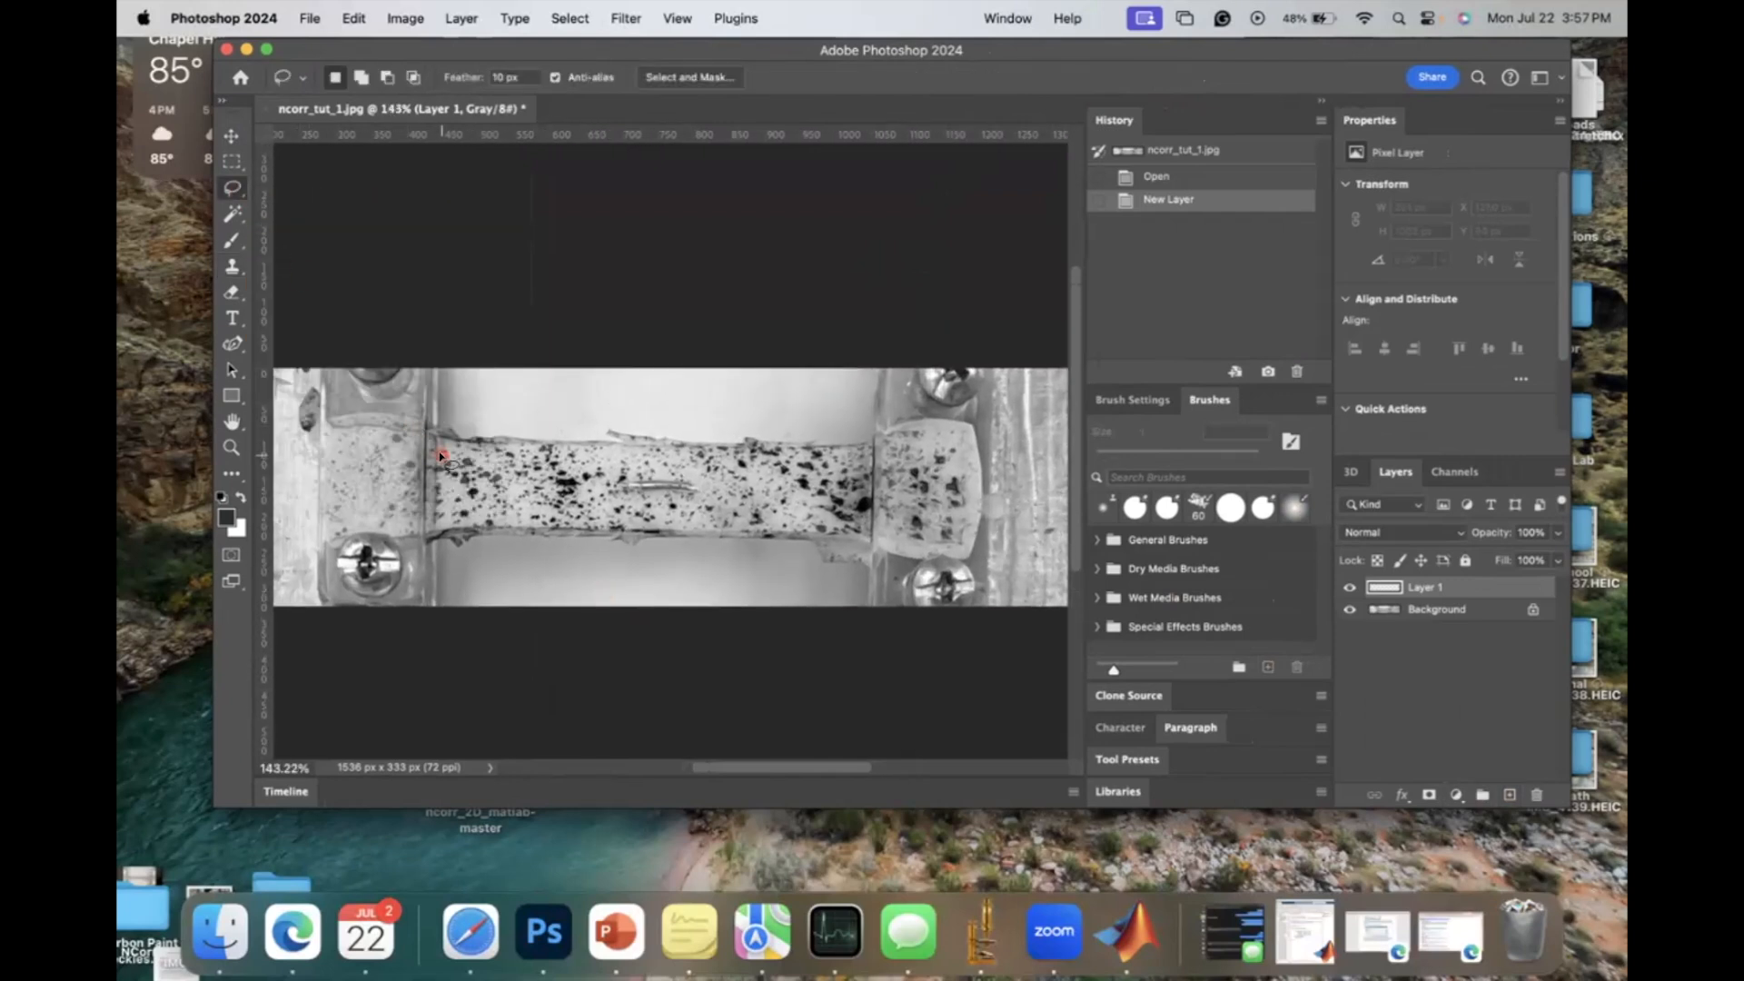
drag(422, 407, 427, 569)
click(846, 389)
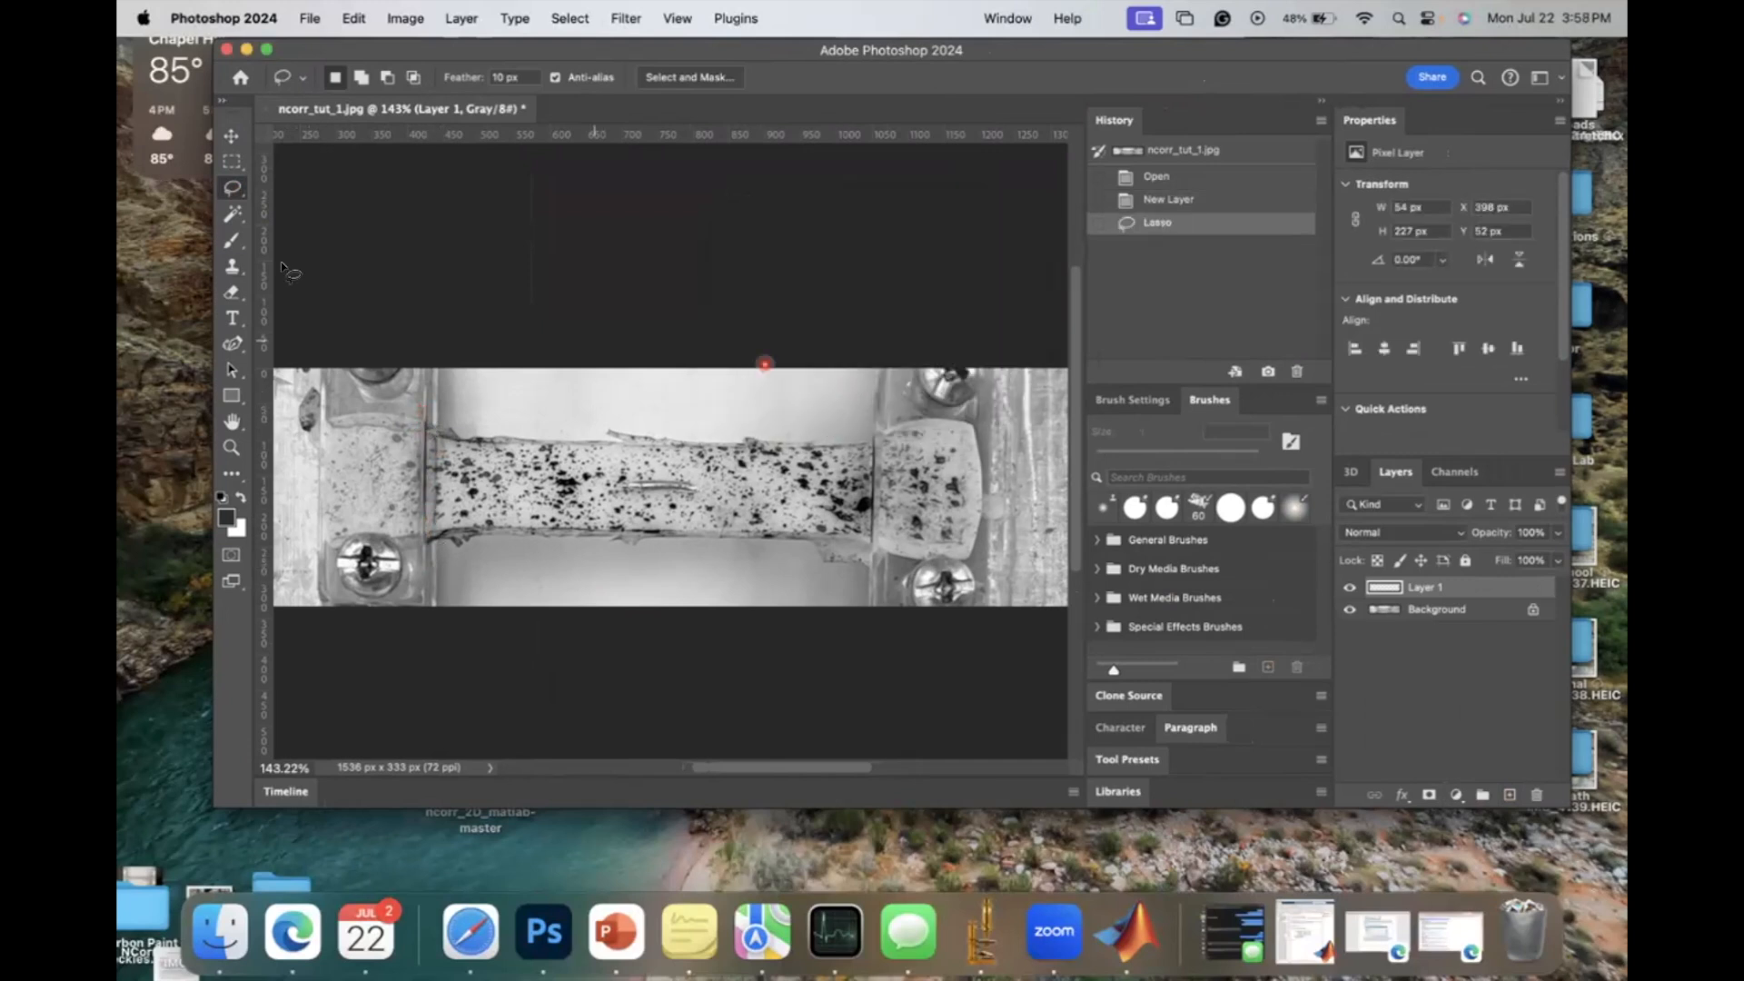
Step: Outline the specimen's speckled section between the grips with the Polygonal Lasso, making a closed selection about 676 by 258 px
right_click(233, 189)
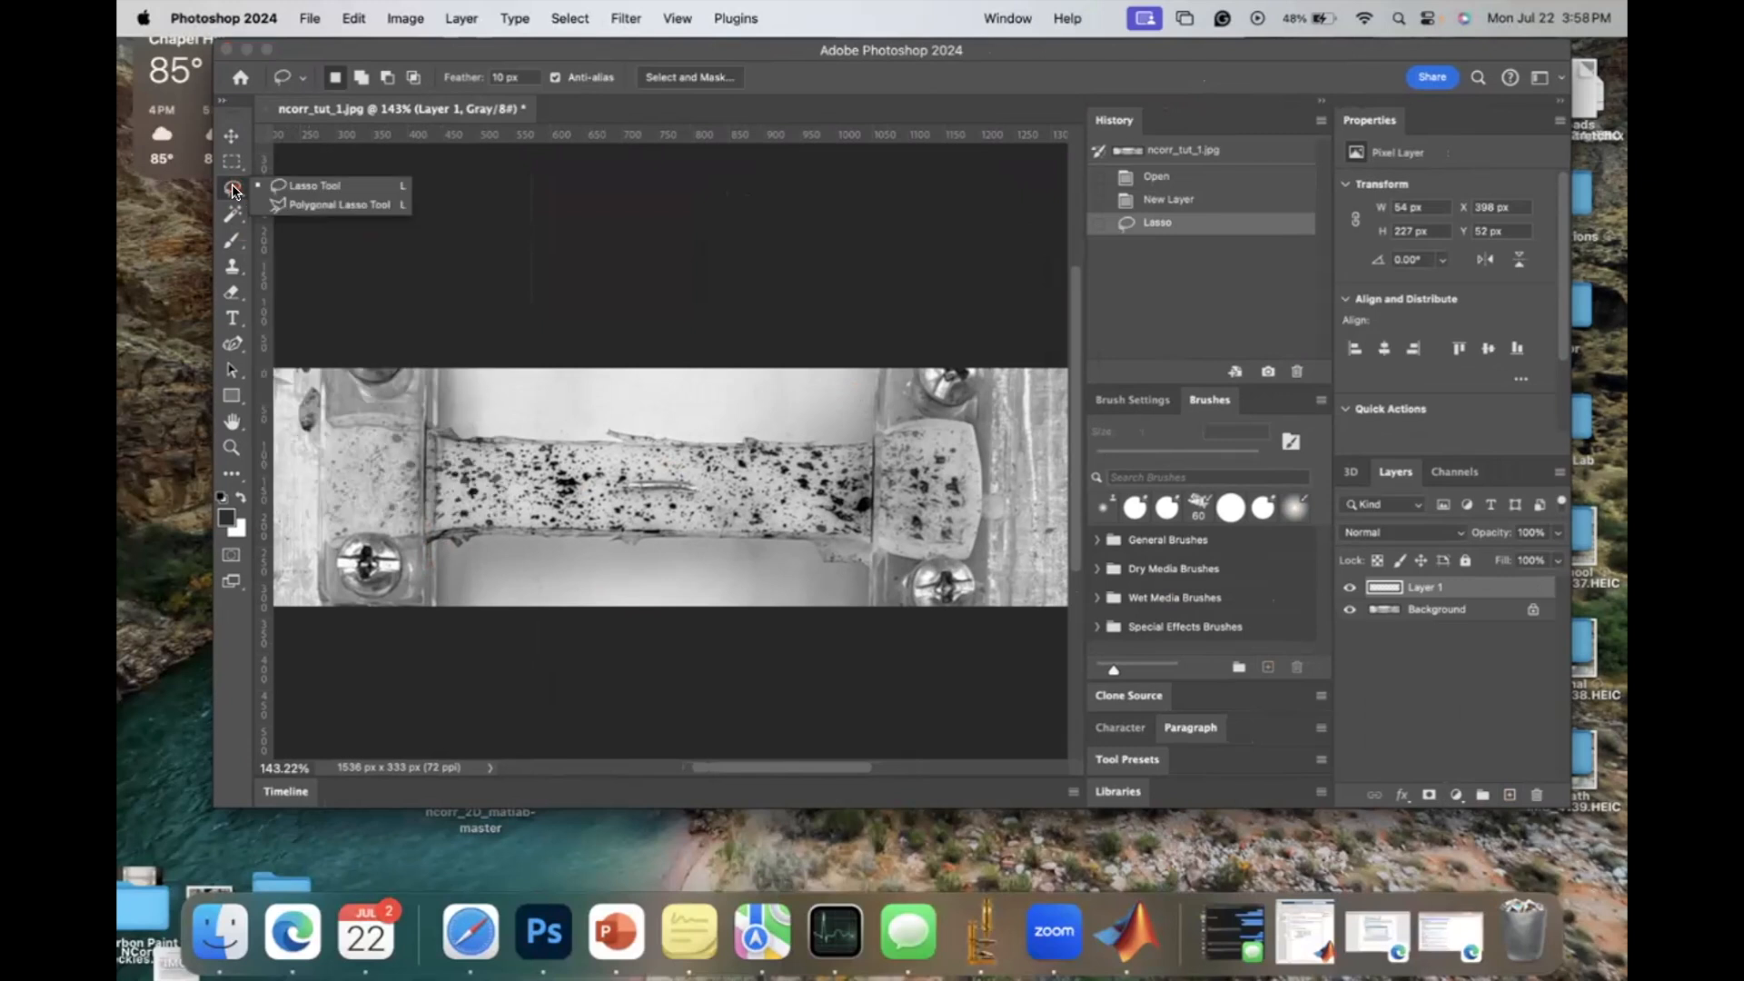
click(313, 203)
click(424, 400)
click(423, 572)
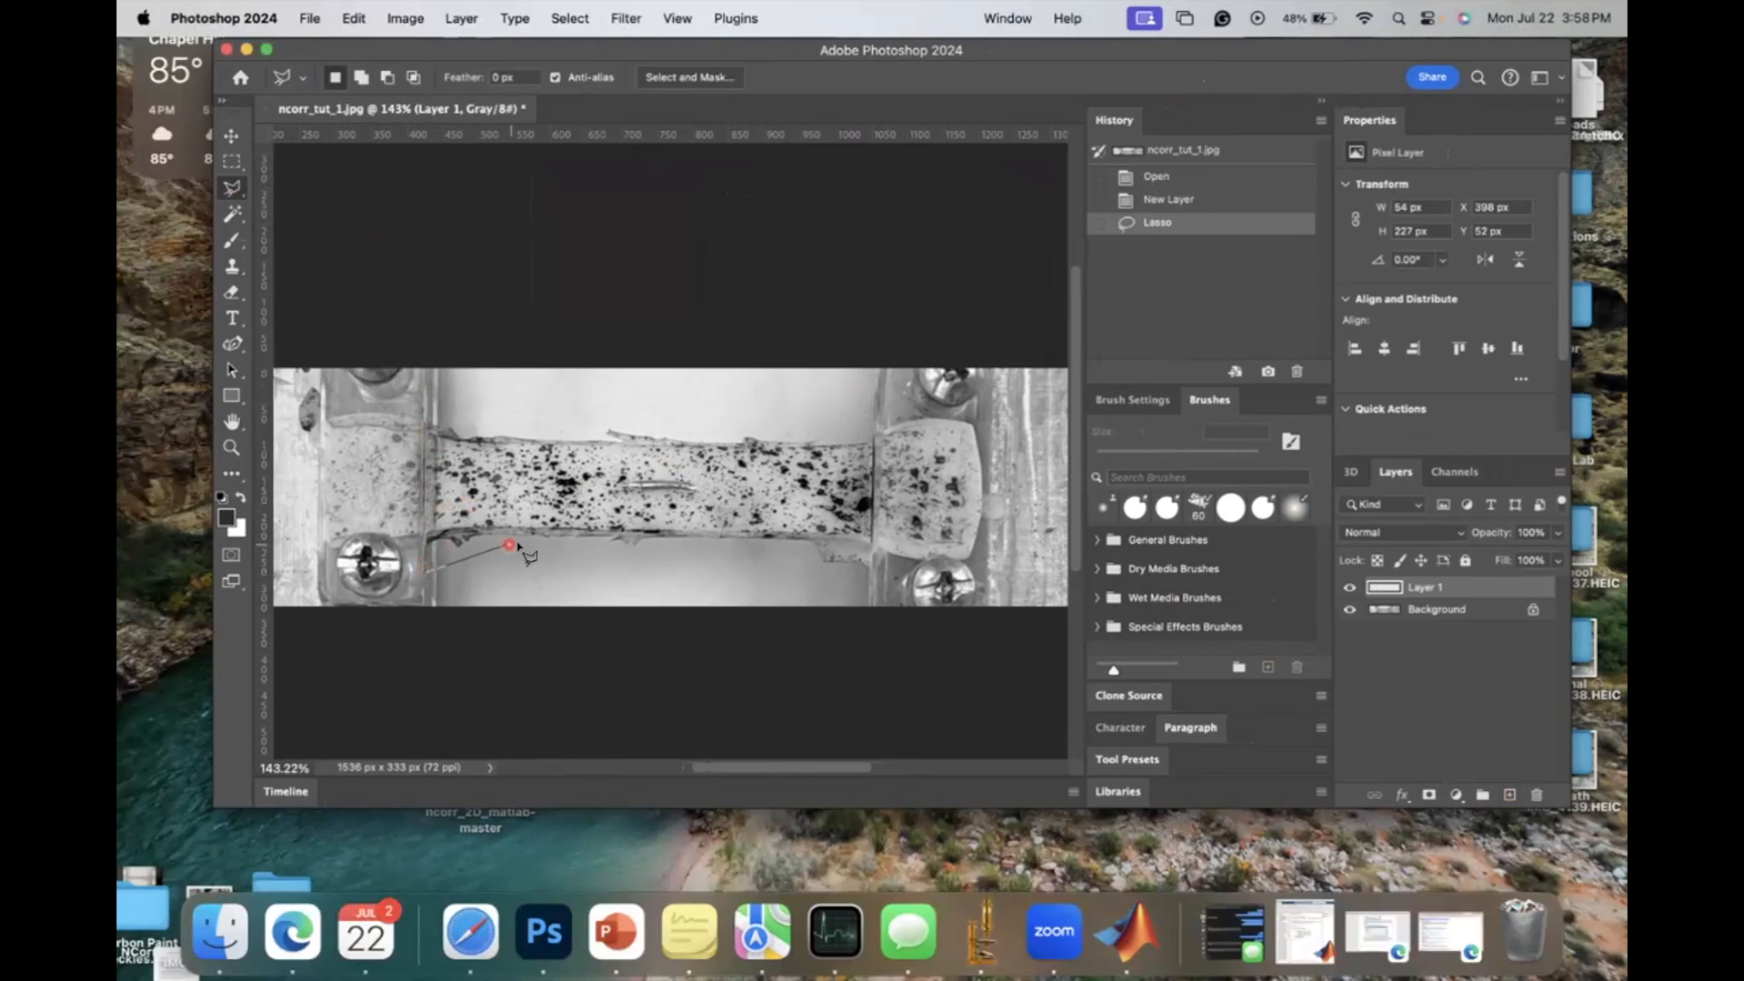
click(530, 561)
click(731, 562)
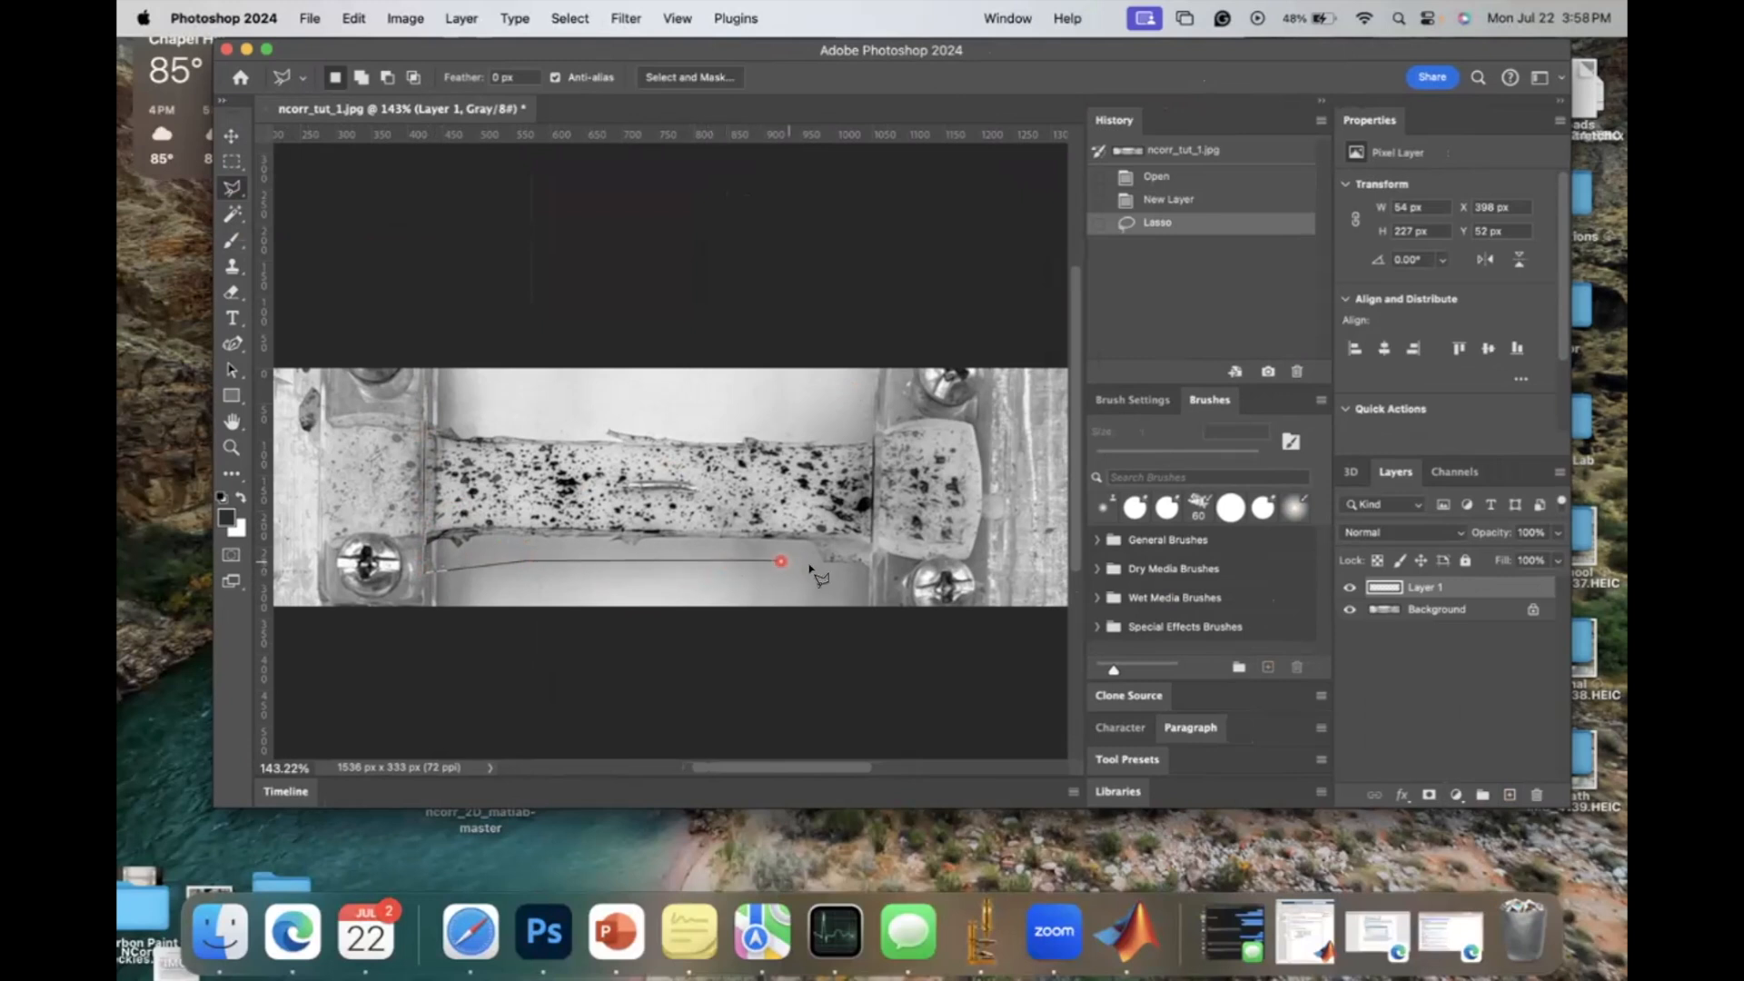
click(905, 577)
click(905, 400)
click(842, 424)
click(575, 414)
click(490, 419)
click(471, 415)
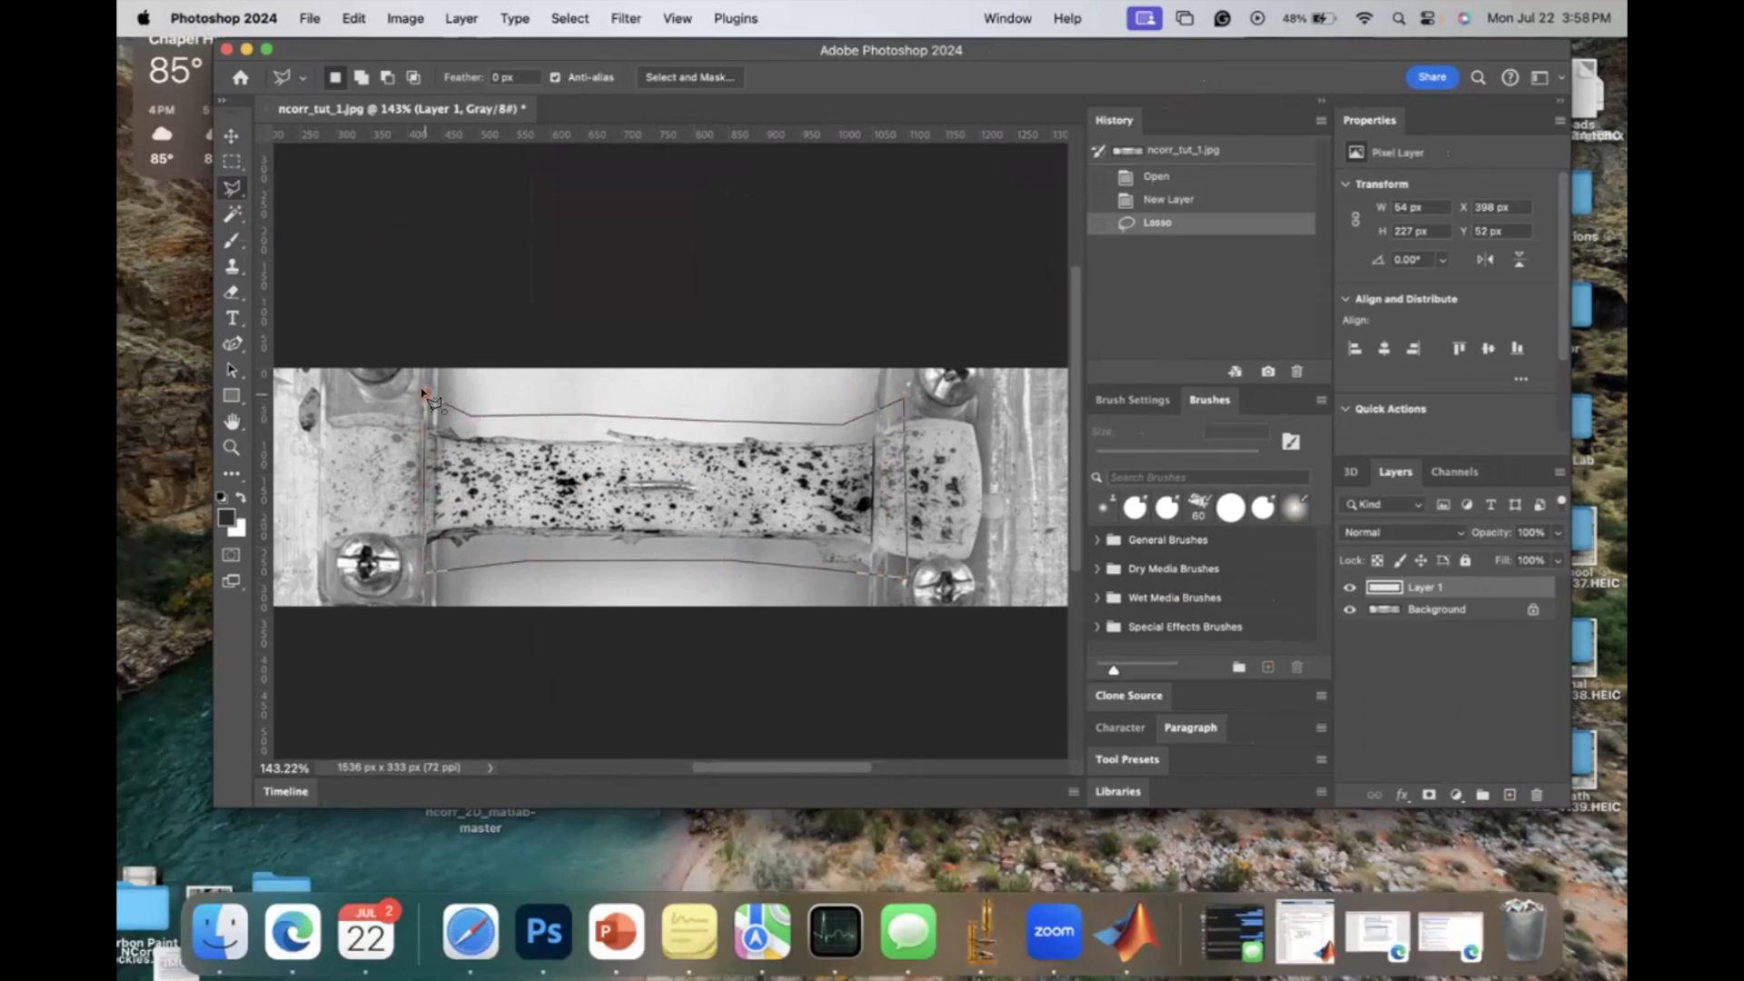
click(424, 394)
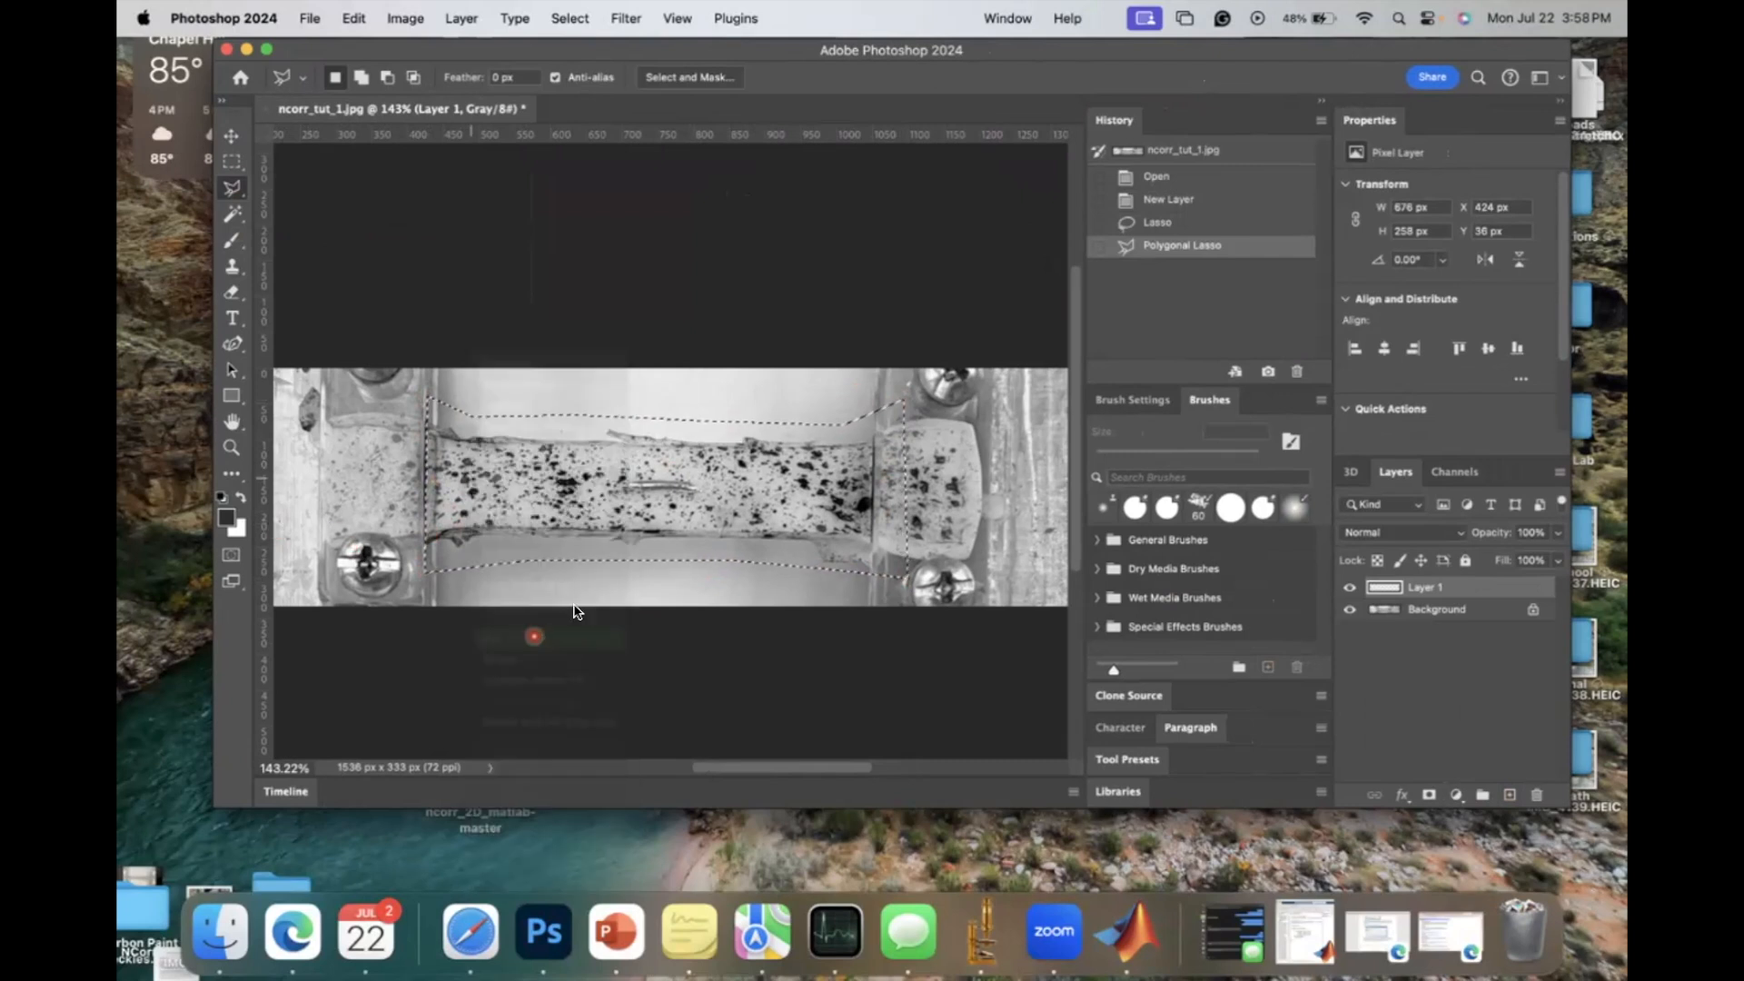
Step: Fill the selection on the new layer with white and lower that layer's opacity to 35%
key(shift+BackSpace)
click(930, 357)
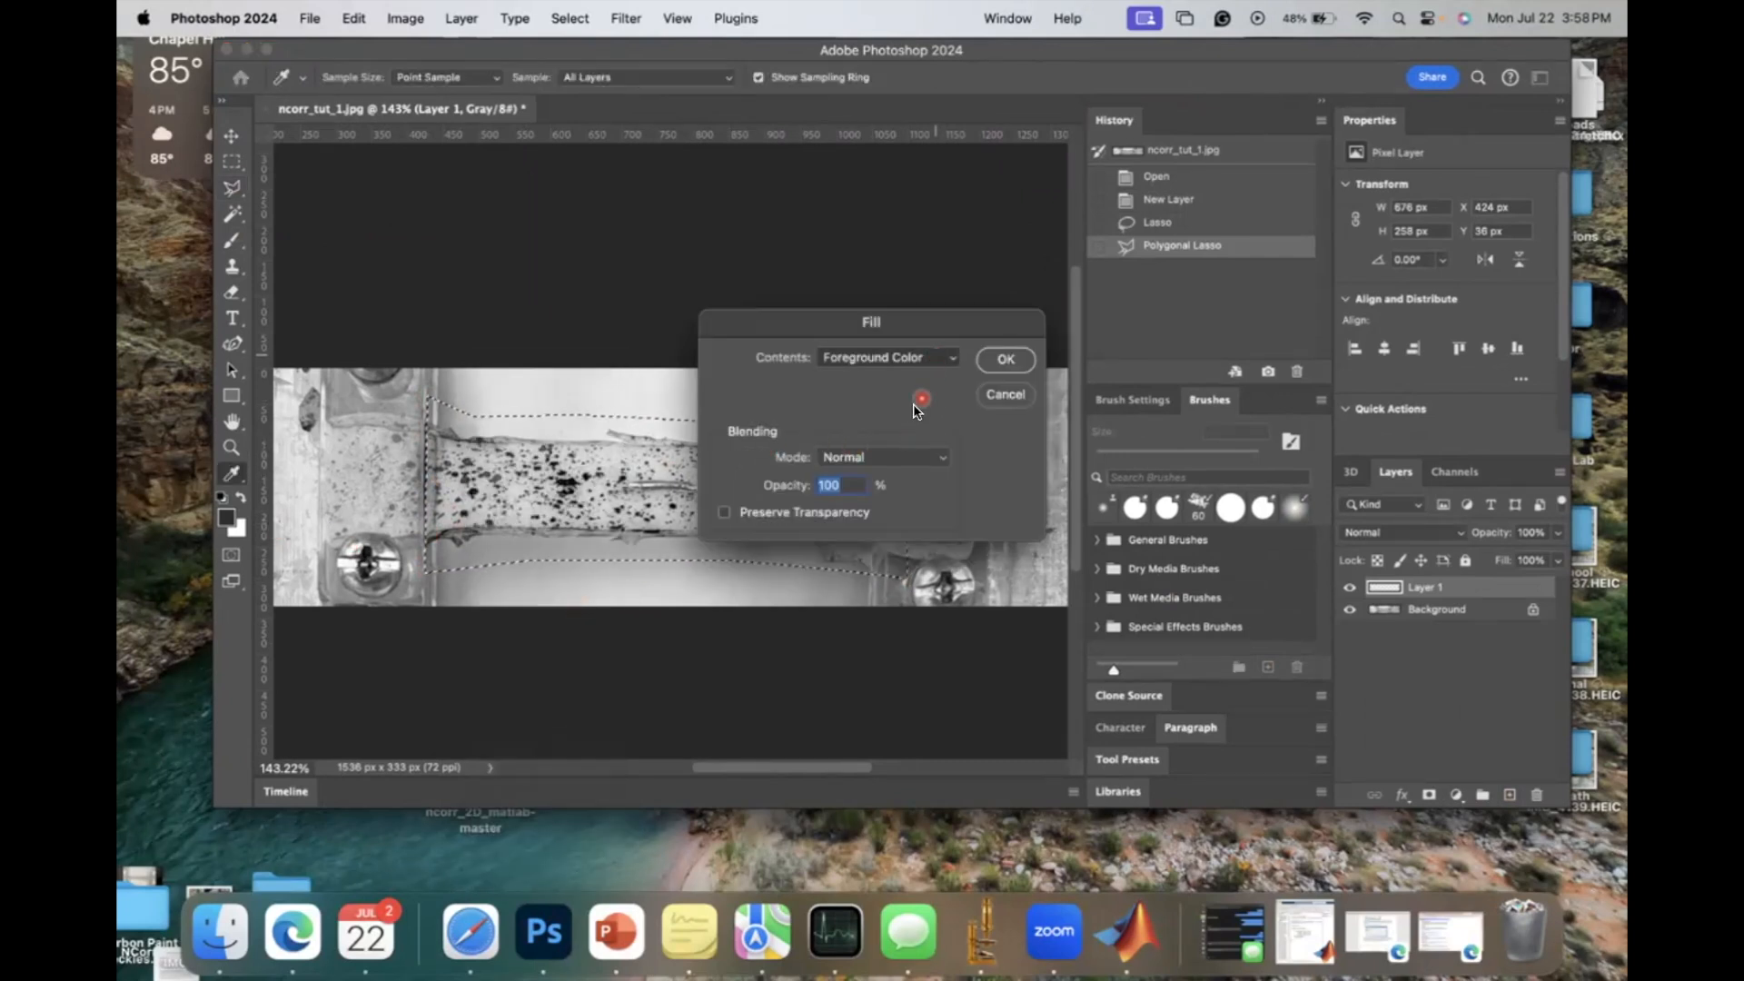
click(859, 559)
click(1005, 359)
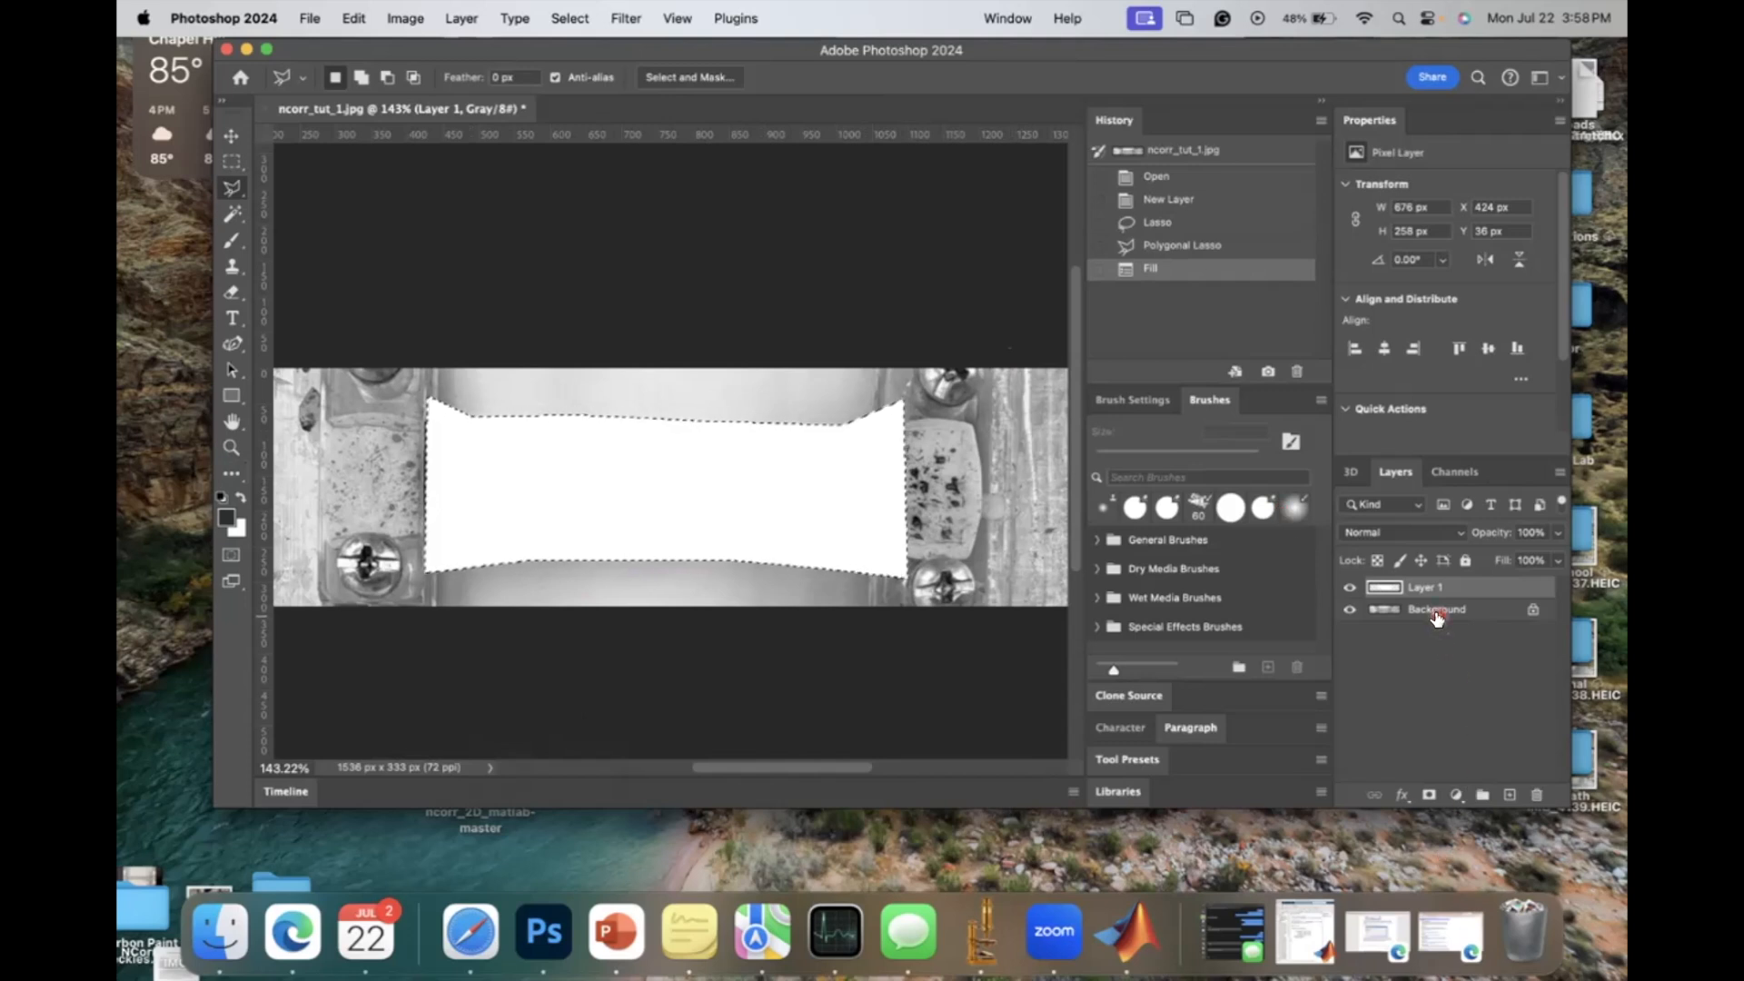
click(1558, 534)
drag(1561, 557, 1495, 556)
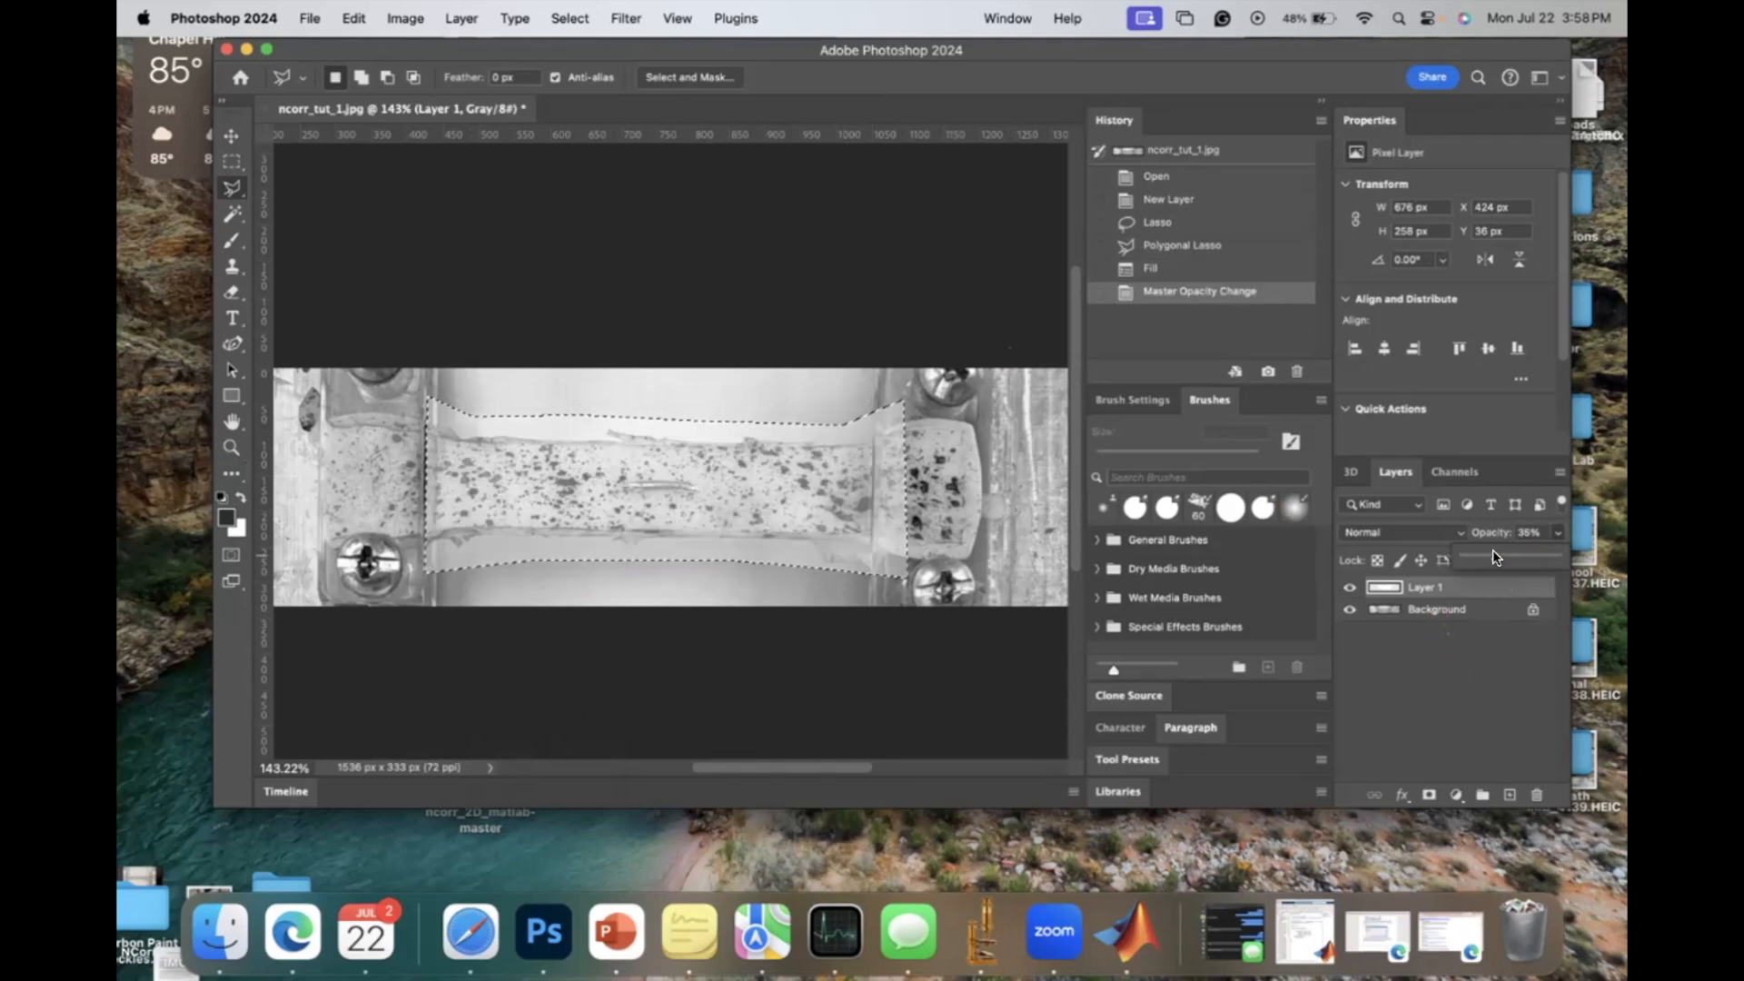
Step: Add a layer above Layer 1, deselect, and outline the specimen's central slit with the Polygonal Lasso, about 143 by 49 px
click(1510, 795)
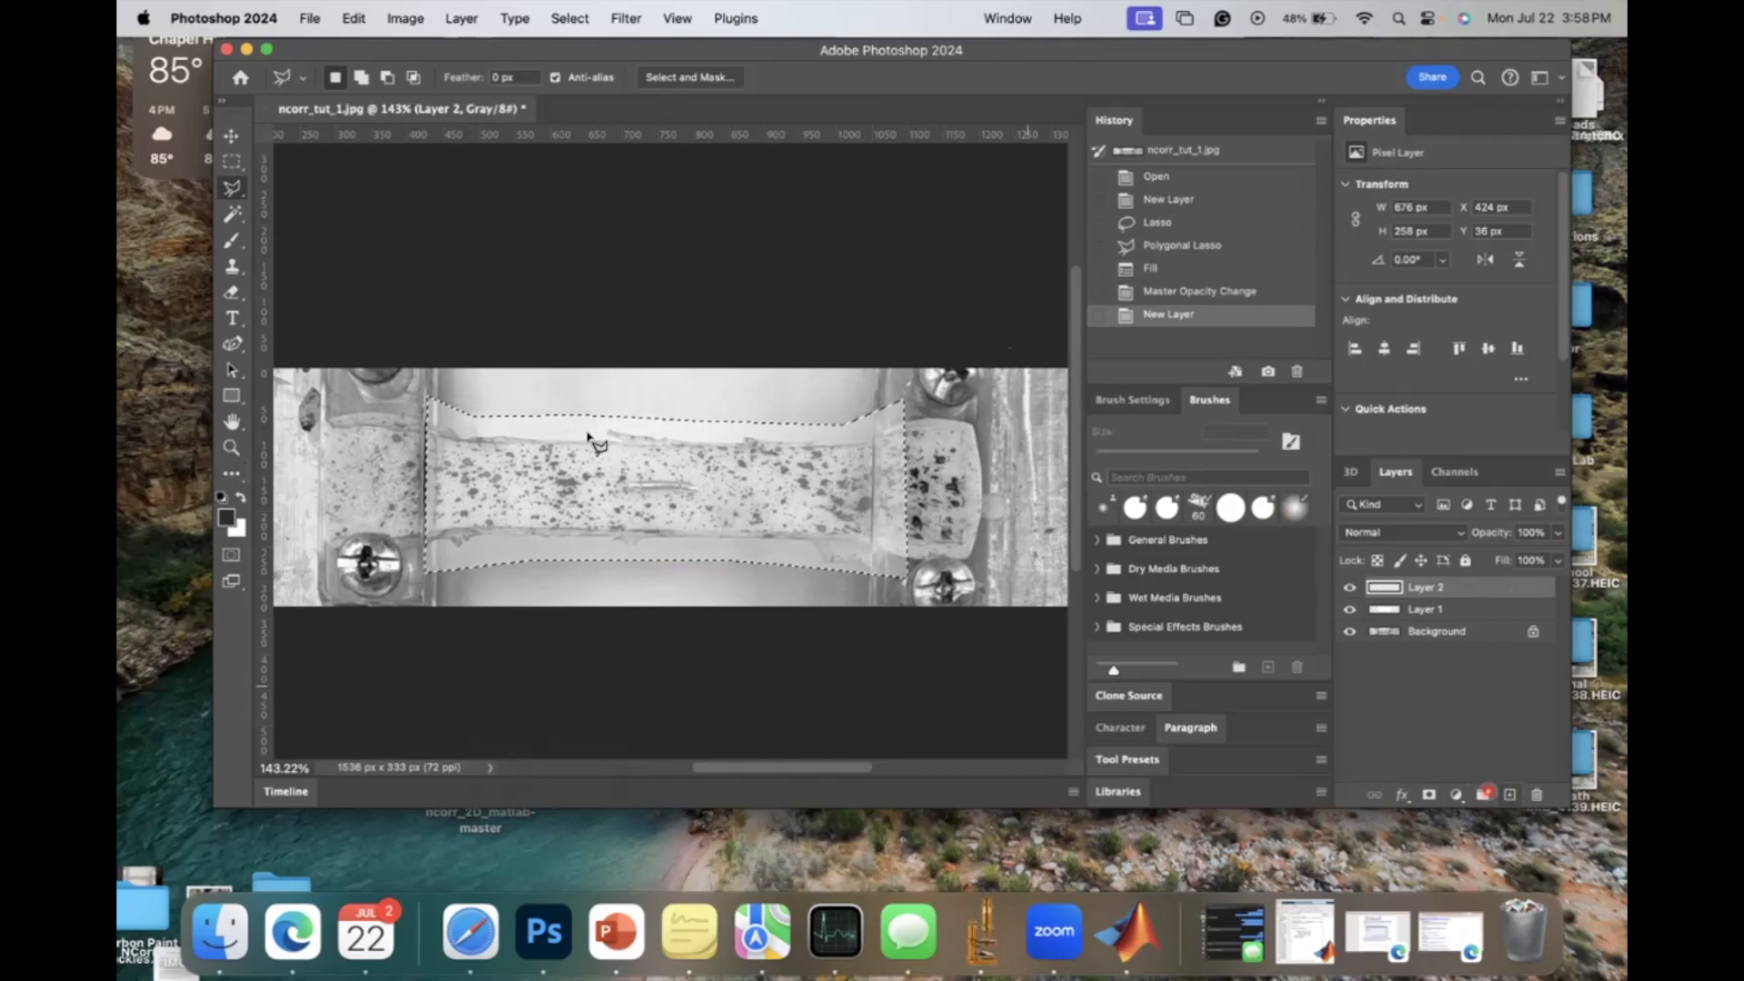
scroll(603, 506, up, 5)
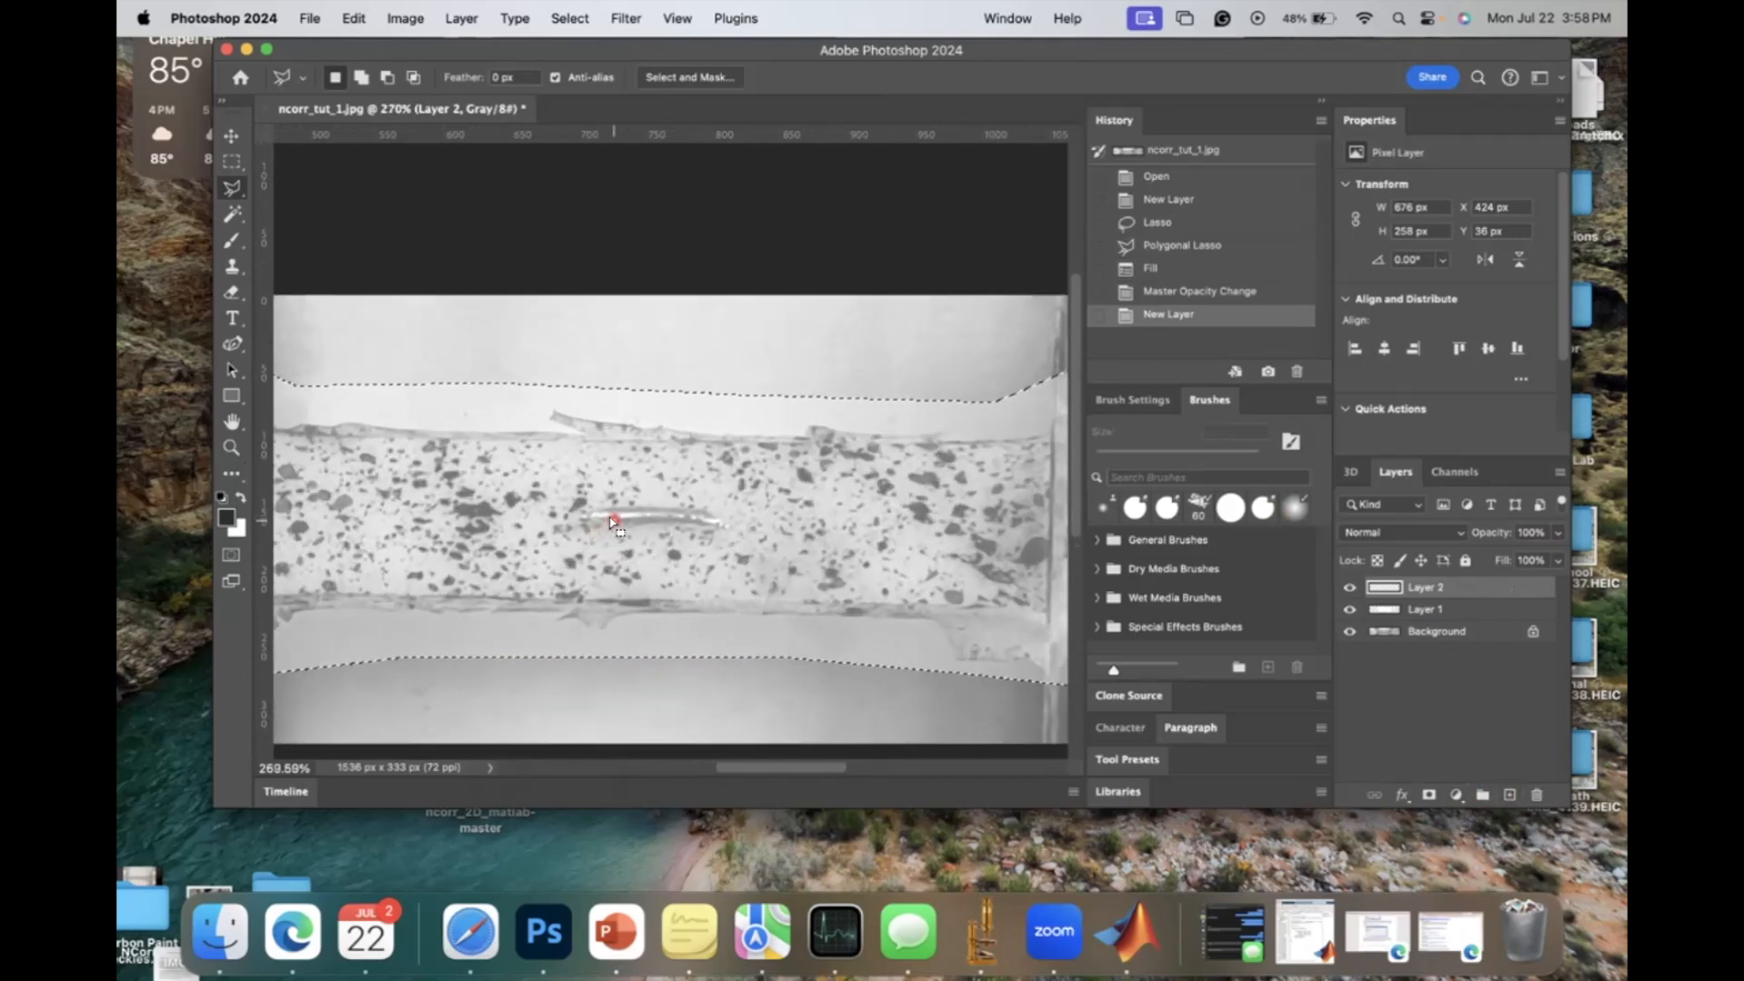
key(super+d)
click(554, 512)
click(592, 537)
click(731, 541)
click(744, 513)
click(701, 477)
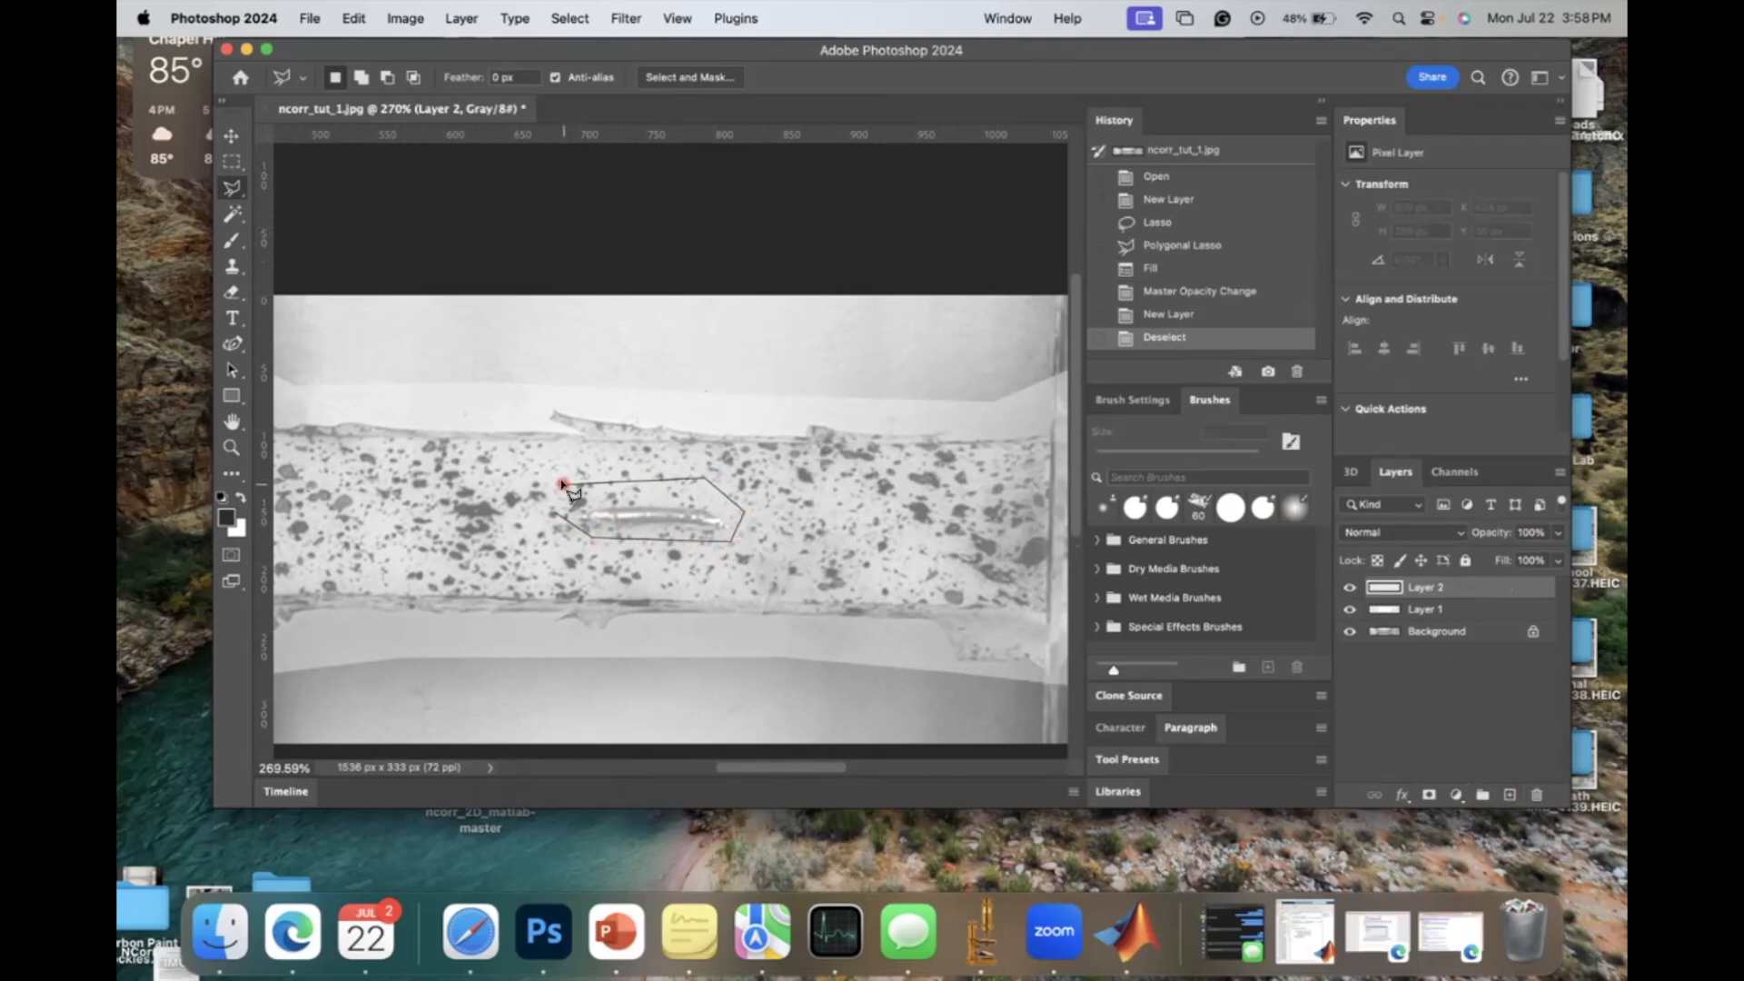
click(551, 508)
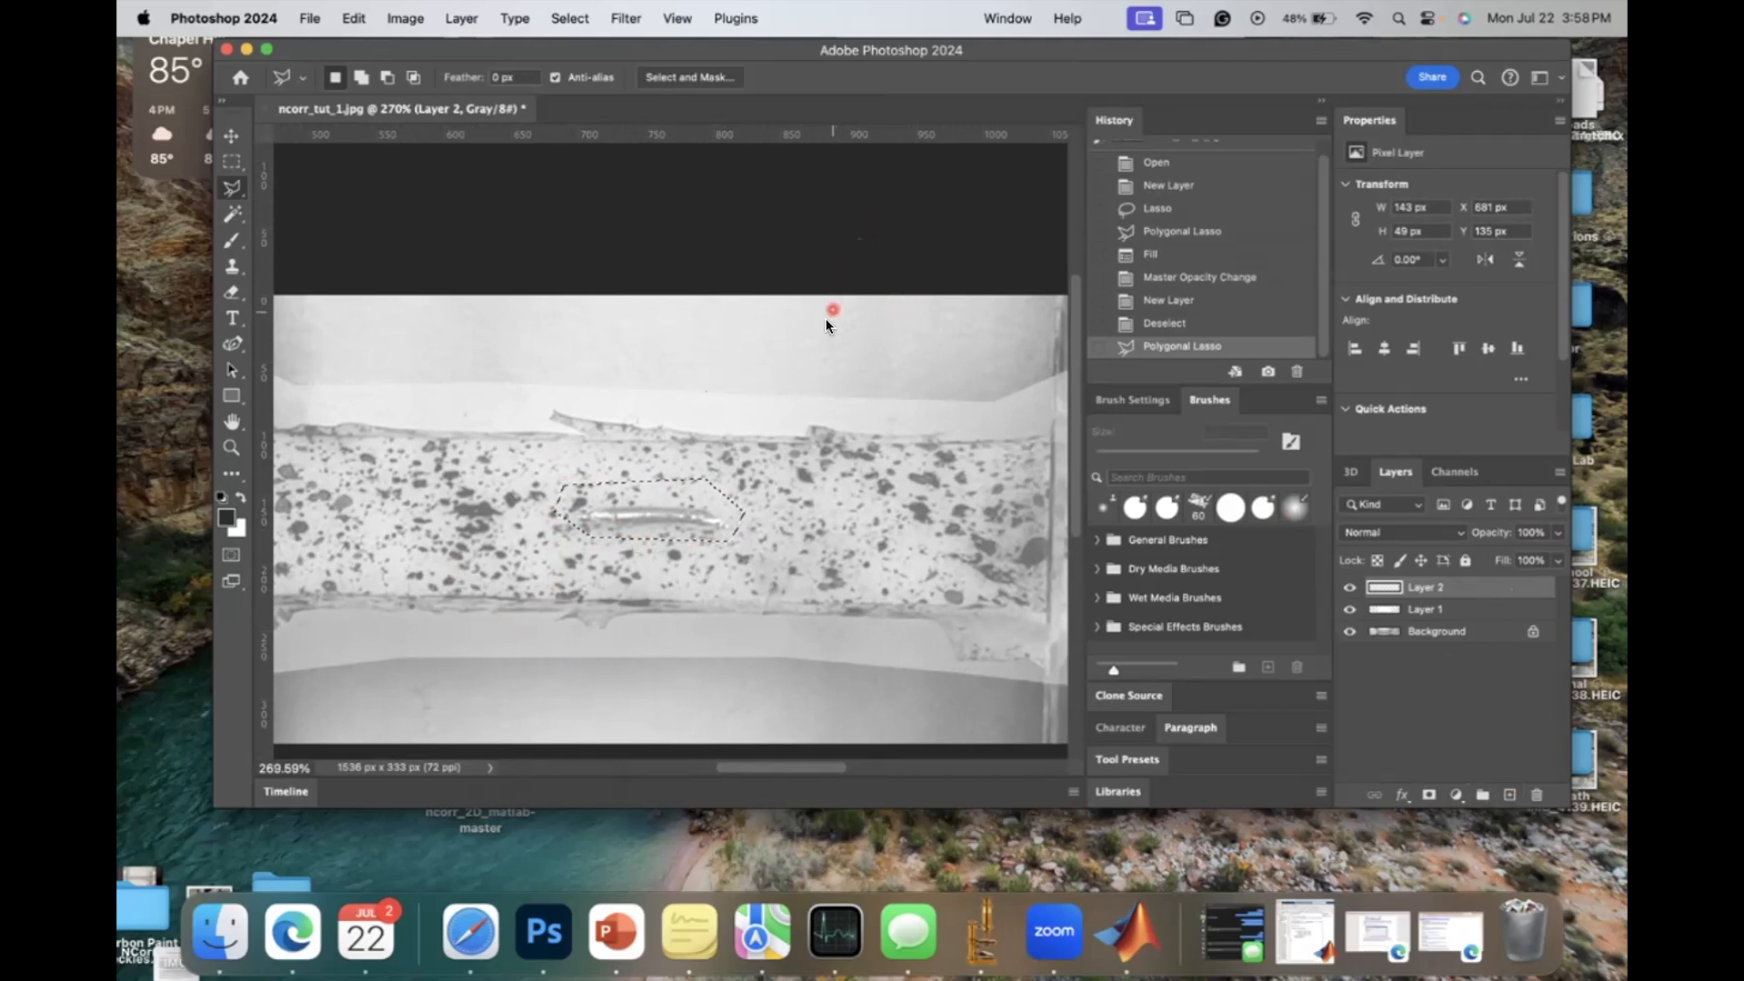
Step: Fill the selection around the central slit with black at 100% opacity on the new layer
right_click(655, 493)
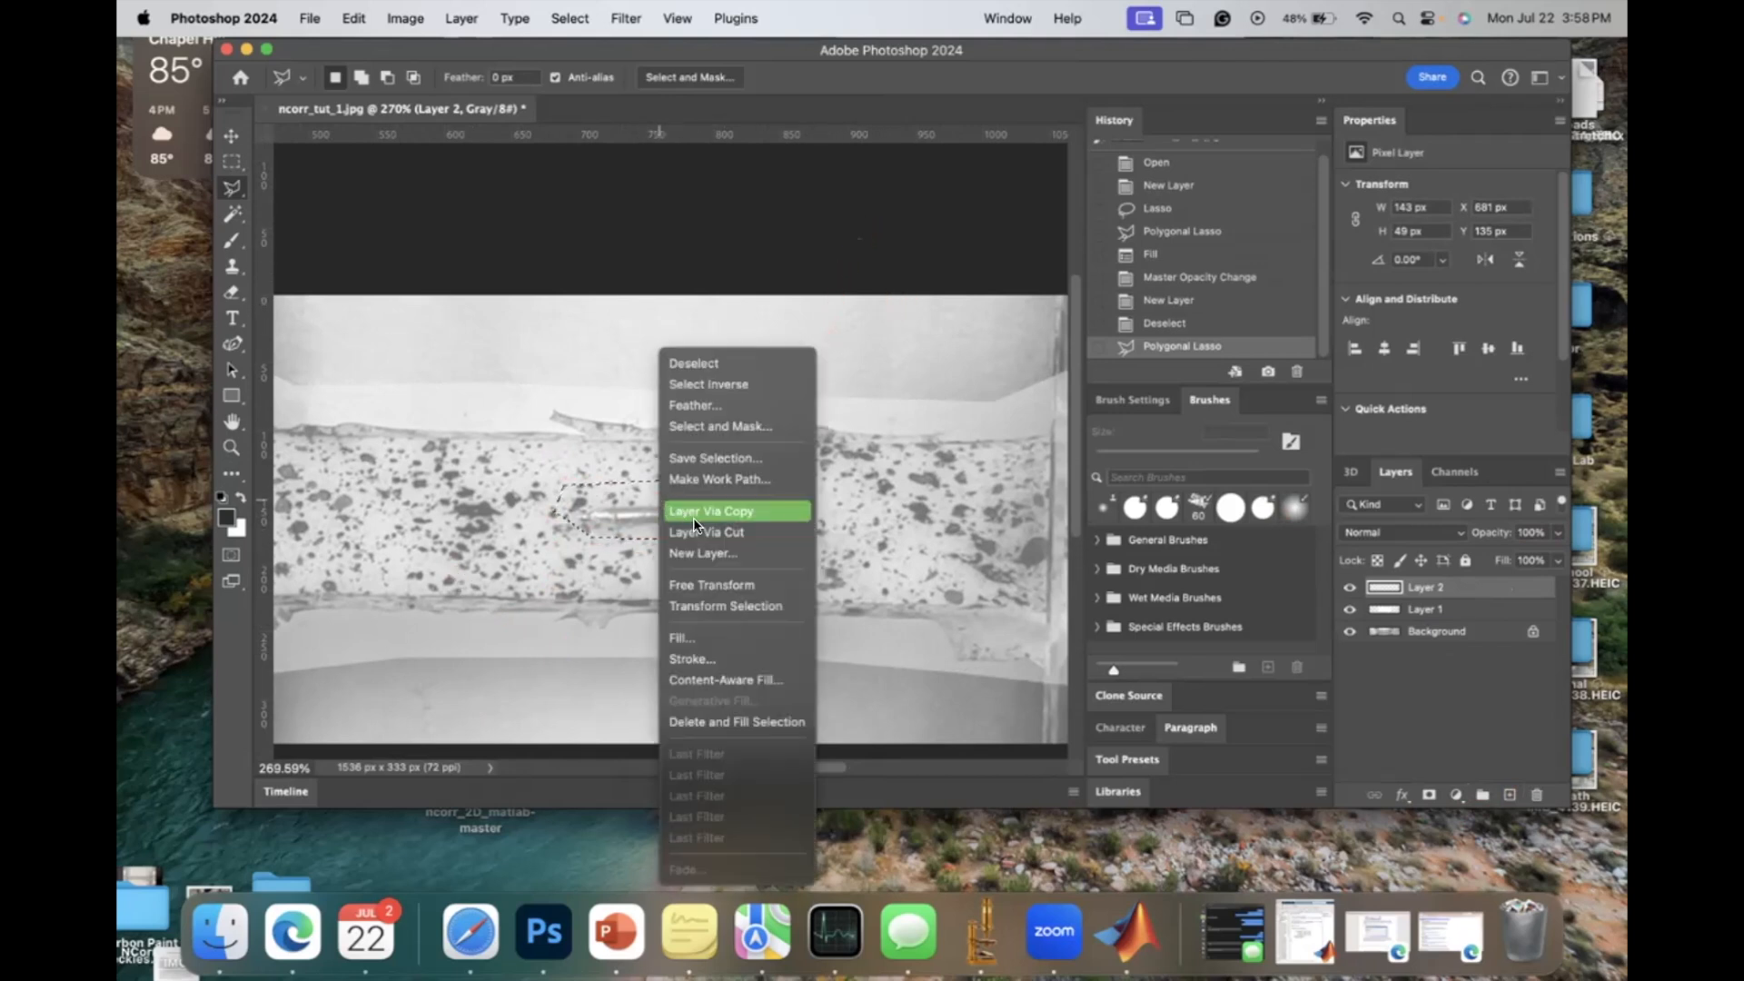
click(722, 635)
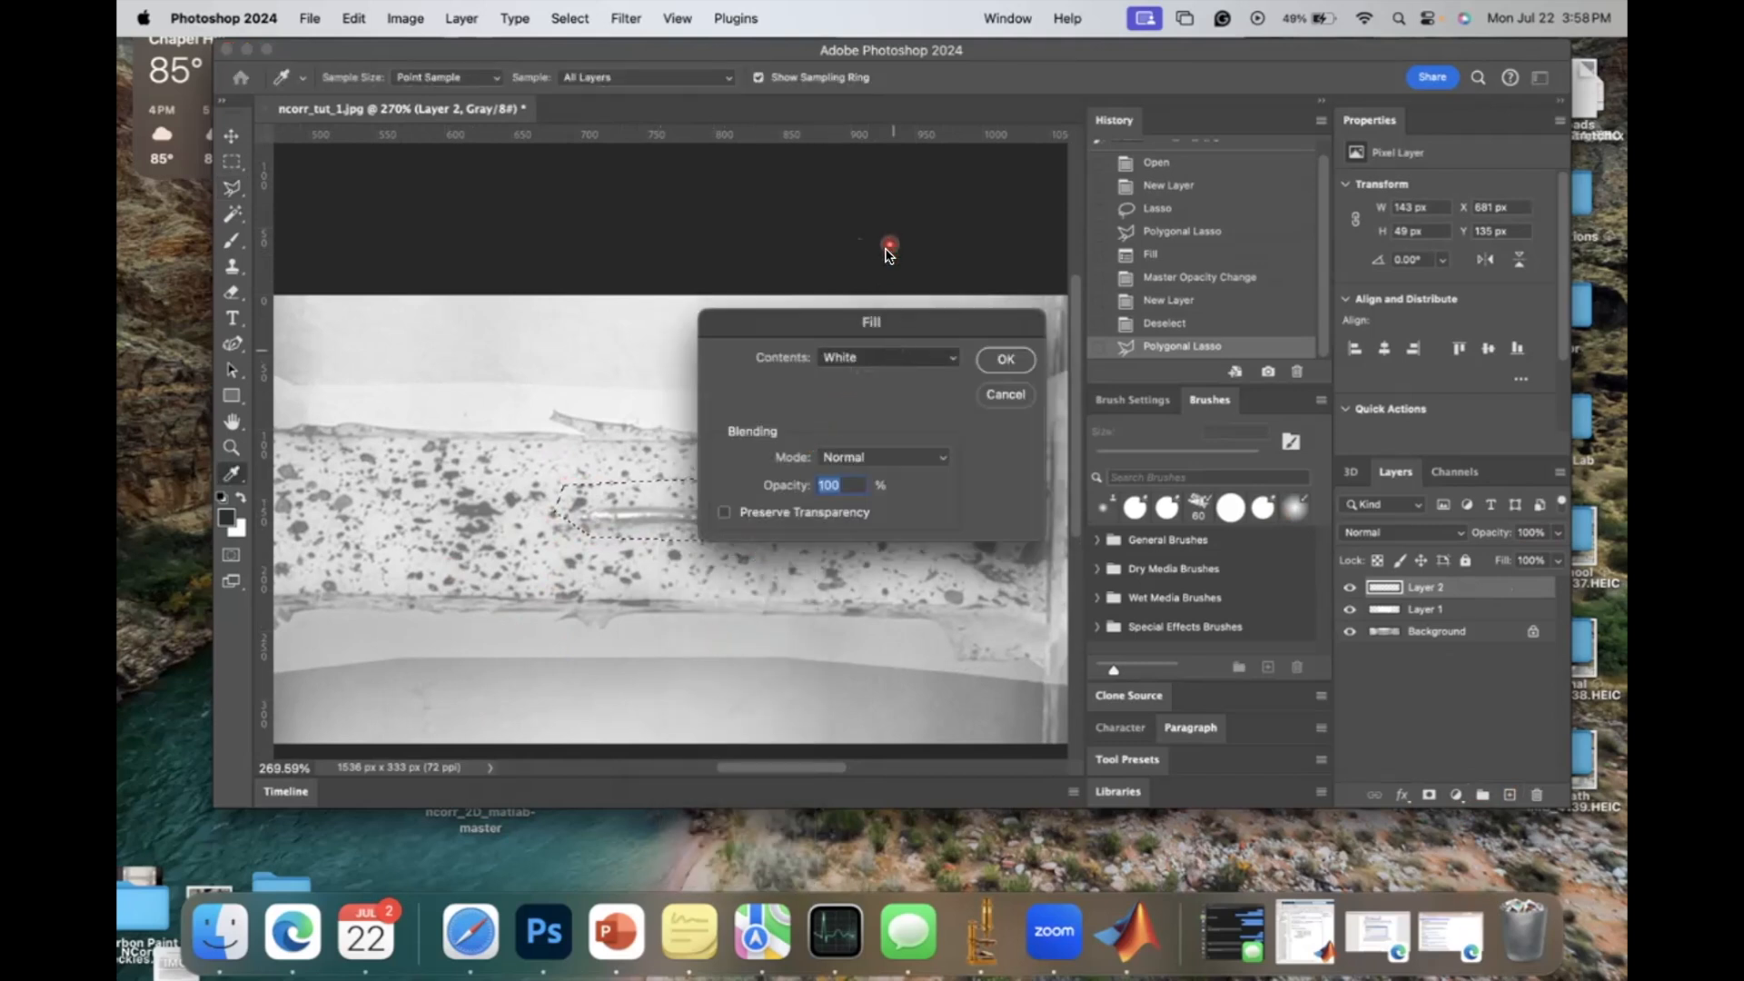
click(858, 307)
click(1003, 362)
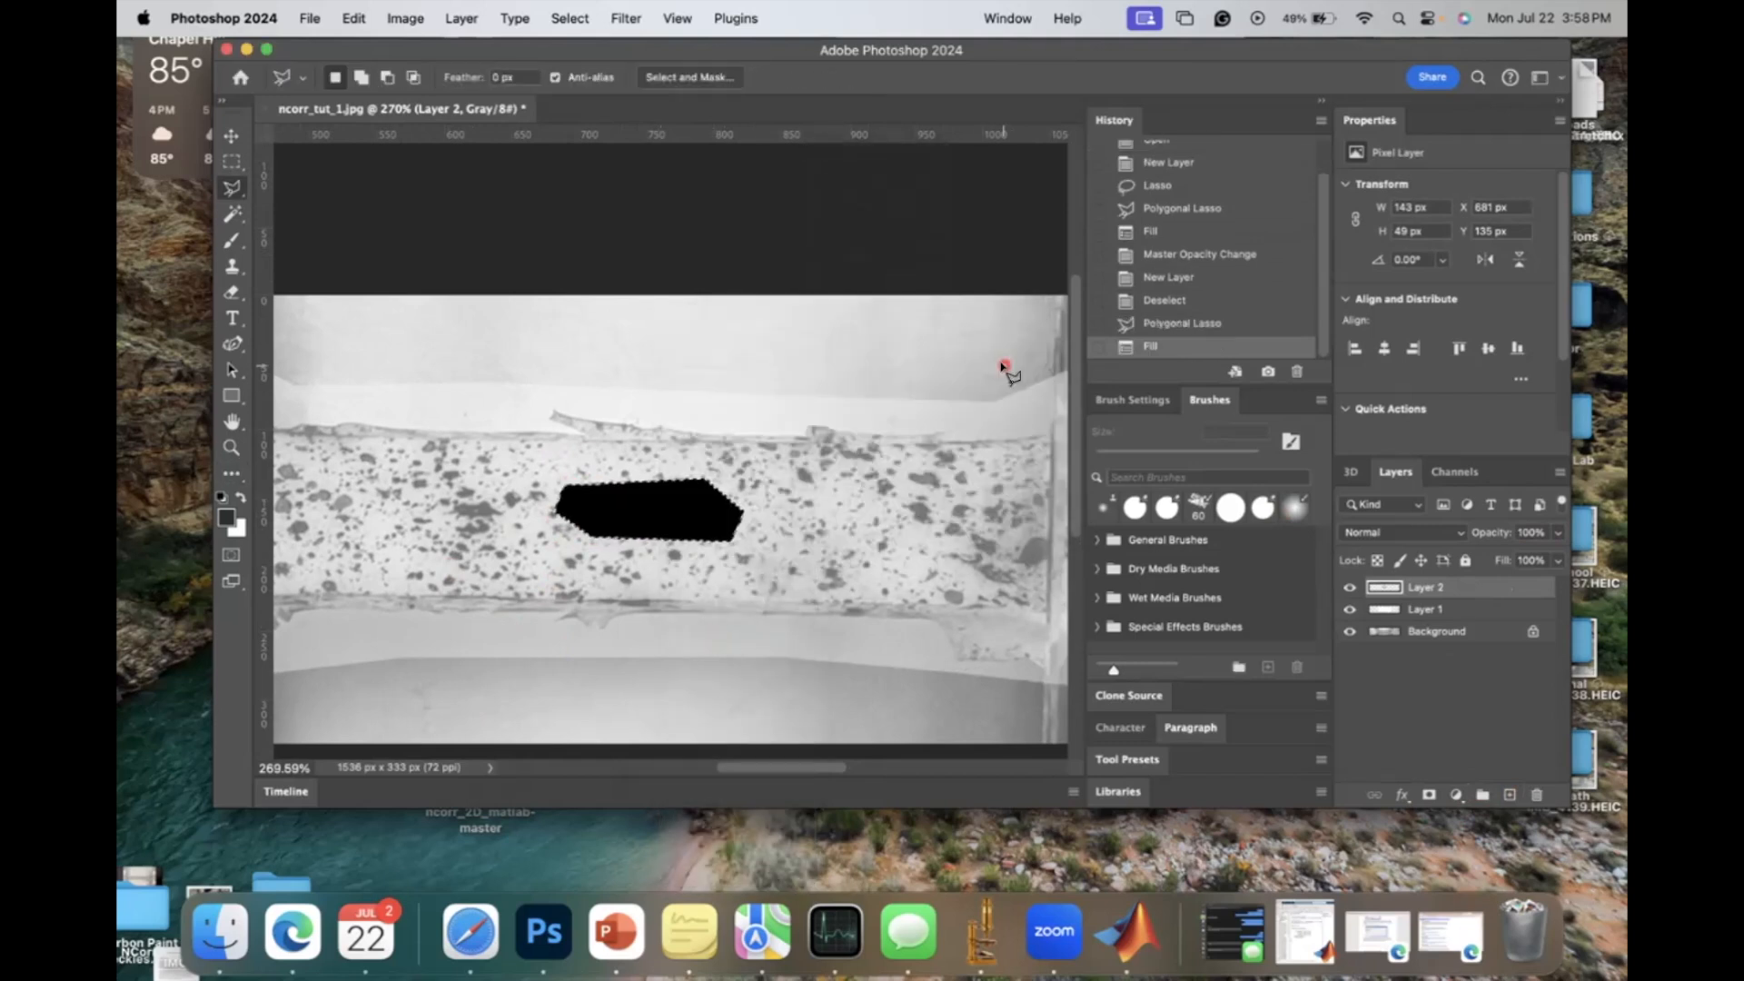
key(super+minus)
key(super+minus)
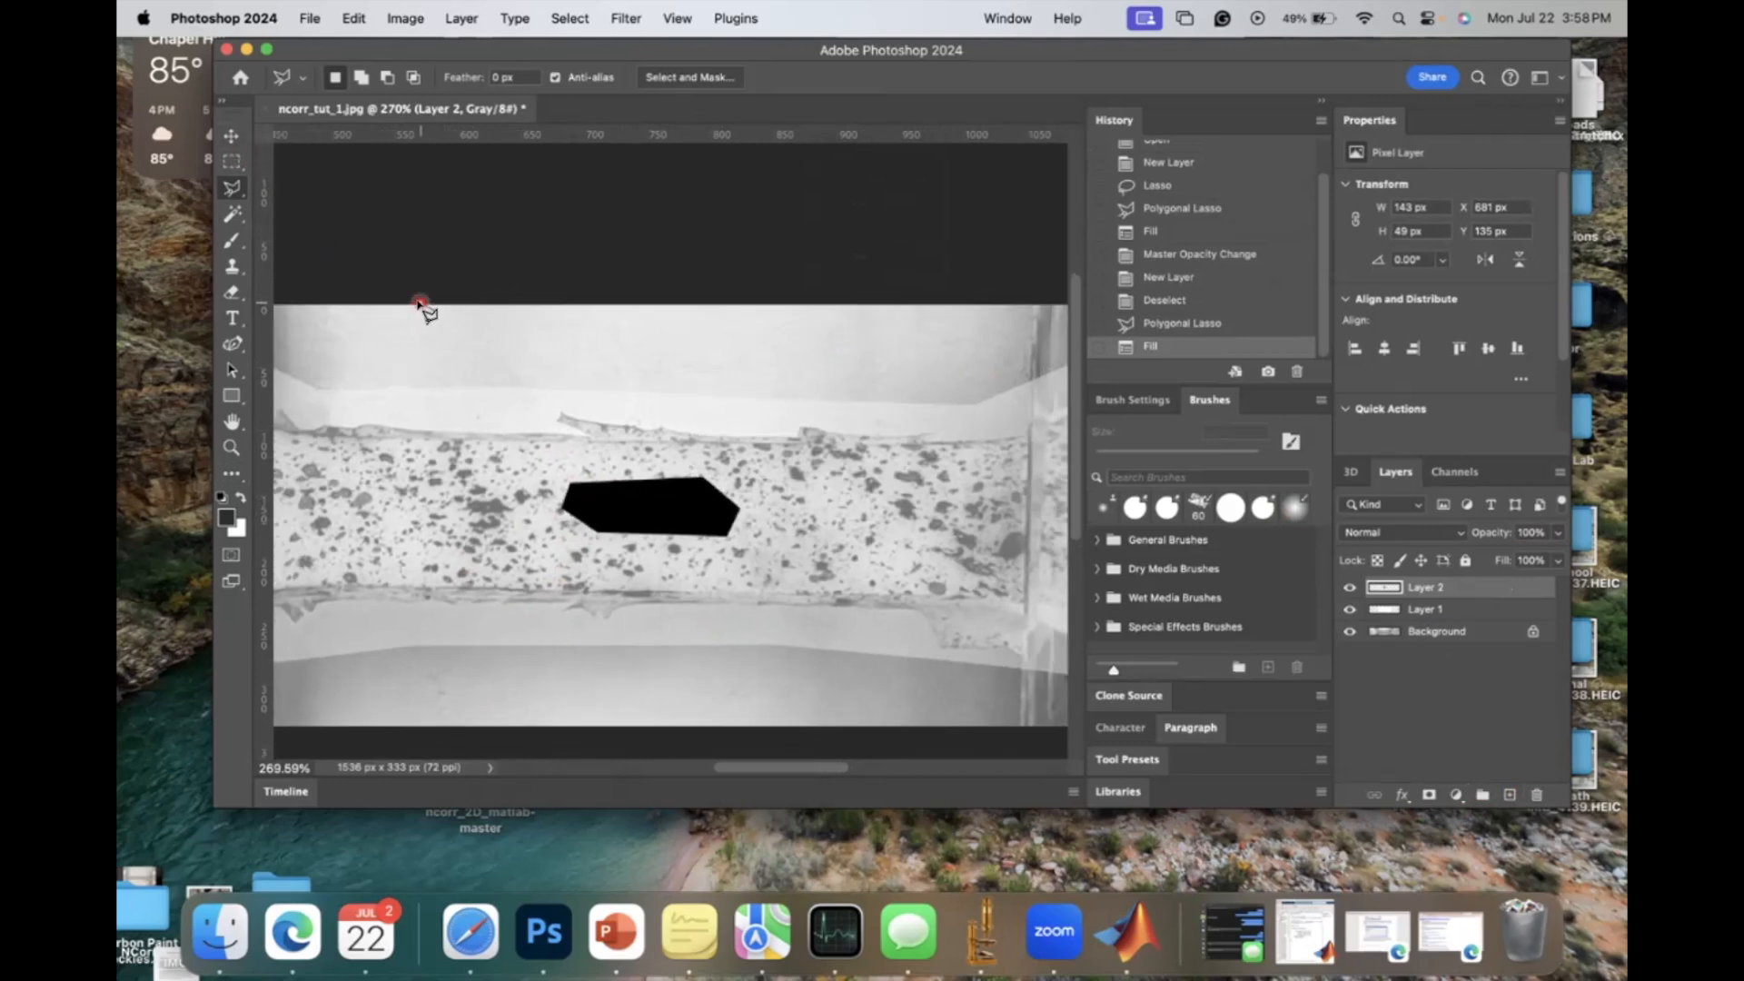
scroll(419, 302, down, 3)
scroll(415, 393, up, 4)
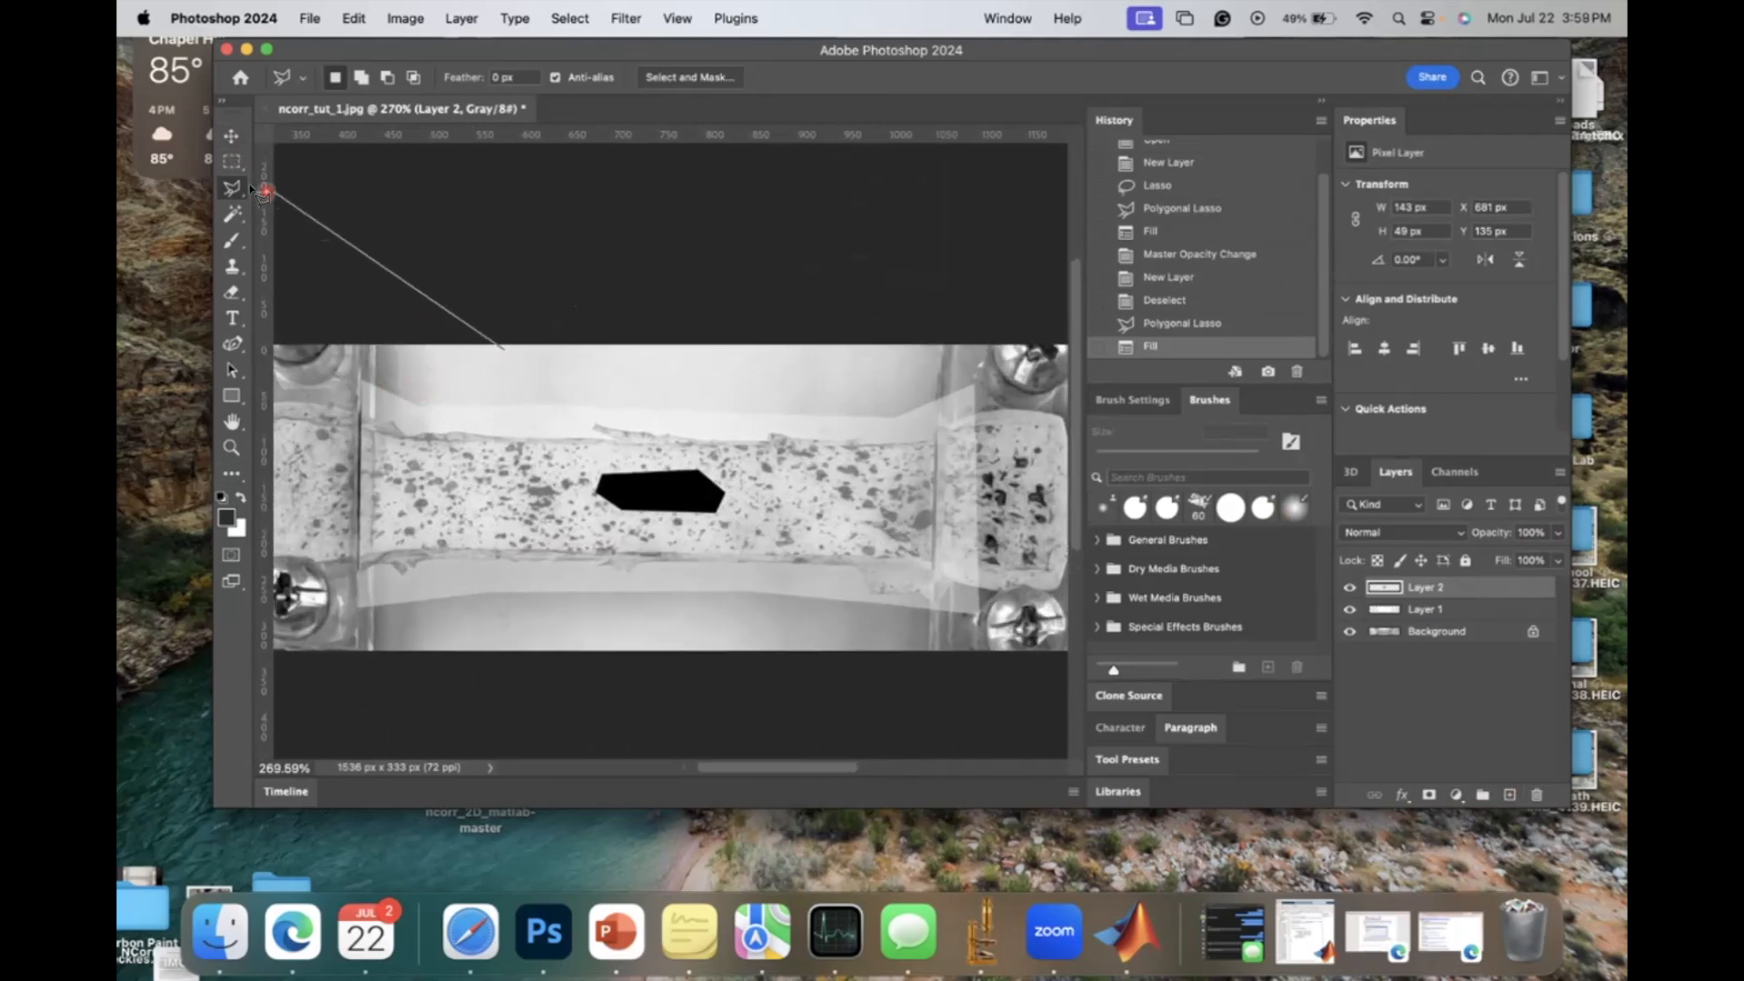
click(365, 183)
click(752, 294)
click(796, 348)
click(821, 270)
click(845, 284)
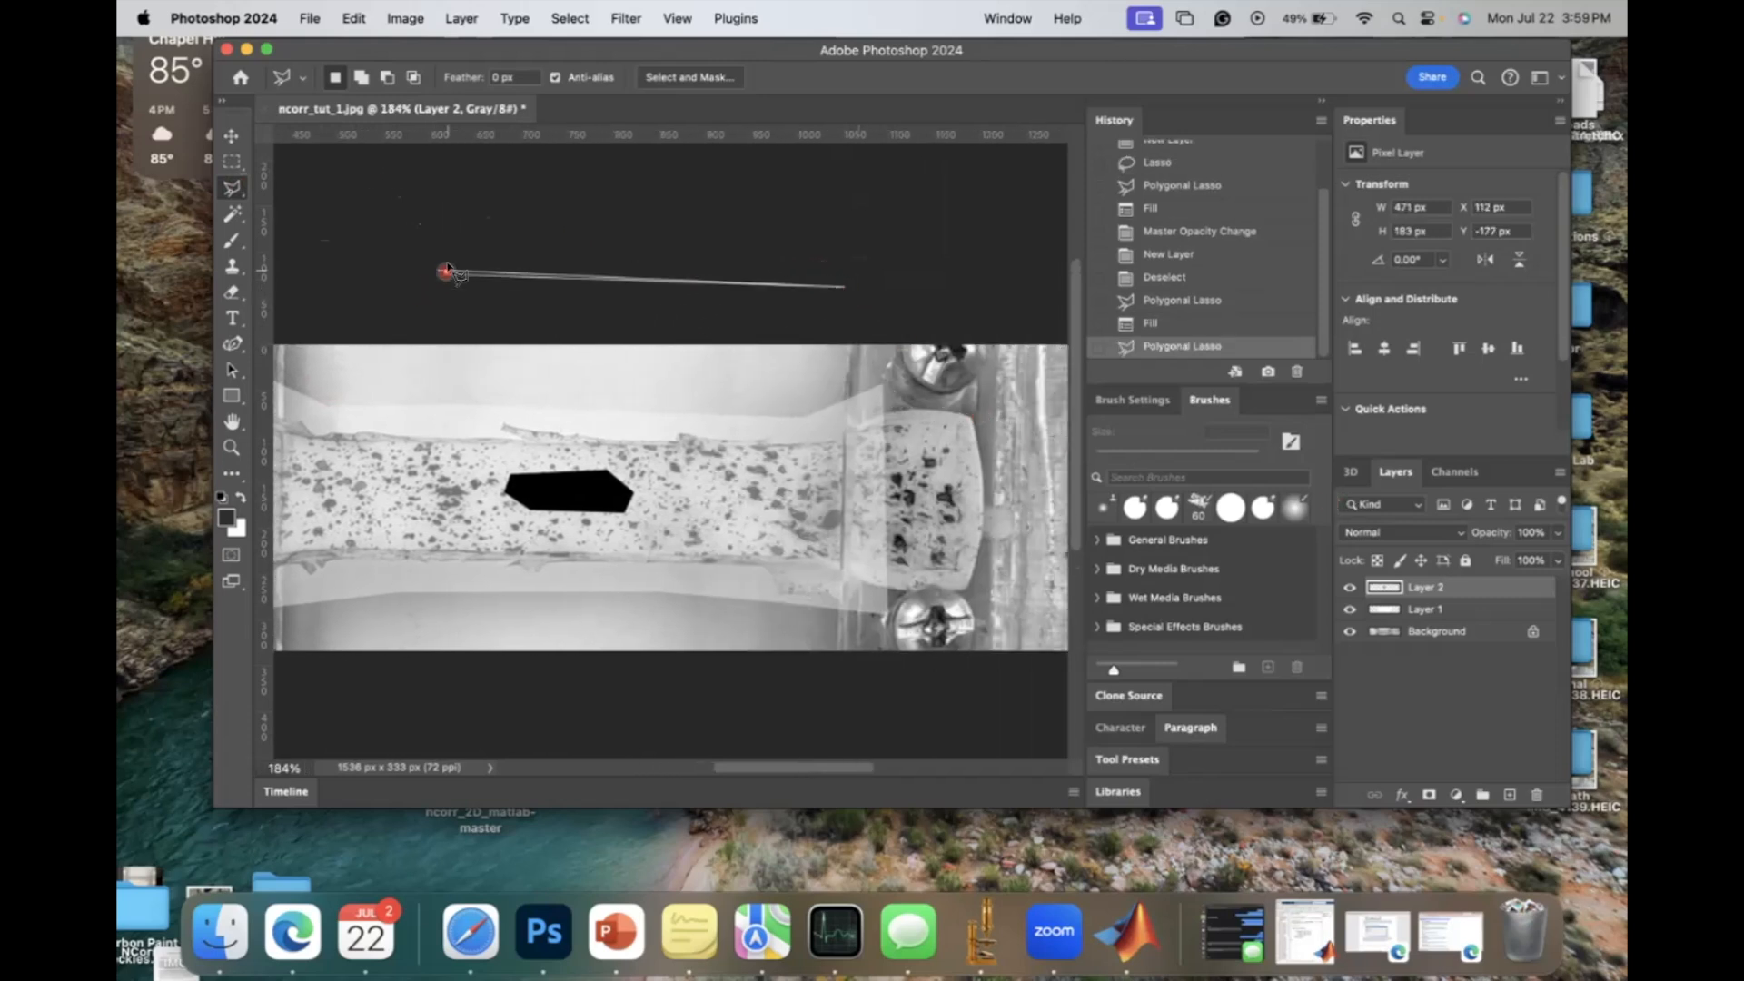
click(440, 273)
click(891, 347)
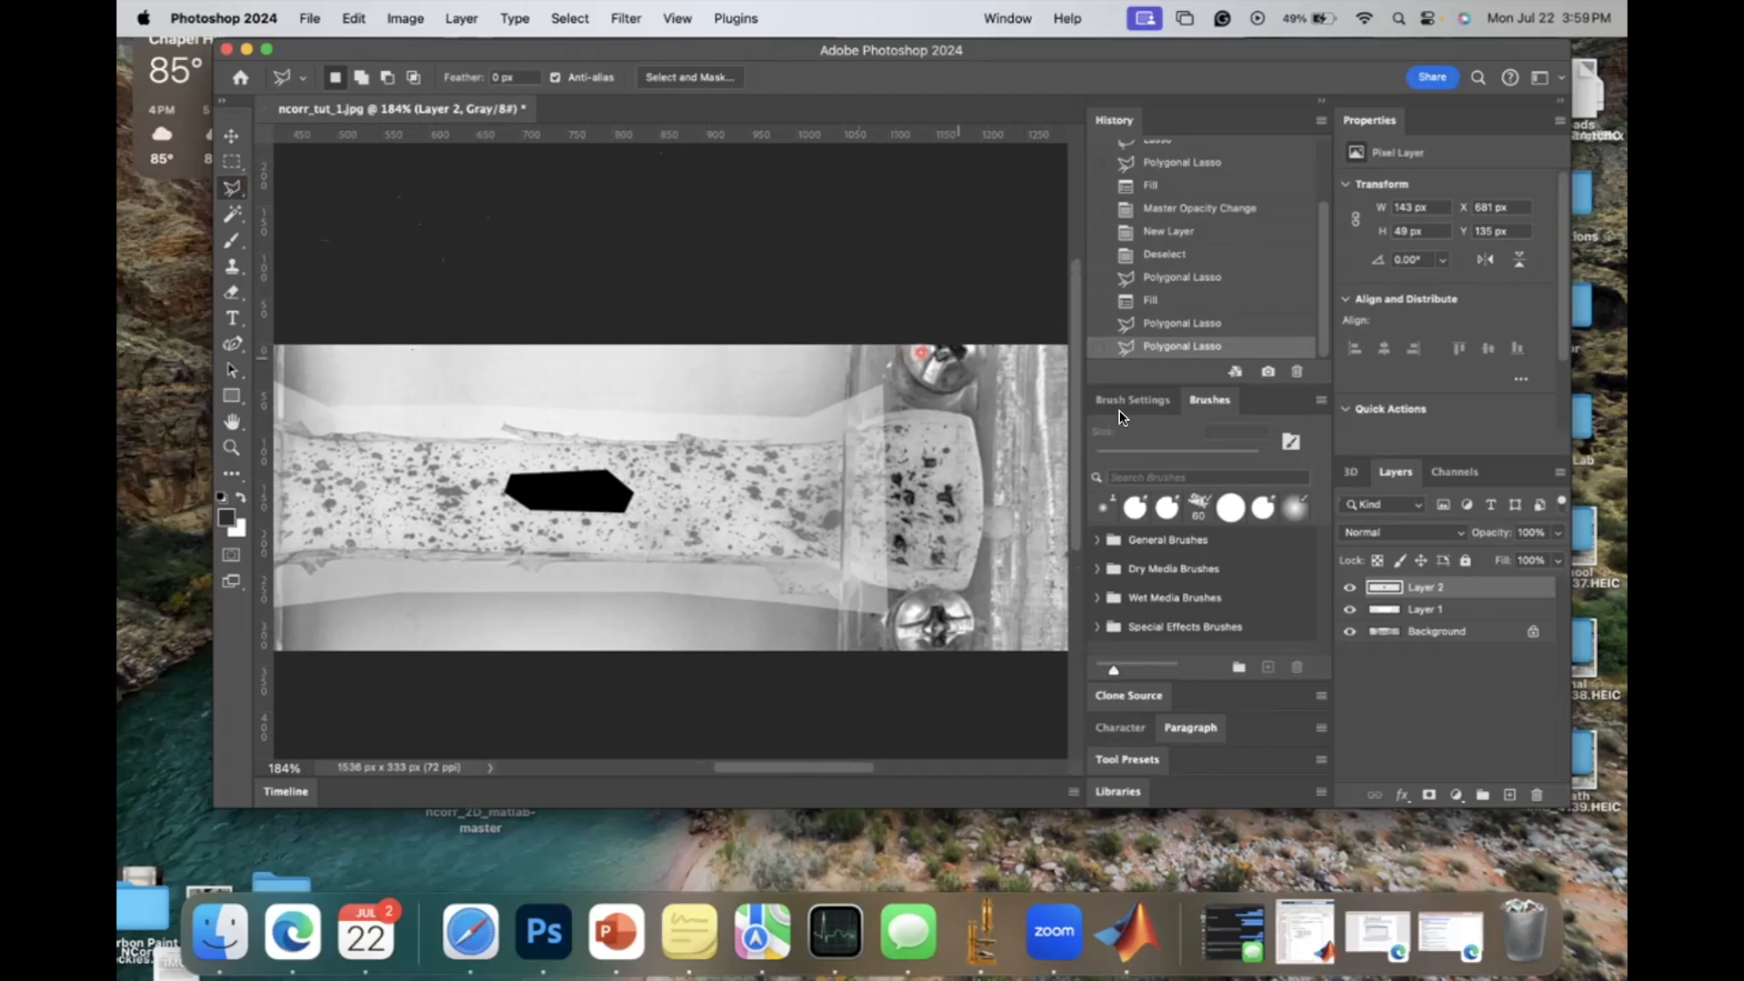
Step: Raise the opacity of Layer 1, the white specimen shape, to 100%
click(1419, 609)
click(1558, 533)
mouse_move(1560, 555)
mouse_down()
mouse_move(1515, 557)
mouse_move(1557, 556)
mouse_up()
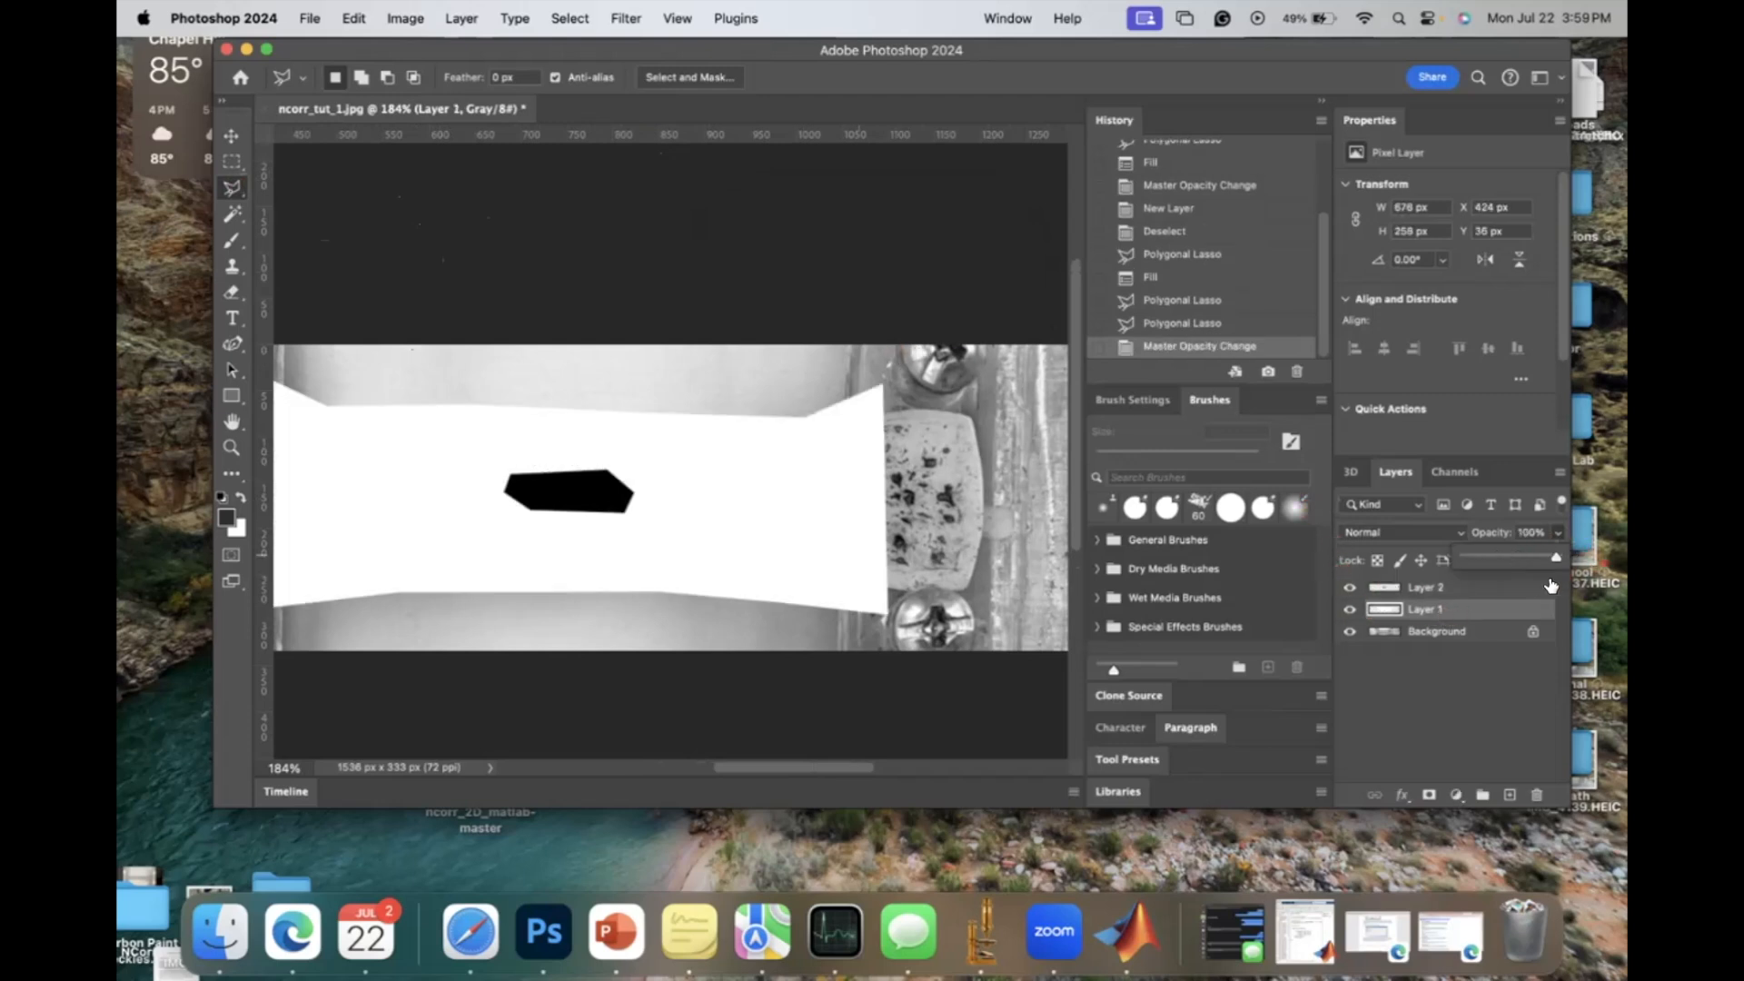
scroll(861, 455, left, 3)
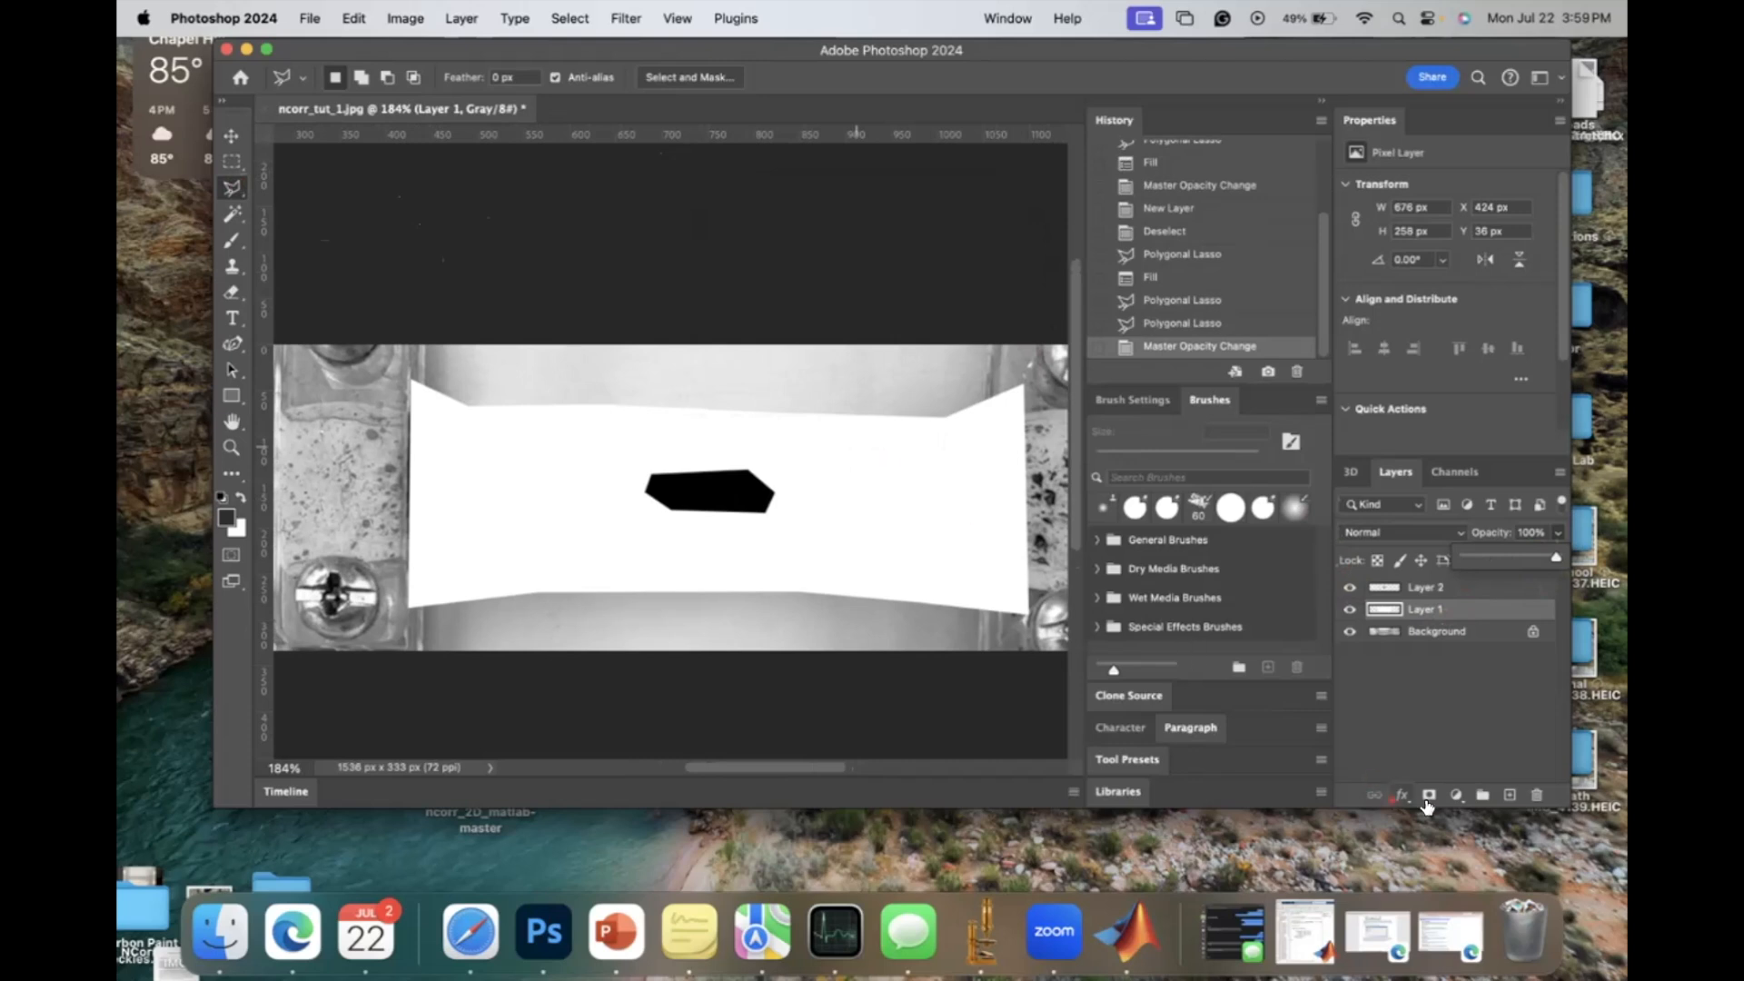
Step: Add a new layer above Layer 1 and configure the Brush to 15 px size with 0% smoothing
click(1509, 794)
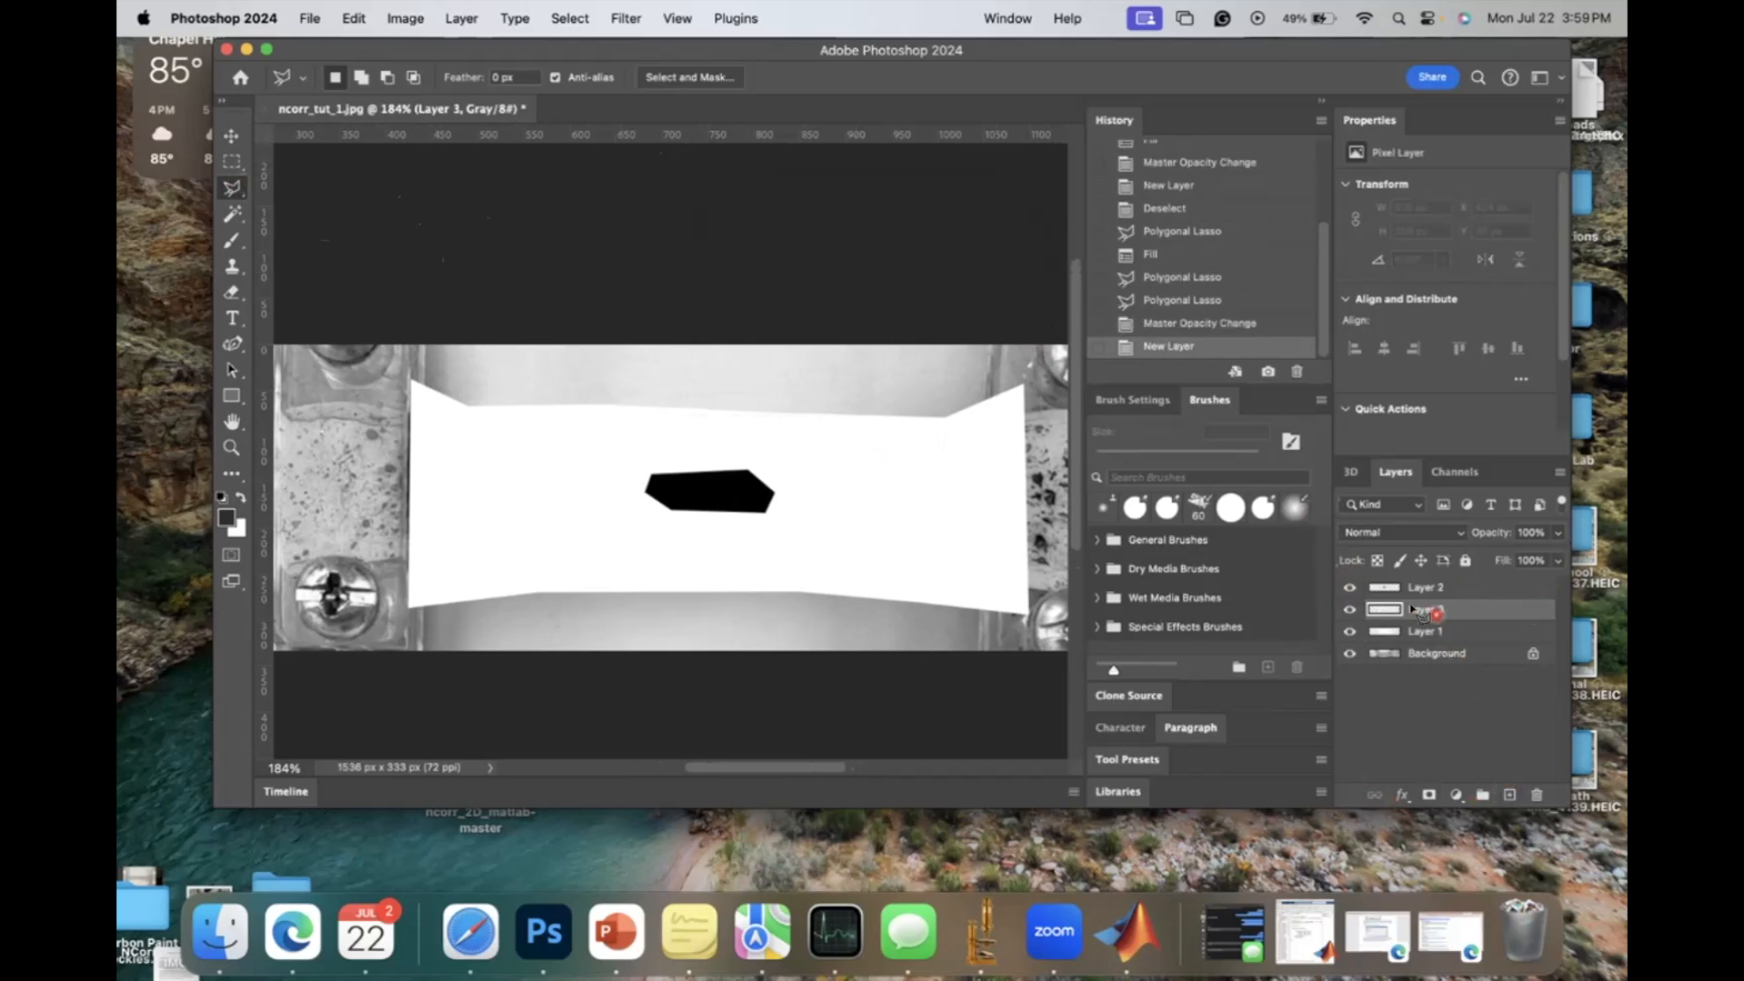
click(231, 241)
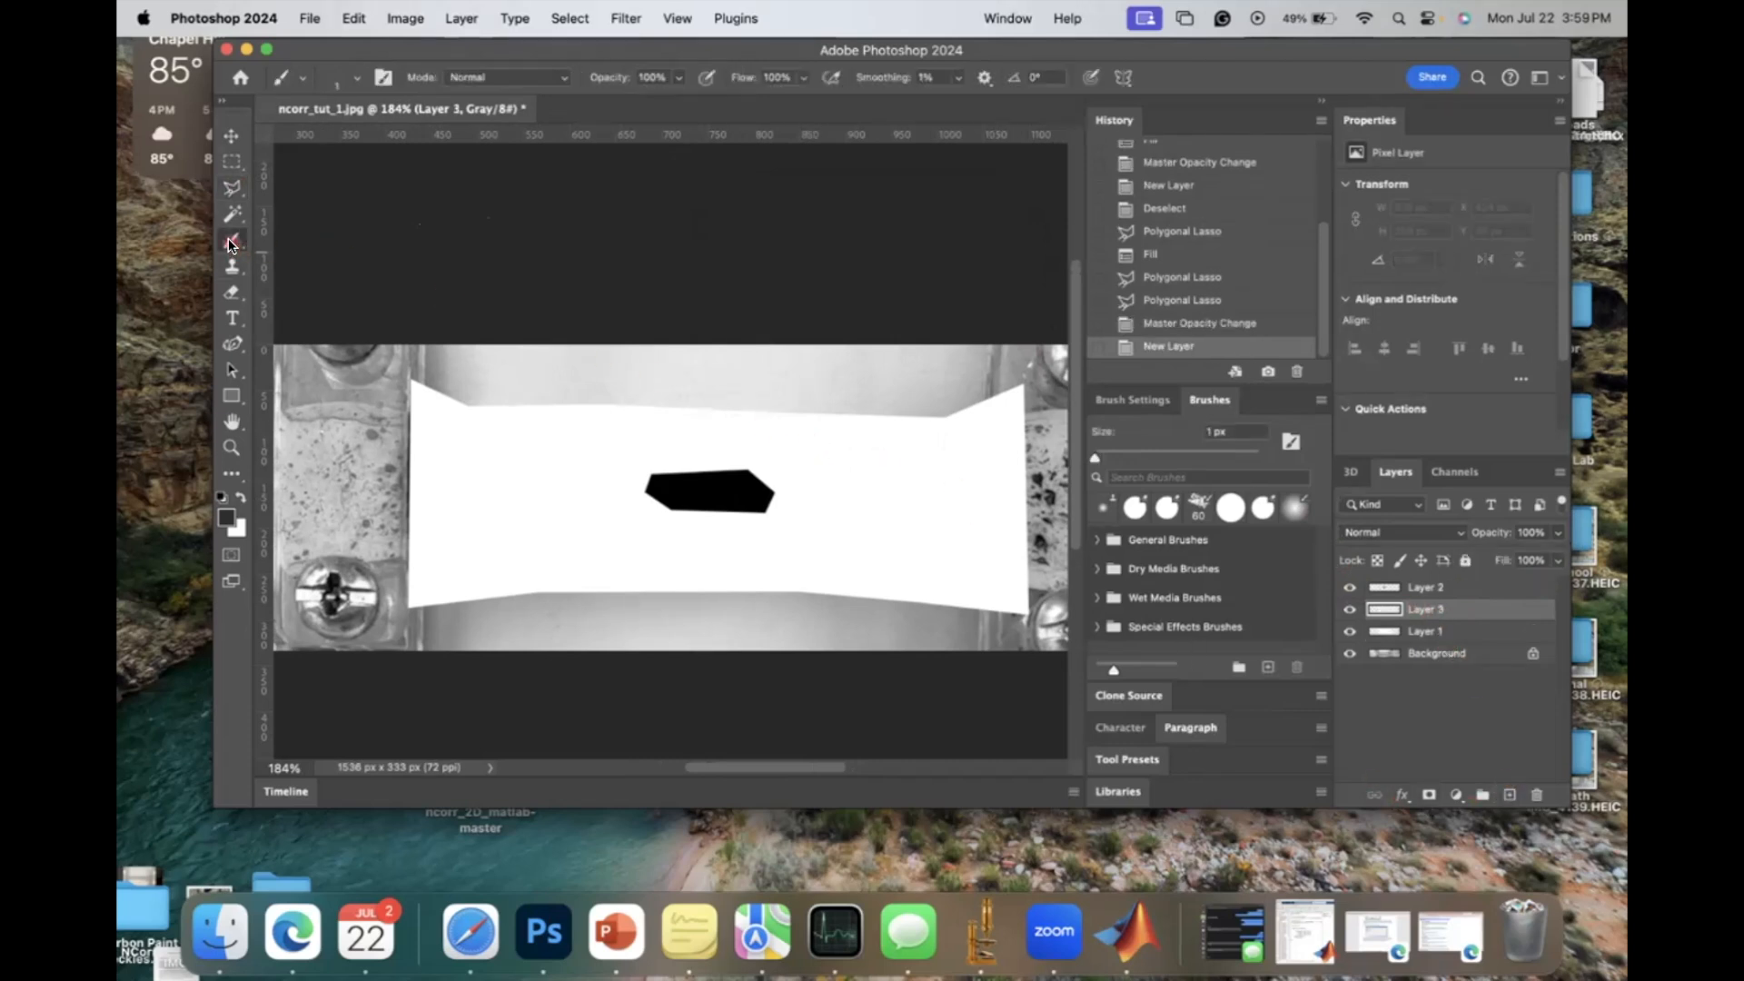
click(358, 78)
drag(330, 134, 332, 137)
click(577, 173)
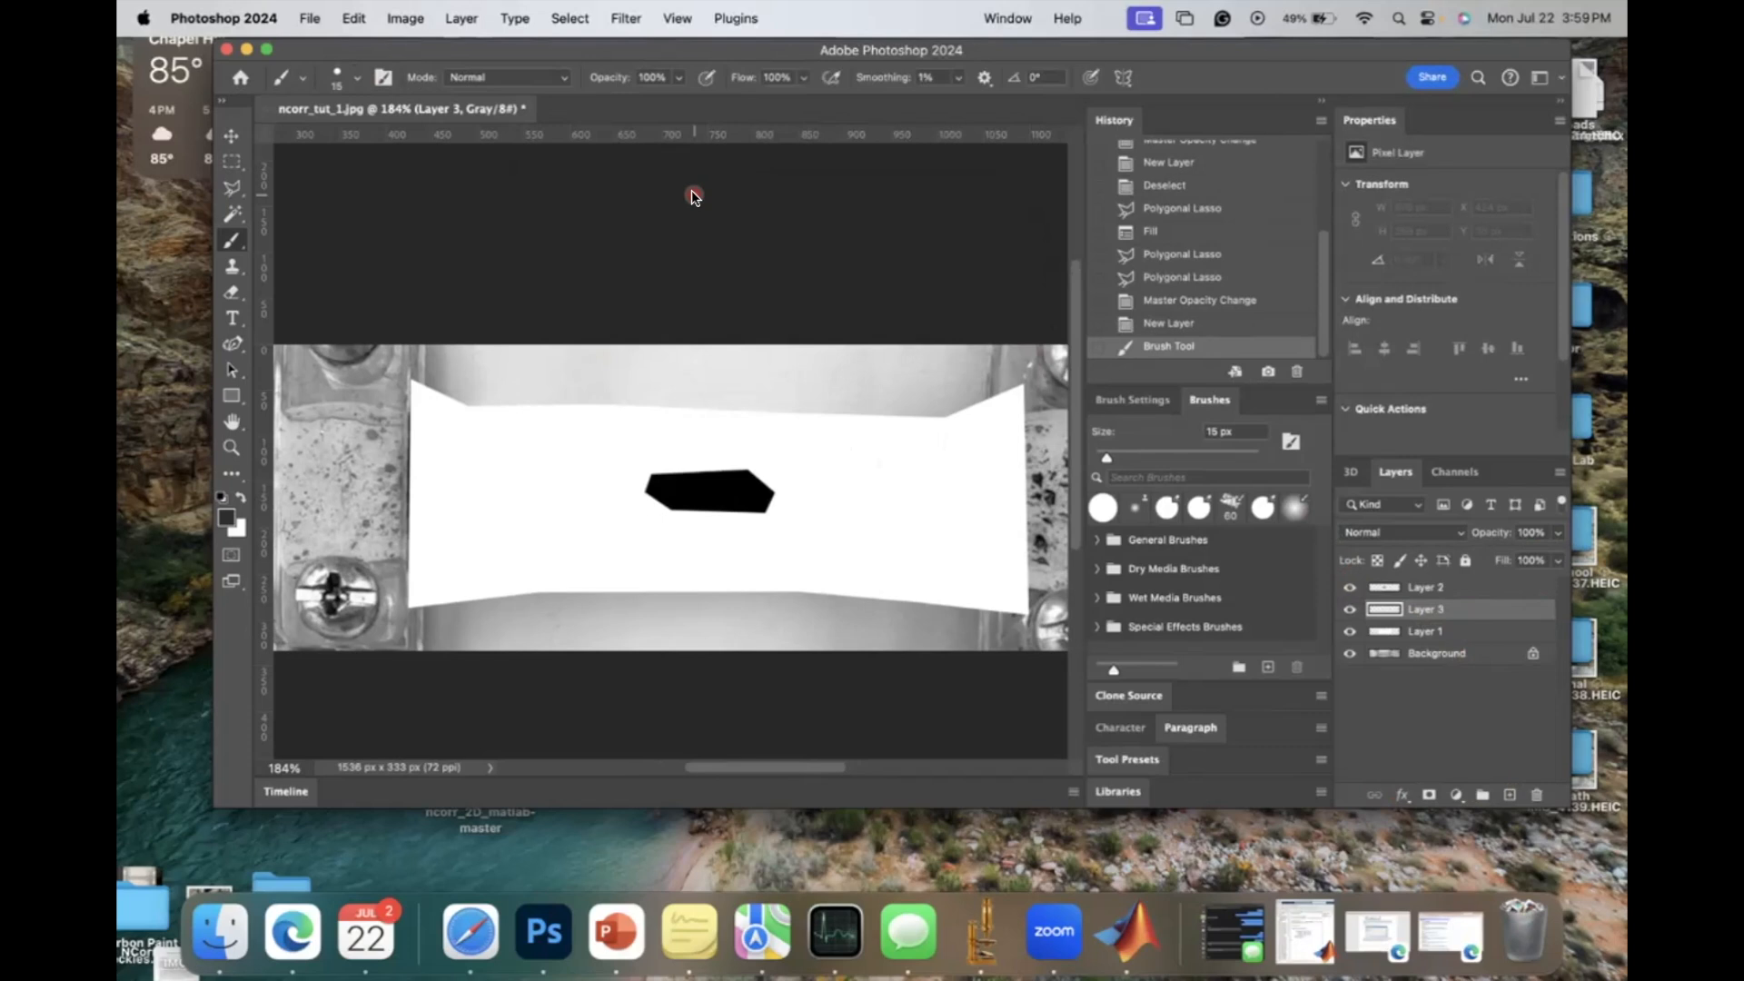
click(958, 76)
drag(961, 102, 925, 107)
Step: Paint a 15 px black crack line down across the middle of the white shape and undo the stroke
click(681, 409)
drag(682, 409, 724, 595)
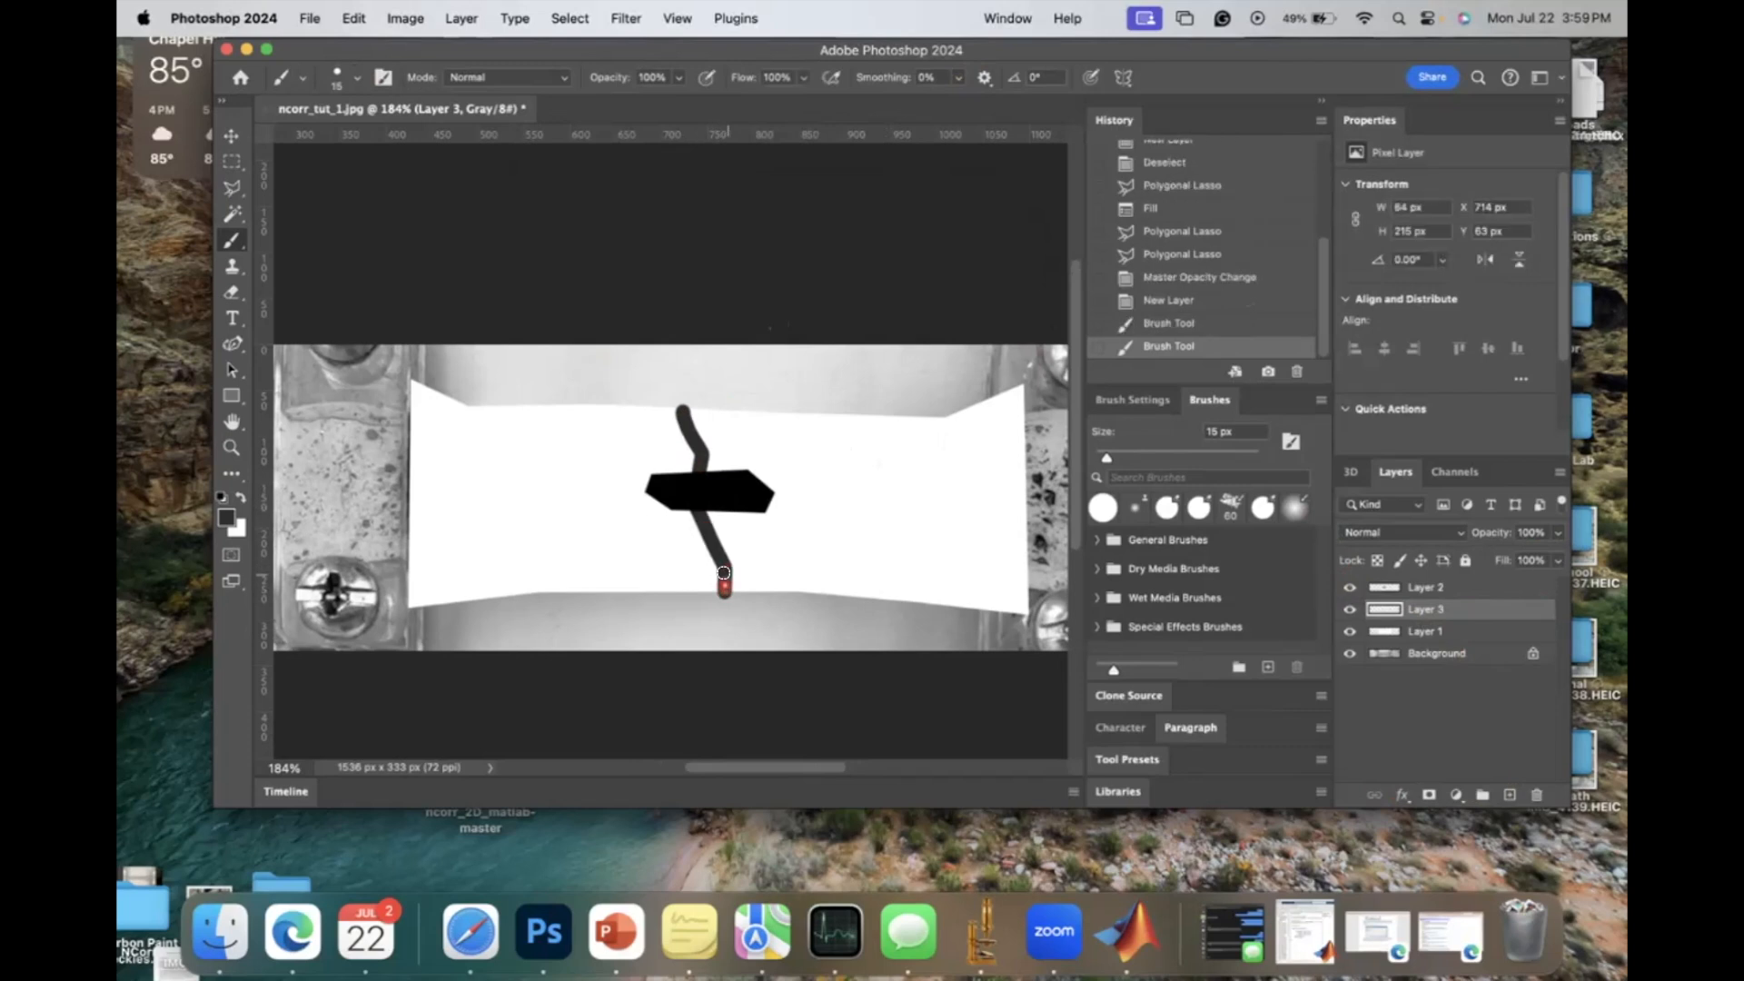
key(super+z)
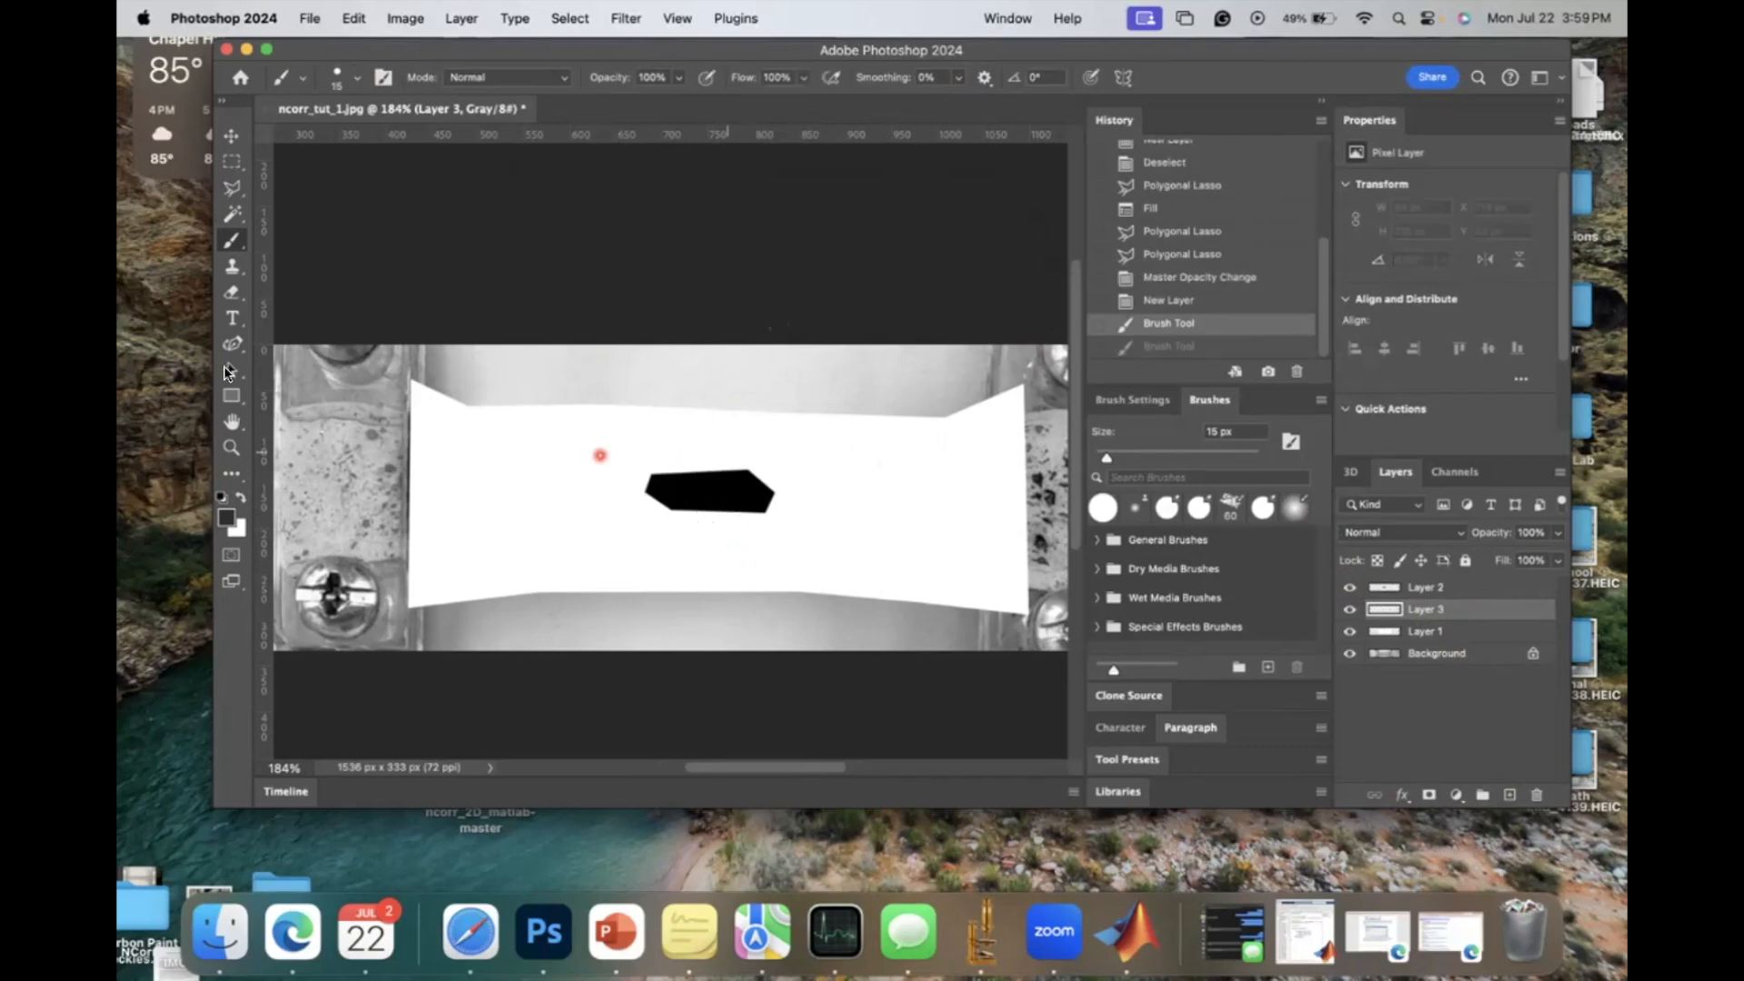
Step: With a 4 px brush, paint a jagged vertical line and a lengthwise line across the white shape through the black area
click(351, 80)
drag(330, 132, 326, 134)
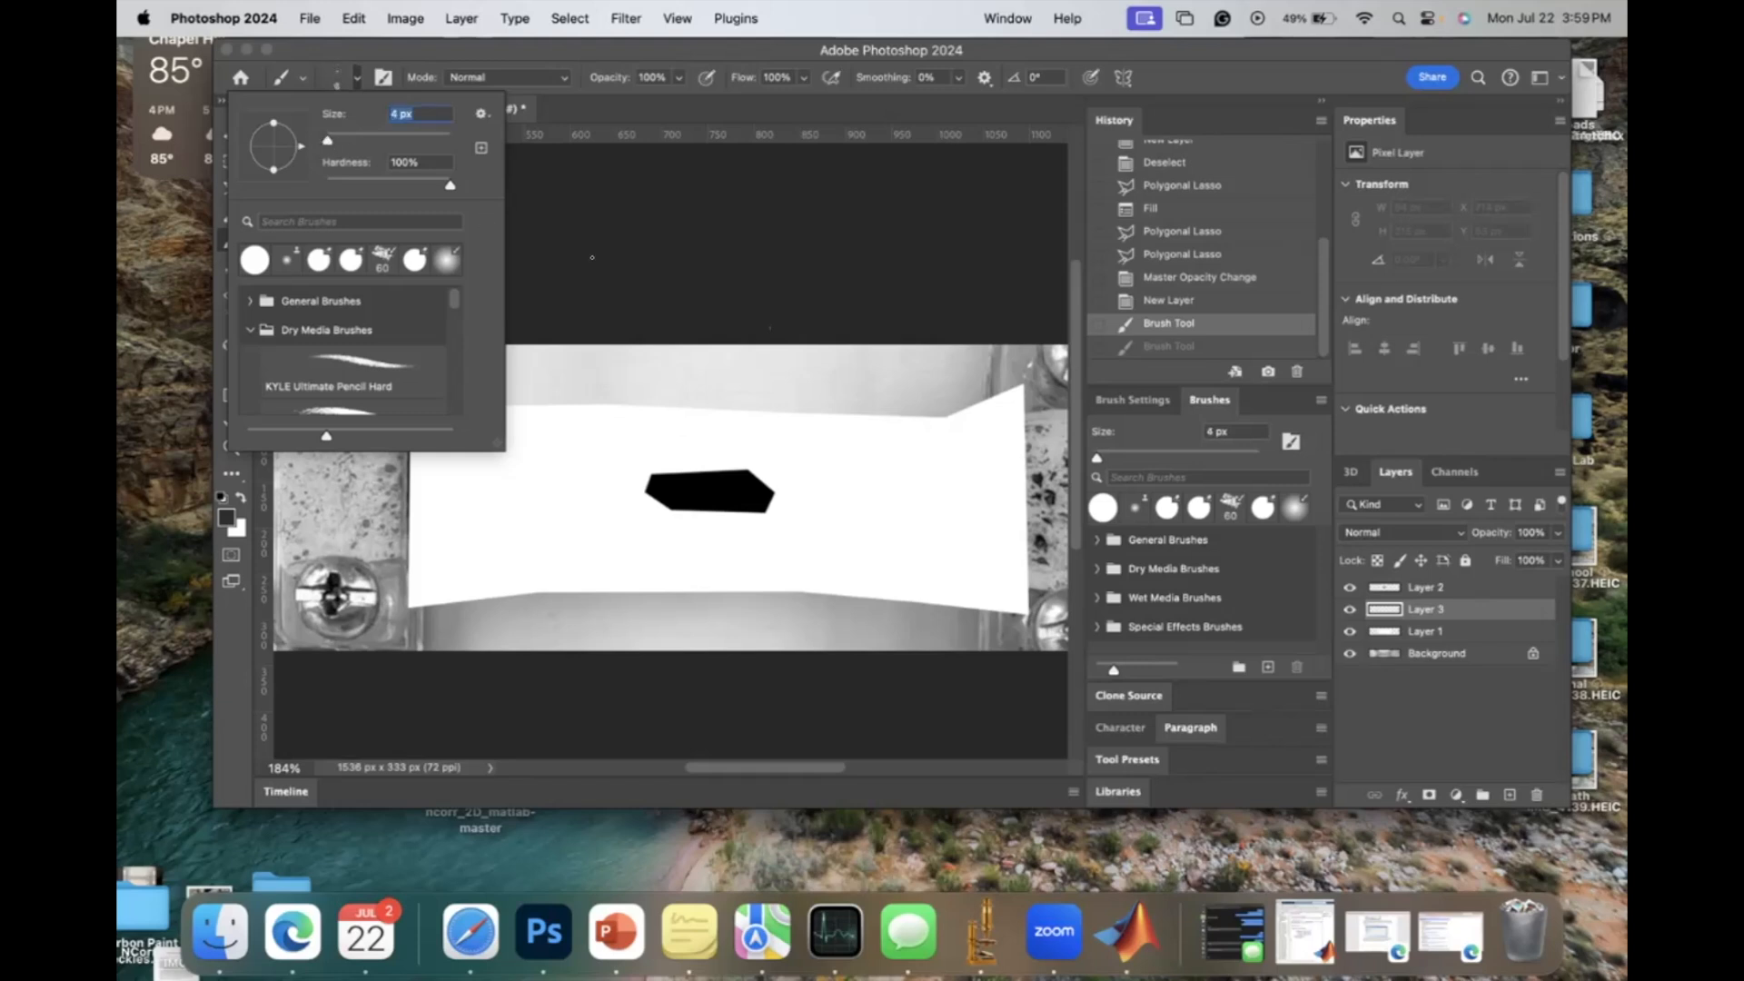
drag(669, 407, 687, 432)
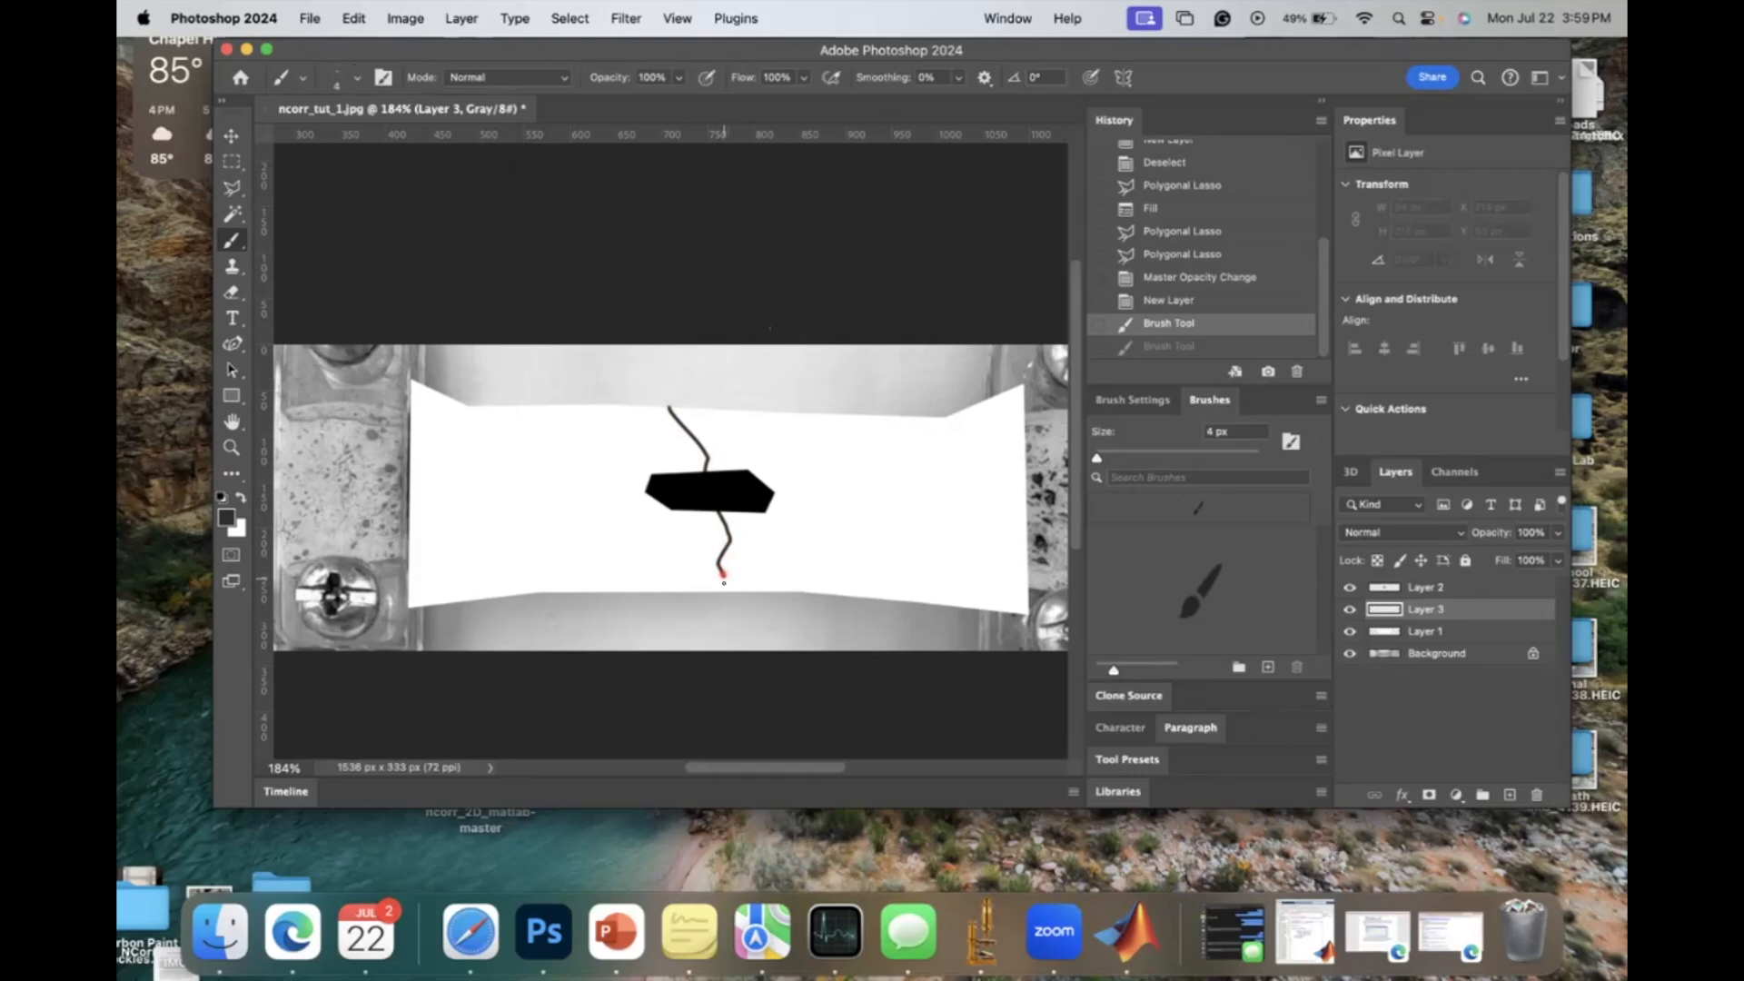
drag(728, 591, 729, 594)
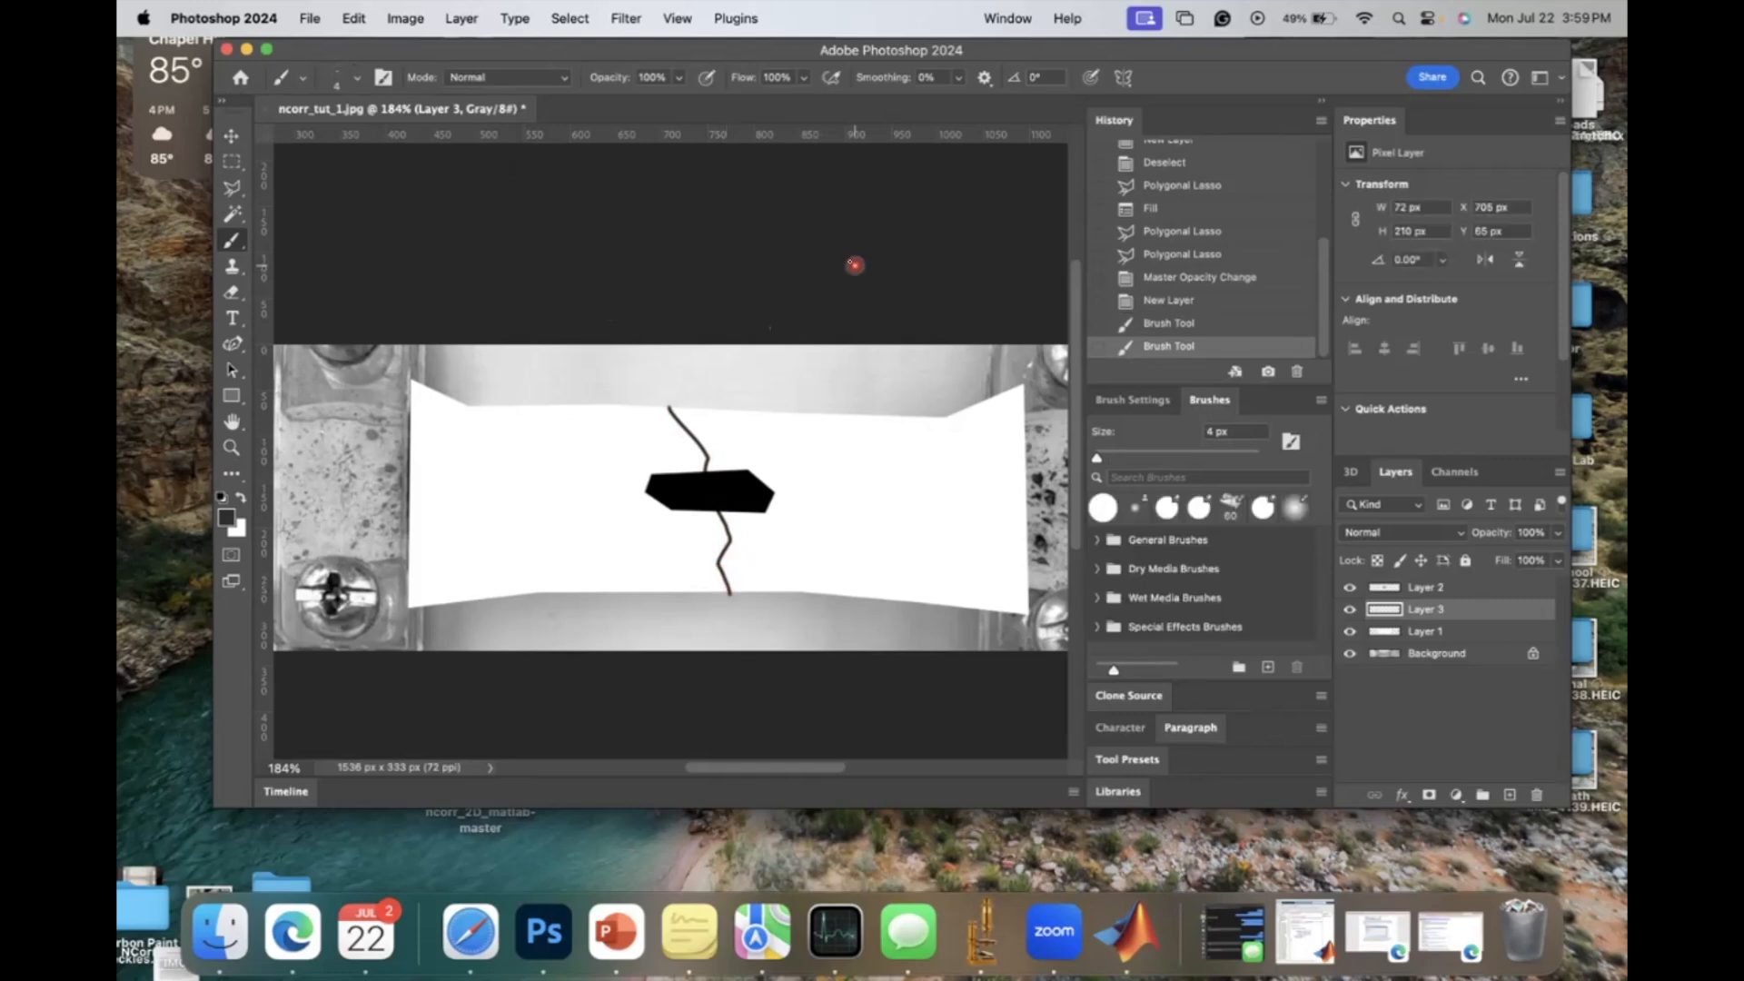
drag(406, 486, 1036, 494)
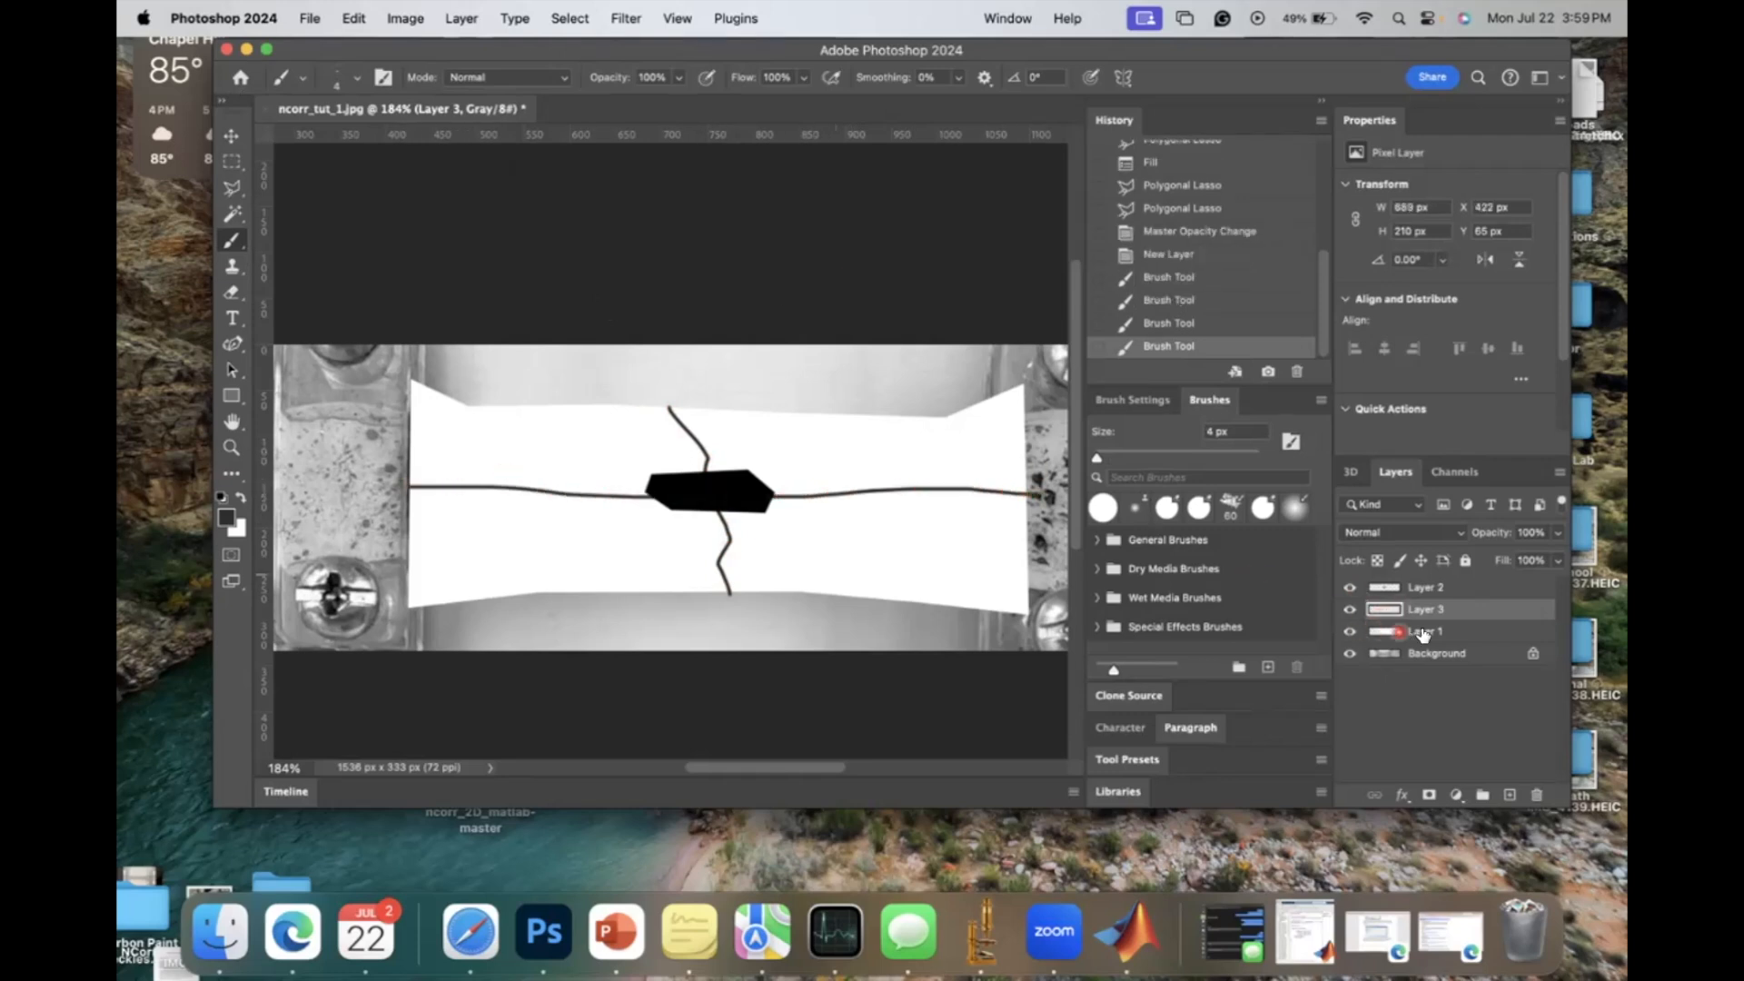
Step: Toggle Layer 1 off and on to compare it with the specimen, then hide Layer 3 and the Background layer
click(1351, 630)
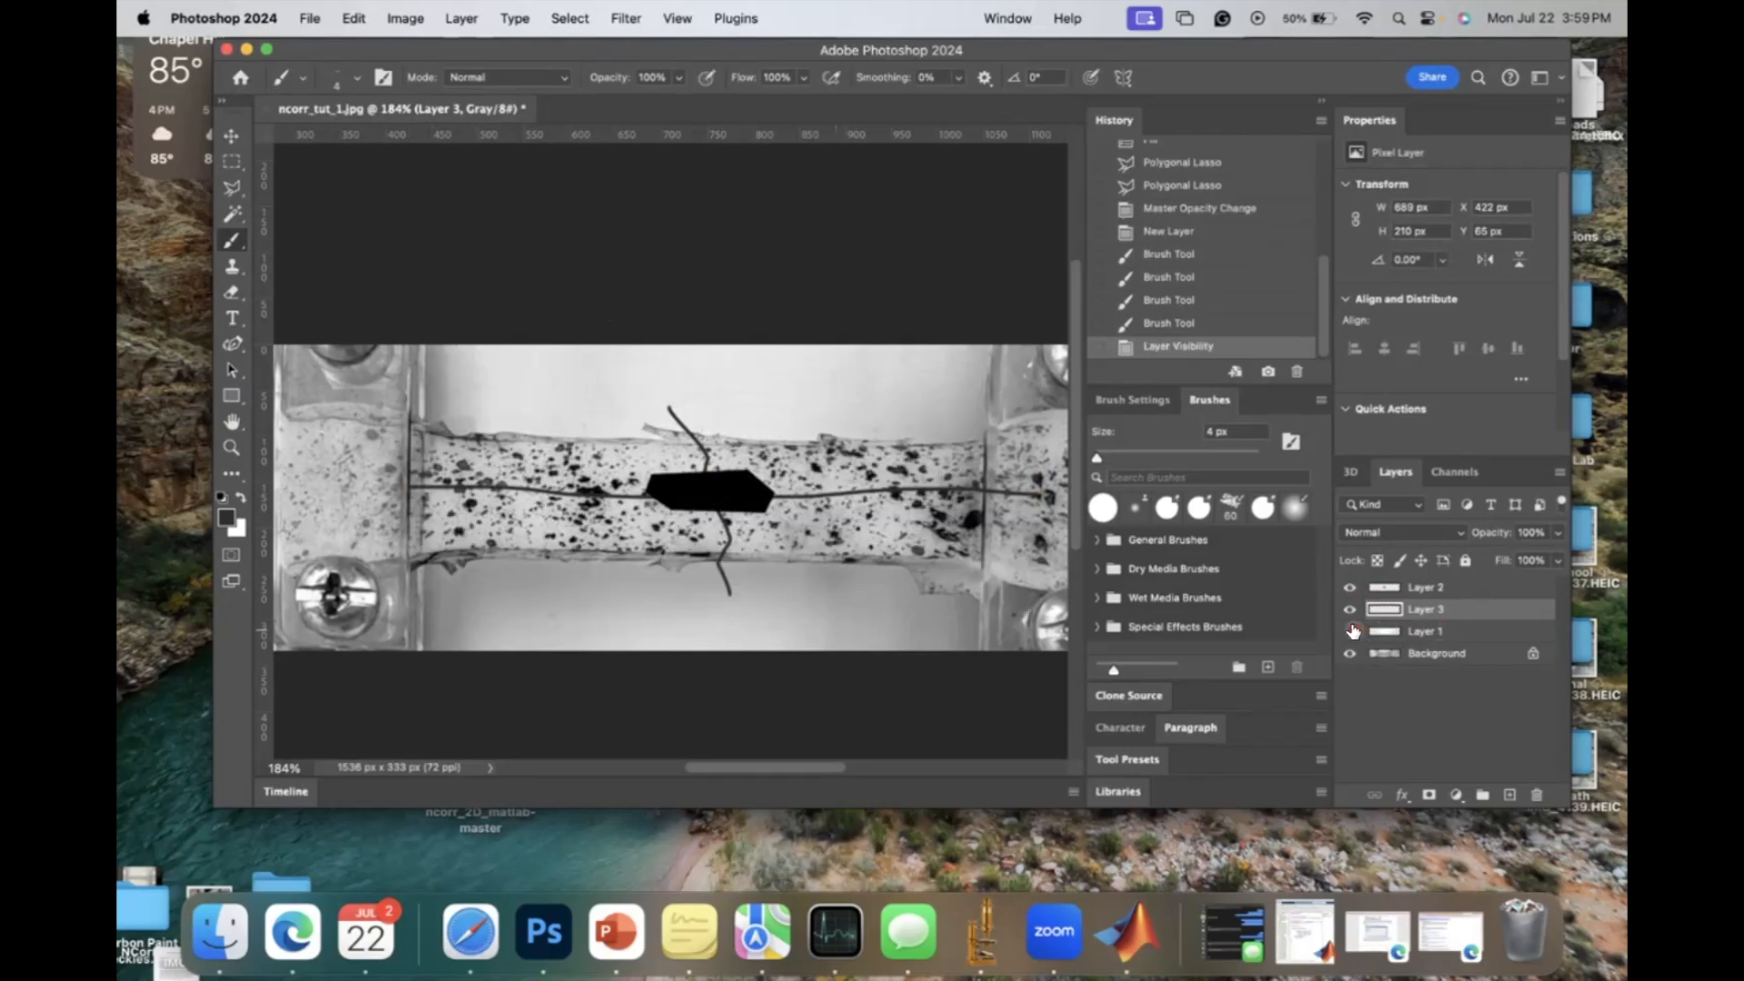
click(1351, 631)
click(1347, 609)
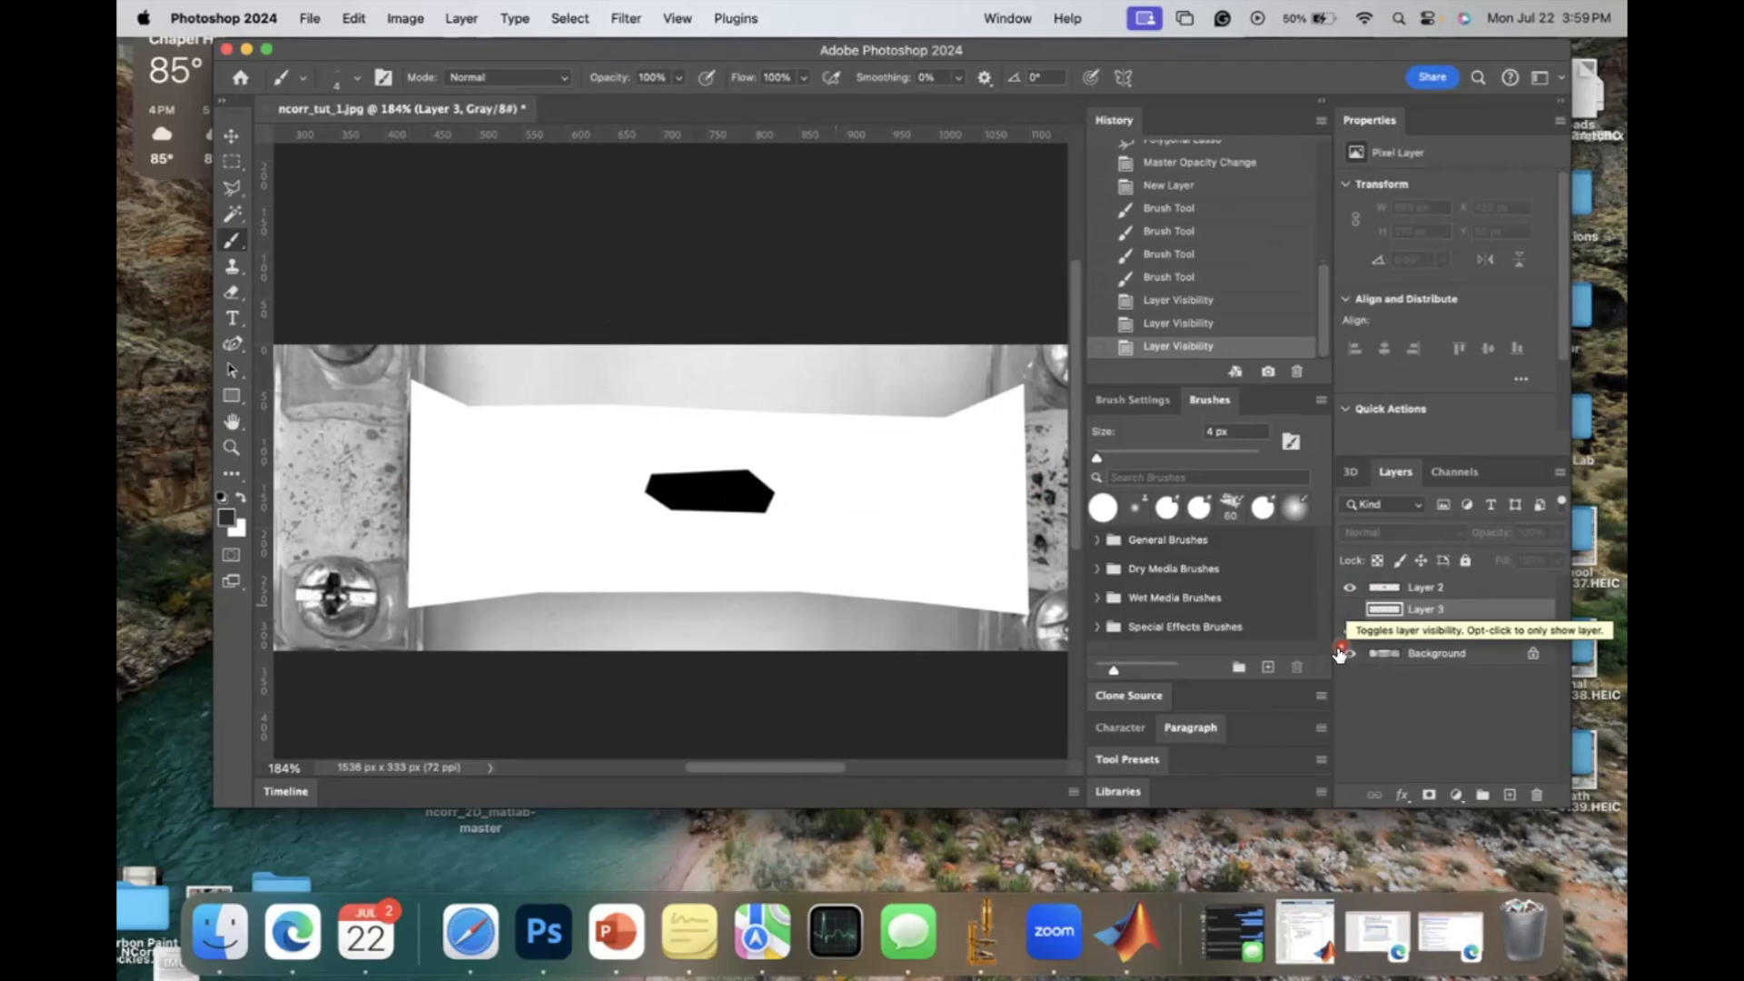
click(1348, 654)
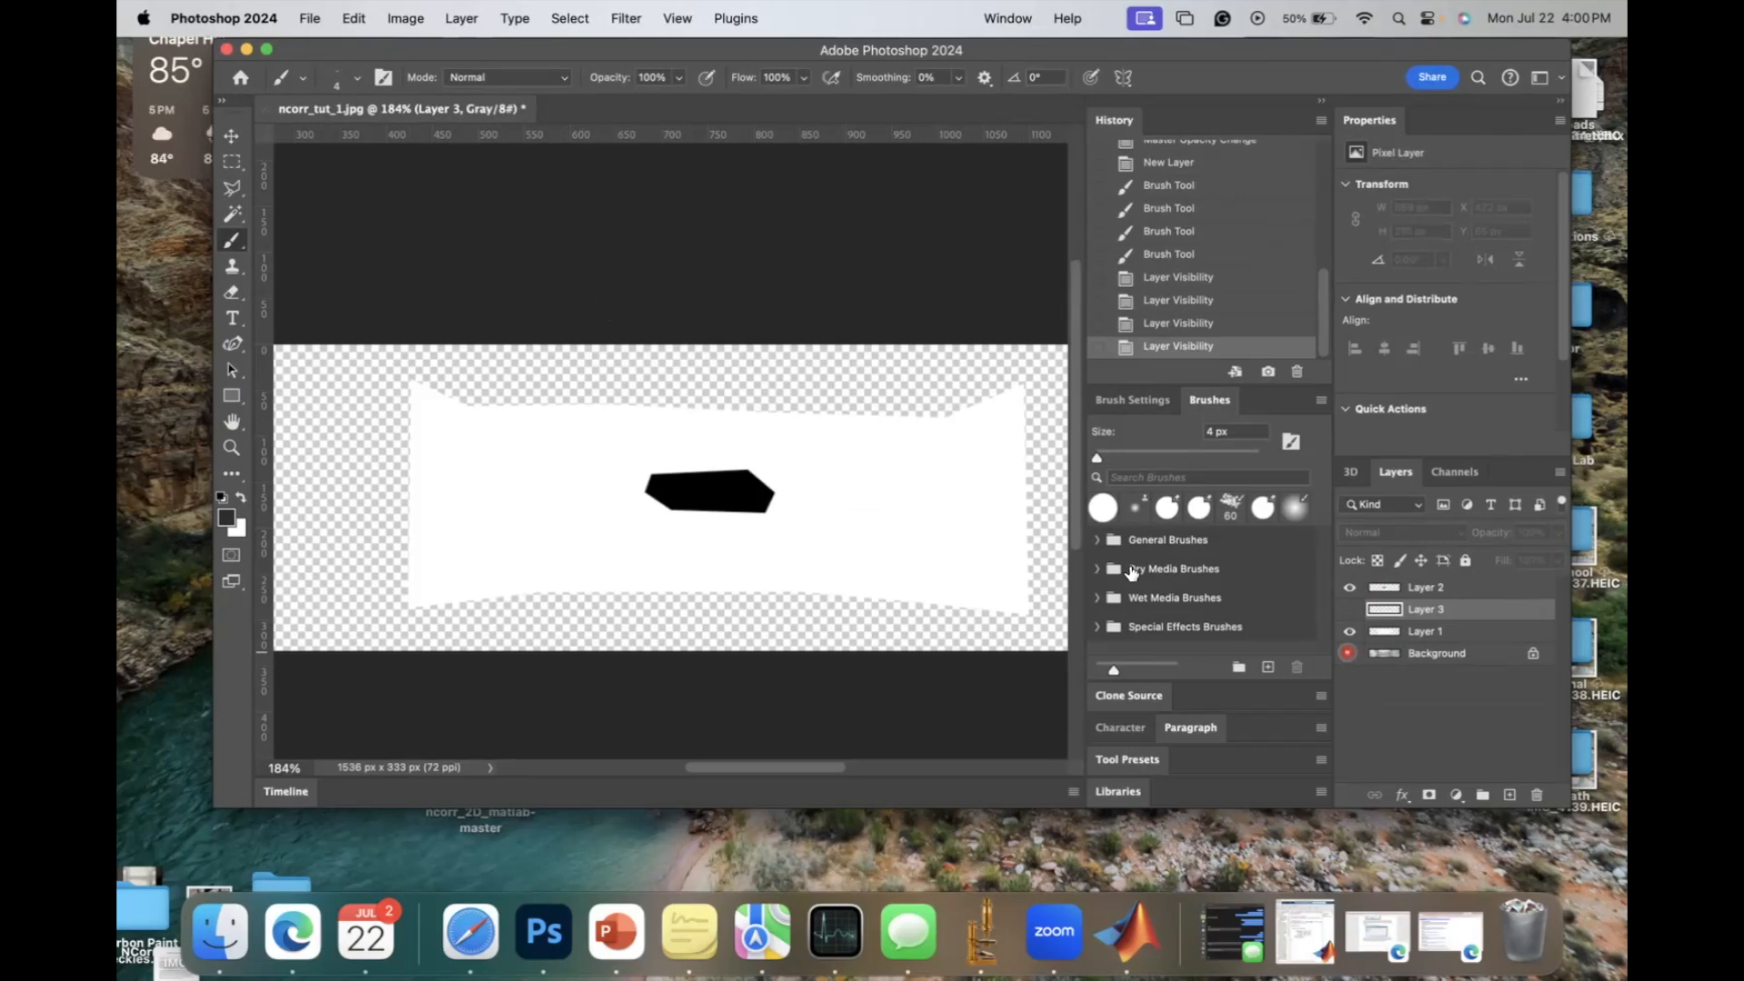
Step: Save a copy of the mask to the Desktop in PNG format as "ncorr_tut_1 roi.png"
click(309, 18)
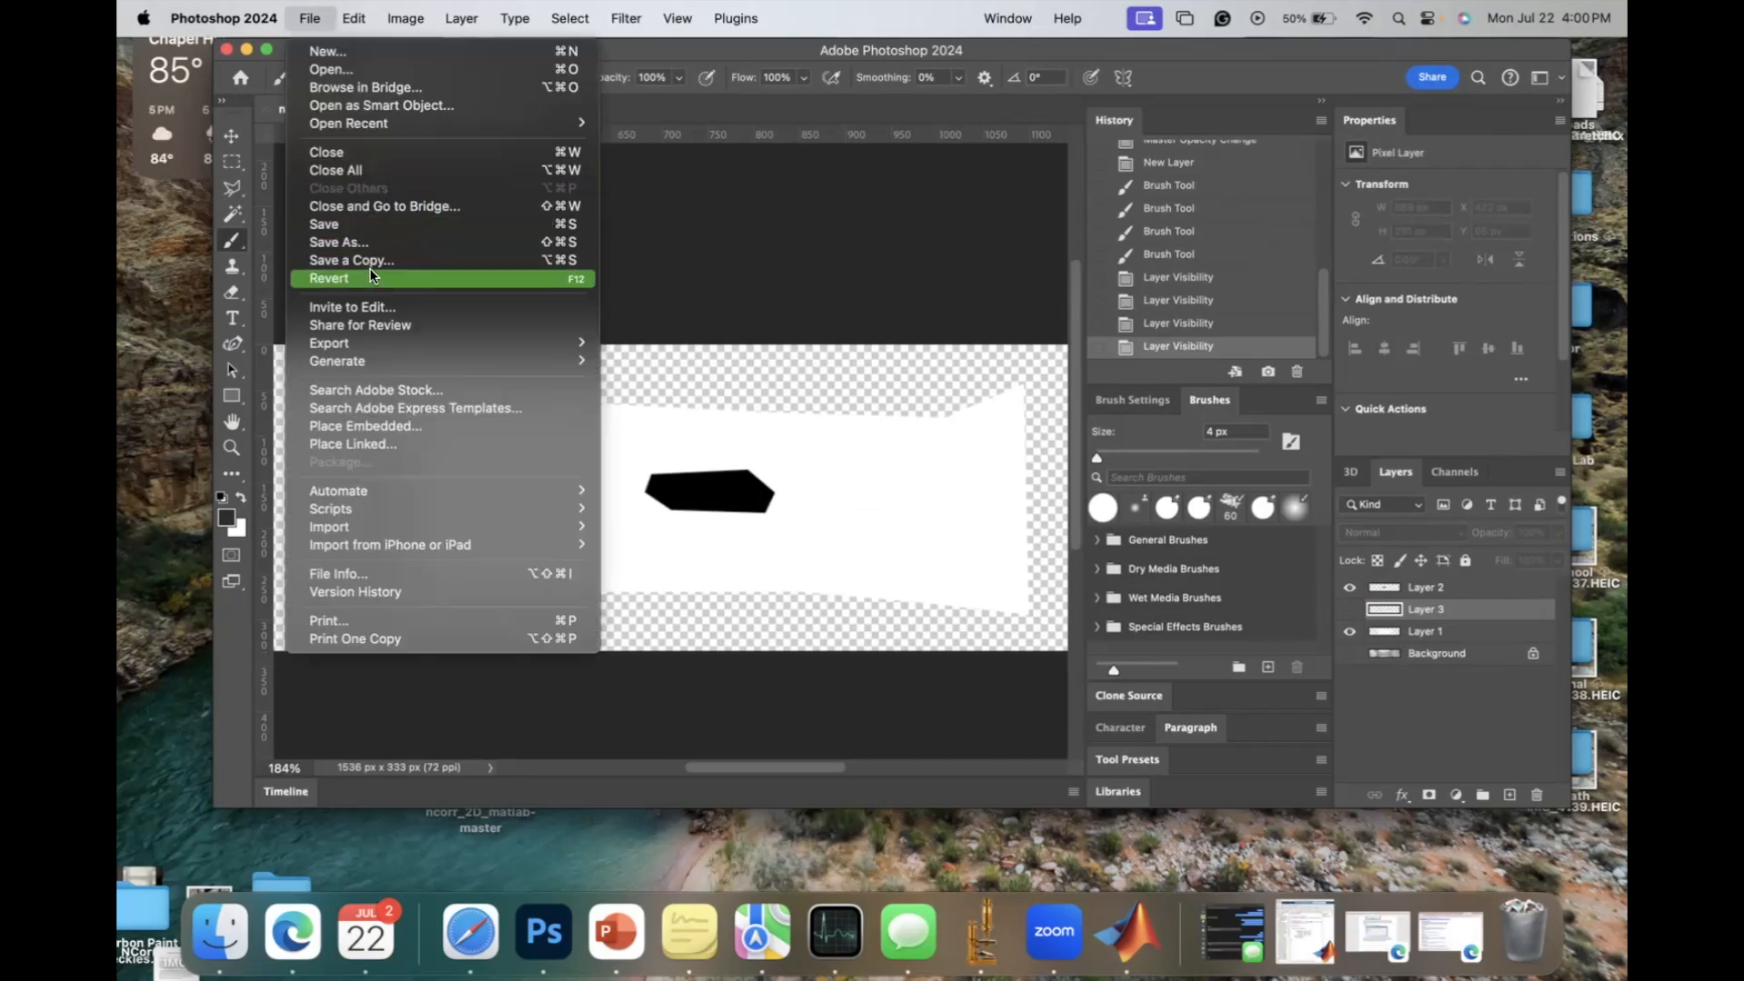
click(369, 261)
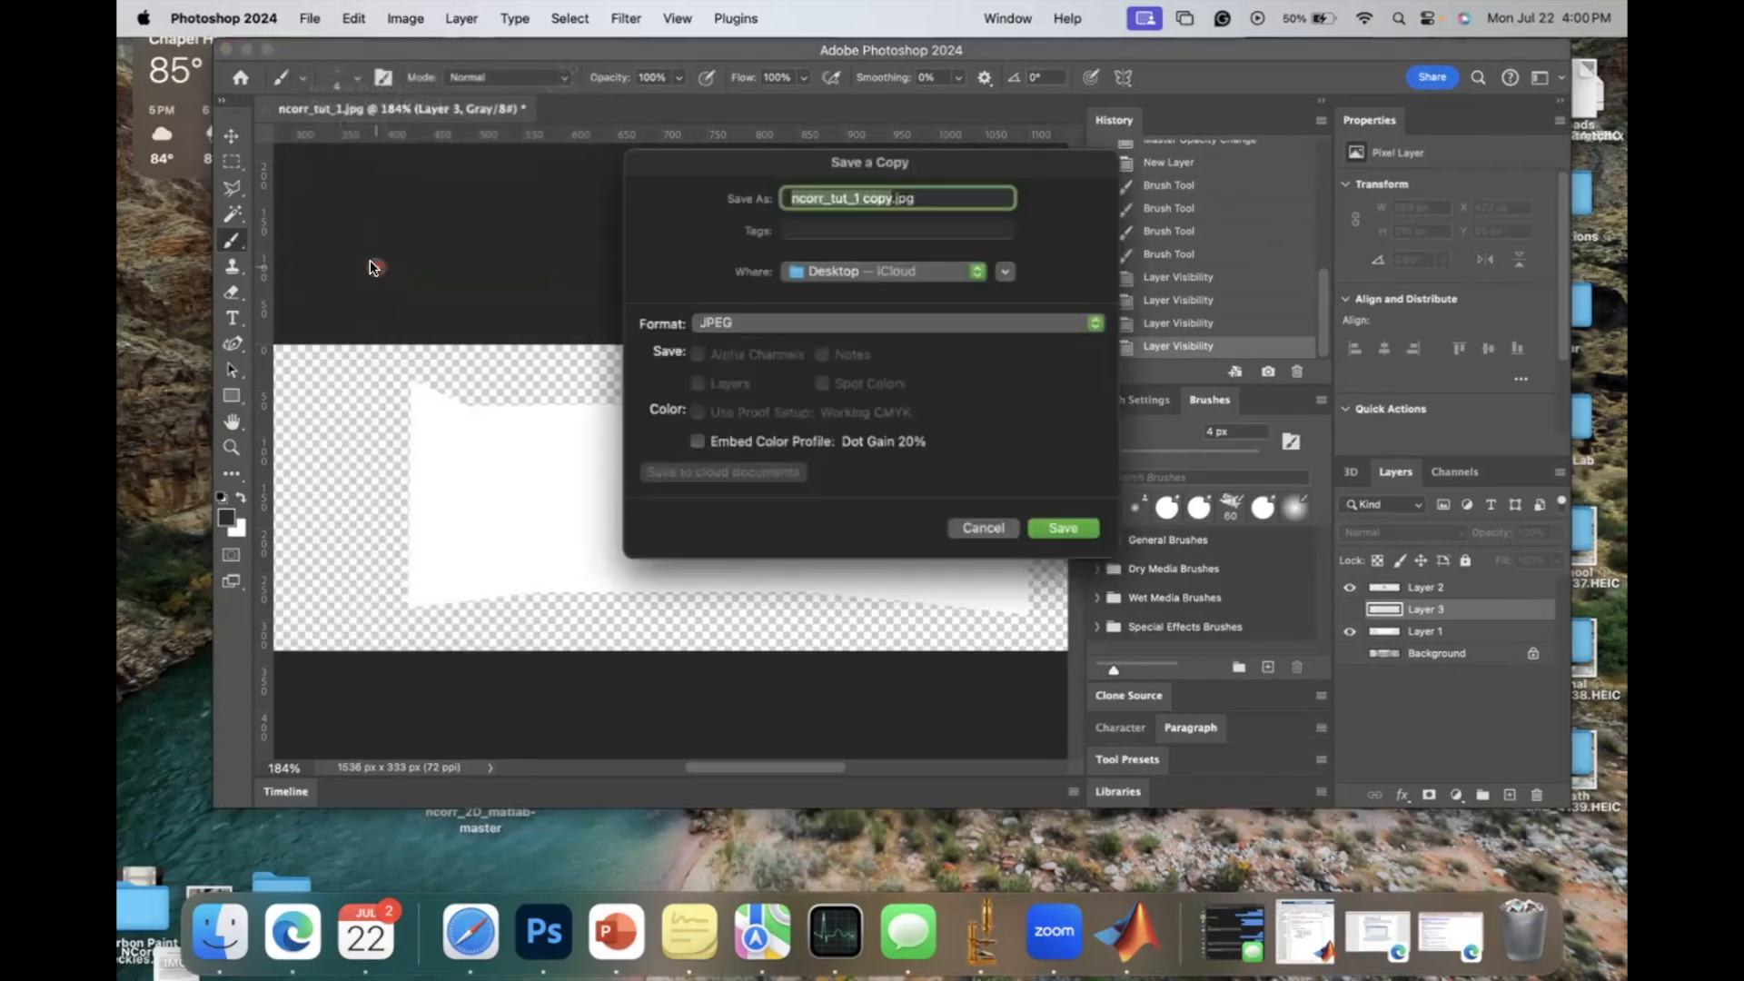
key(BackSpace)
key(BackSpace)
key(BackSpace)
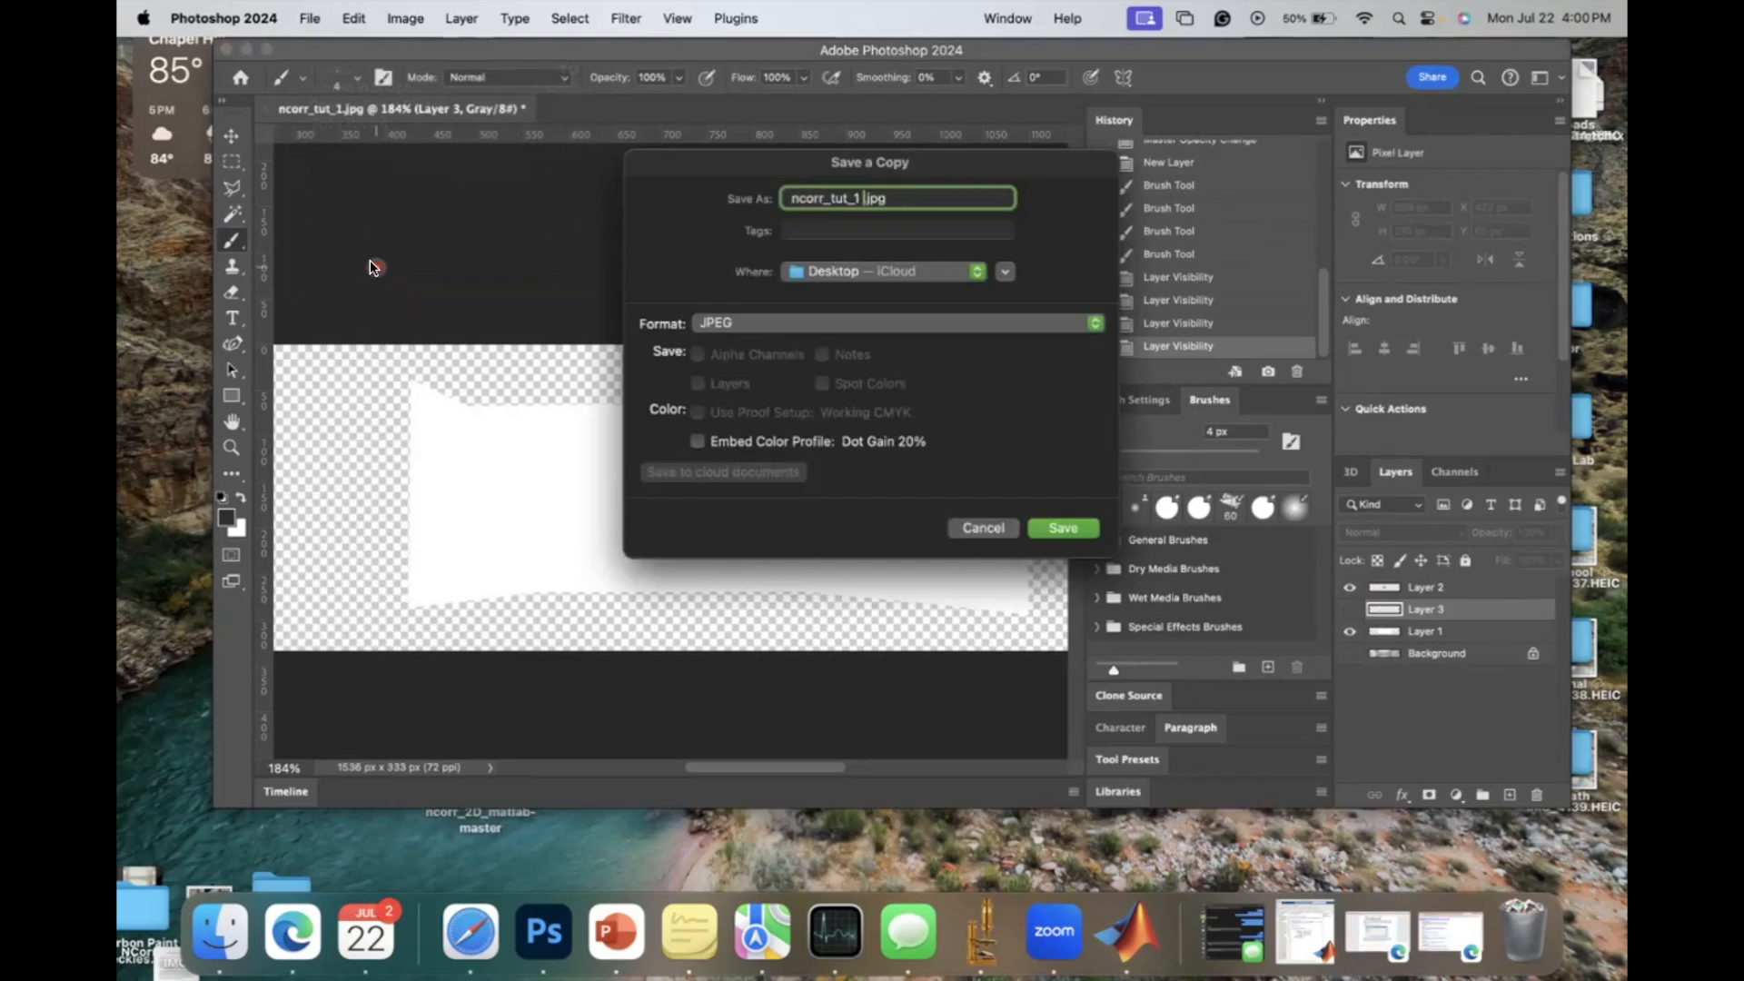
click(768, 327)
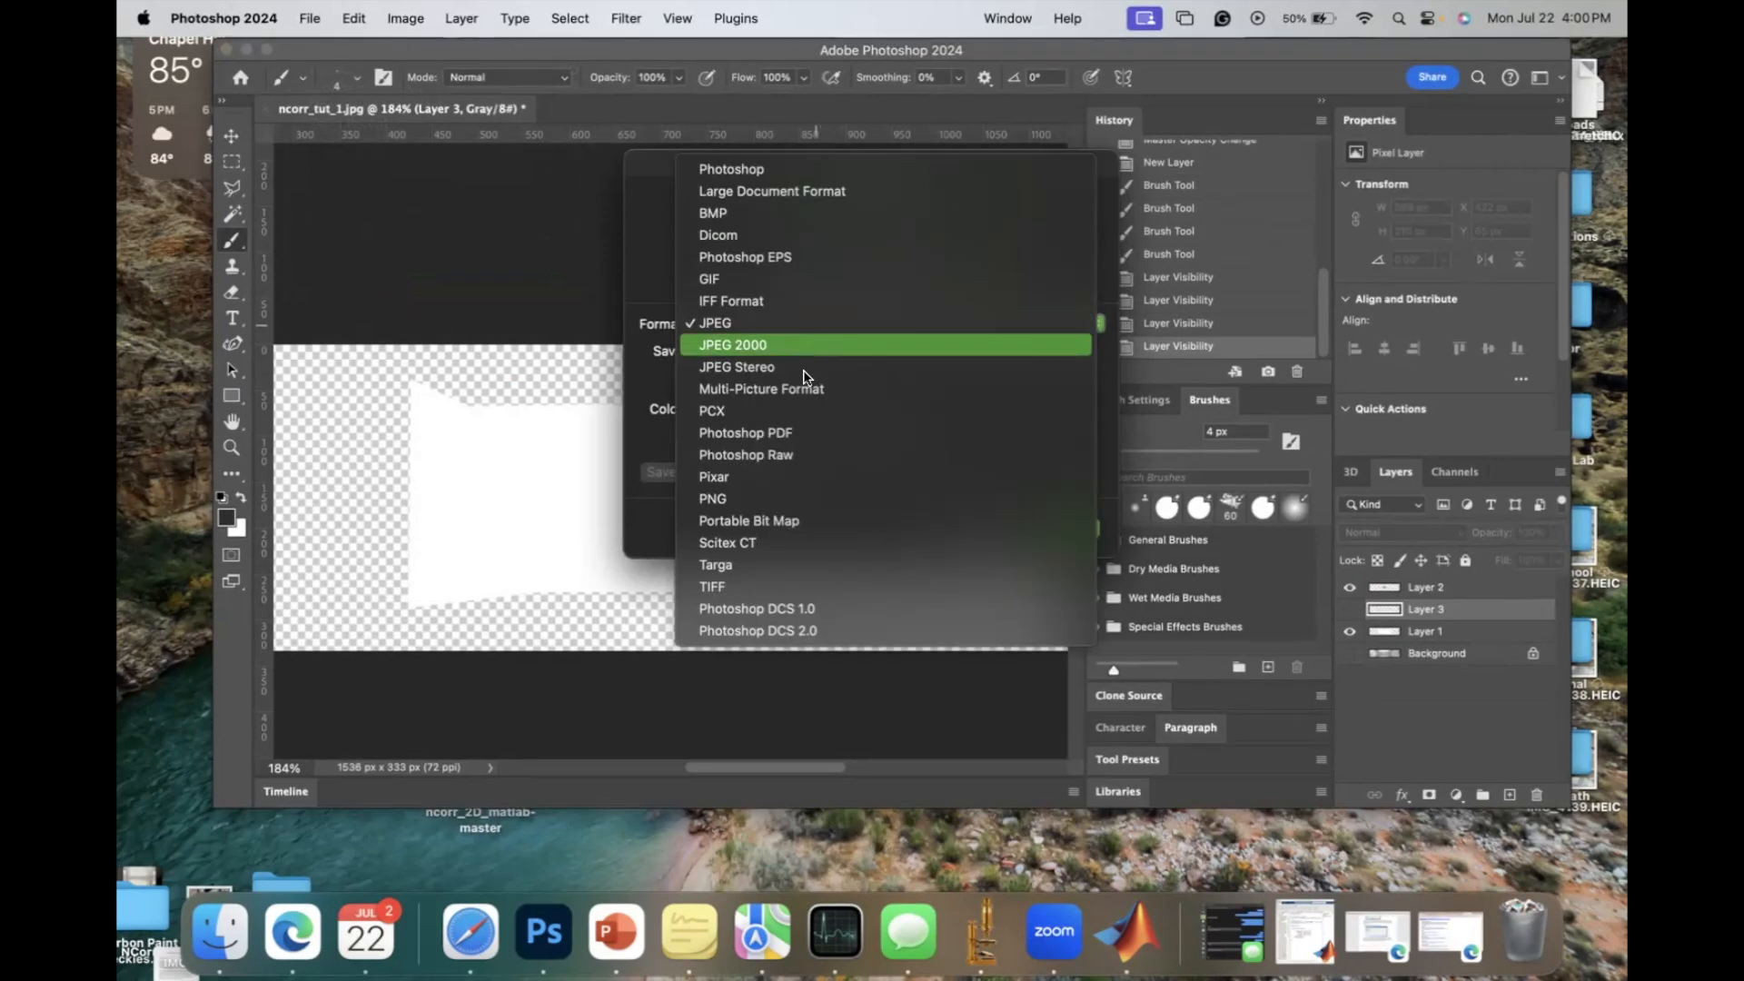
click(763, 496)
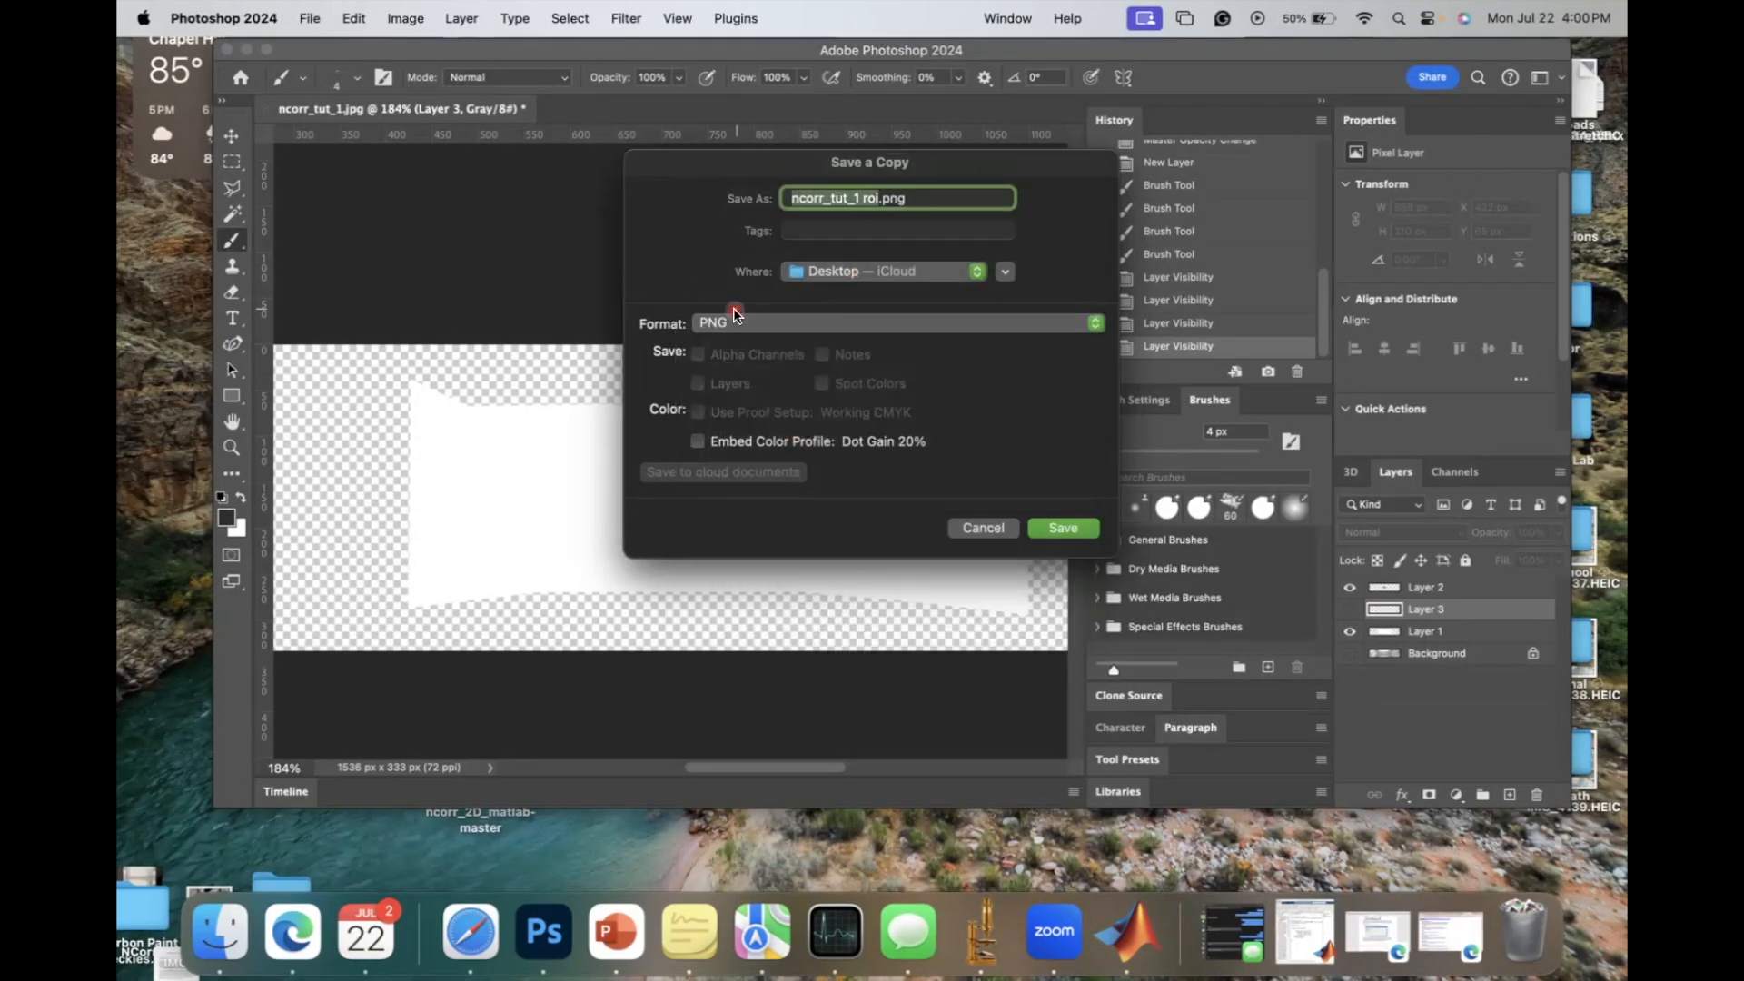
click(1045, 532)
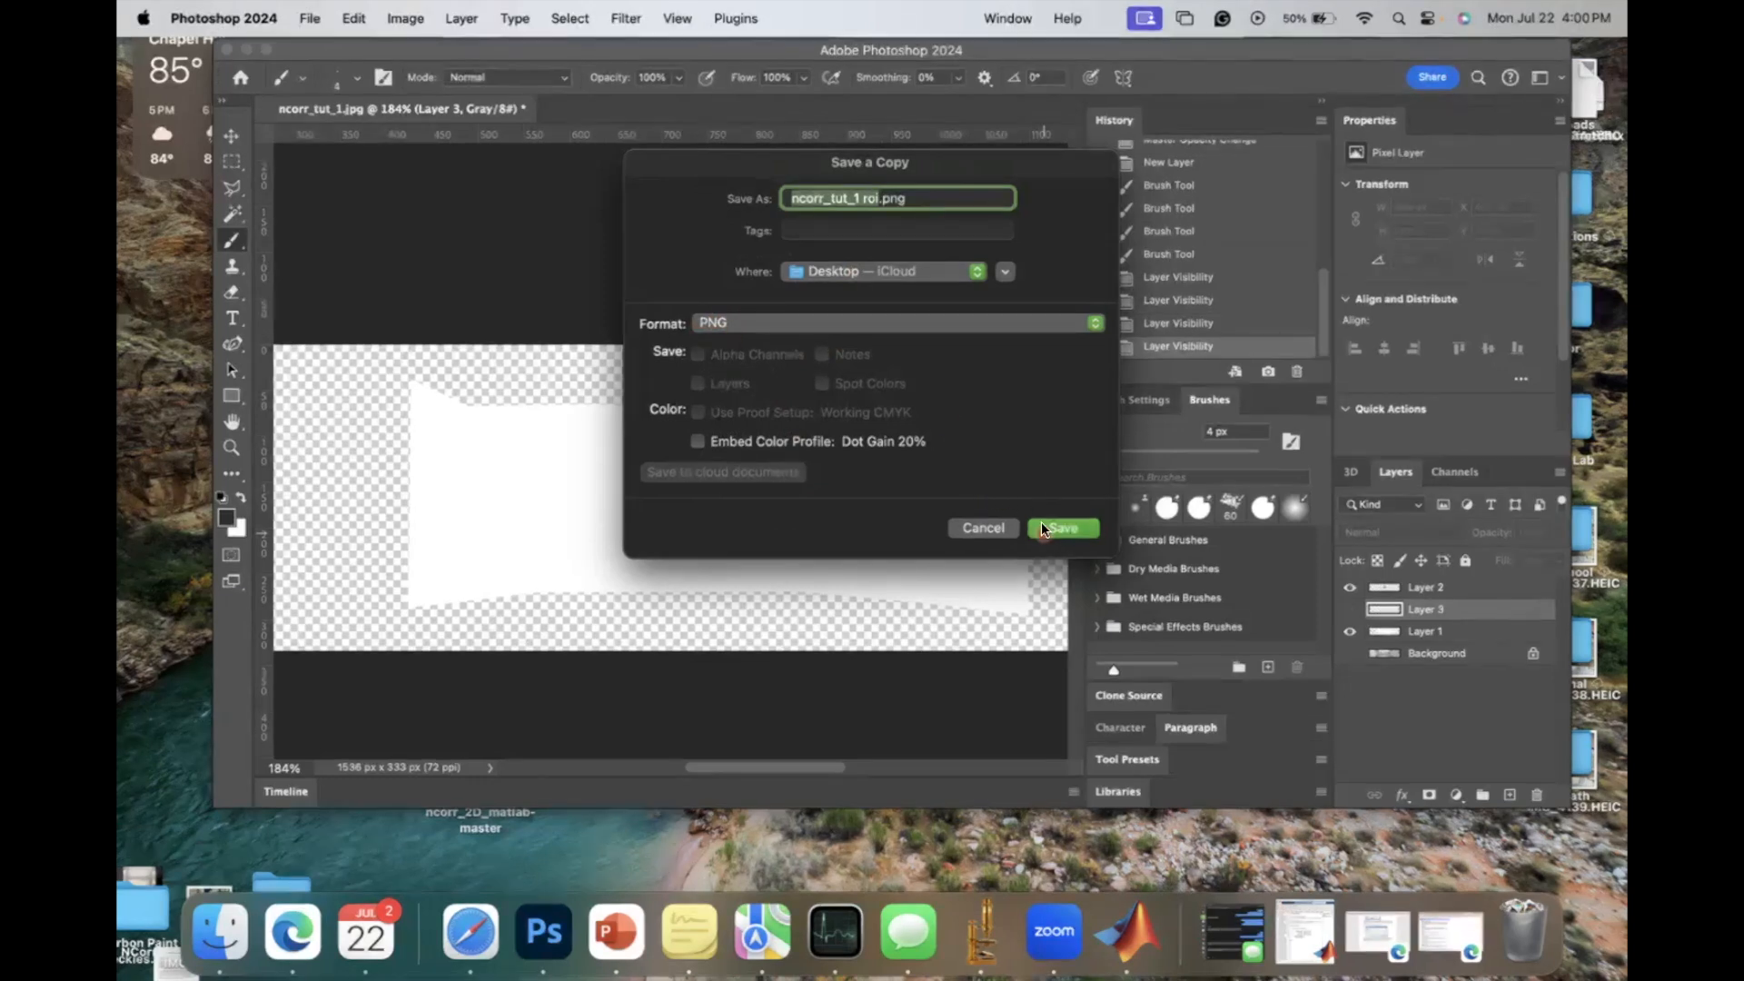
click(1001, 421)
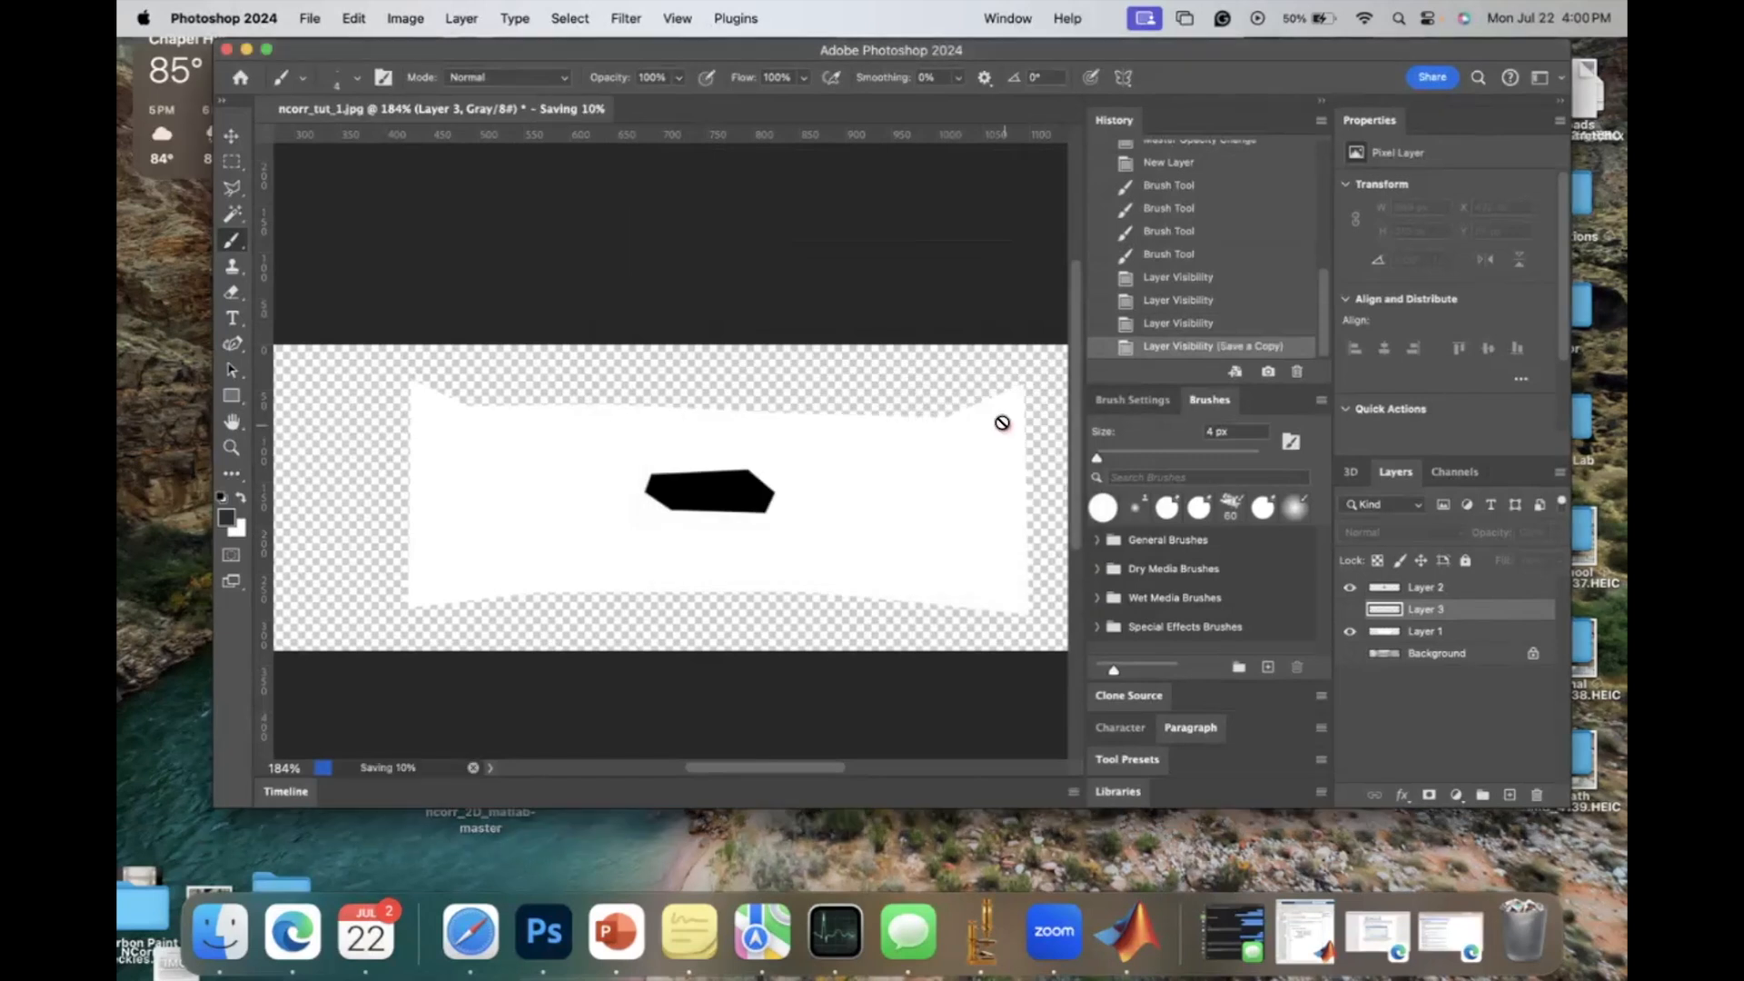
Step: Switch to MATLAB, run handles_ncorr = ncorr to launch Ncorr, and move its window higher on the screen
key(super+Tab)
key(Up)
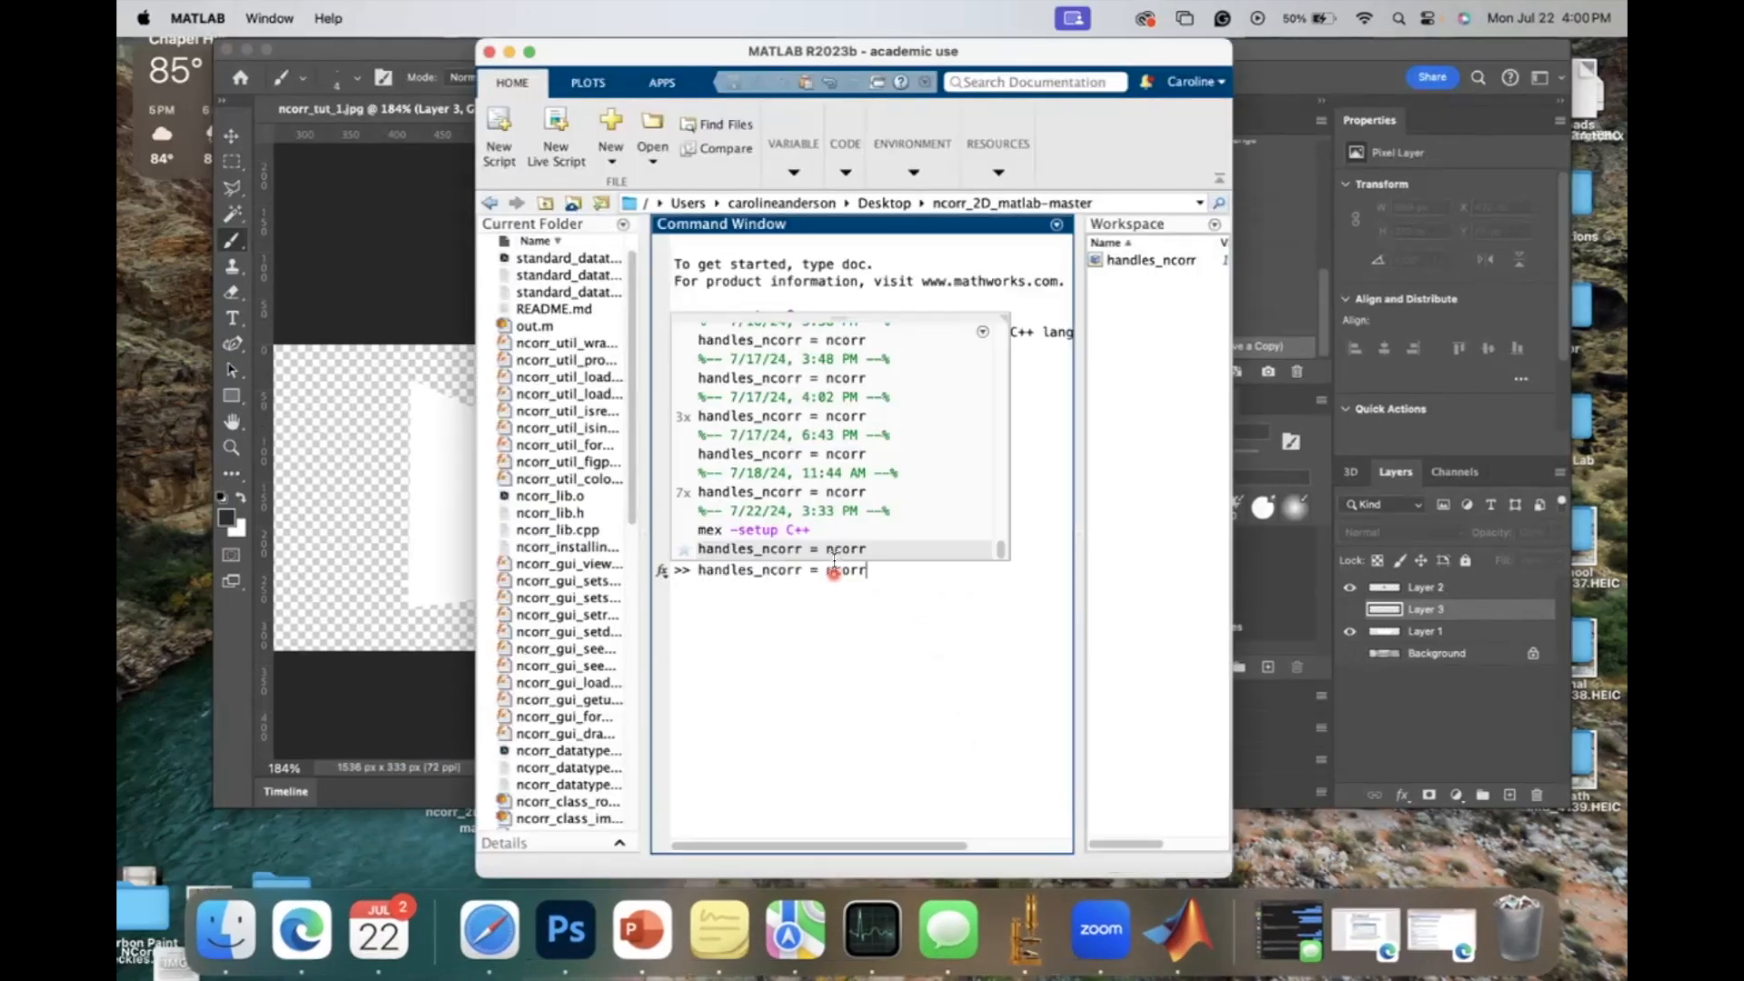
key(Return)
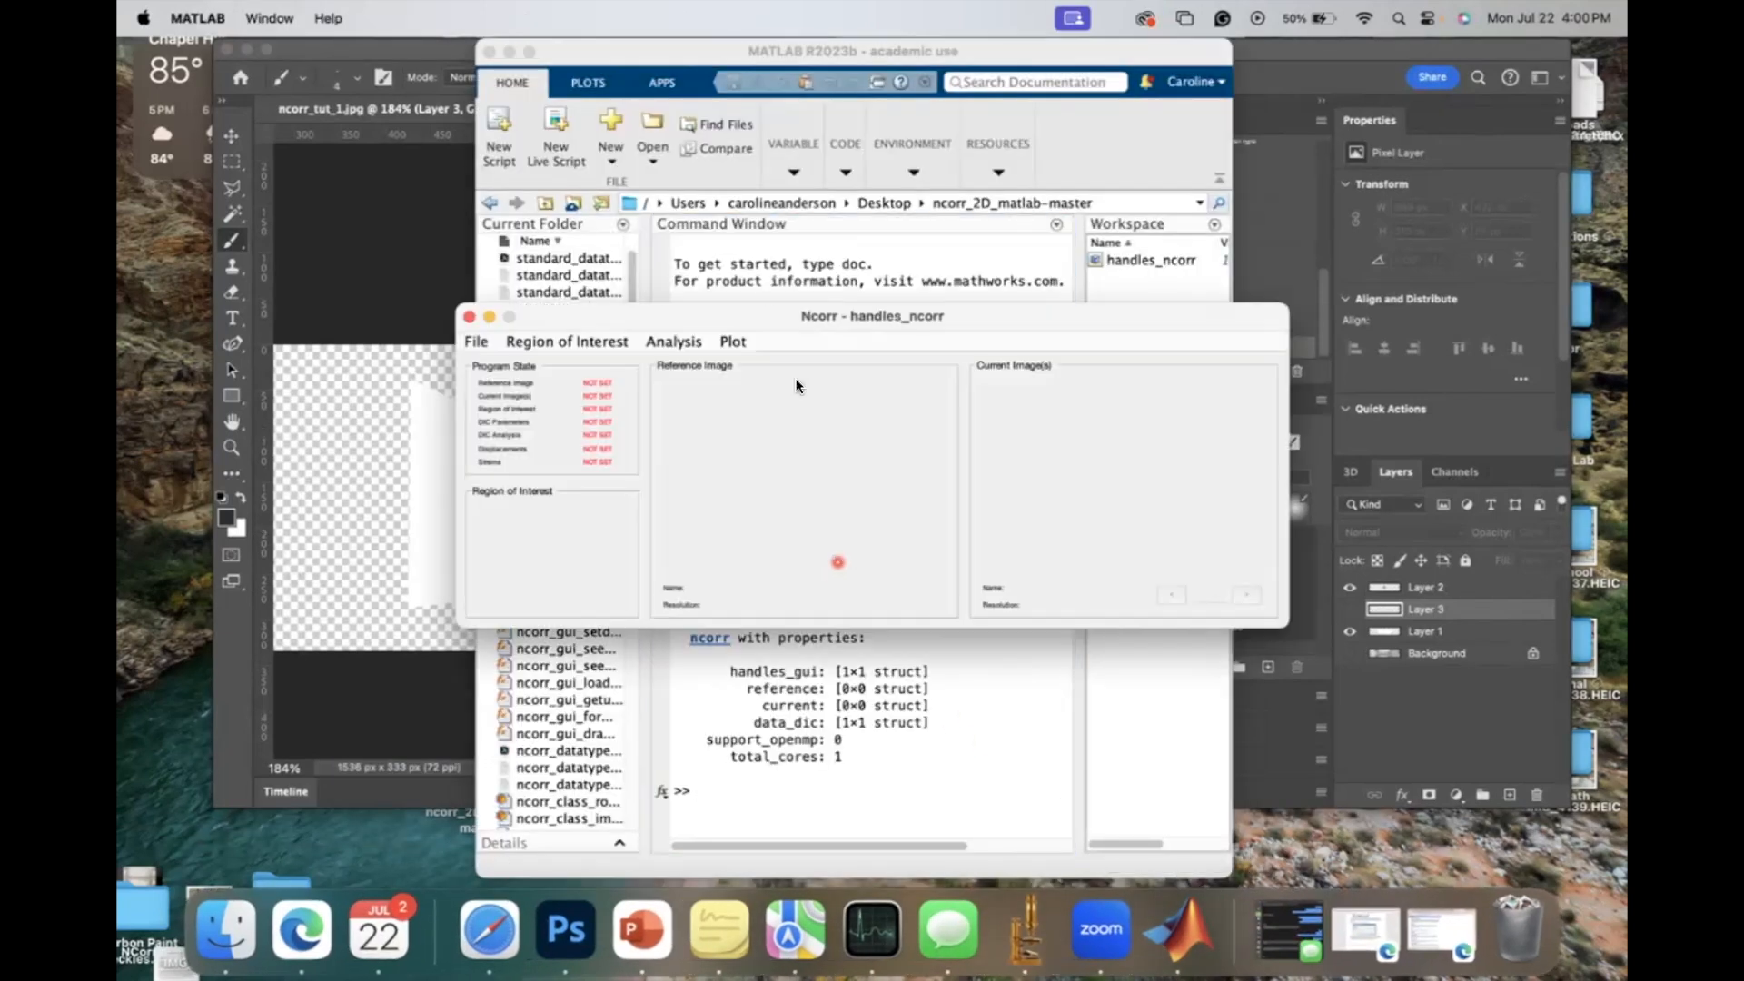
drag(709, 314, 824, 174)
Step: Load ncorr_tut_1.jpg from the Desktop as the reference image
click(587, 211)
click(636, 225)
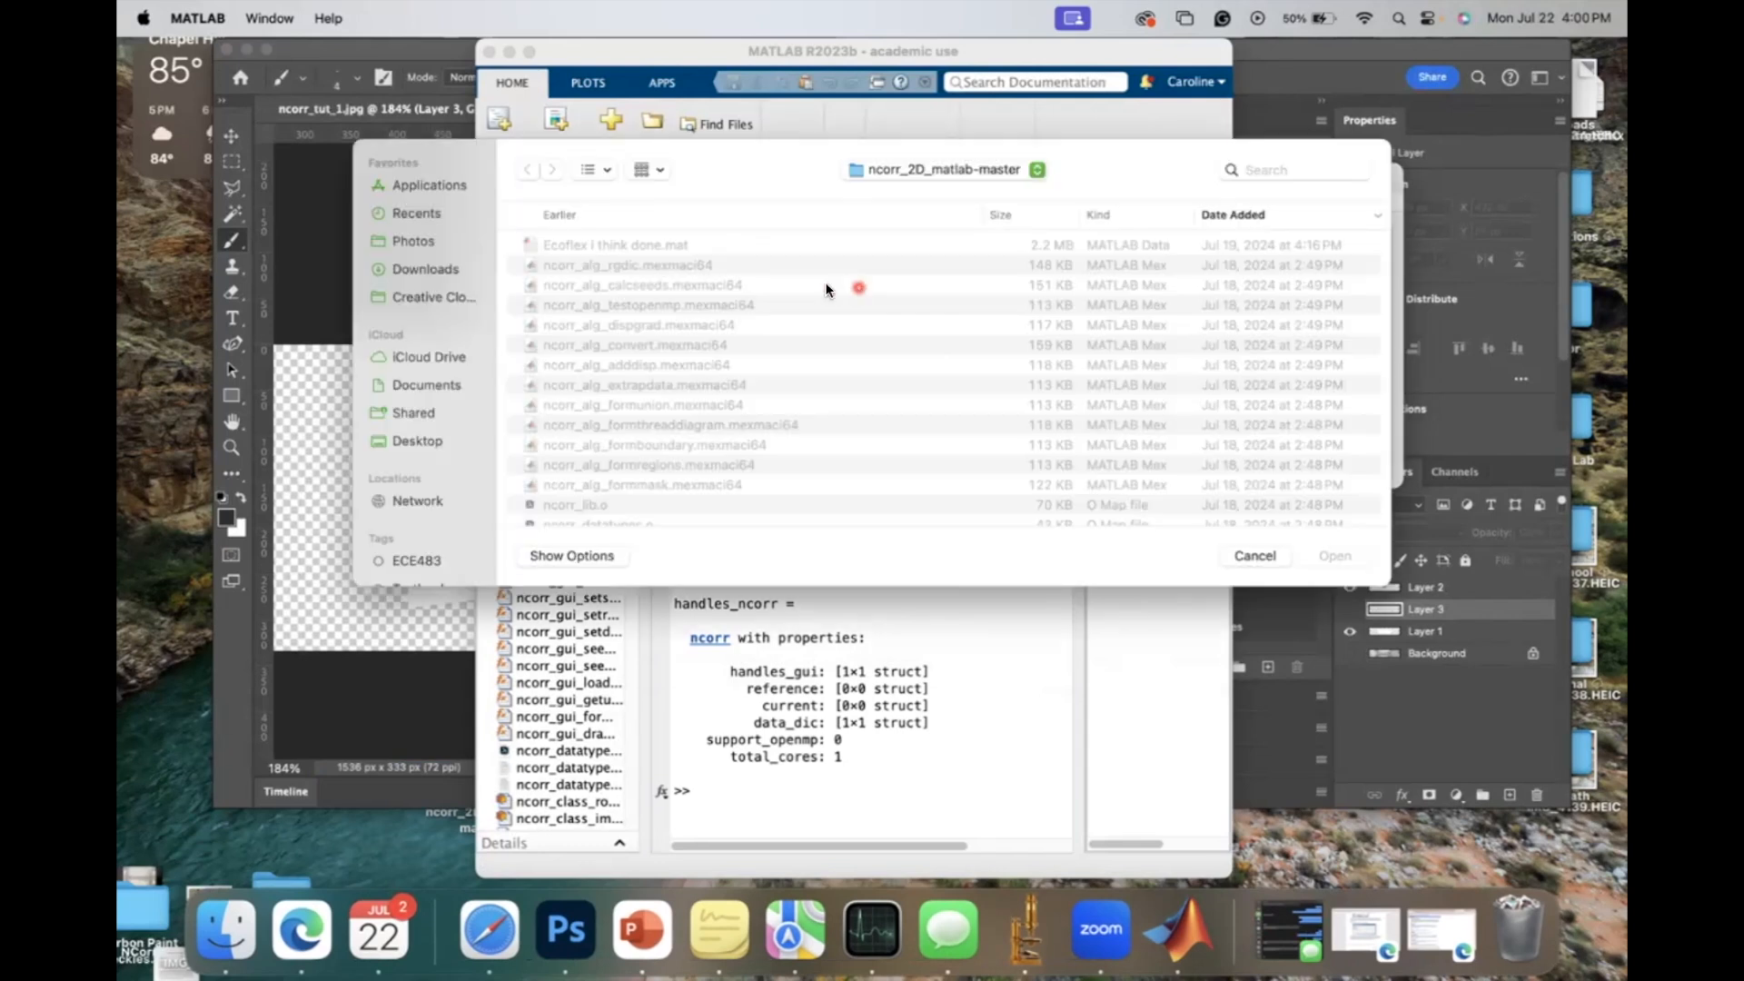
click(404, 442)
scroll(707, 385, down, 10)
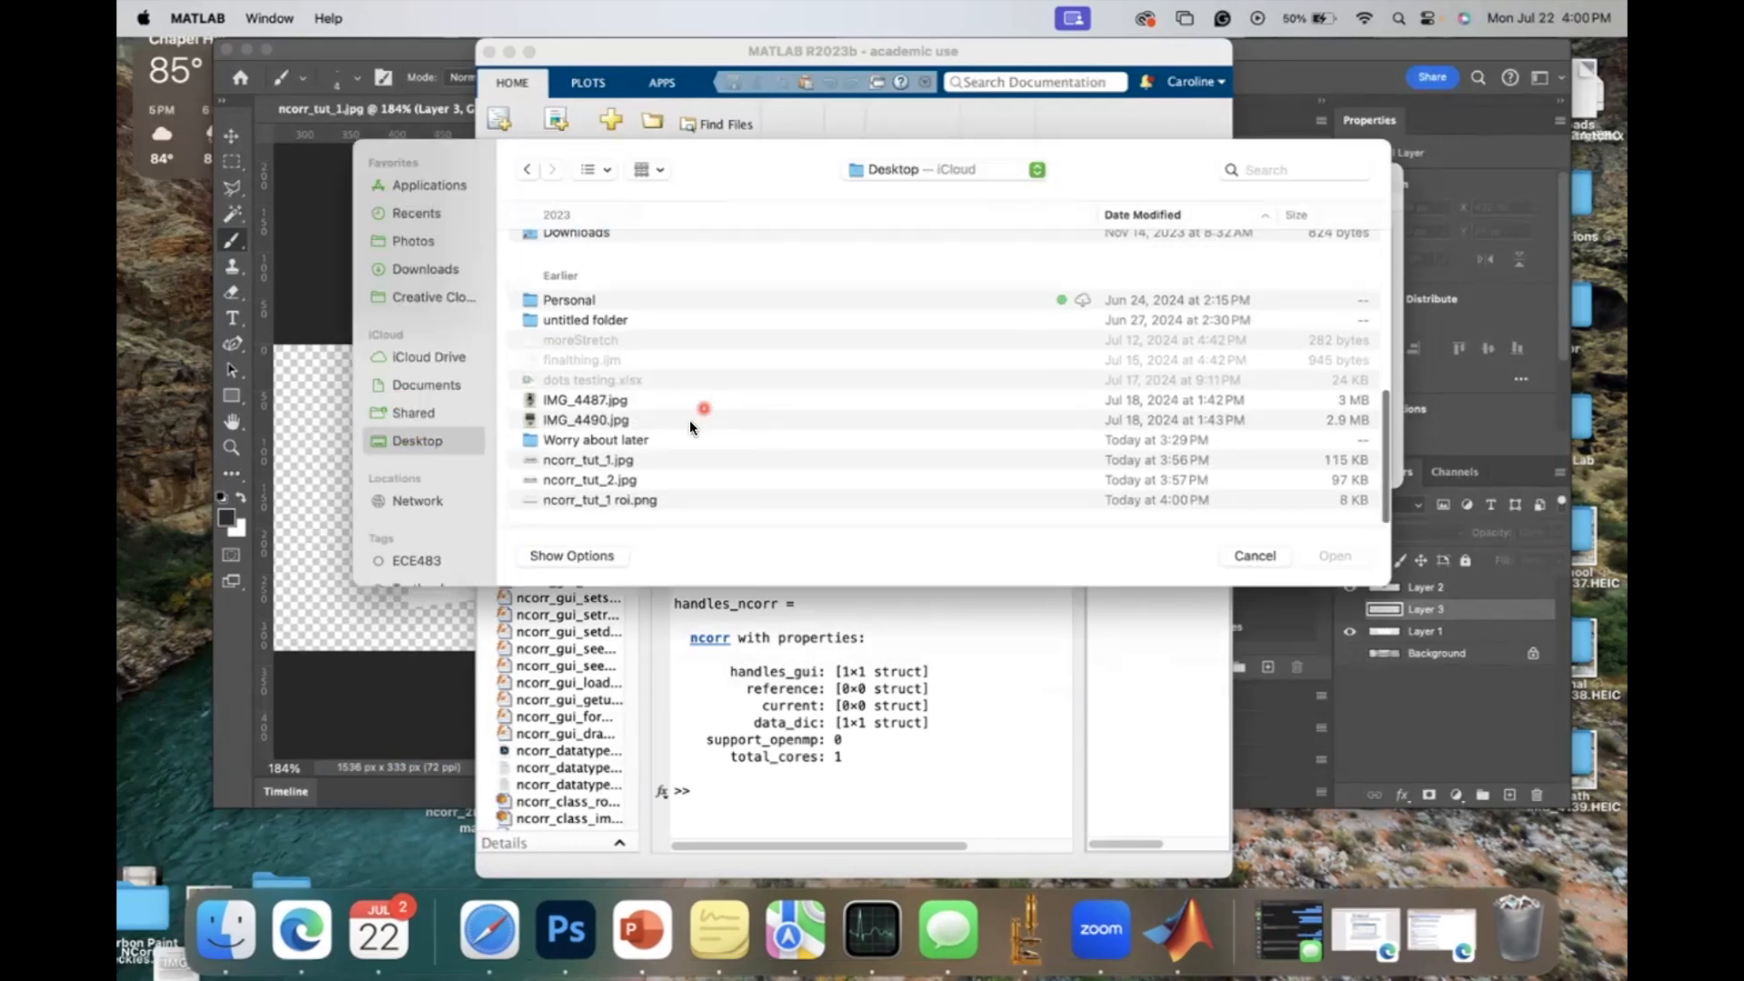
double_click(608, 467)
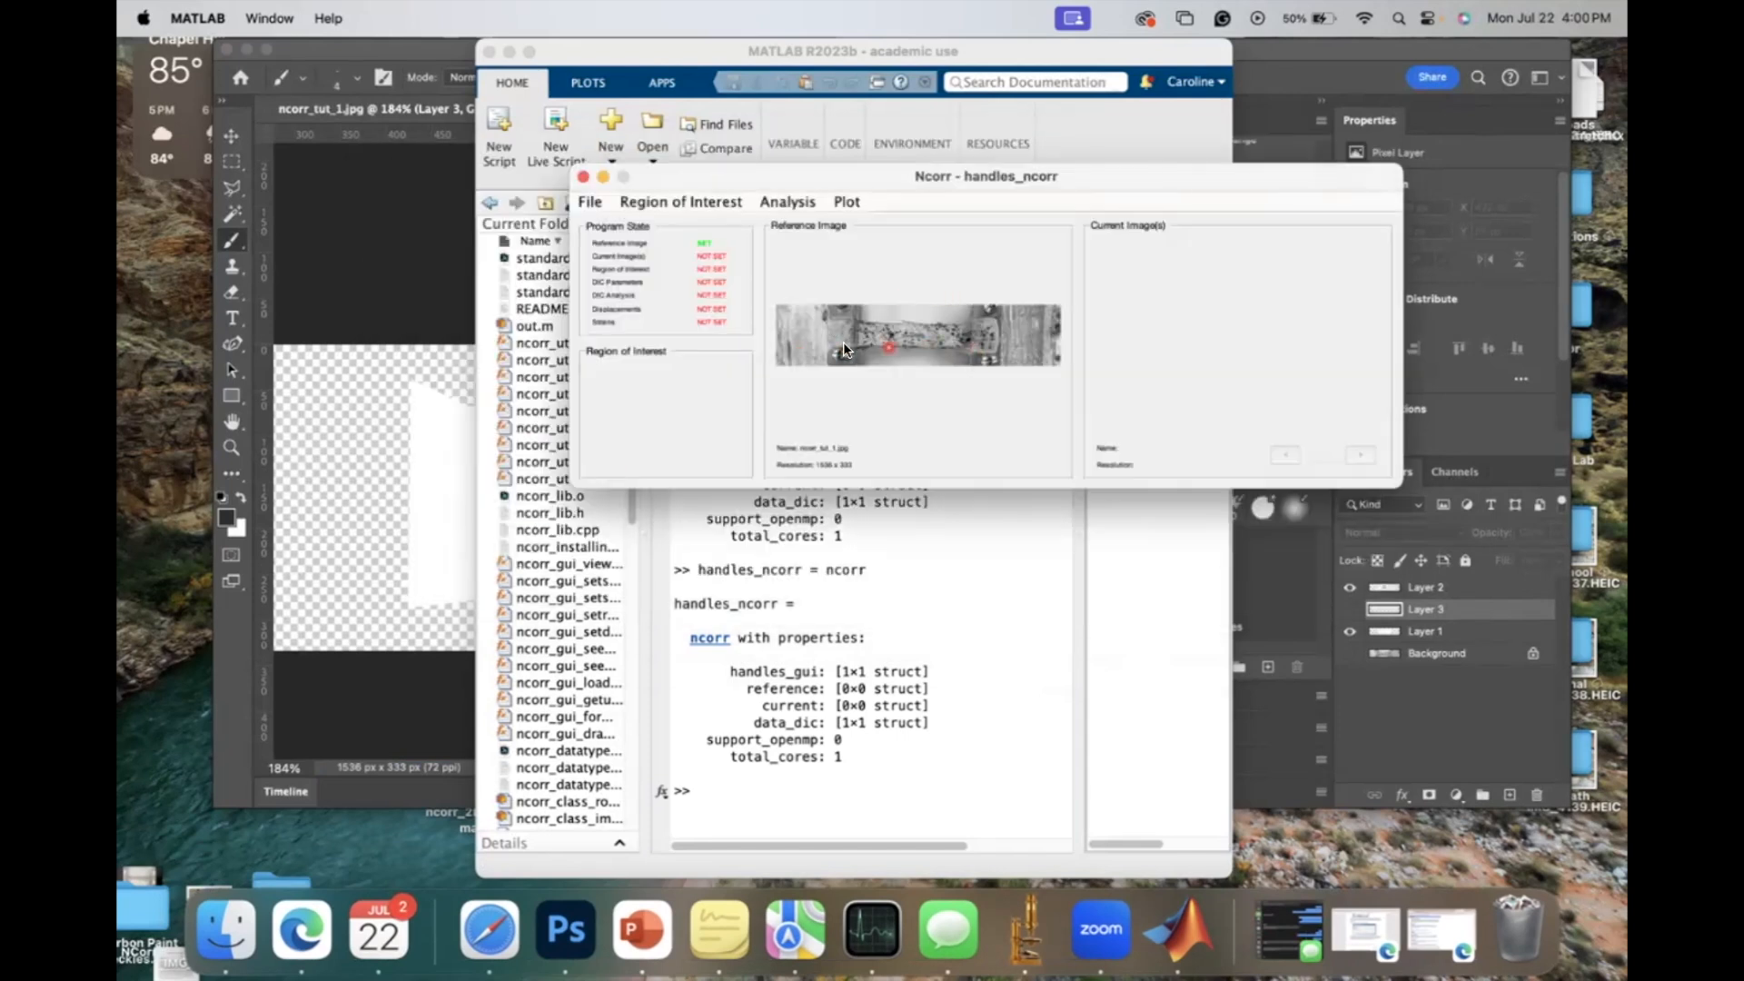
Step: Load ncorr_tut_2.jpg from the Desktop as the current image
click(589, 200)
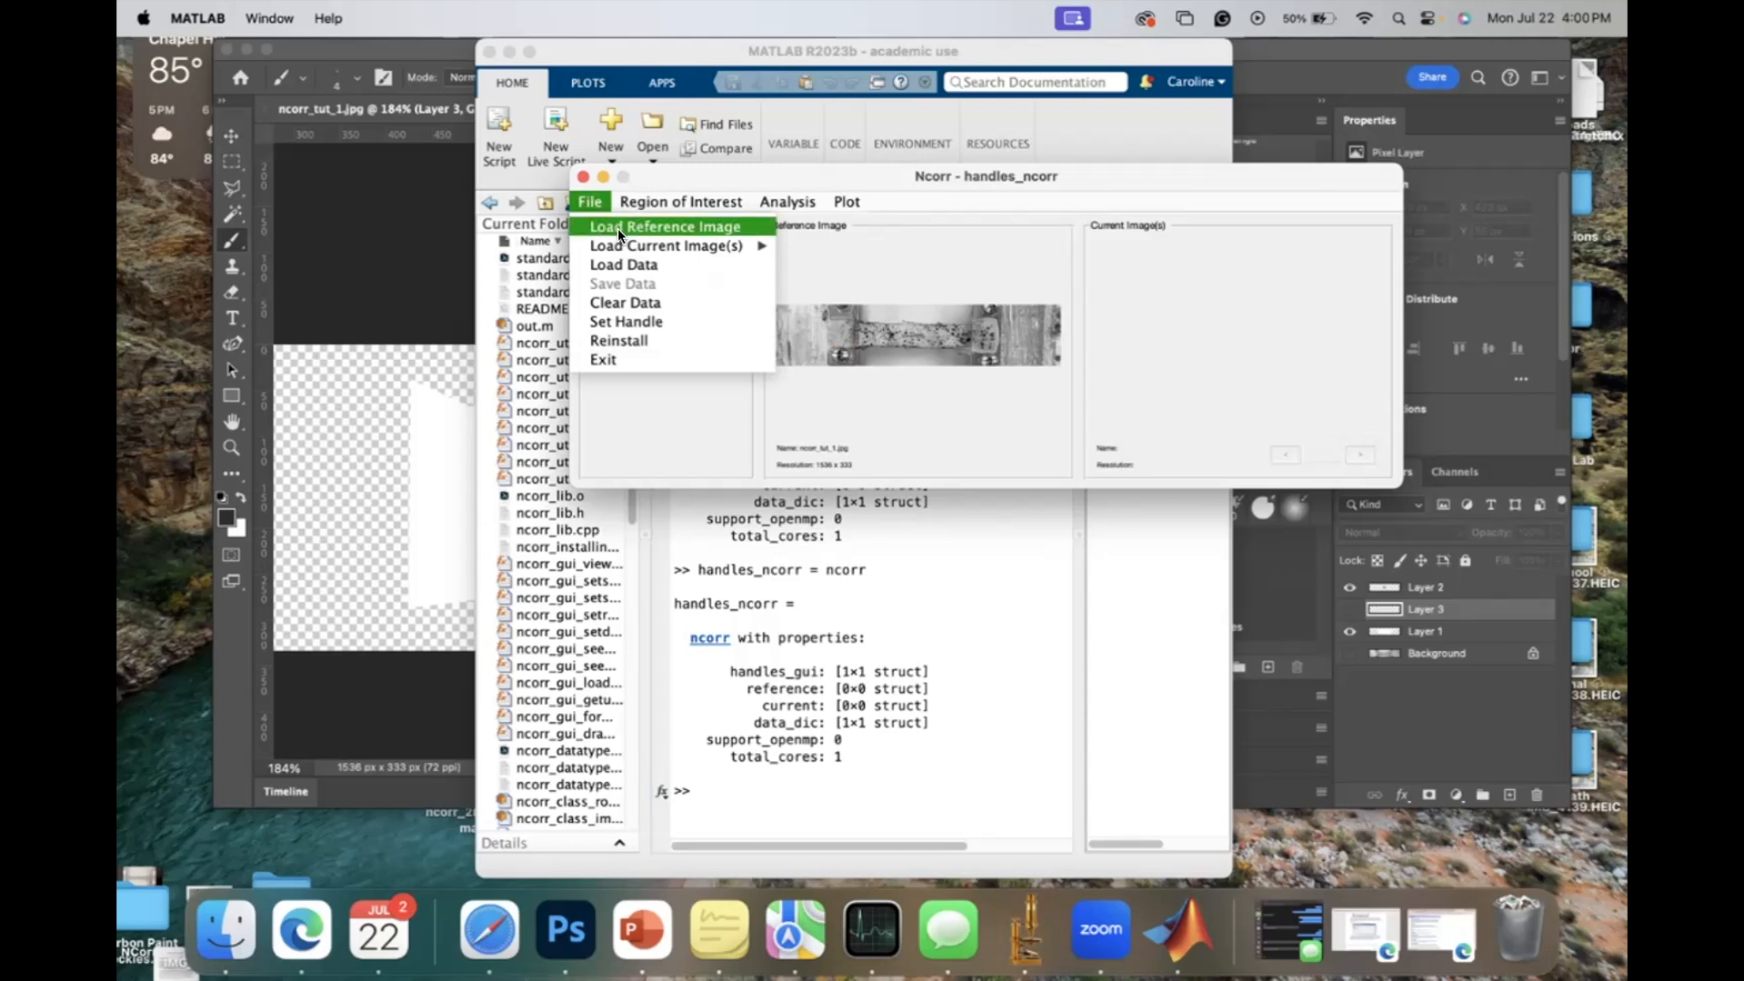
mouse_move(682, 245)
click(809, 264)
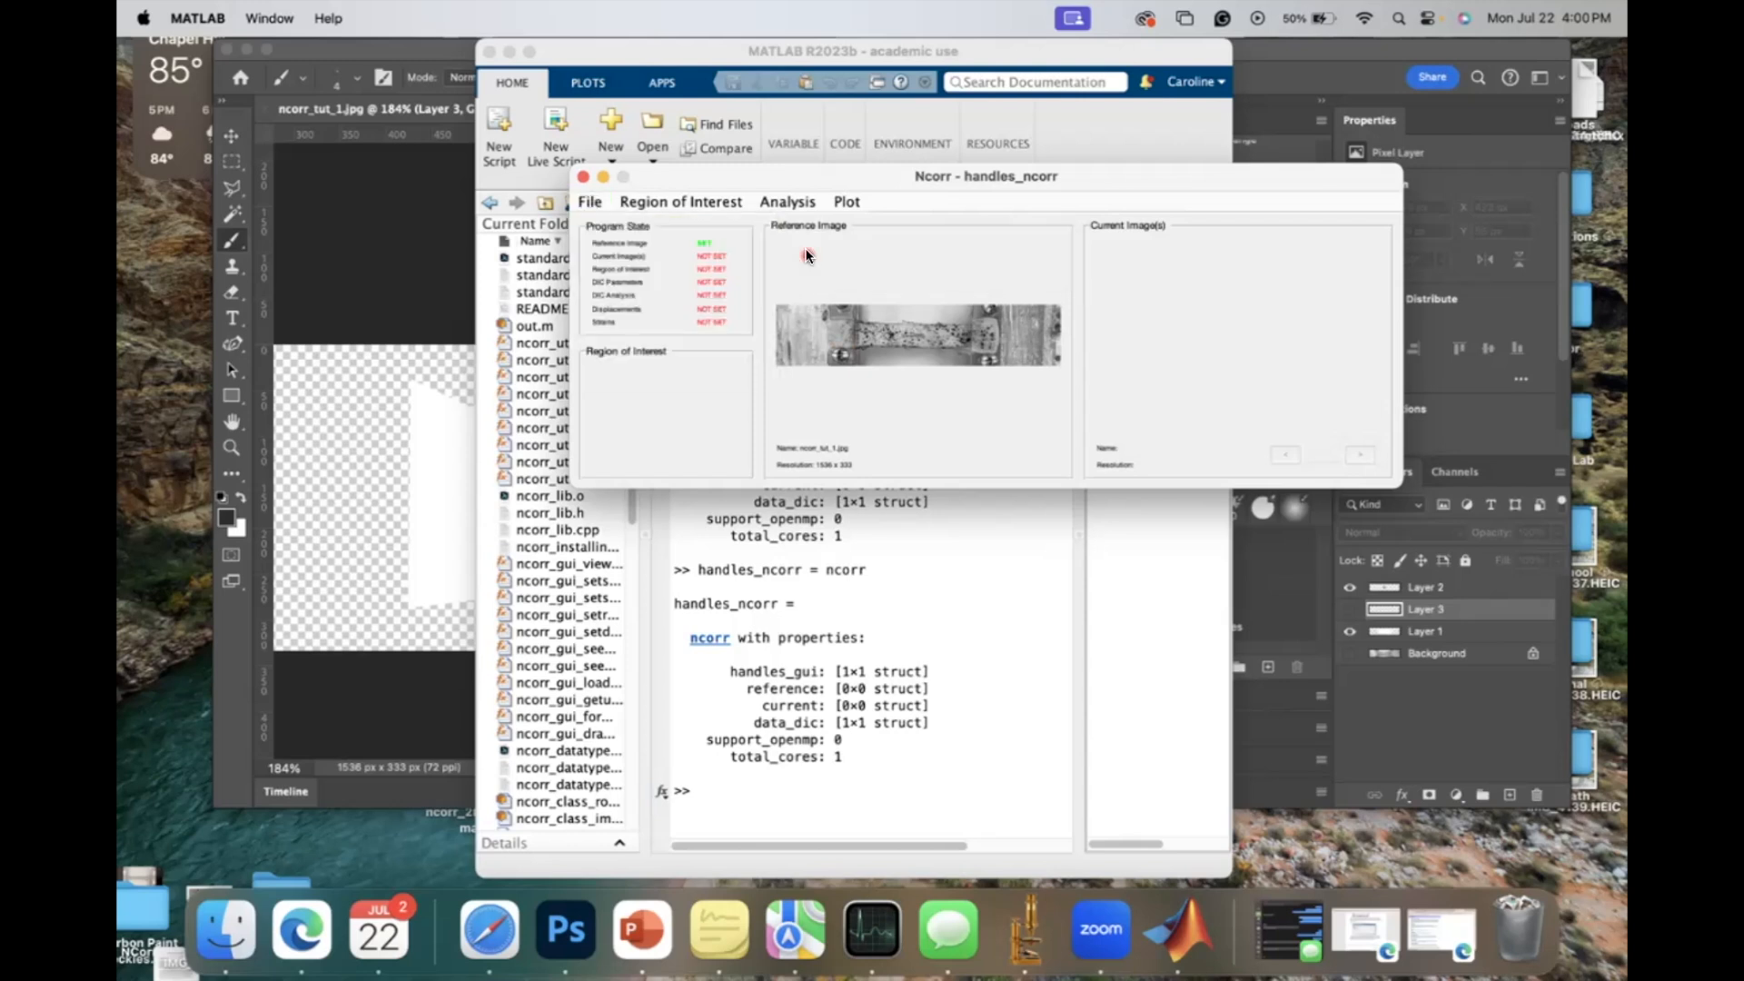
scroll(689, 442, down, 10)
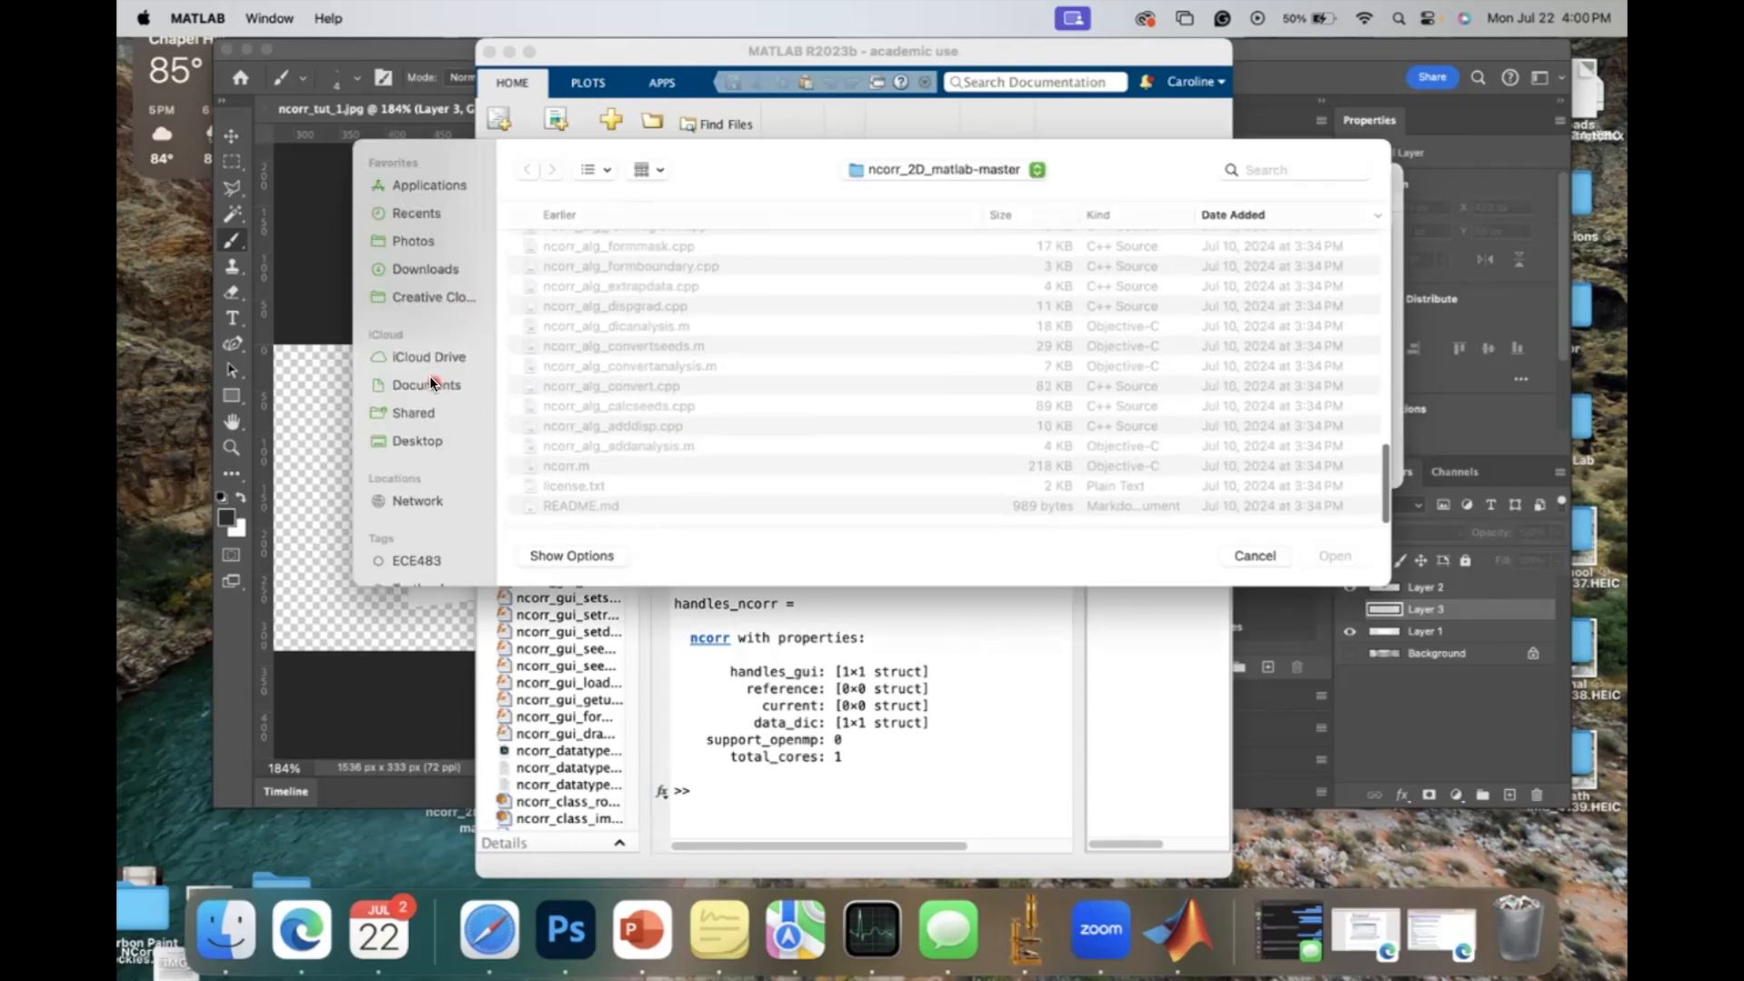
click(419, 441)
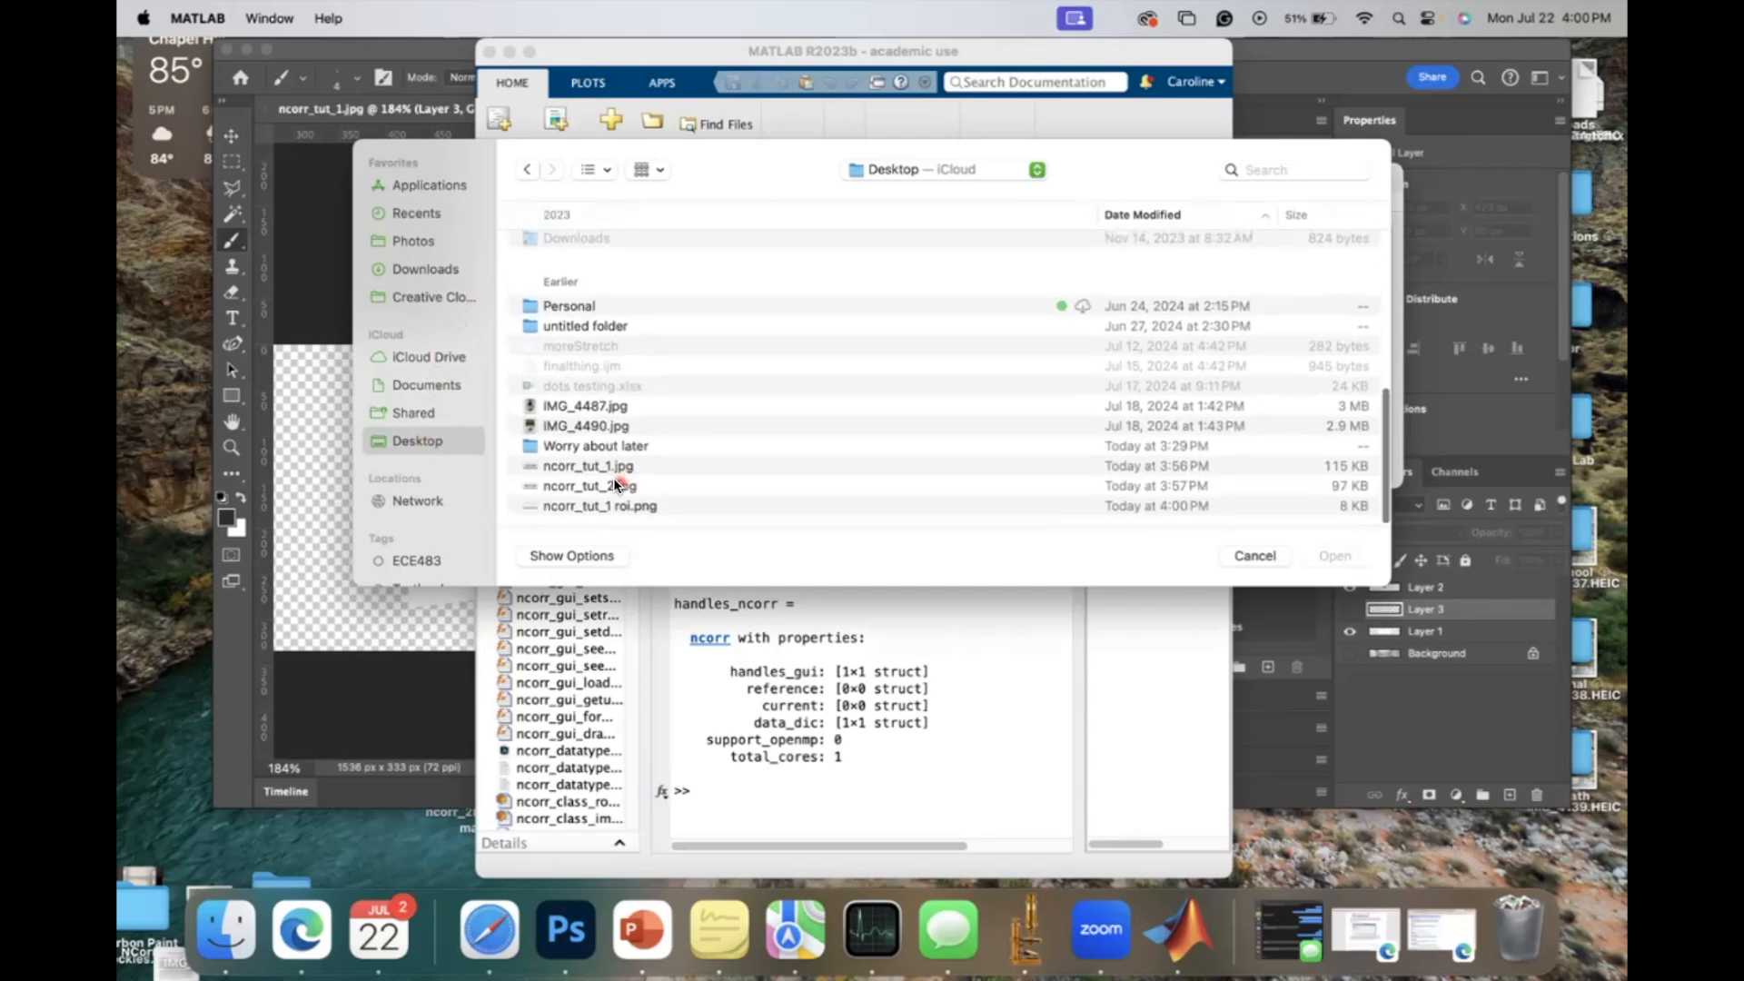
double_click(609, 479)
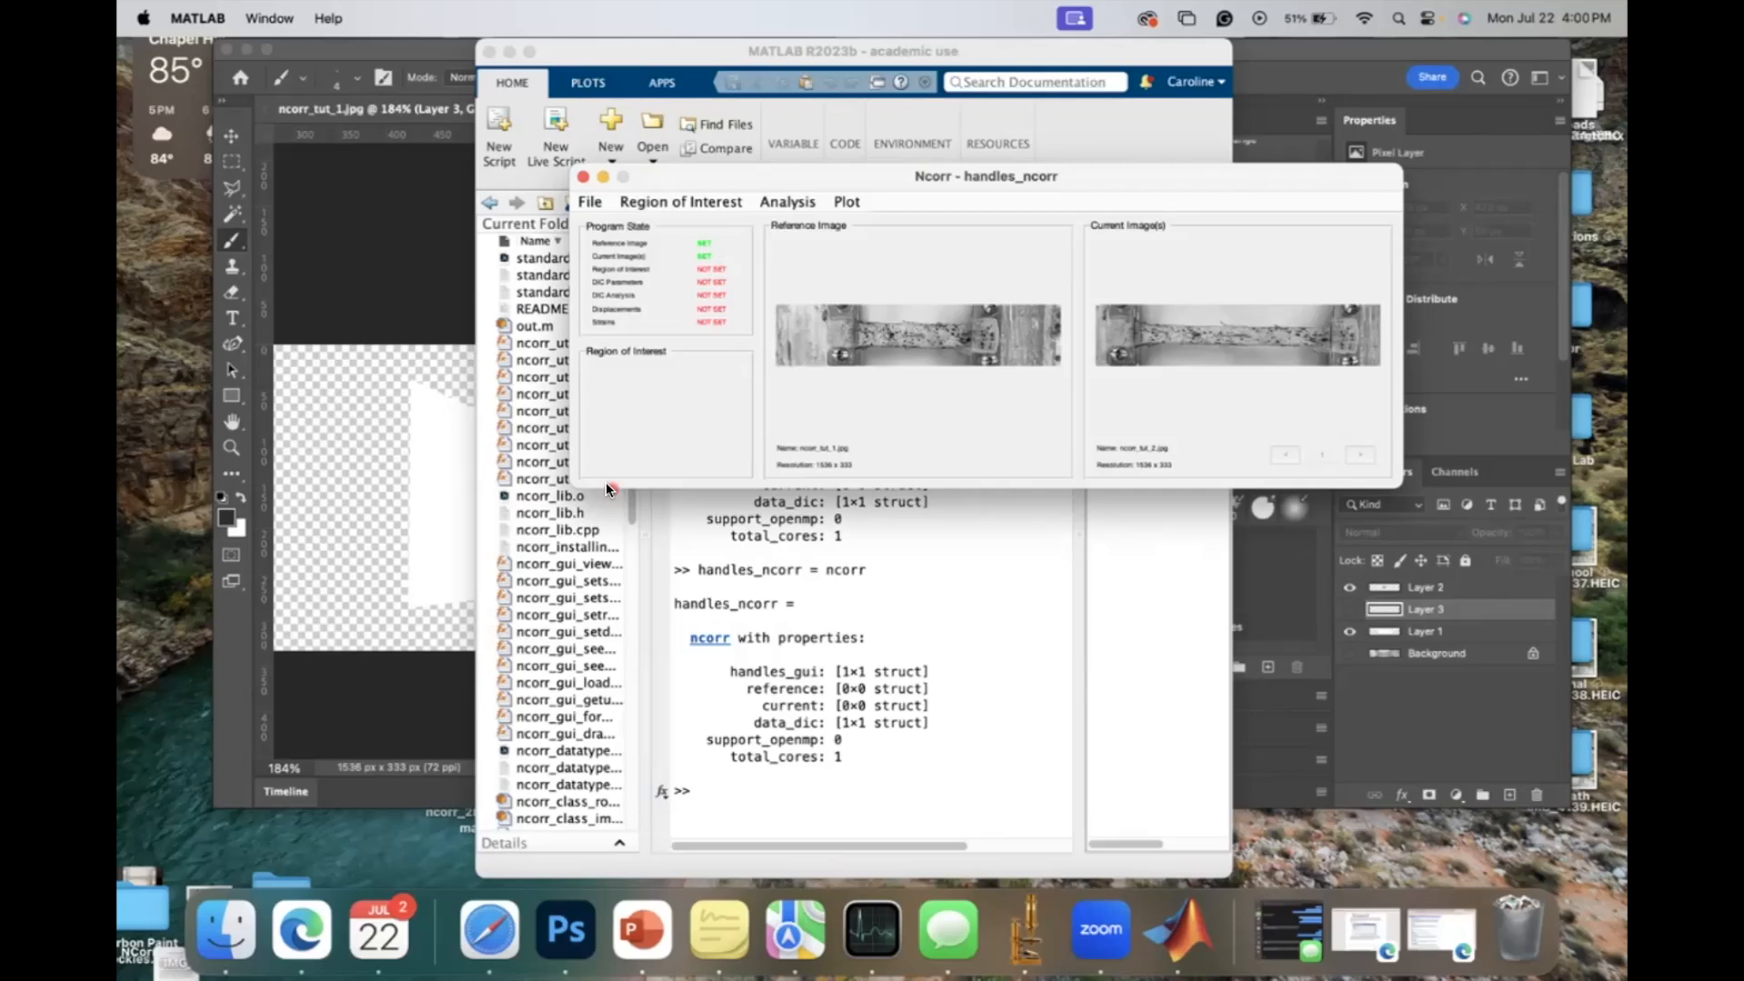
Step: Set the reference region of interest by loading the mask "ncorr_tut_1 roi.png" from the Desktop
click(591, 195)
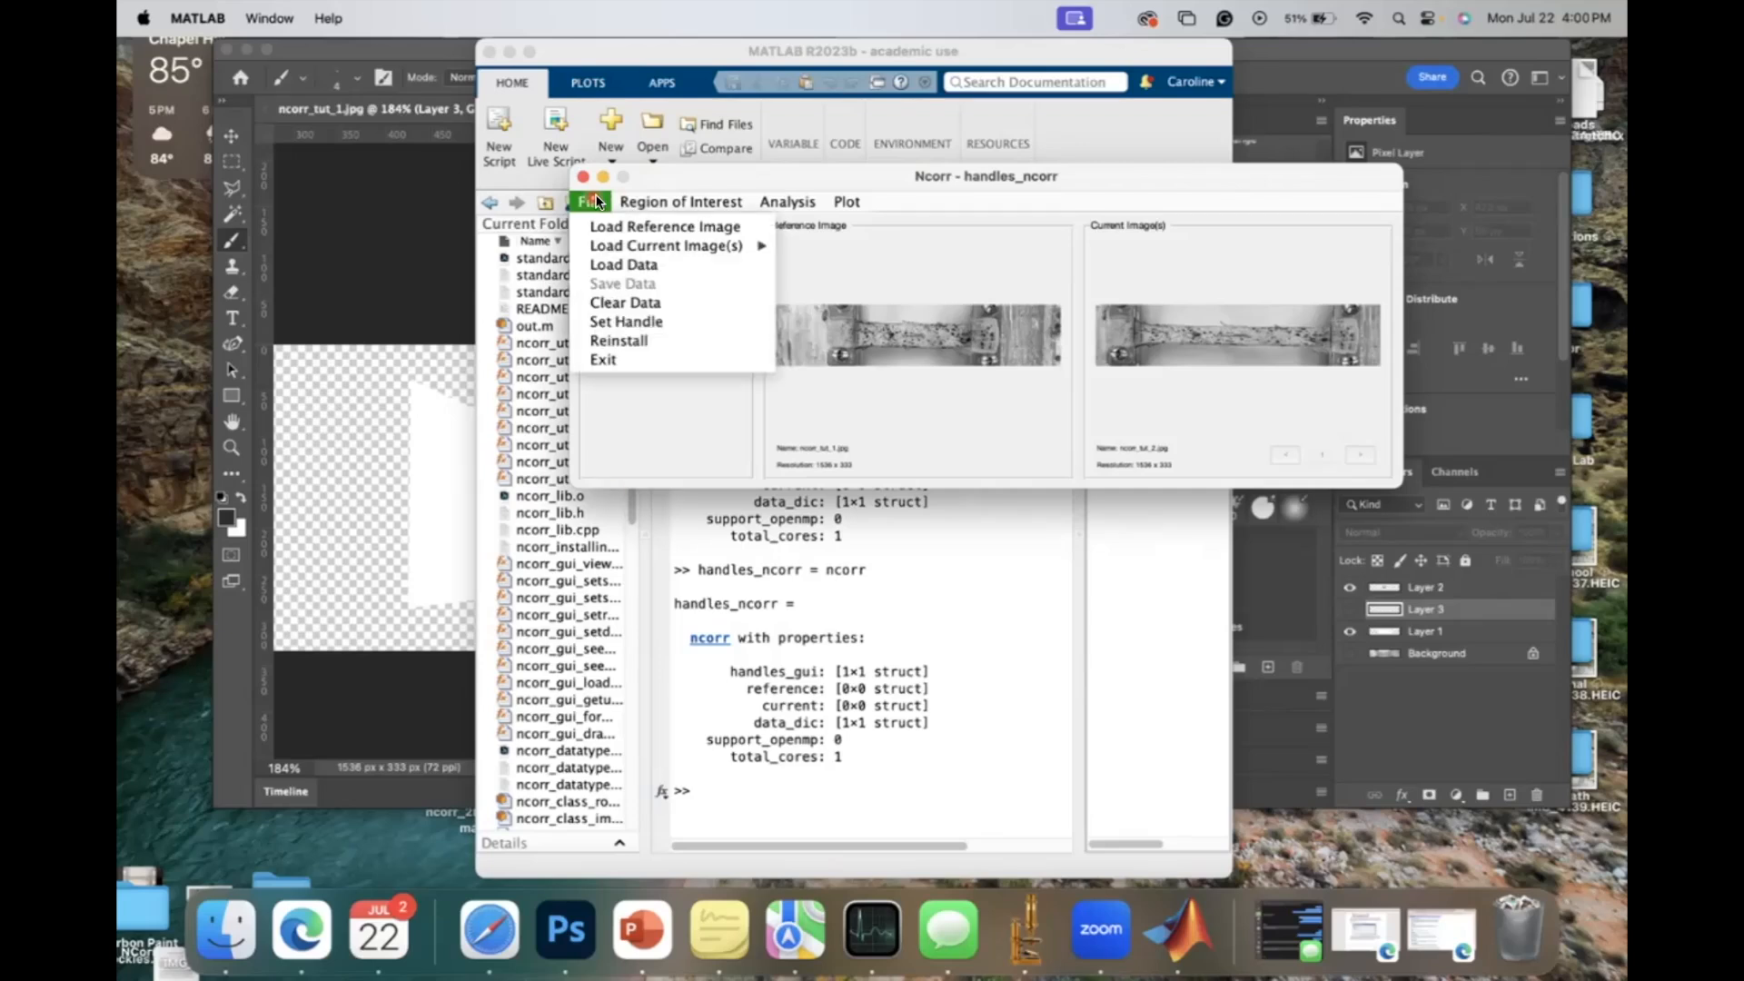
click(635, 222)
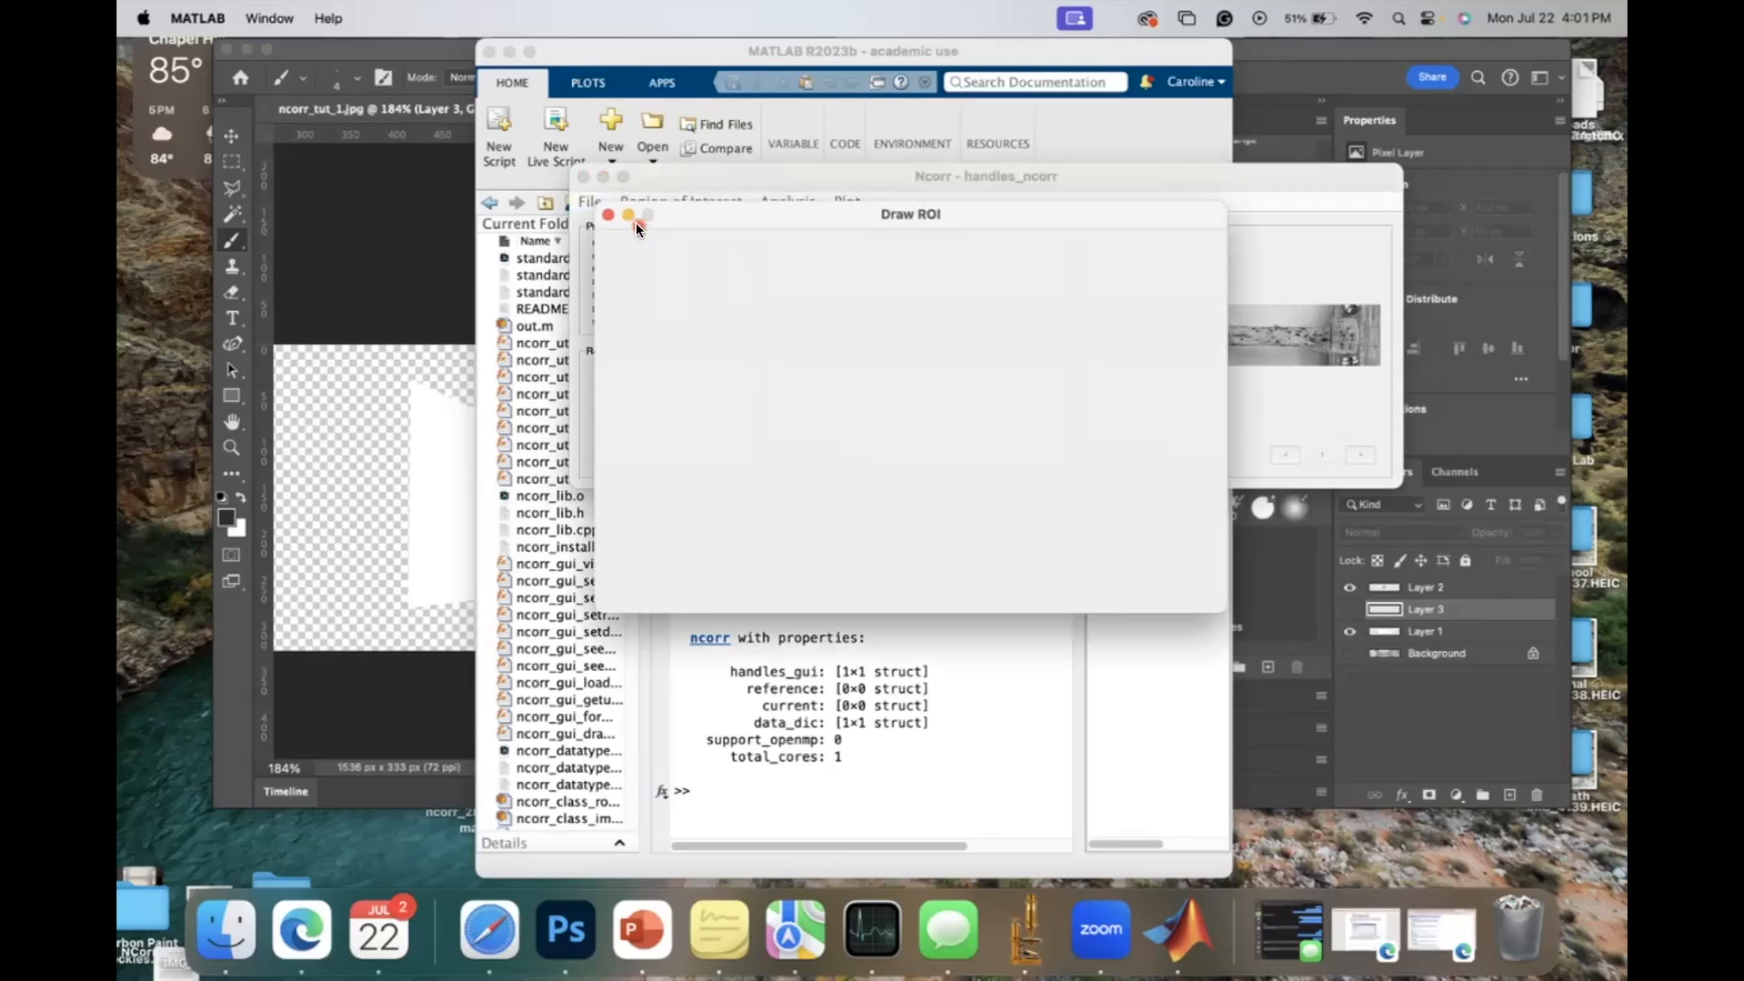
click(668, 269)
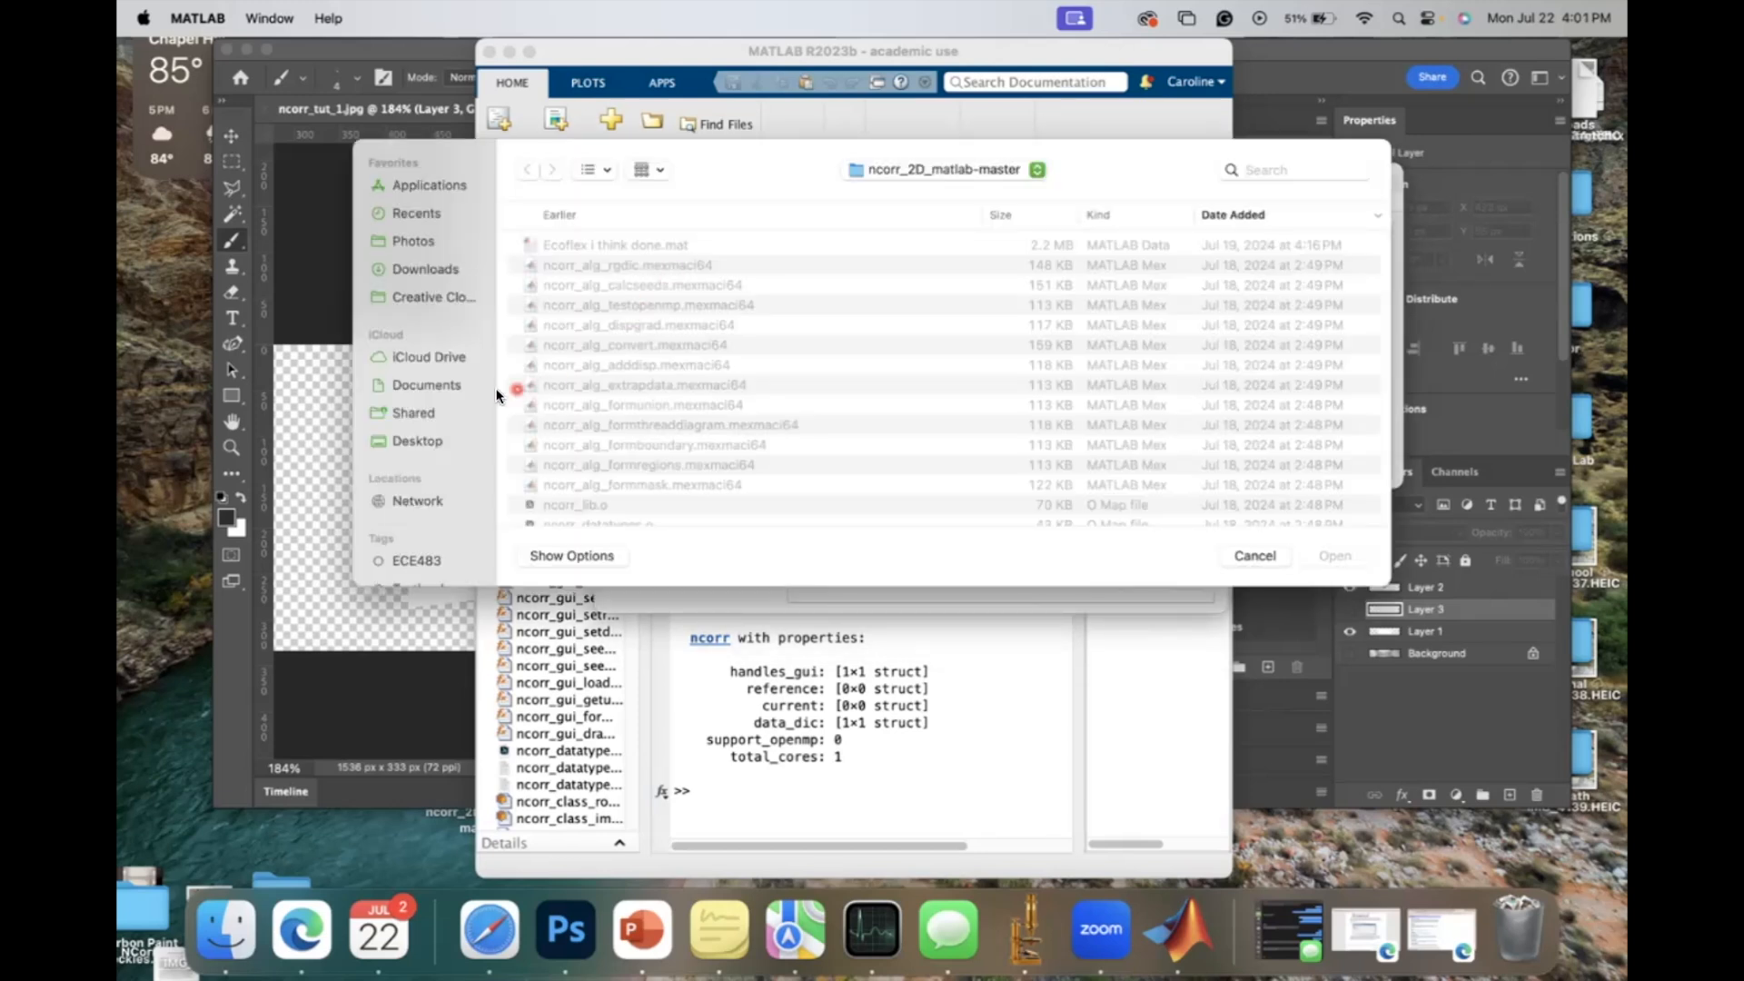
click(427, 440)
scroll(727, 416, down, 10)
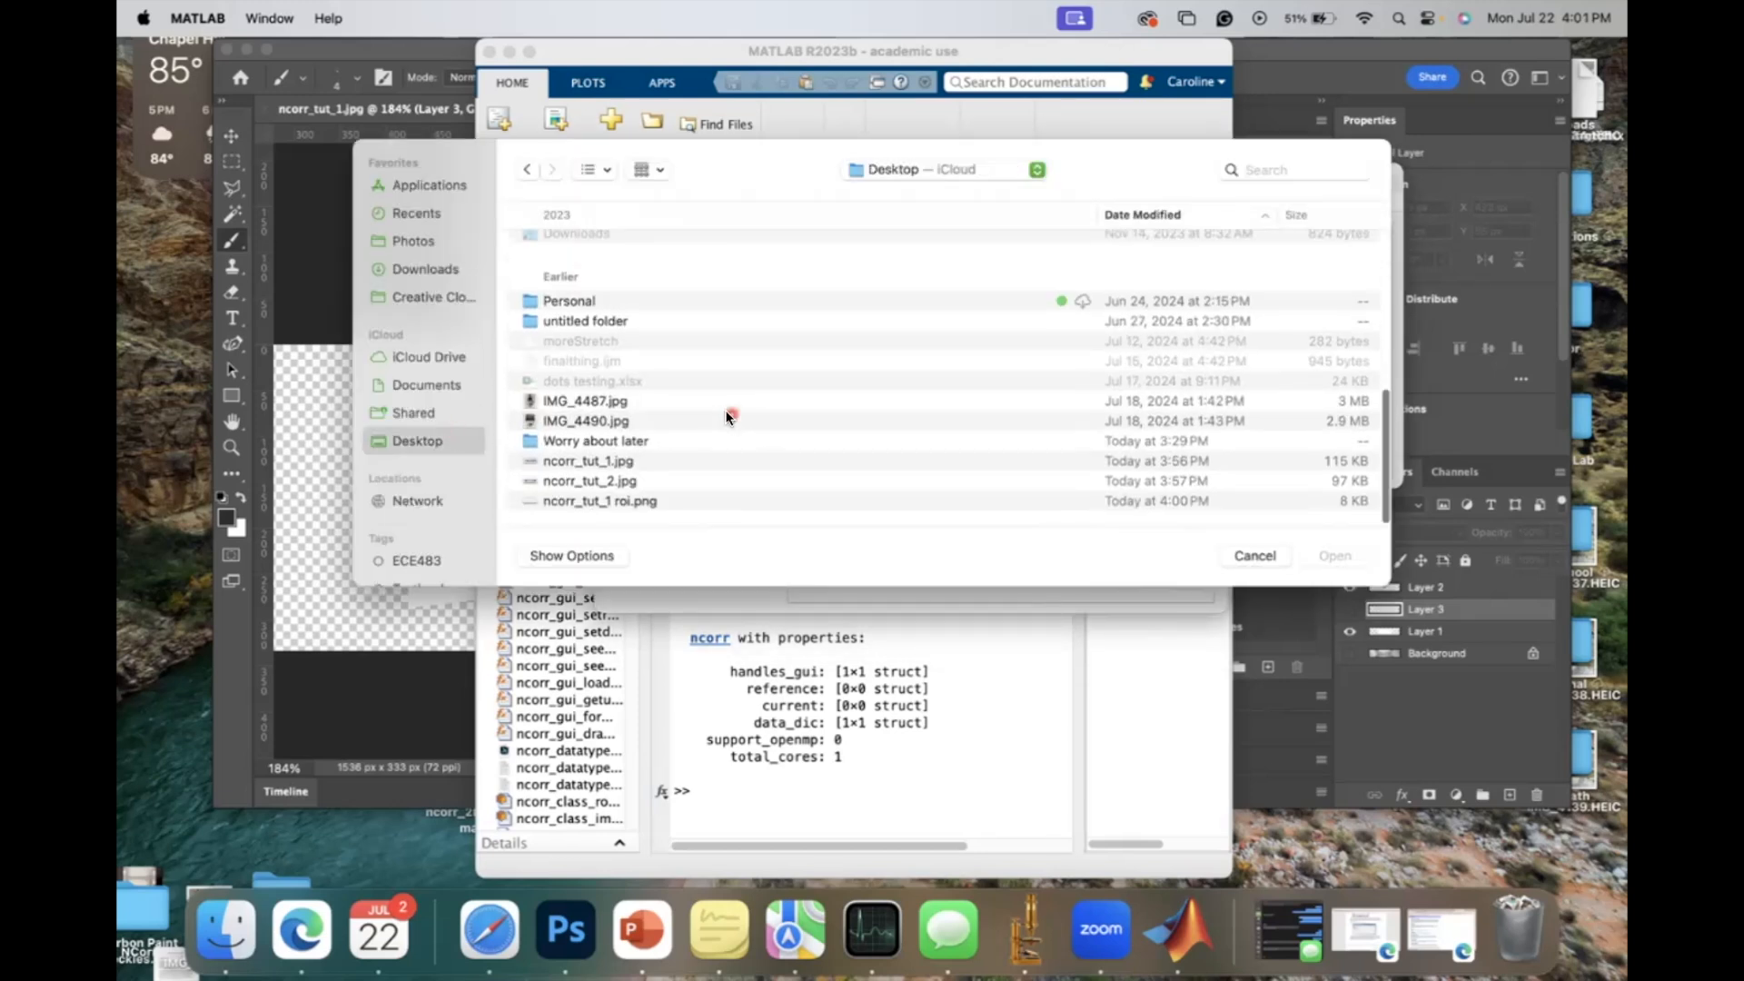
double_click(621, 505)
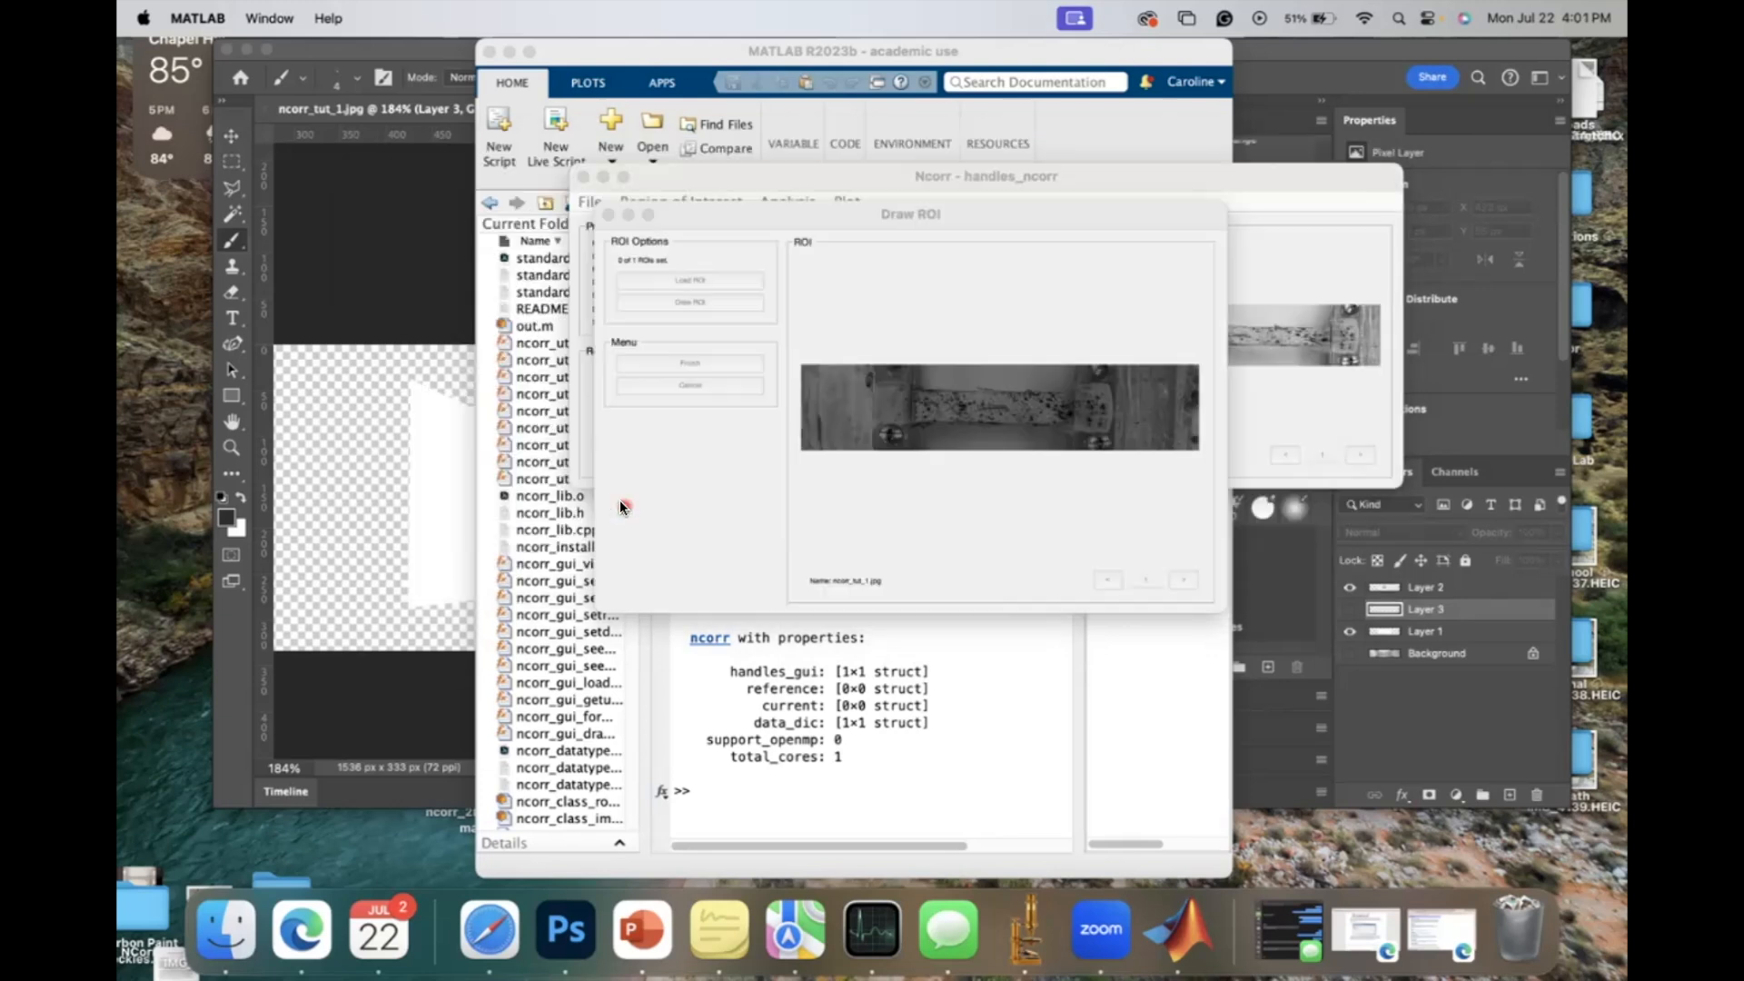
Step: Try drawing the region of interest with rectangles over the specimen in the reference image, and discard the drawing
mouse_move(822, 422)
mouse_down()
mouse_move(891, 484)
mouse_move(991, 474)
mouse_up()
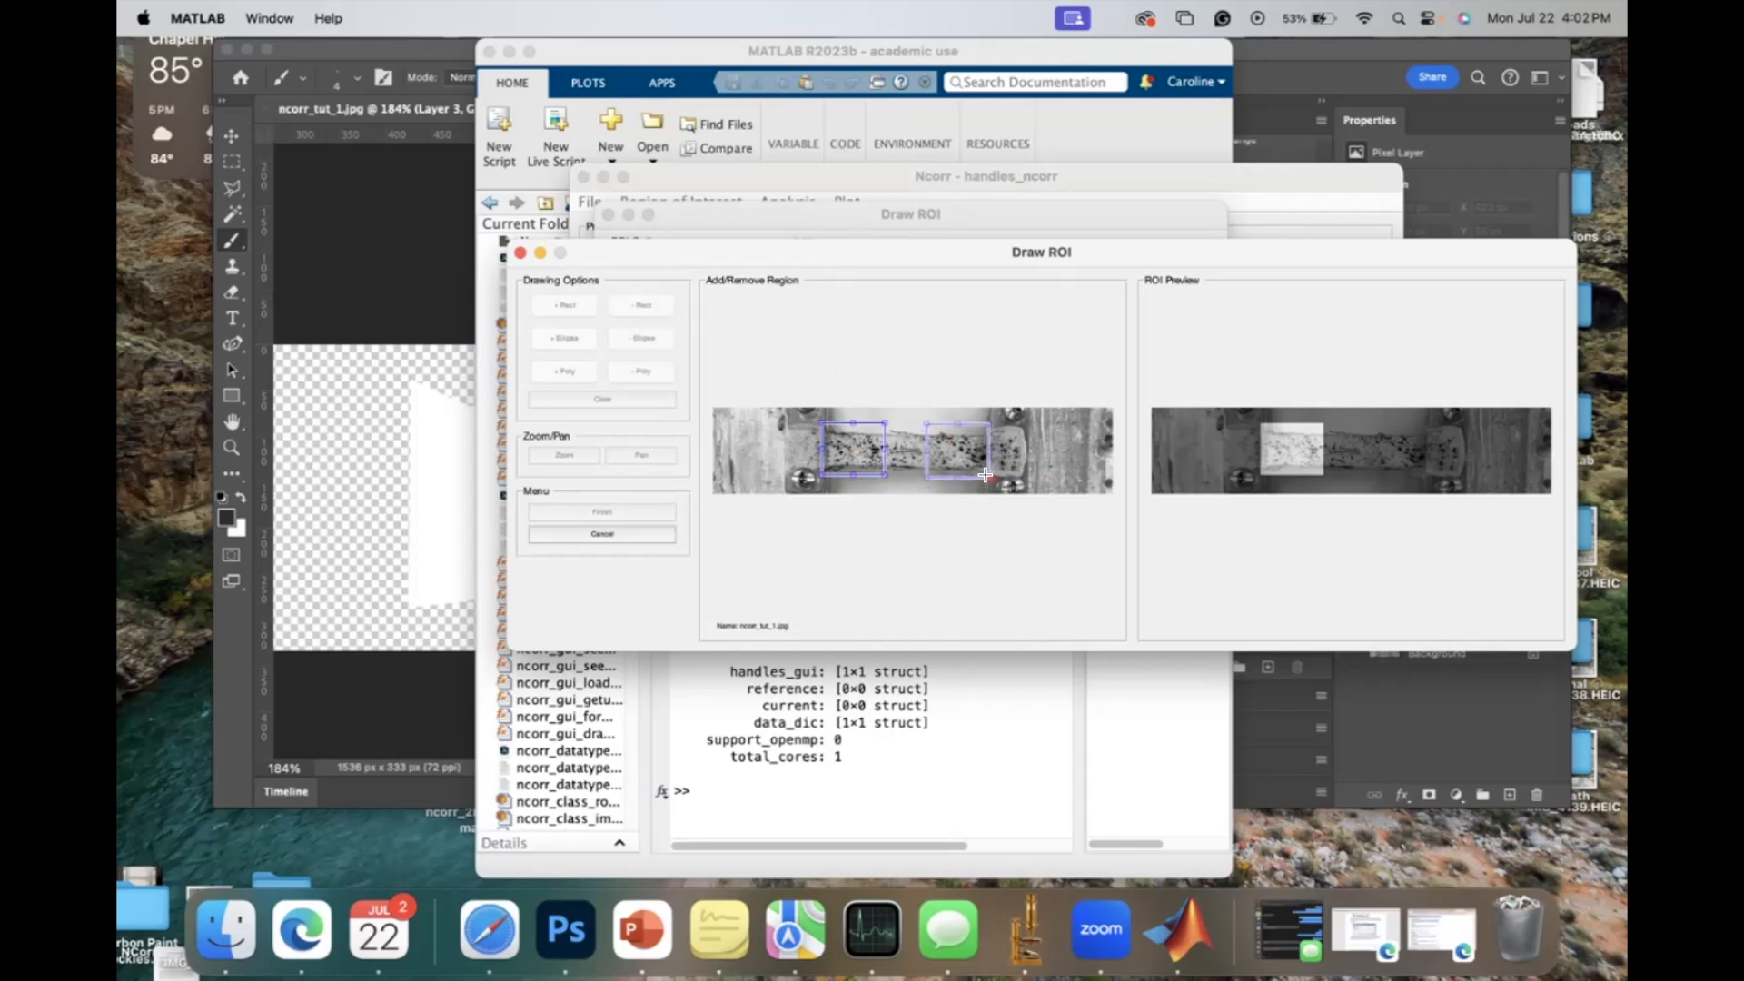
mouse_move(883, 476)
mouse_down()
mouse_move(940, 457)
mouse_move(927, 434)
mouse_up()
click(564, 307)
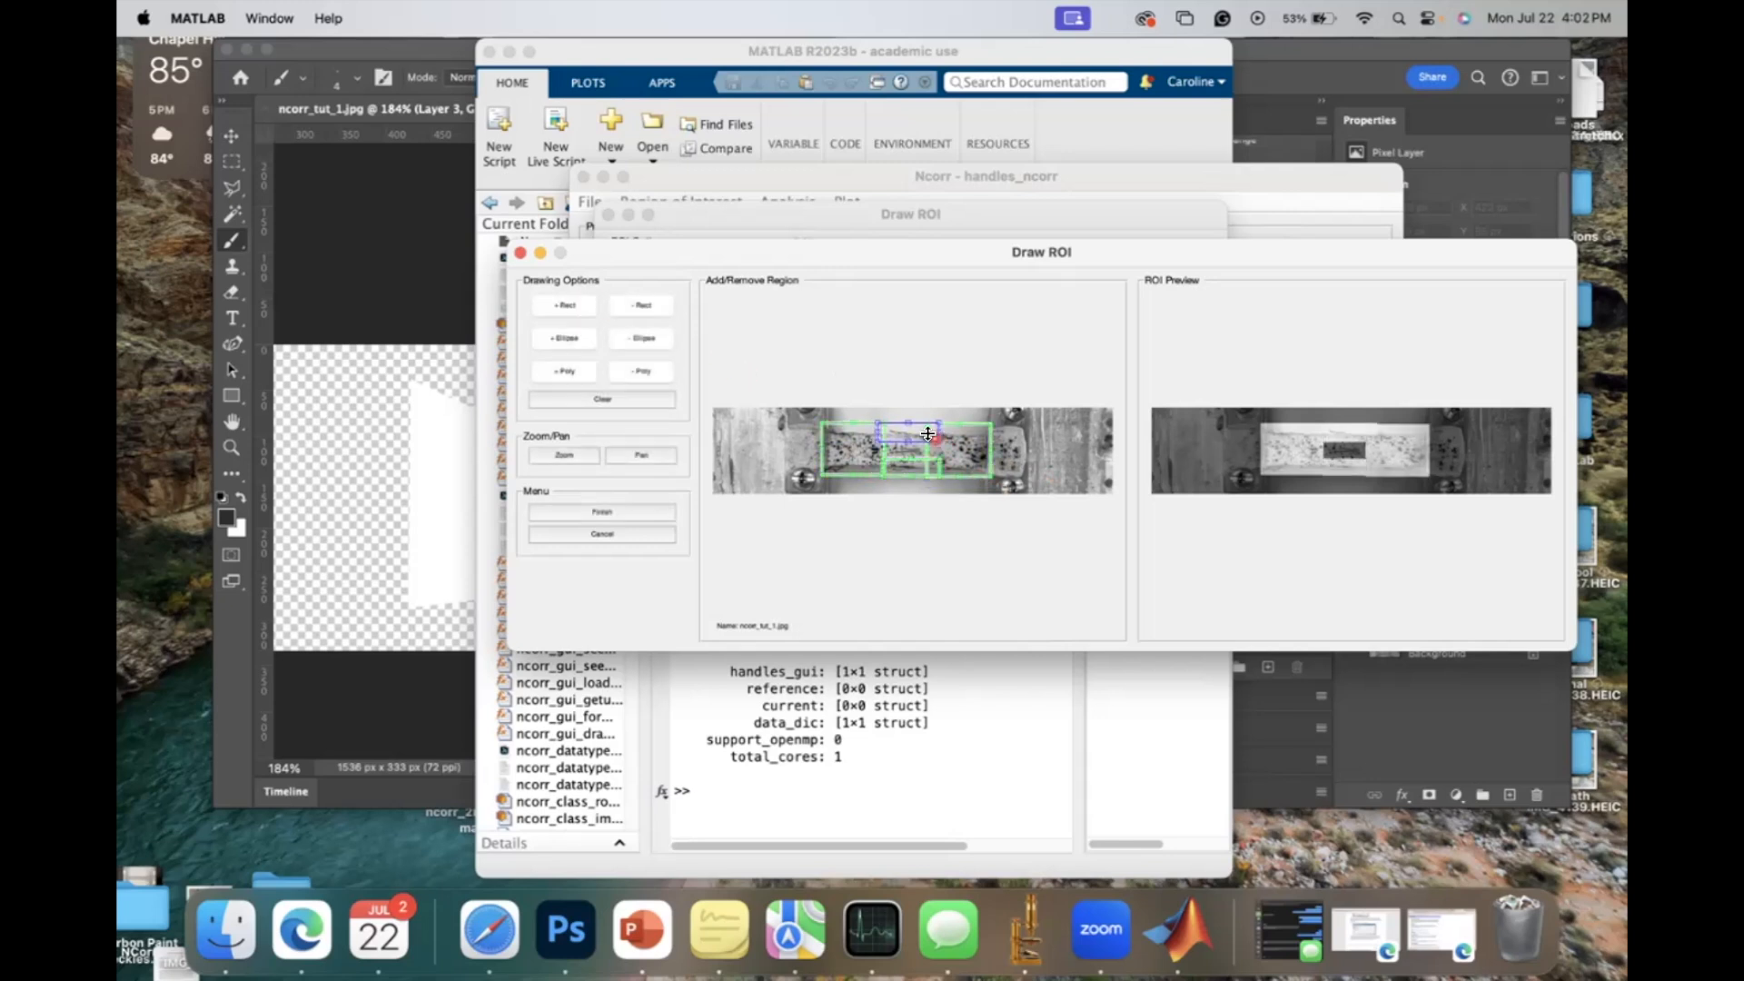
click(643, 531)
Step: Preview the DIC subset around the region's central hole and close the DIC parameters without applying them
click(682, 201)
click(786, 201)
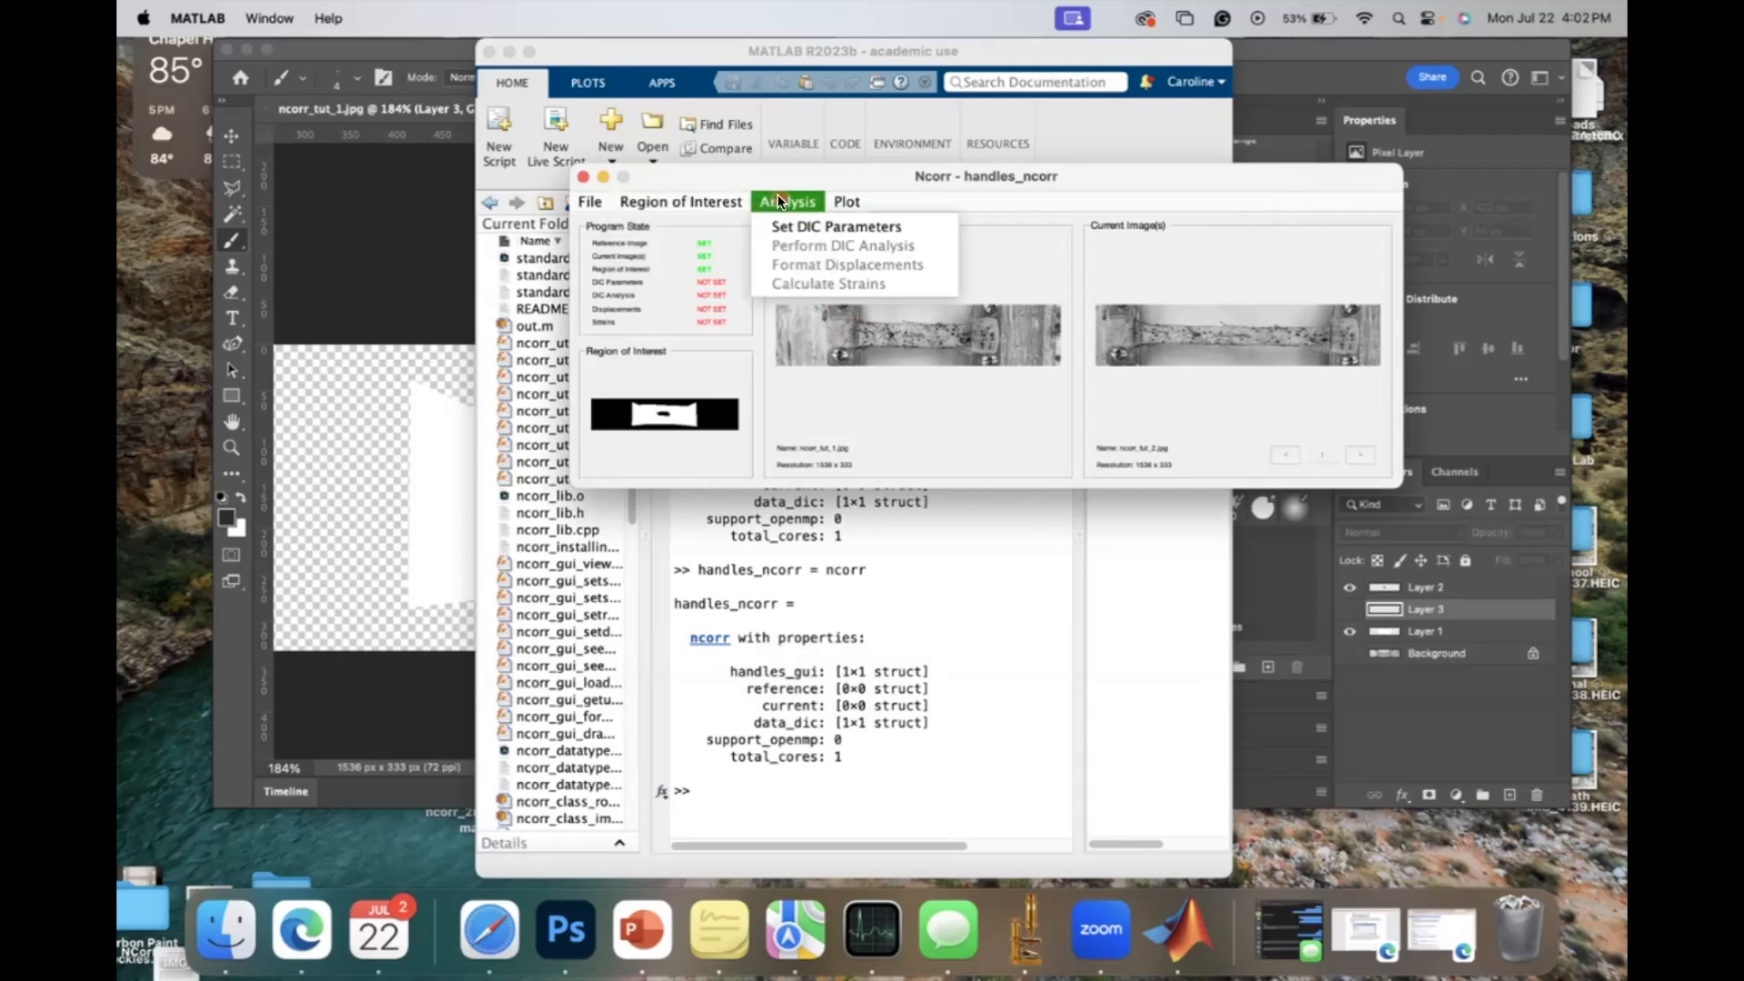
click(778, 222)
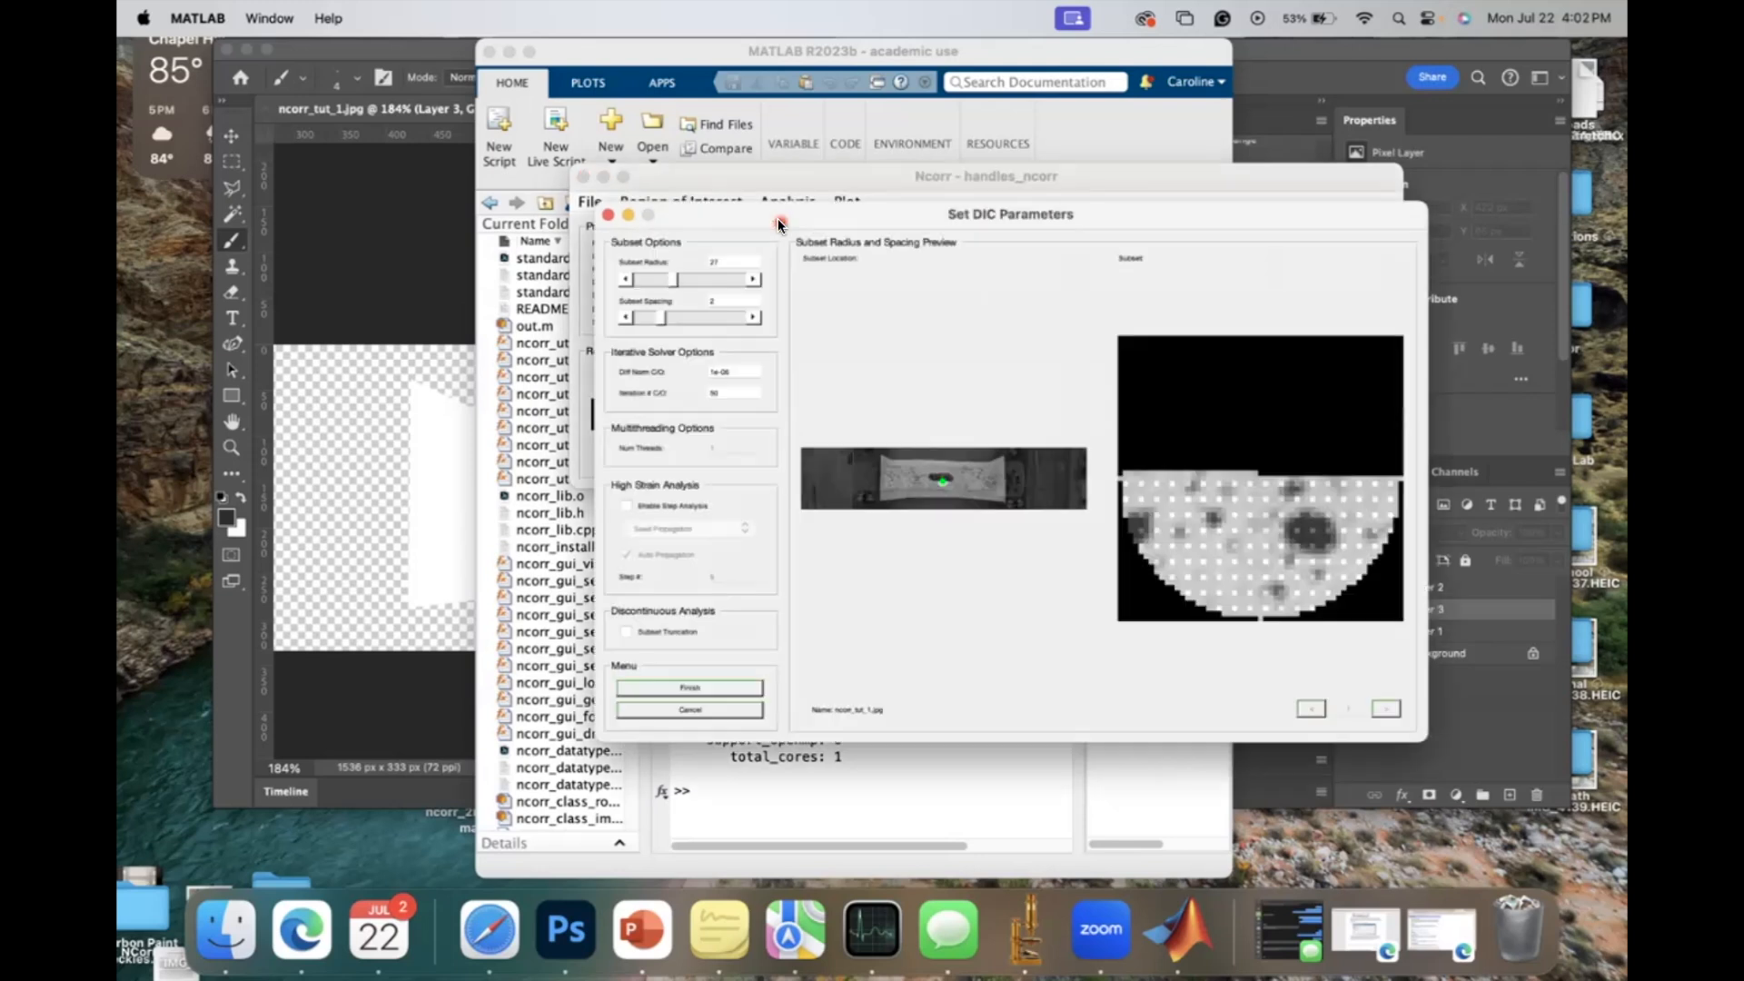
click(921, 399)
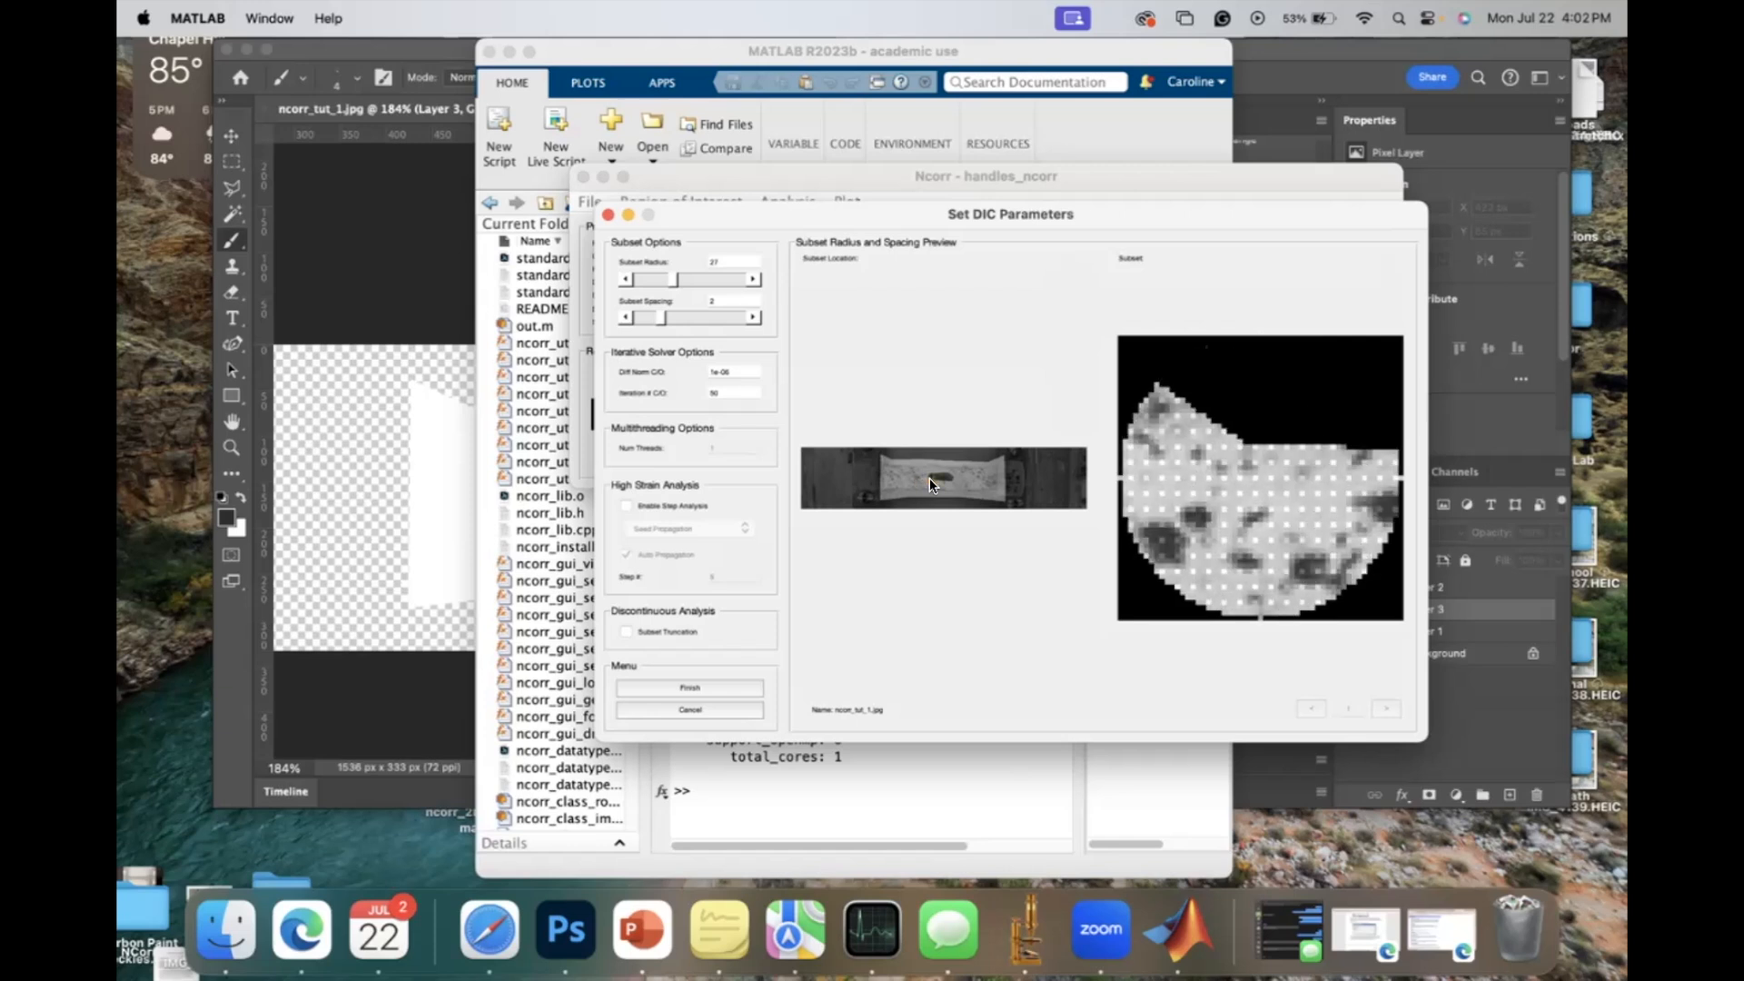
click(727, 709)
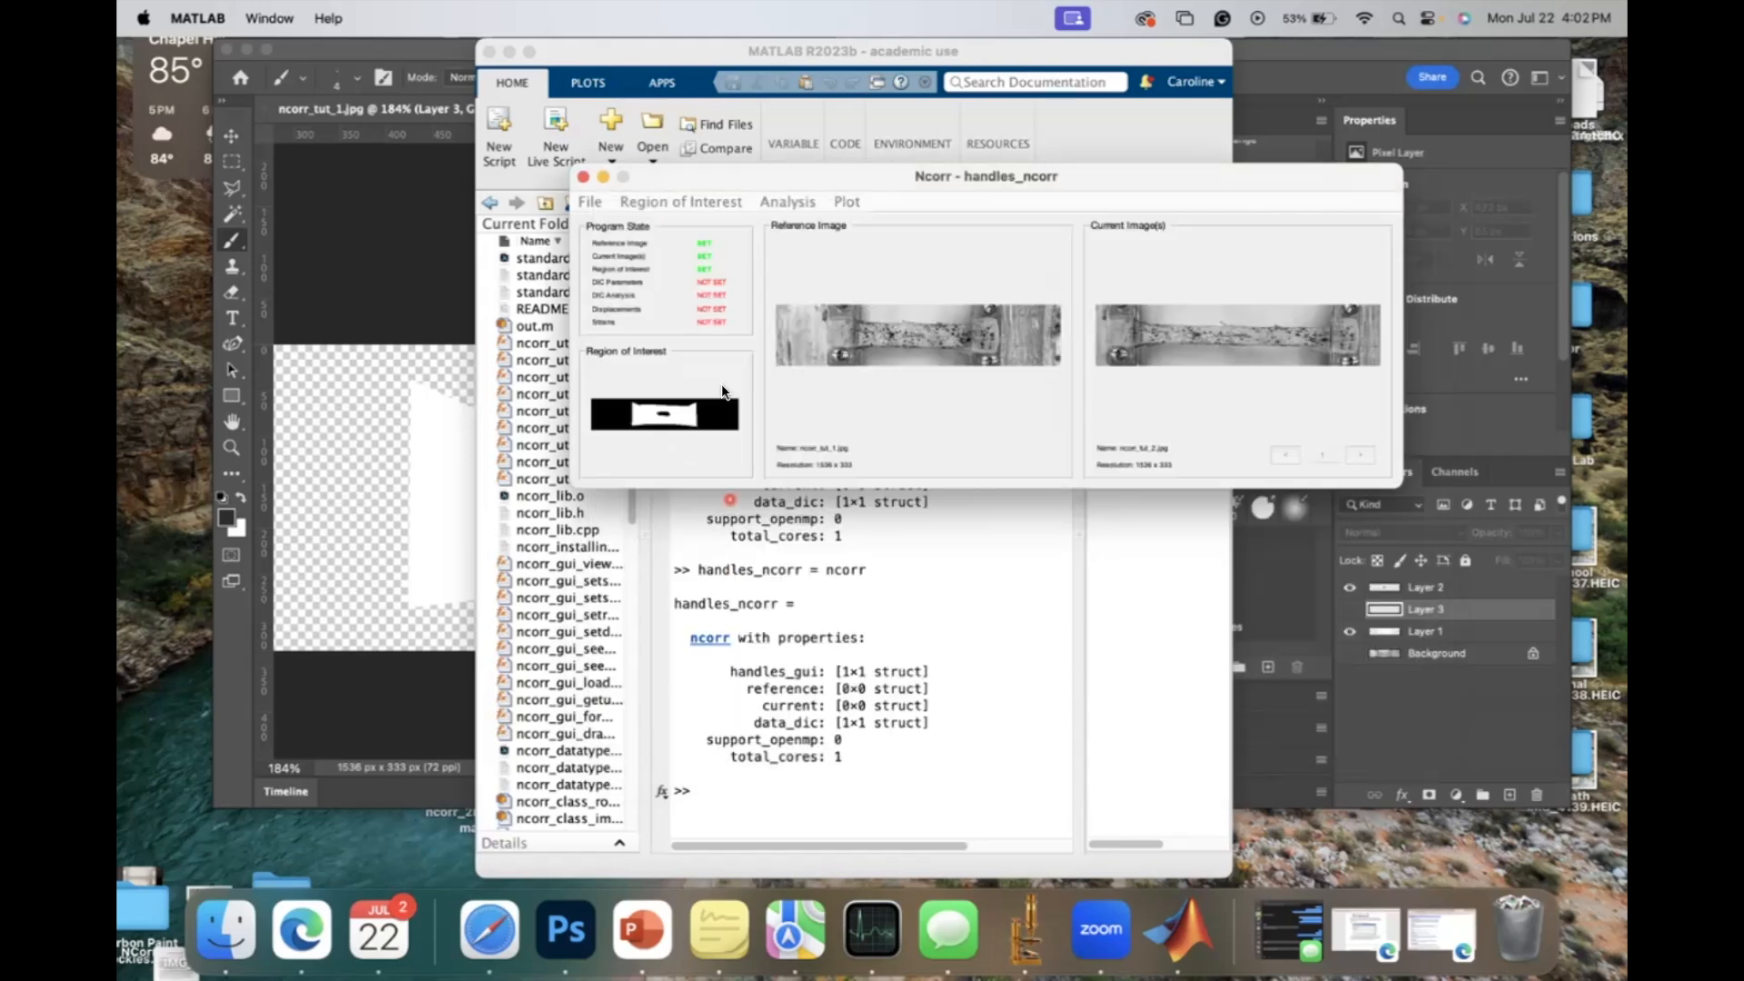
Step: Set the DIC parameters with the preset subset radius and a subset spacing of 2, and confirm them
click(766, 201)
click(770, 219)
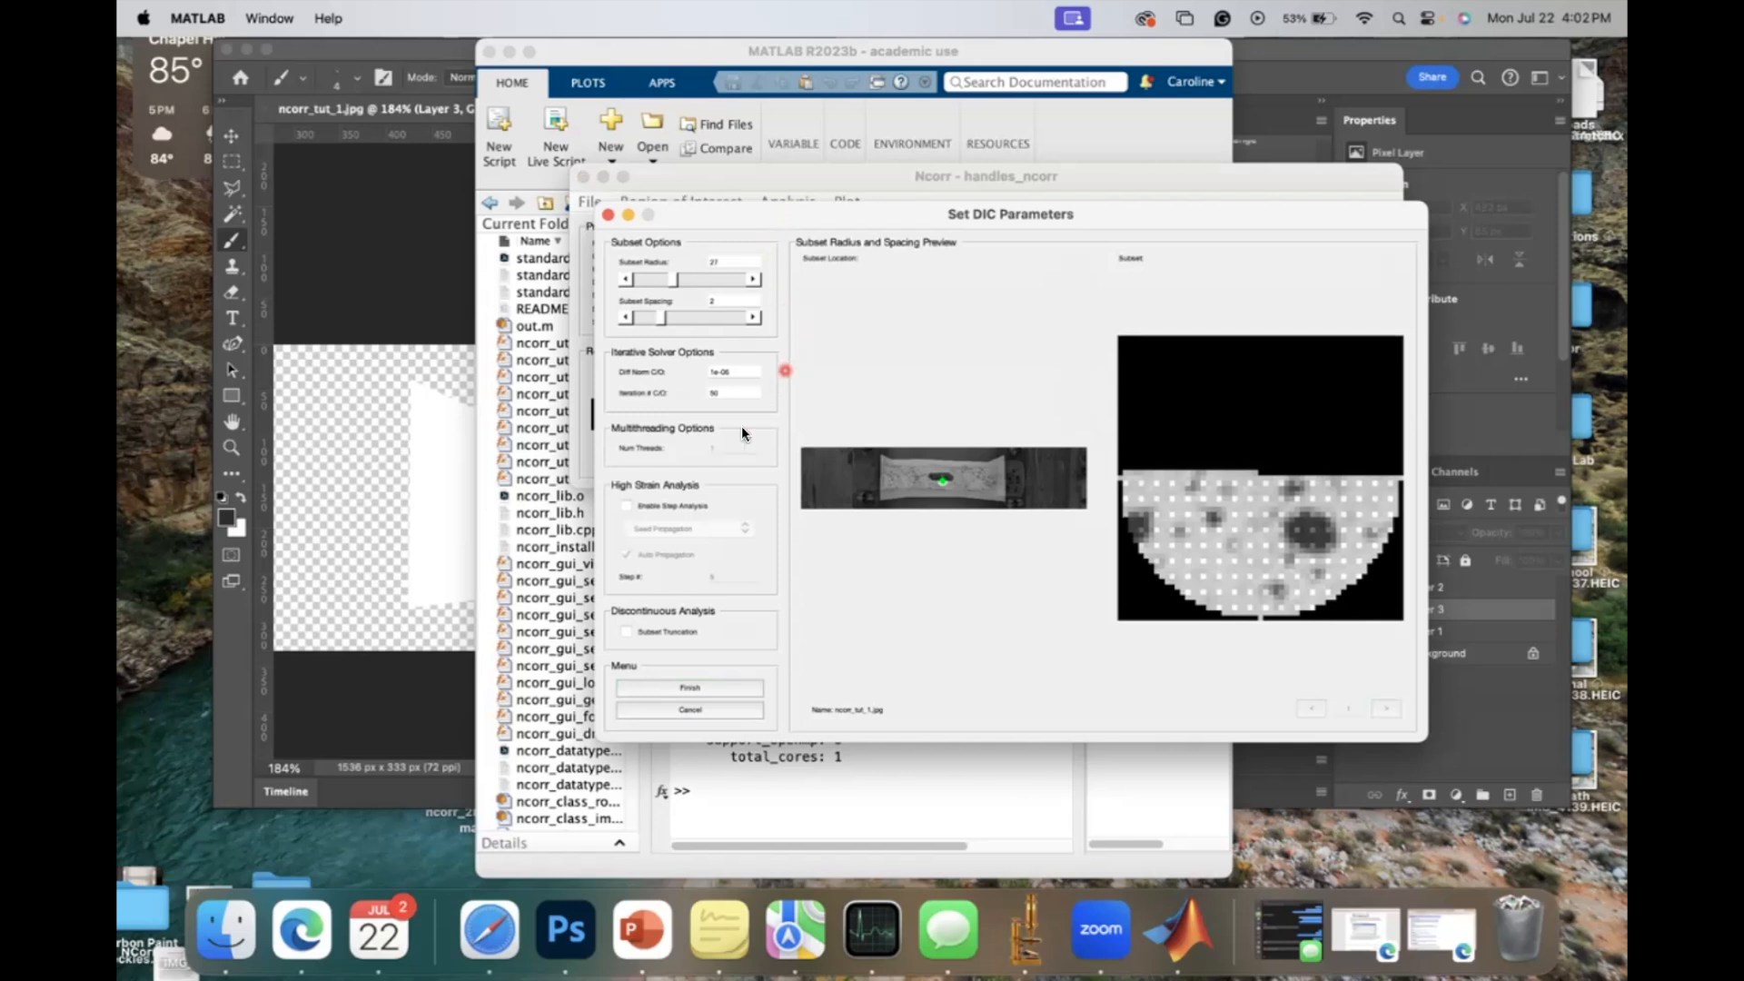
click(672, 688)
click(672, 687)
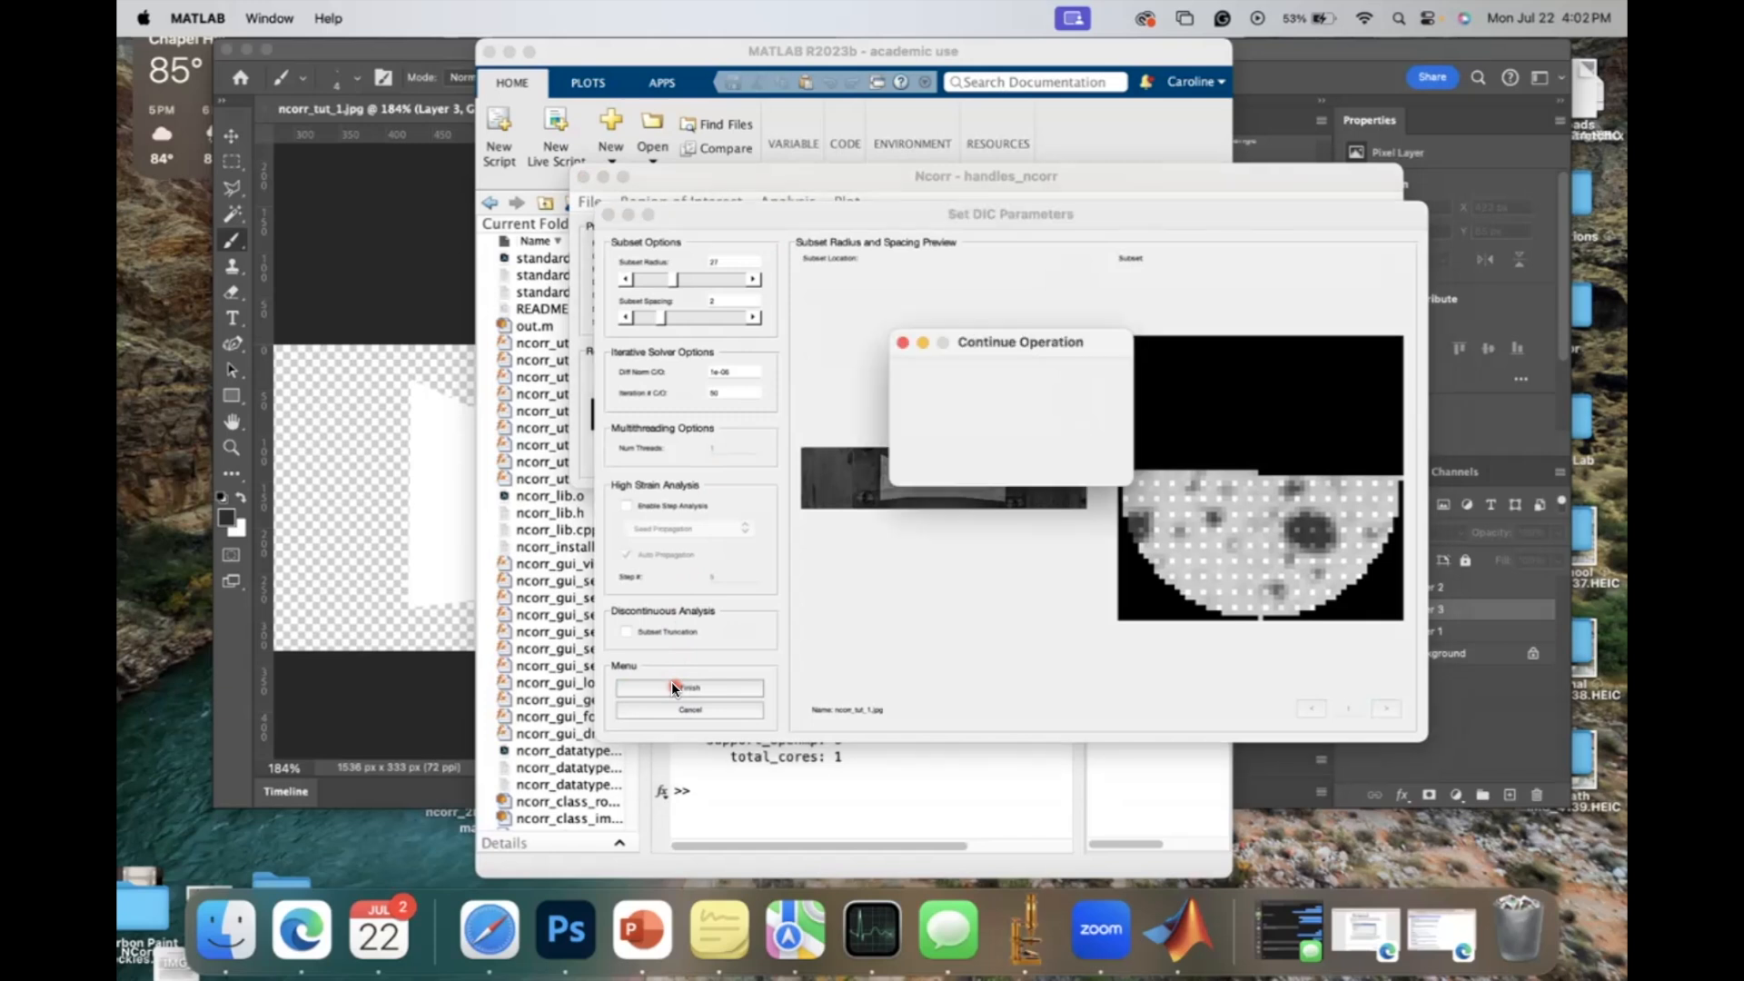
click(965, 467)
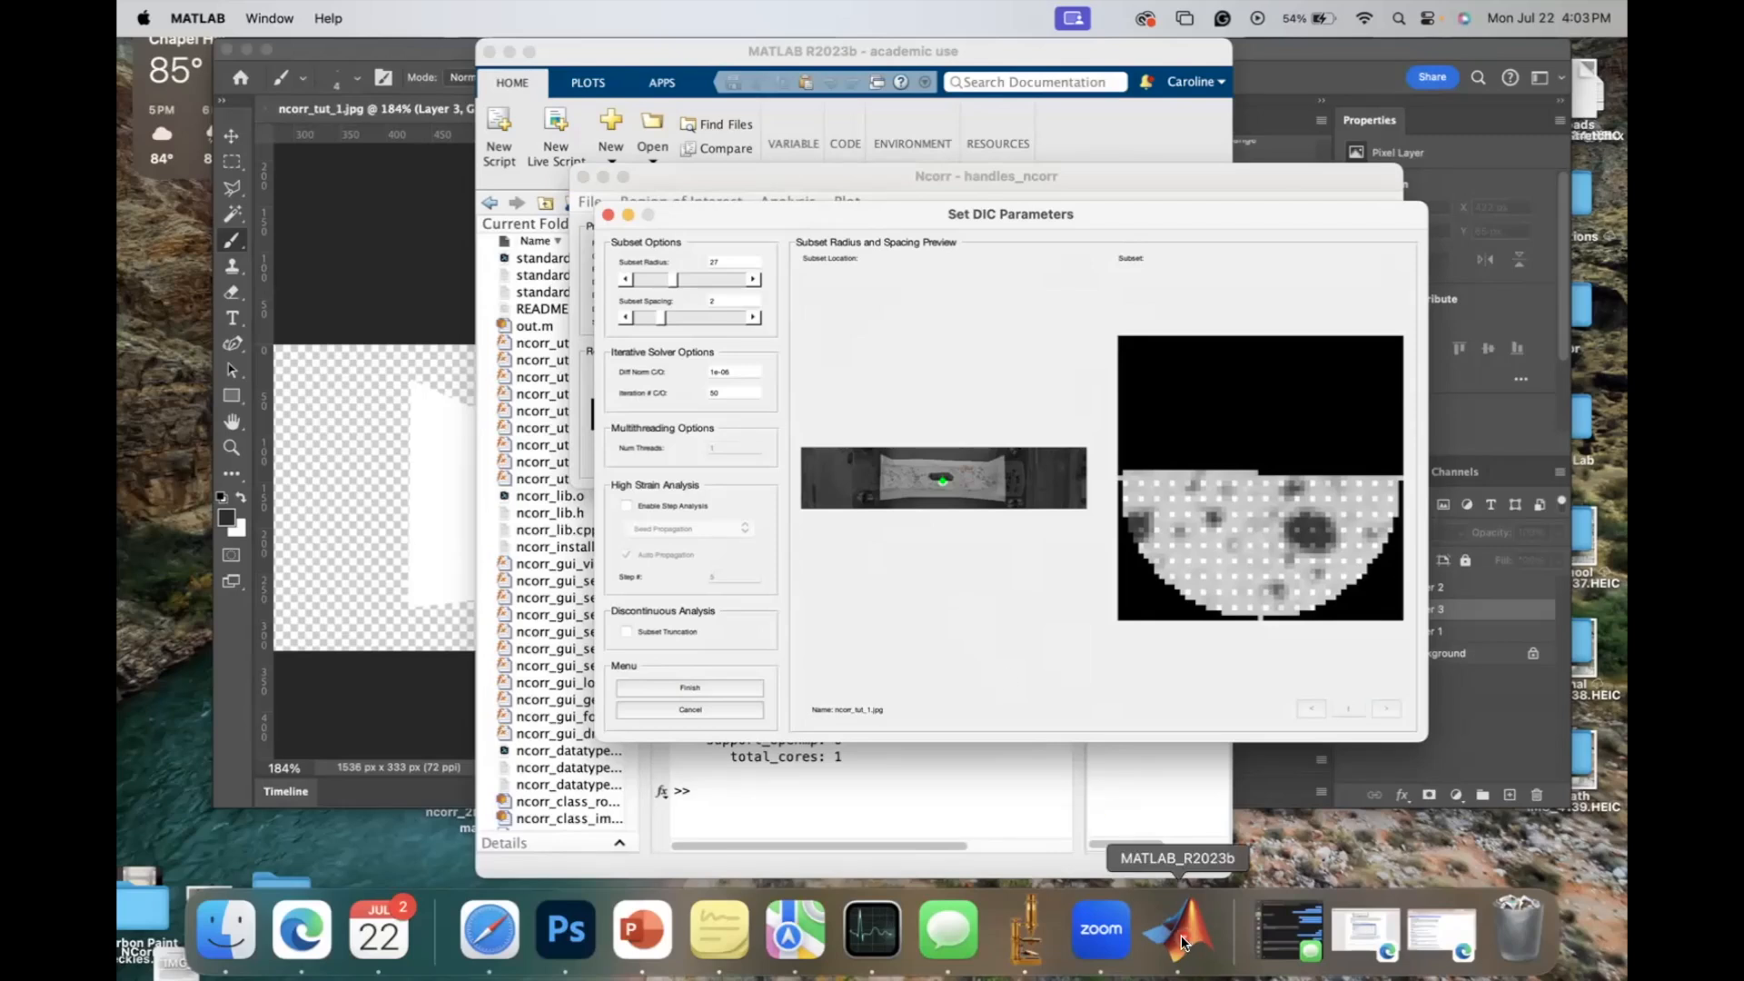
Step: Return to MATLAB, move the Ncorr window aside, start the DIC analysis and select the specimen region to analyze
click(1097, 943)
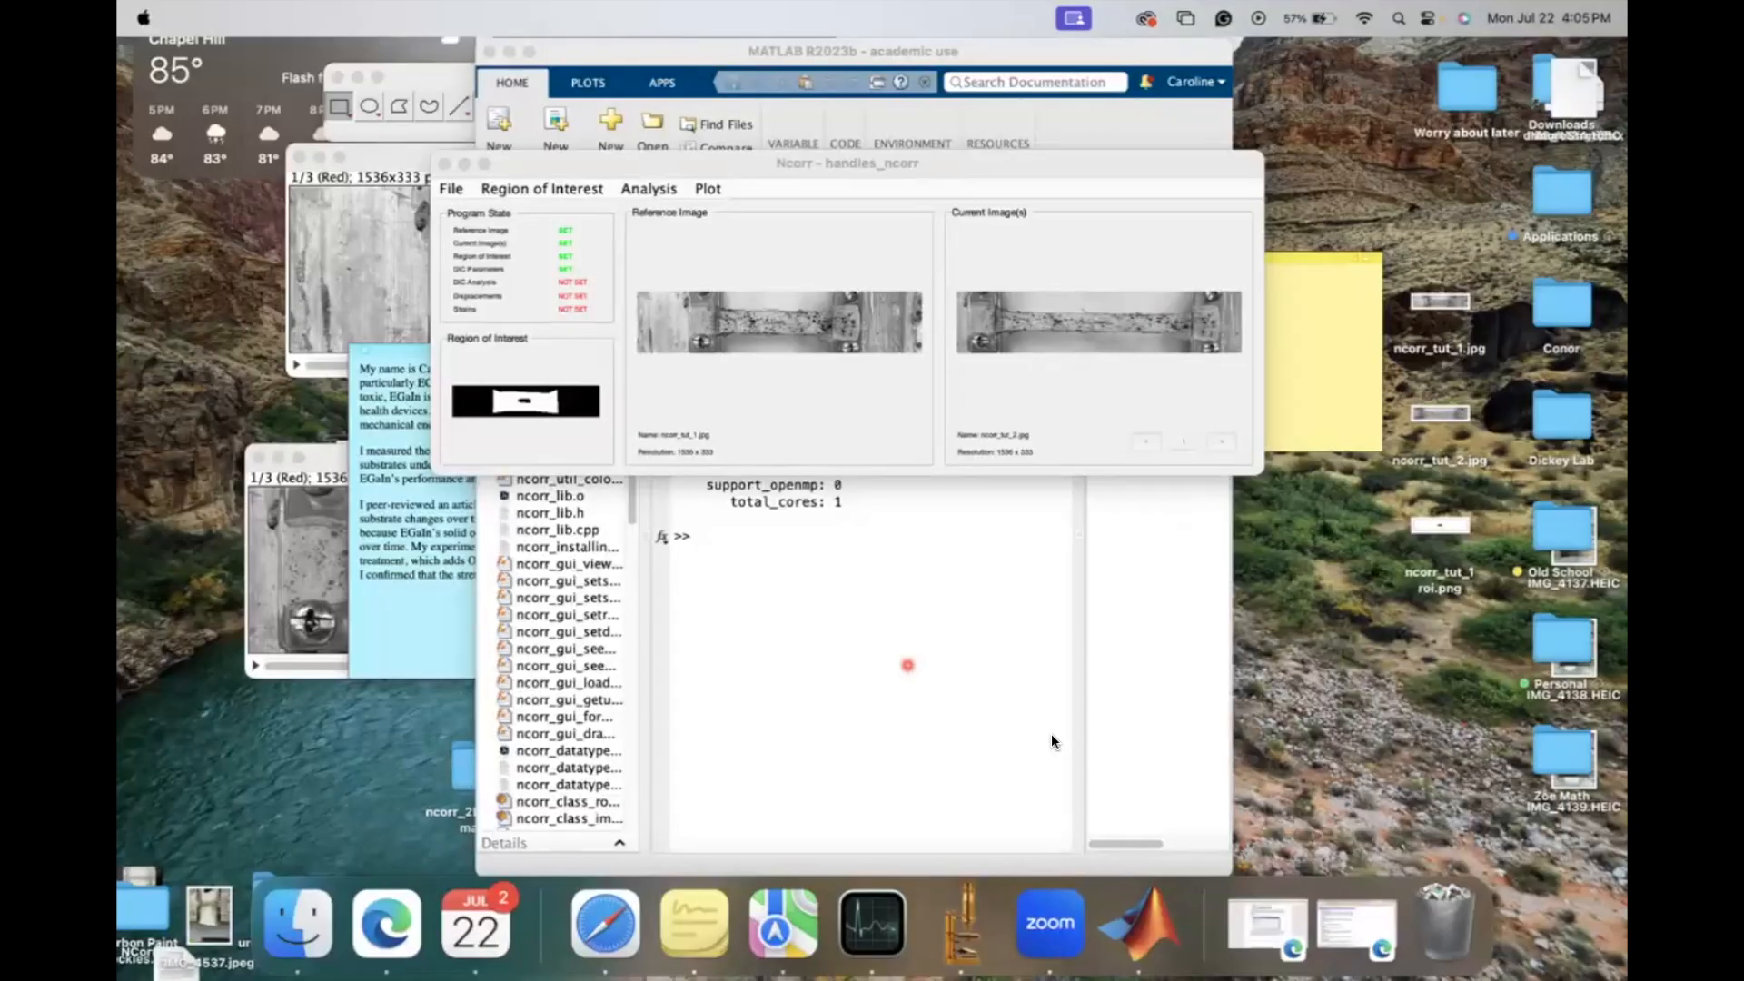
click(1115, 931)
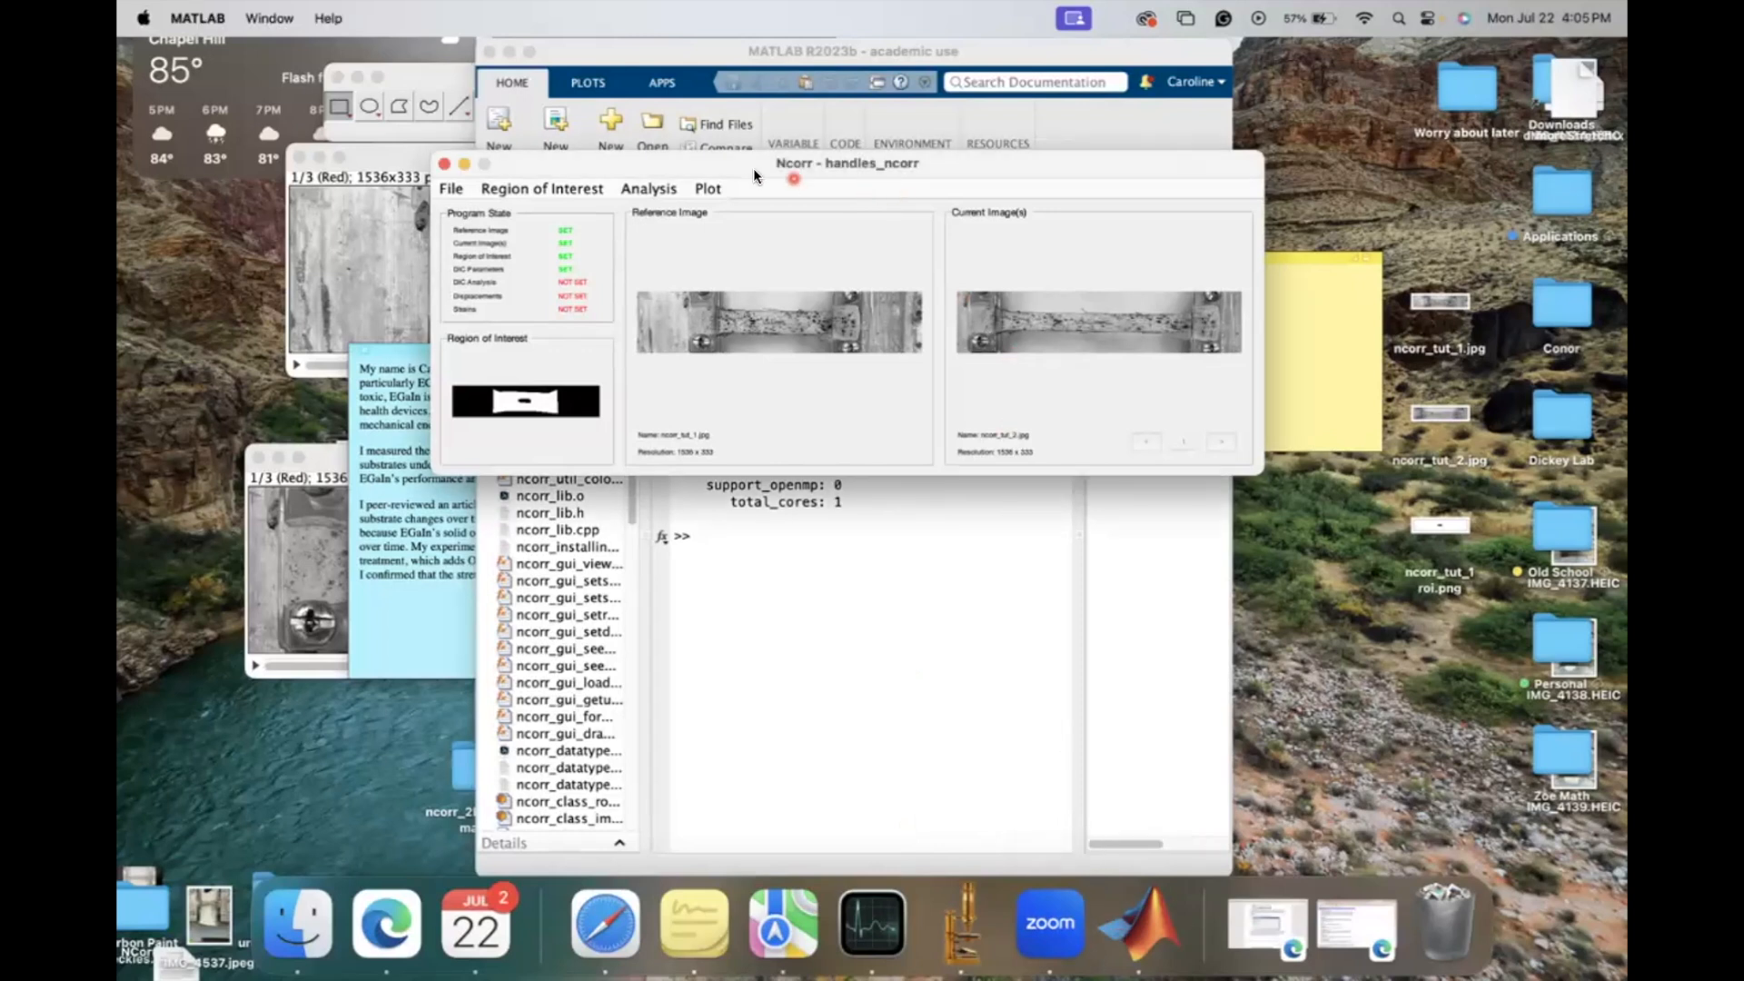
drag(754, 167, 733, 168)
click(620, 188)
click(644, 223)
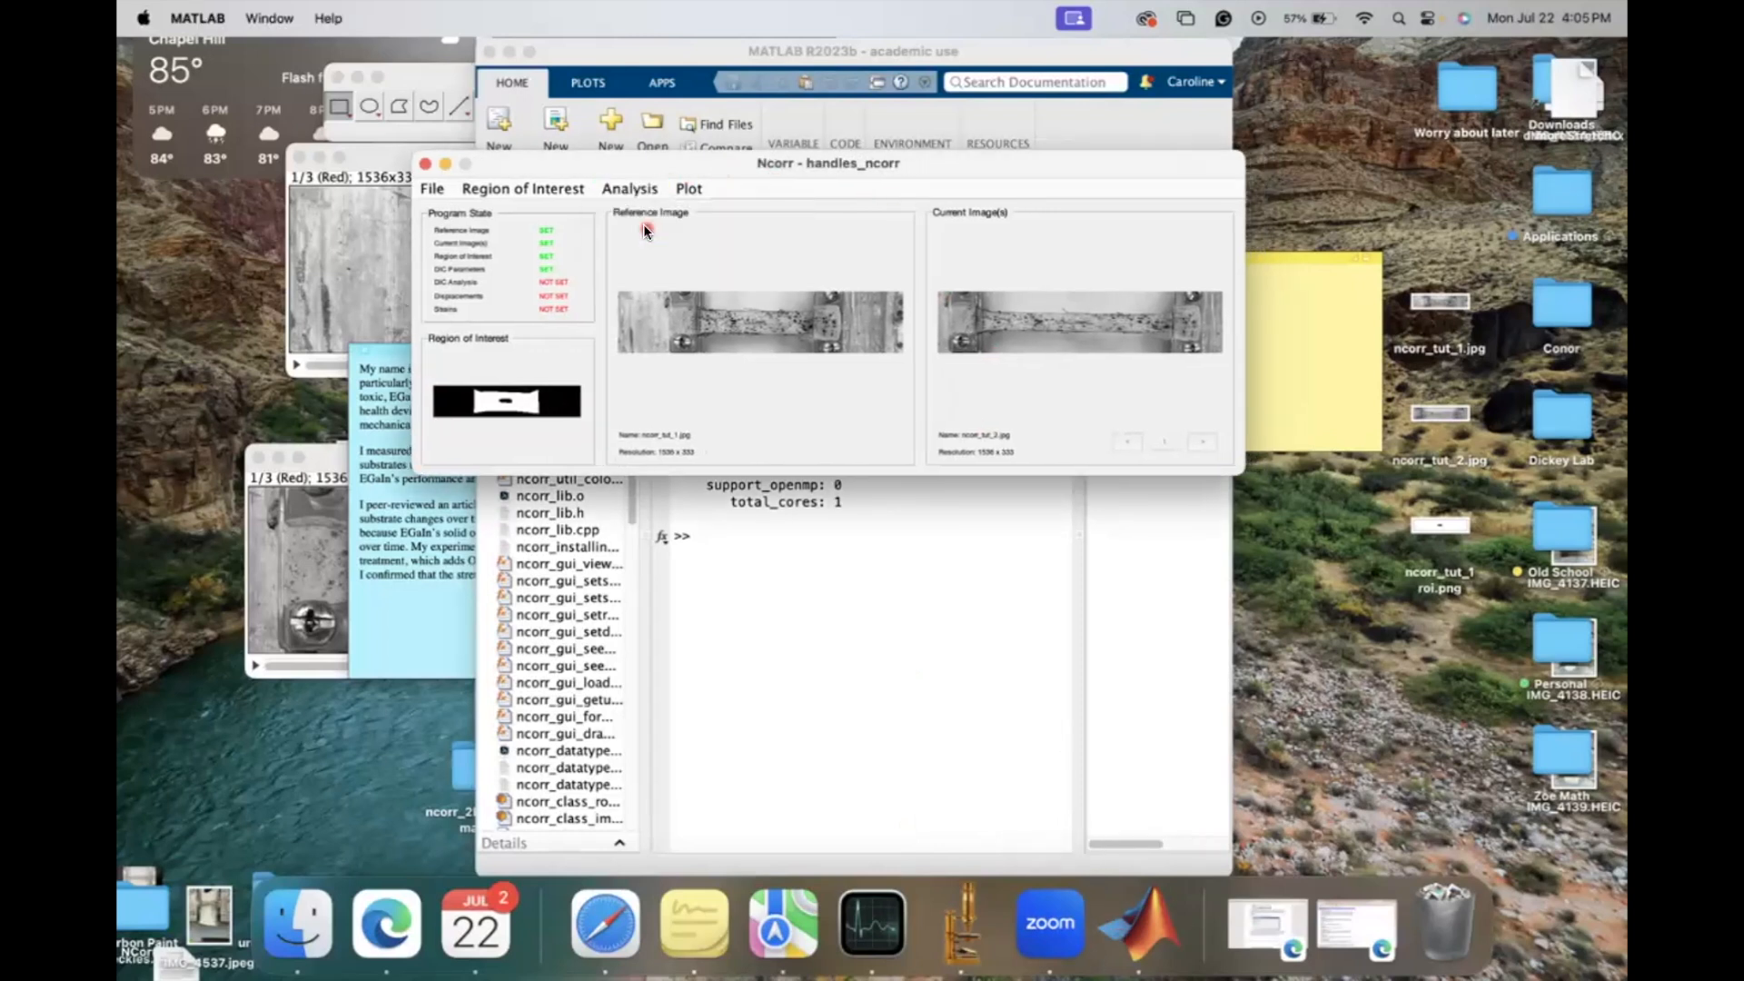
click(565, 264)
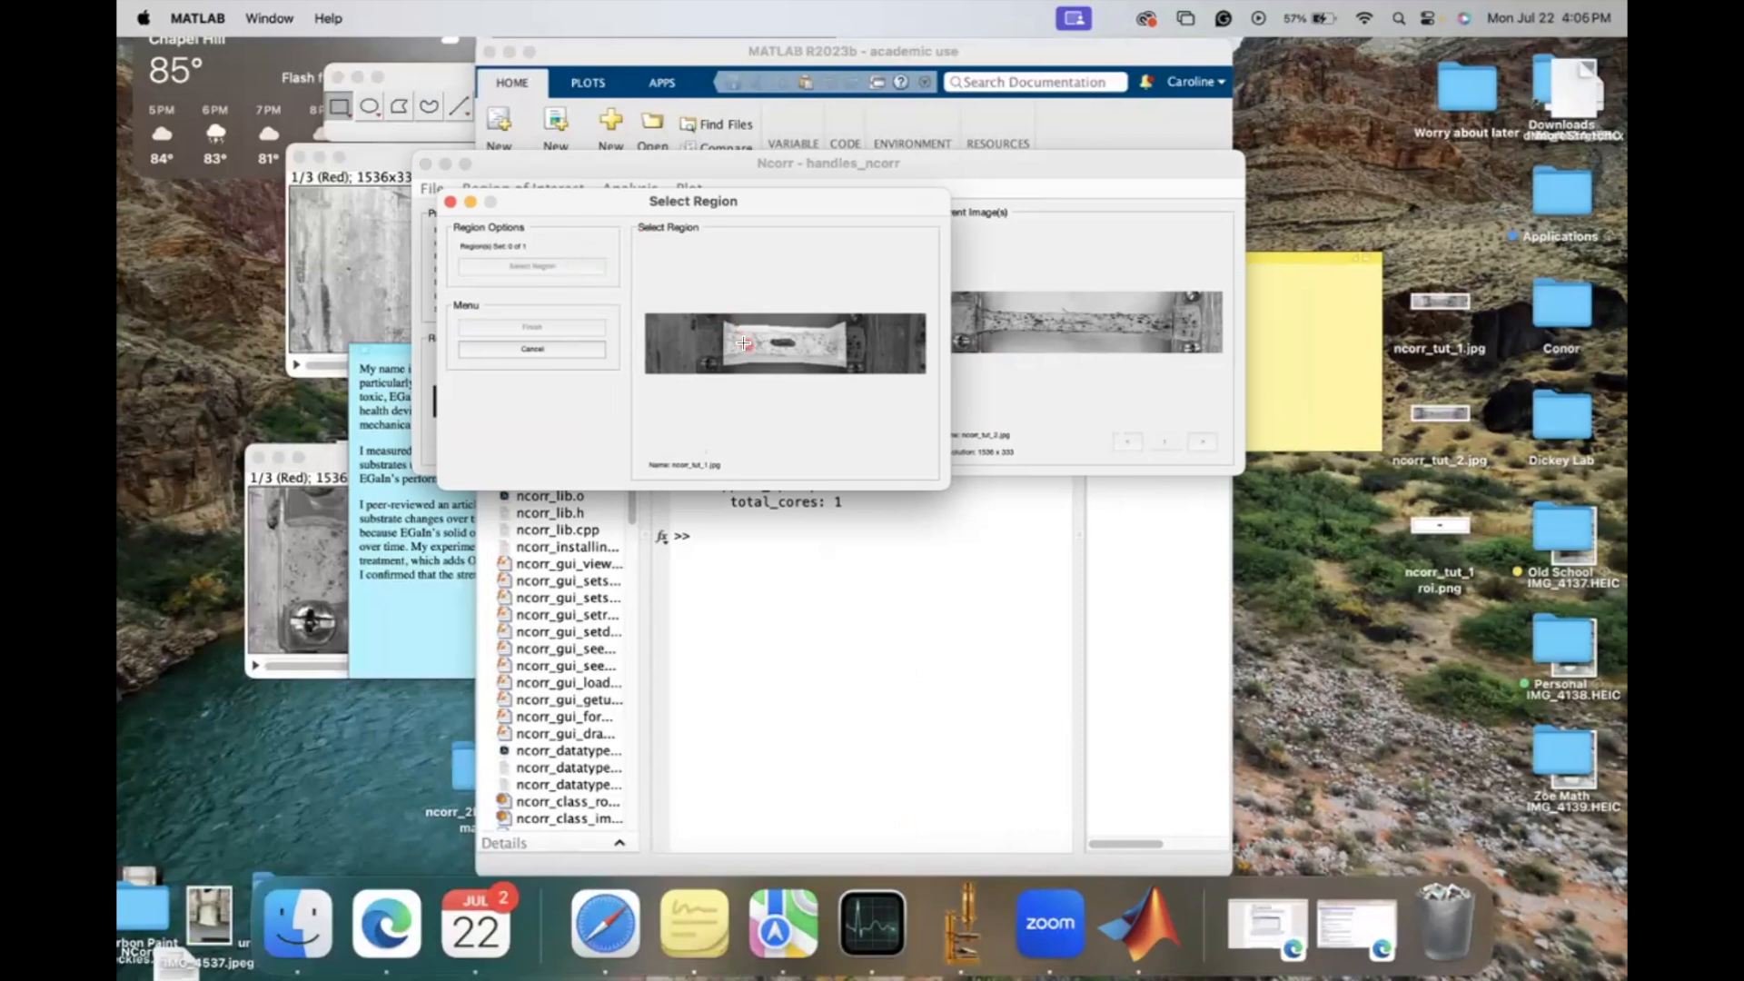
click(755, 417)
Step: Try a seed point just beside the region's central hole, review its seed preview, and cancel it
click(565, 301)
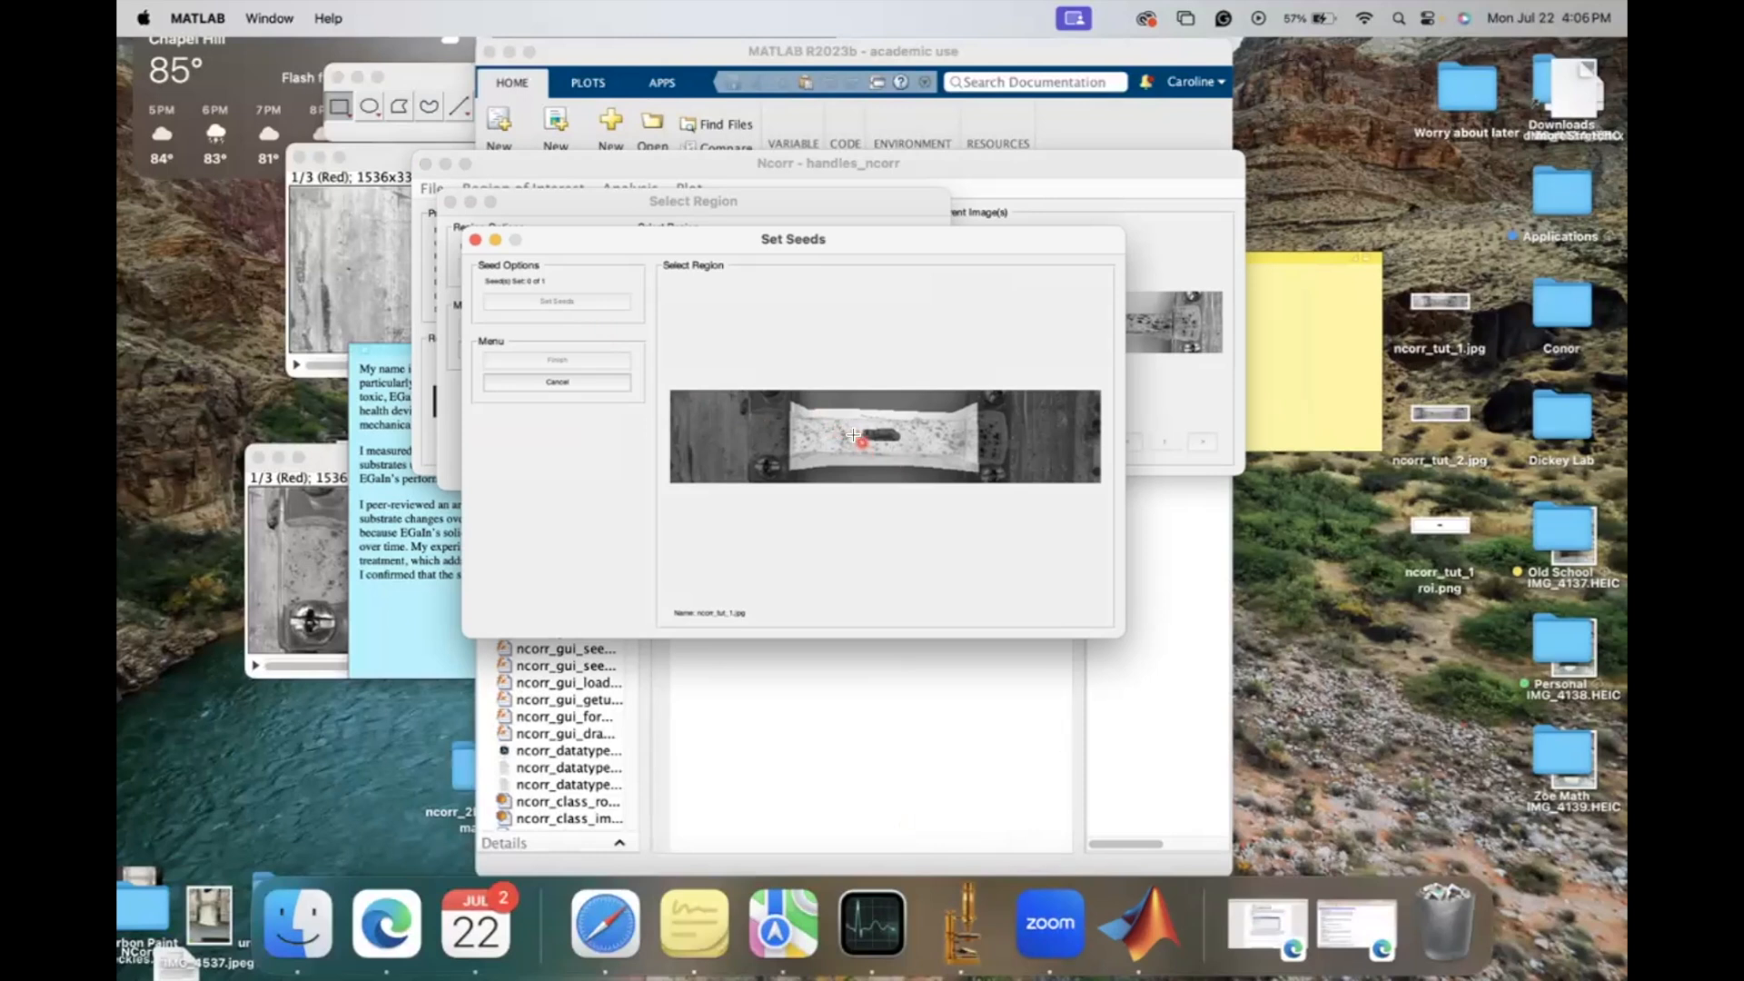
click(853, 435)
click(609, 358)
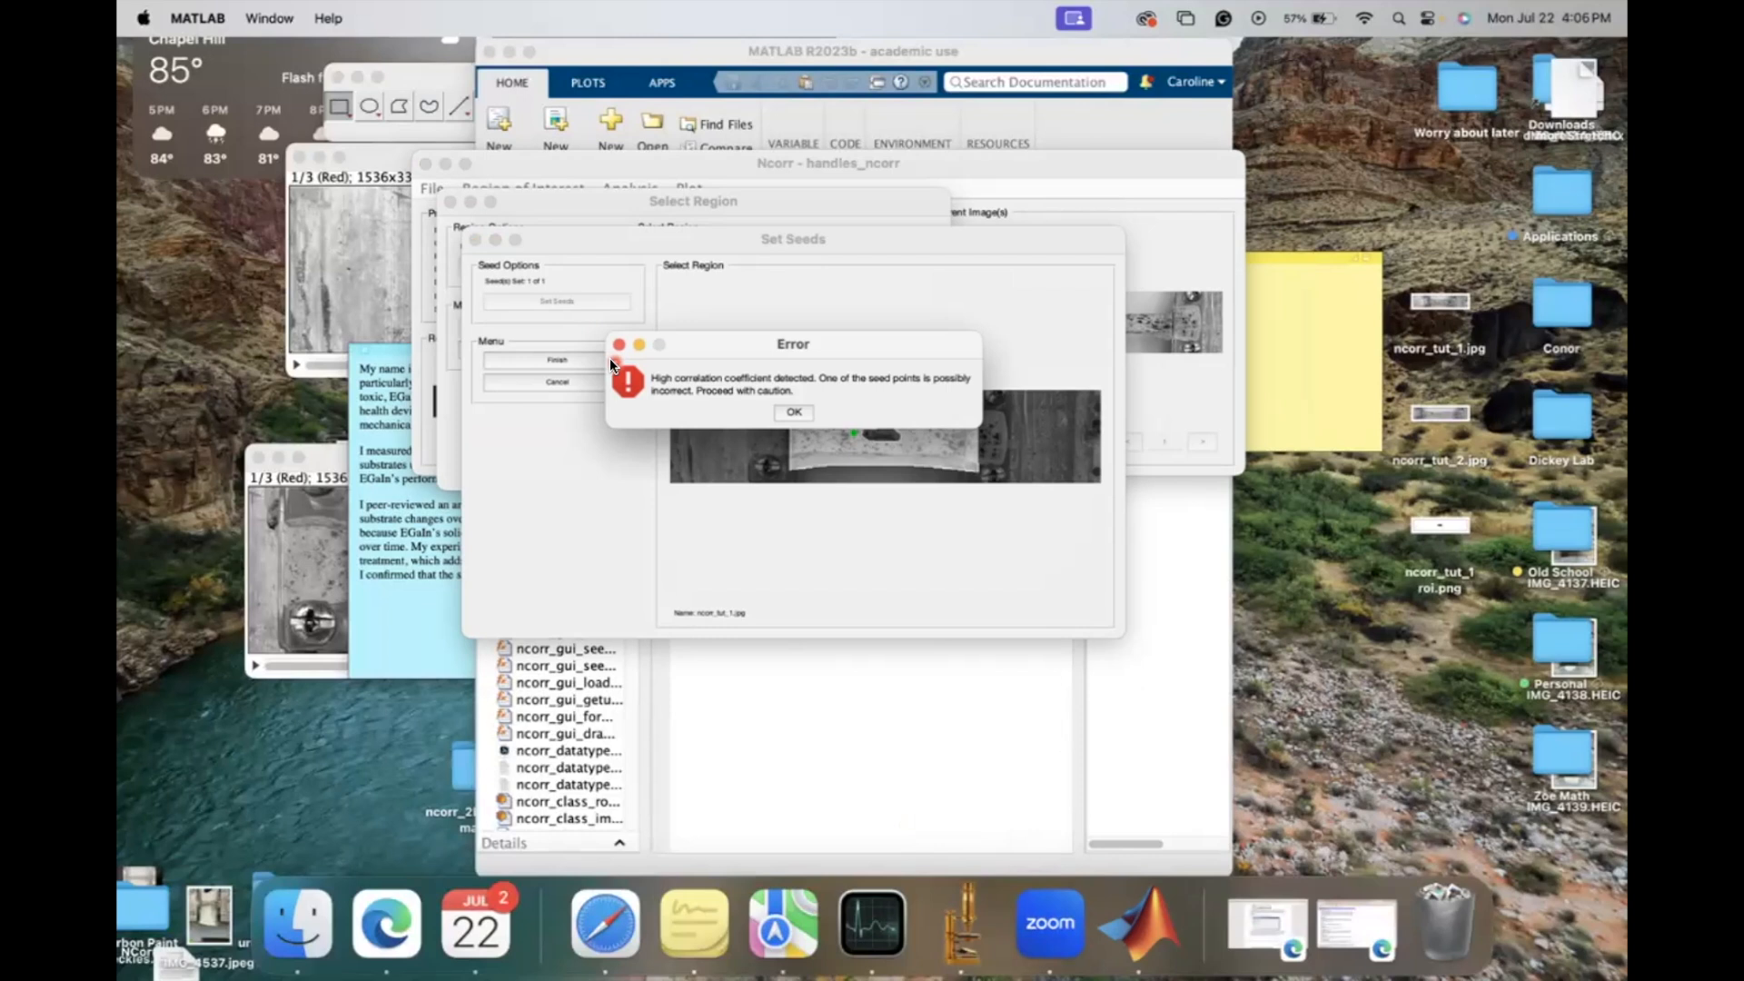
click(787, 410)
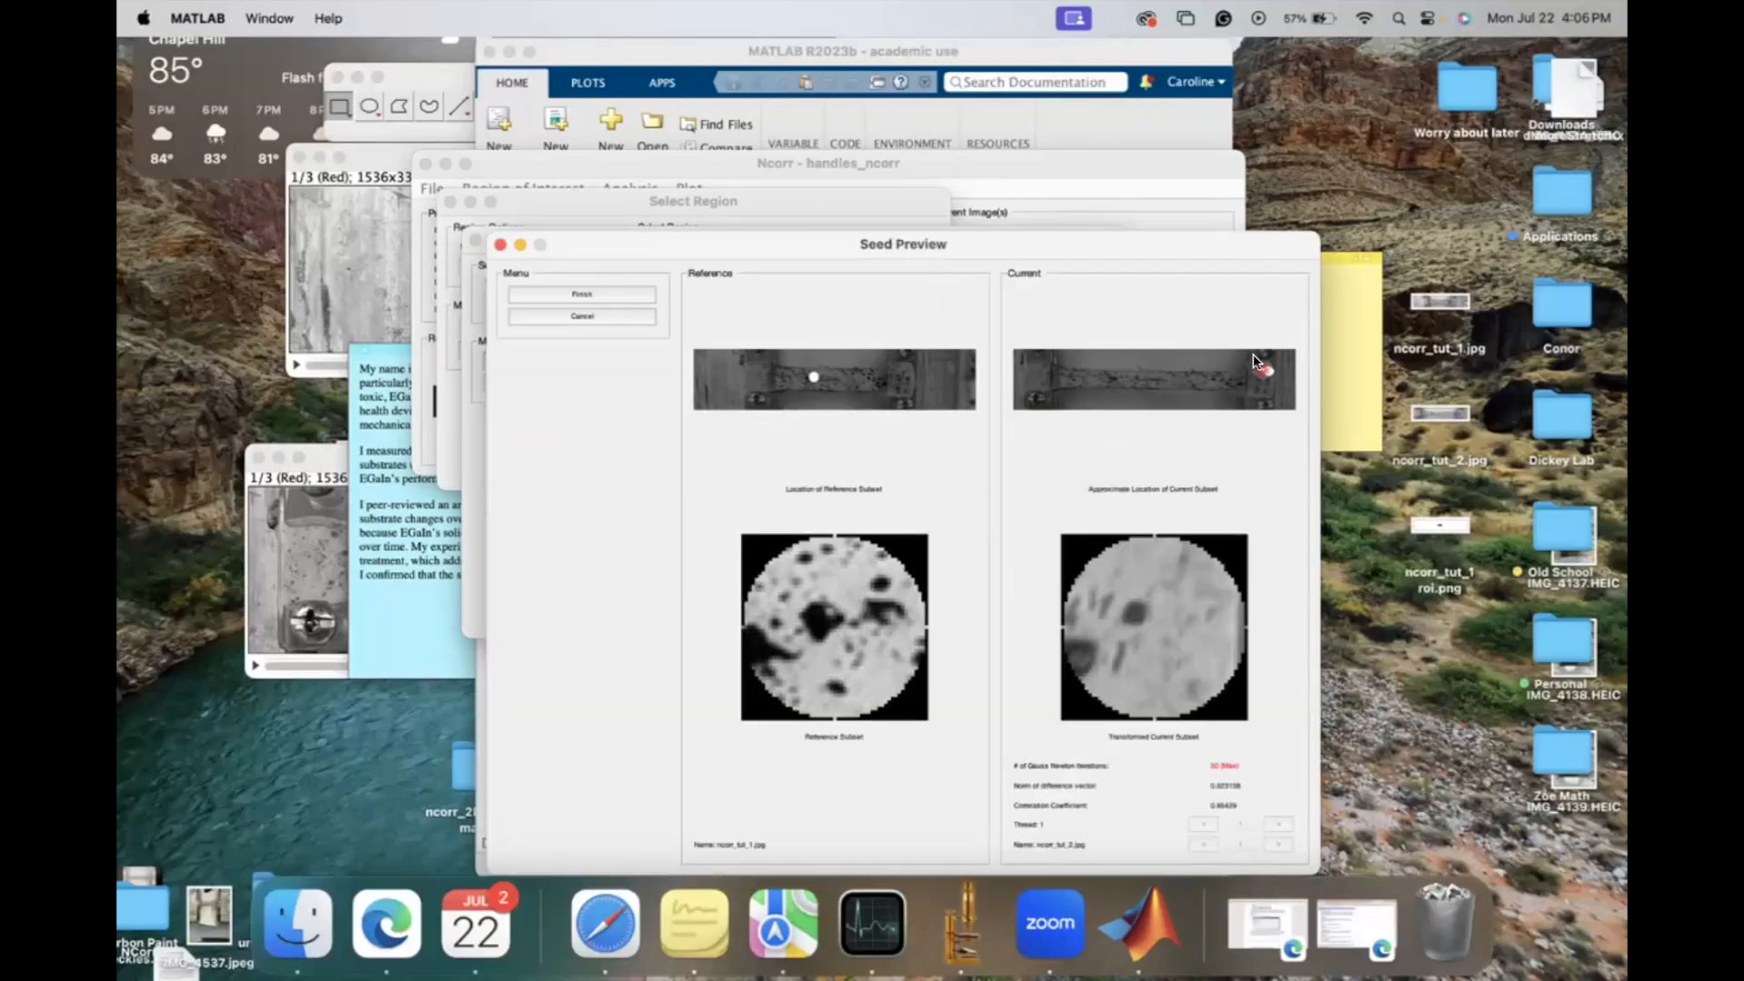
drag(905, 250, 896, 124)
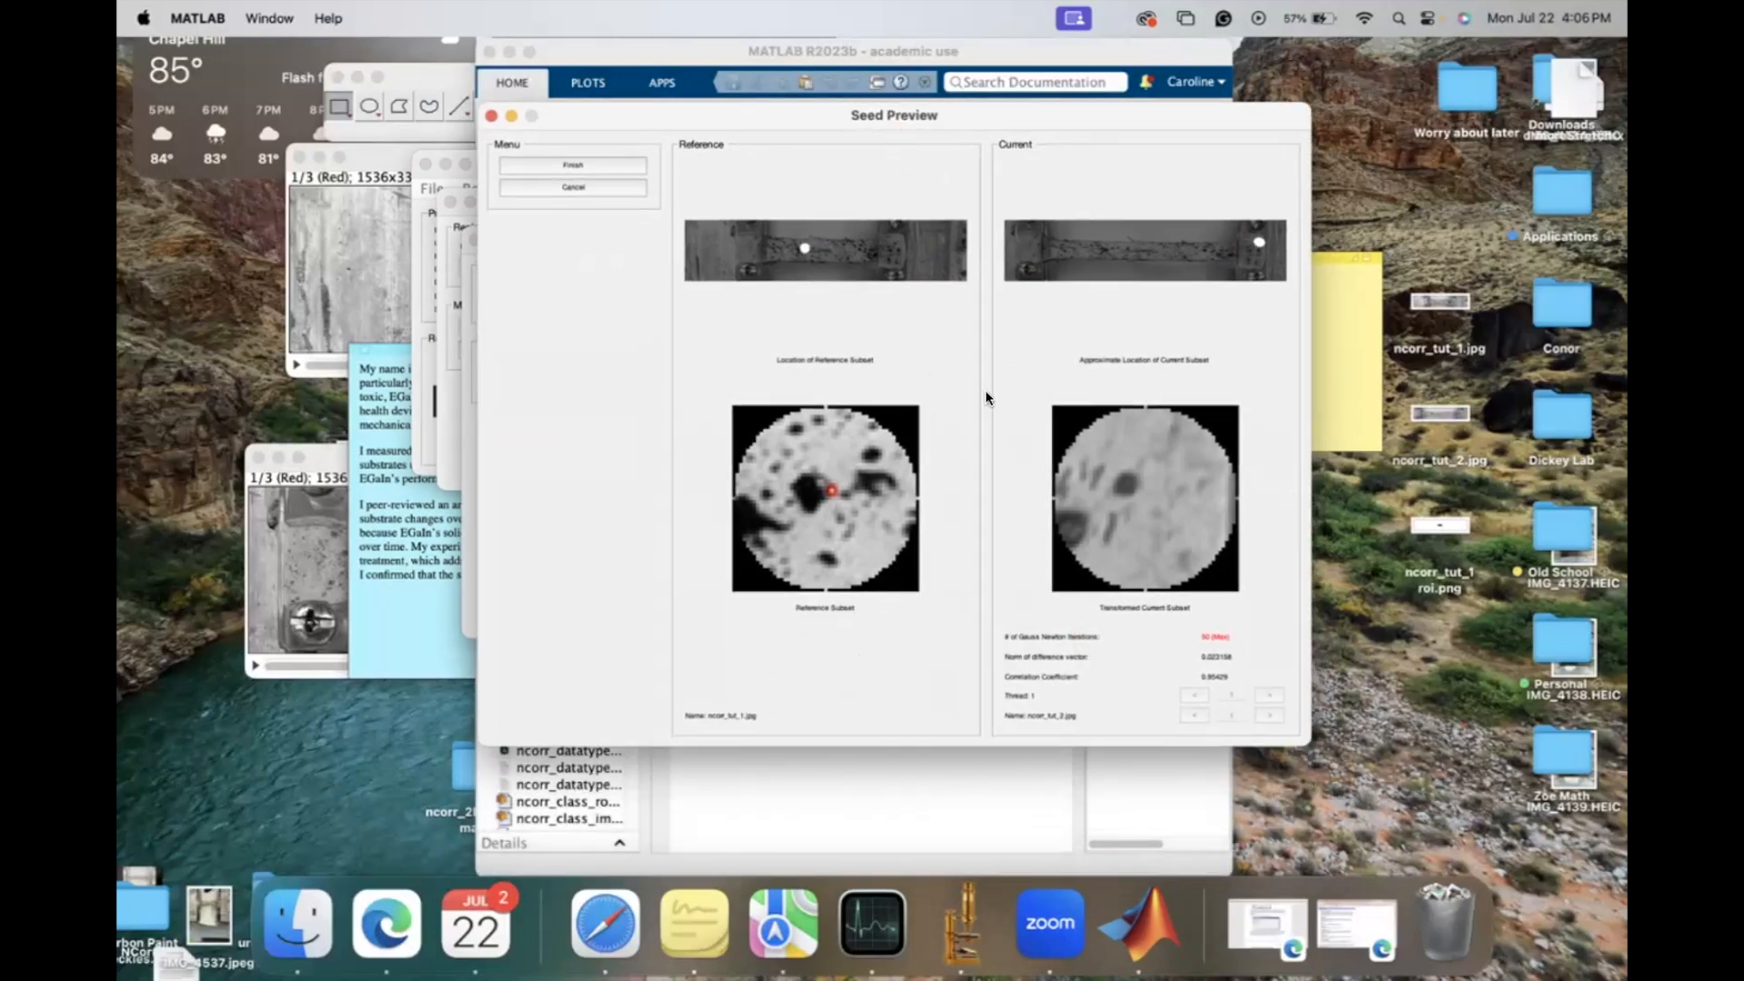
click(616, 186)
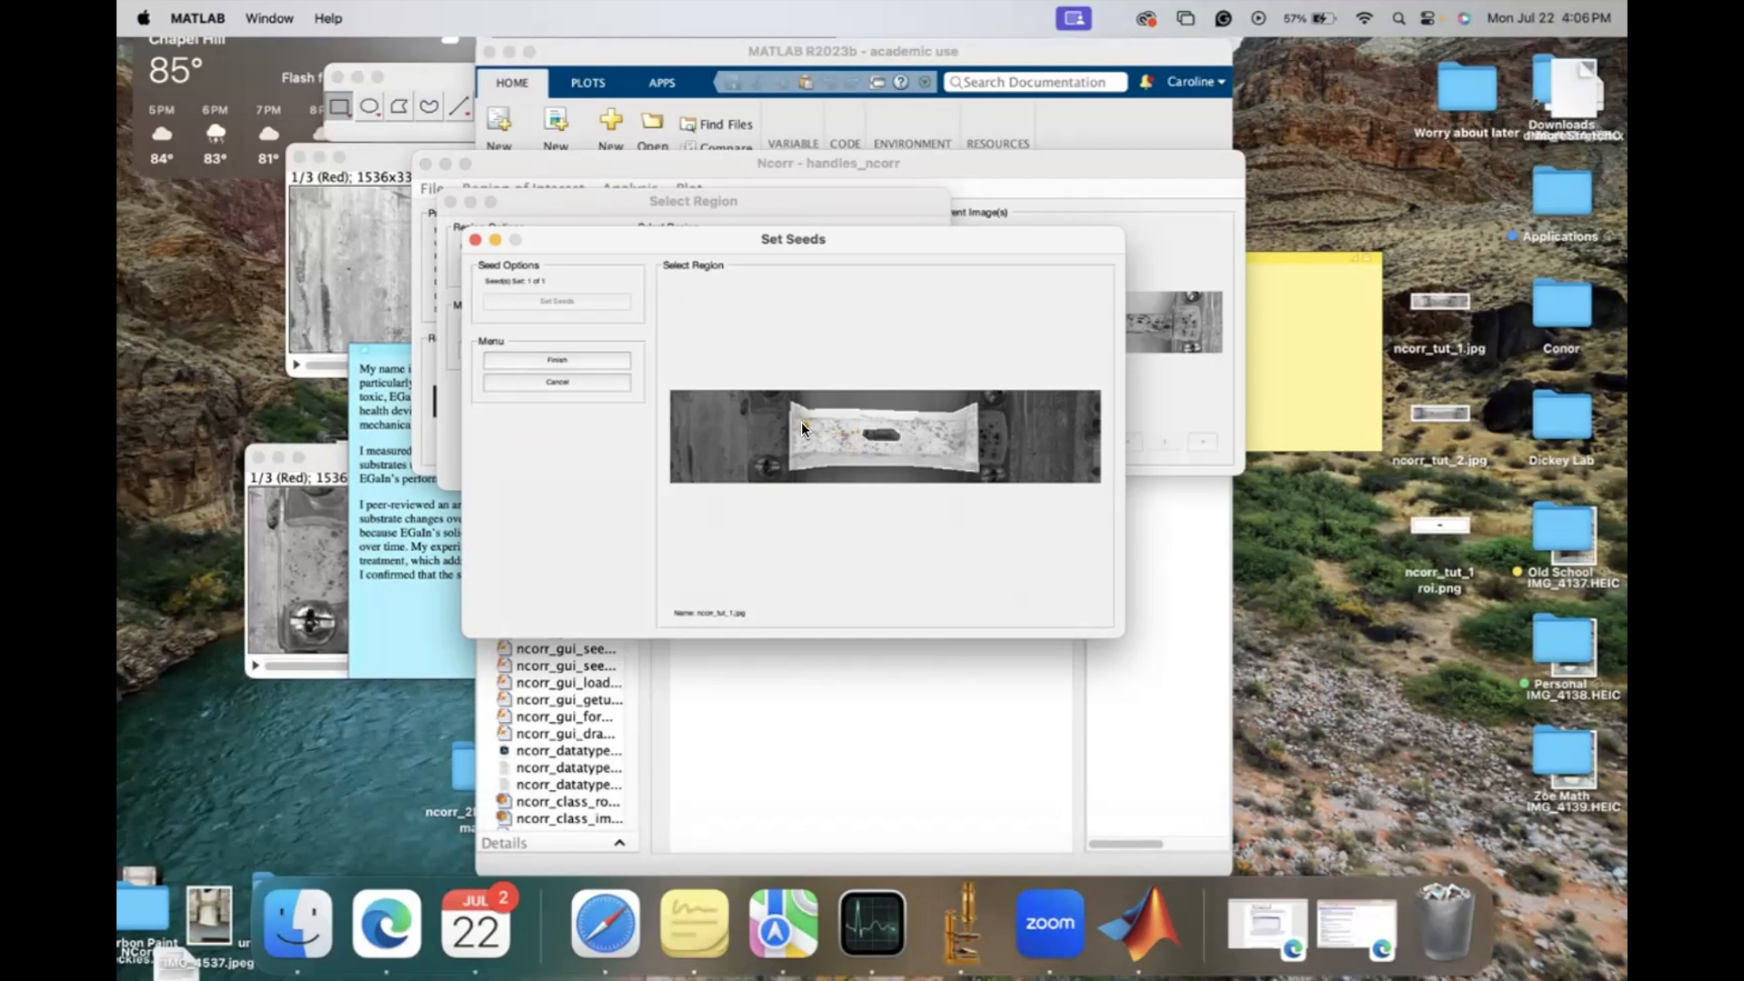
Step: Try a seed point near the left end of the specimen region, calculate it, and cancel the seed placement
click(557, 361)
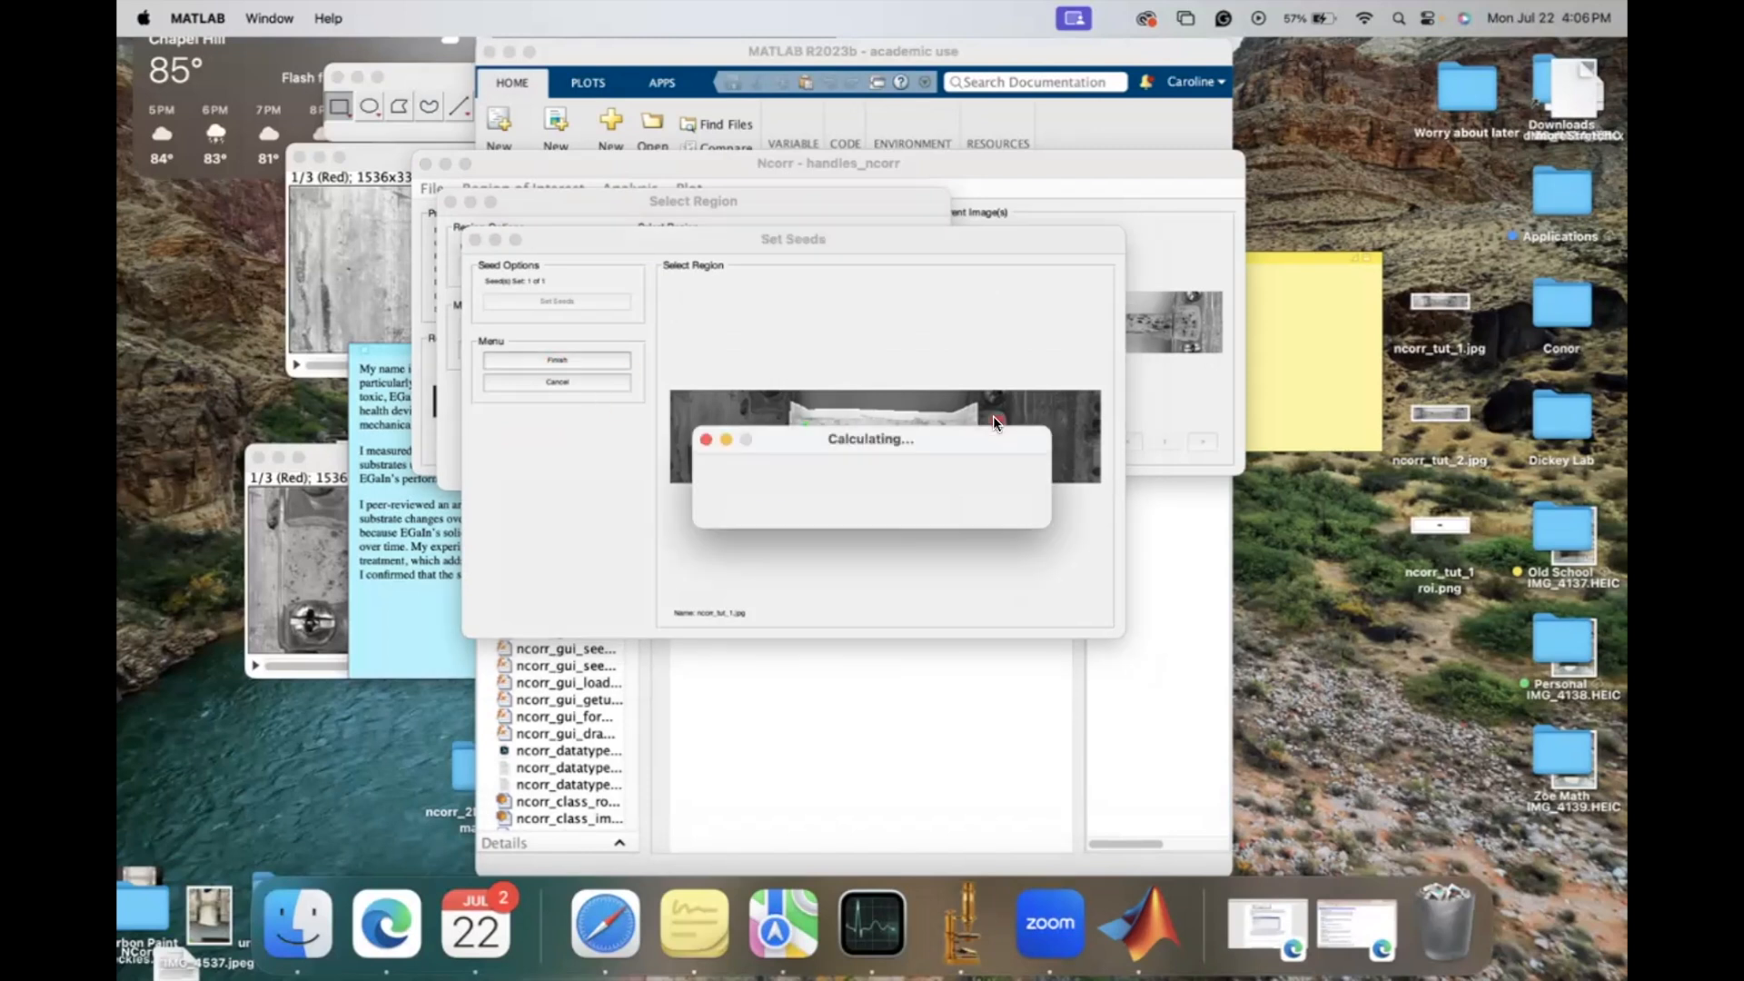
key(Return)
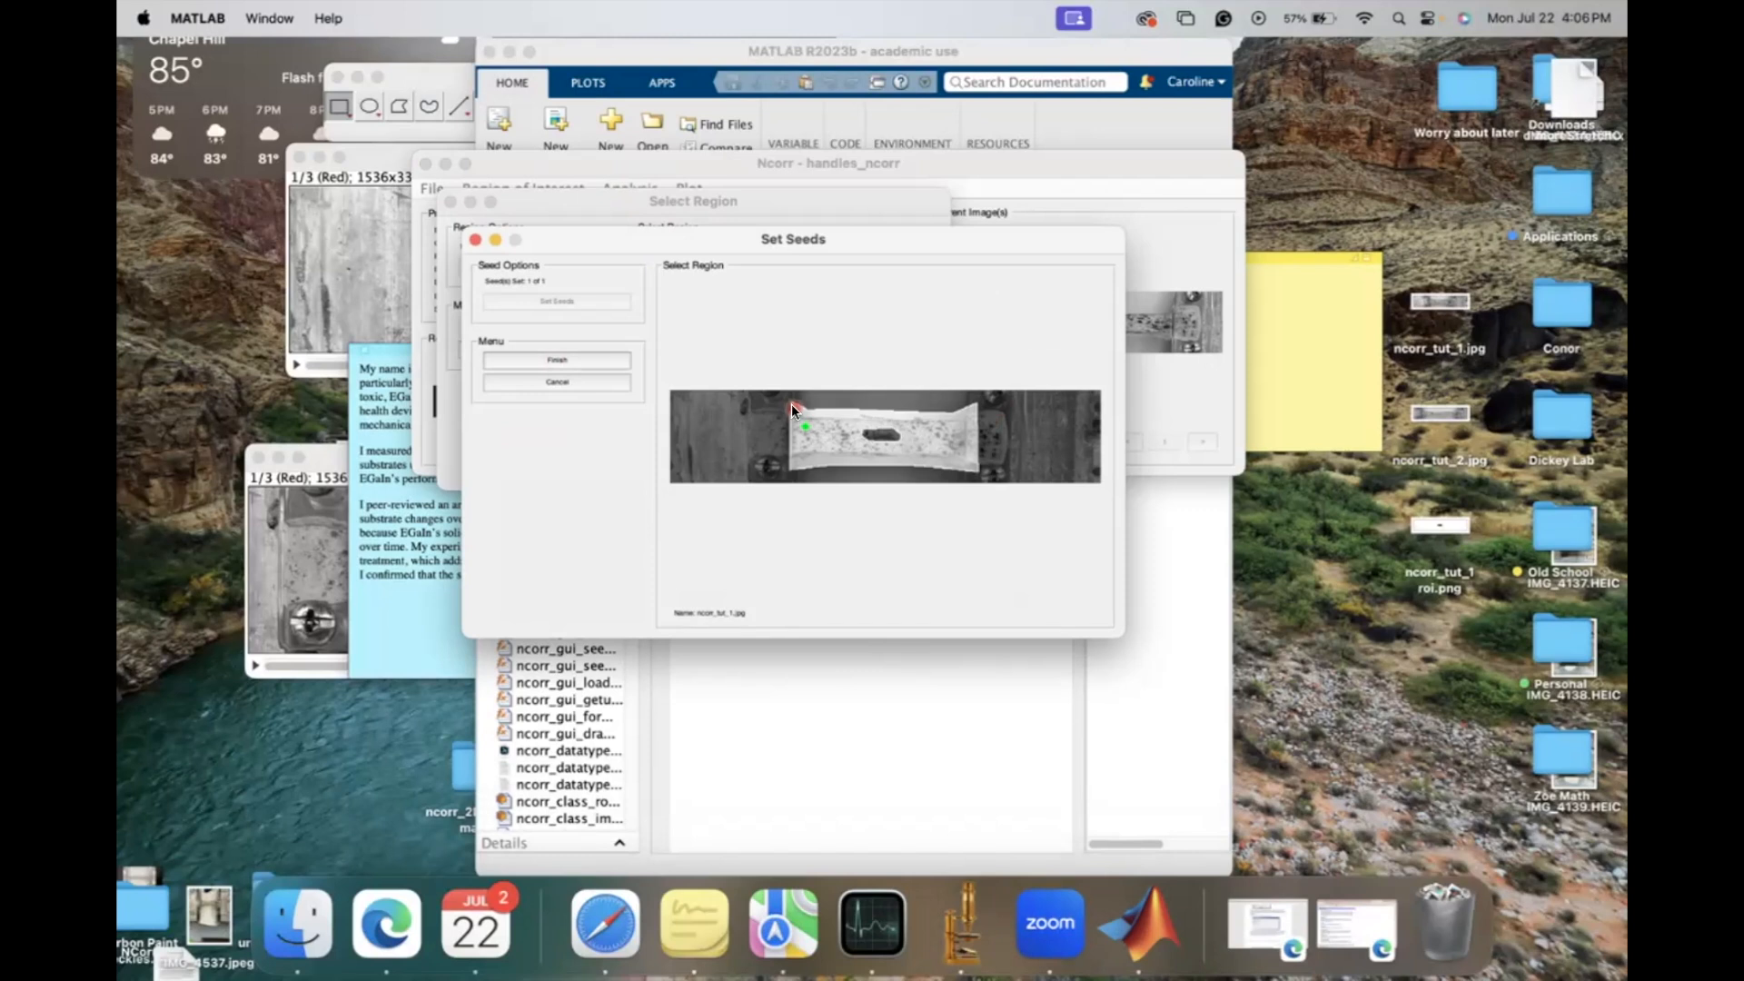
click(792, 404)
click(630, 318)
click(598, 379)
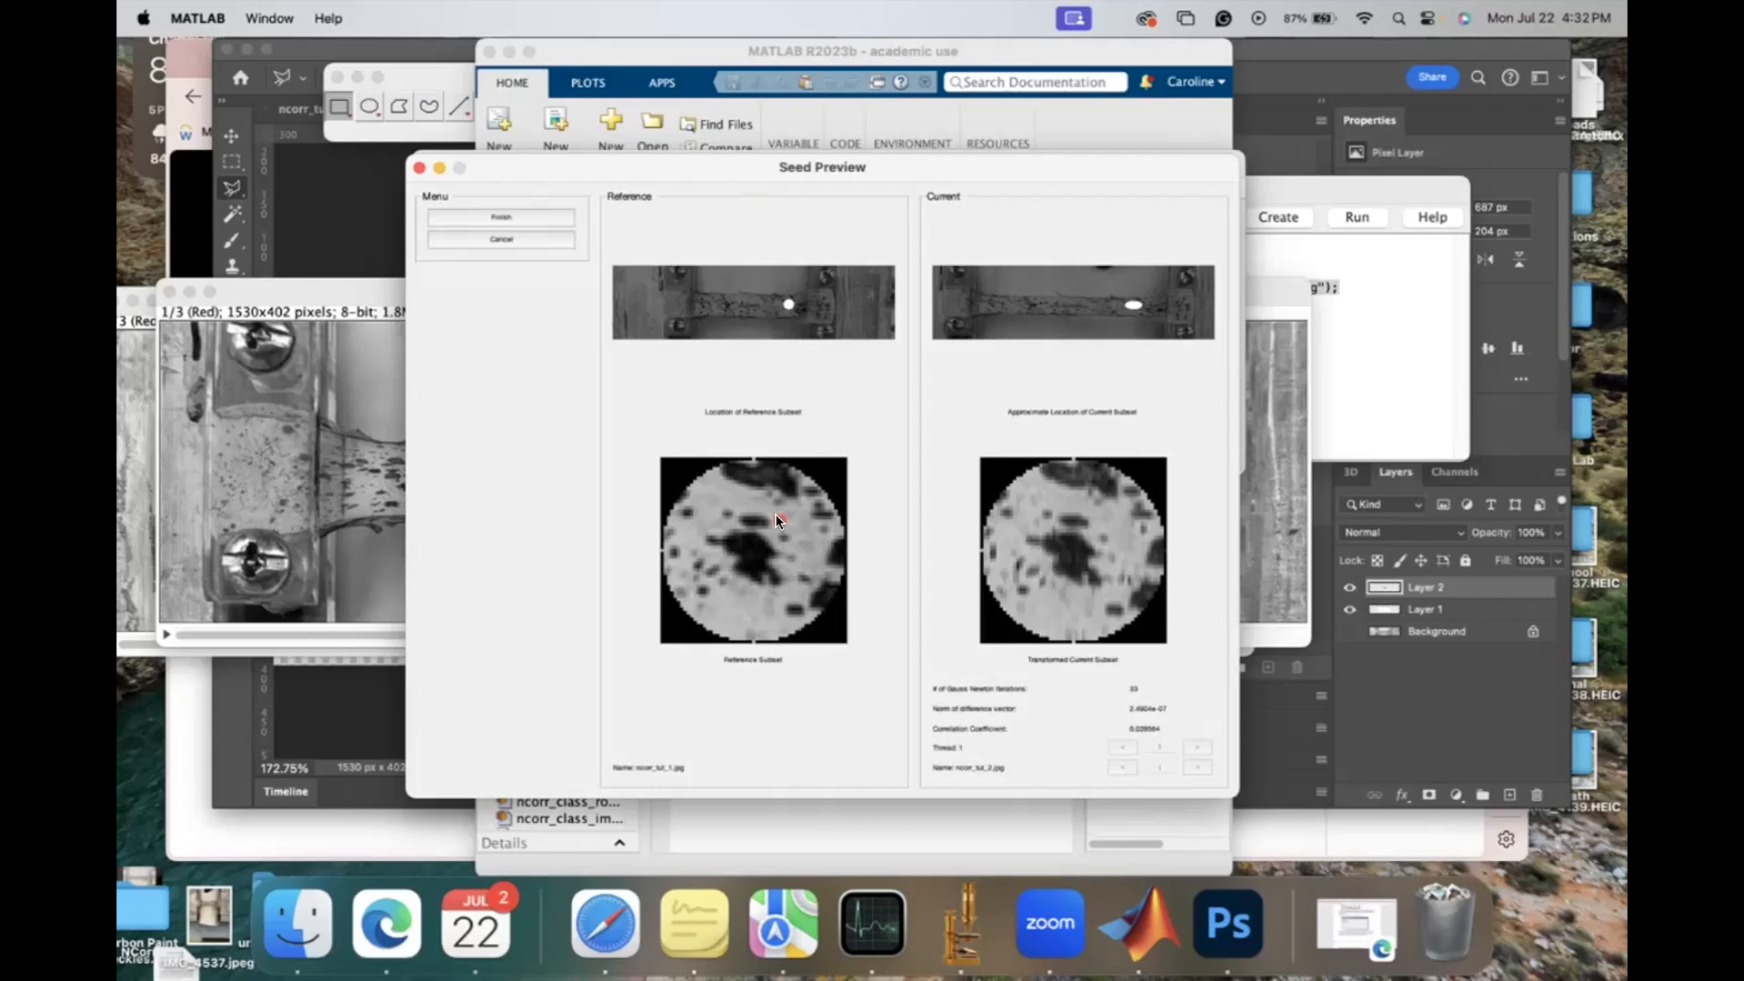
Step: Accept the previewed seed, finish the region selection and complete the DIC analysis
drag(609, 178, 652, 148)
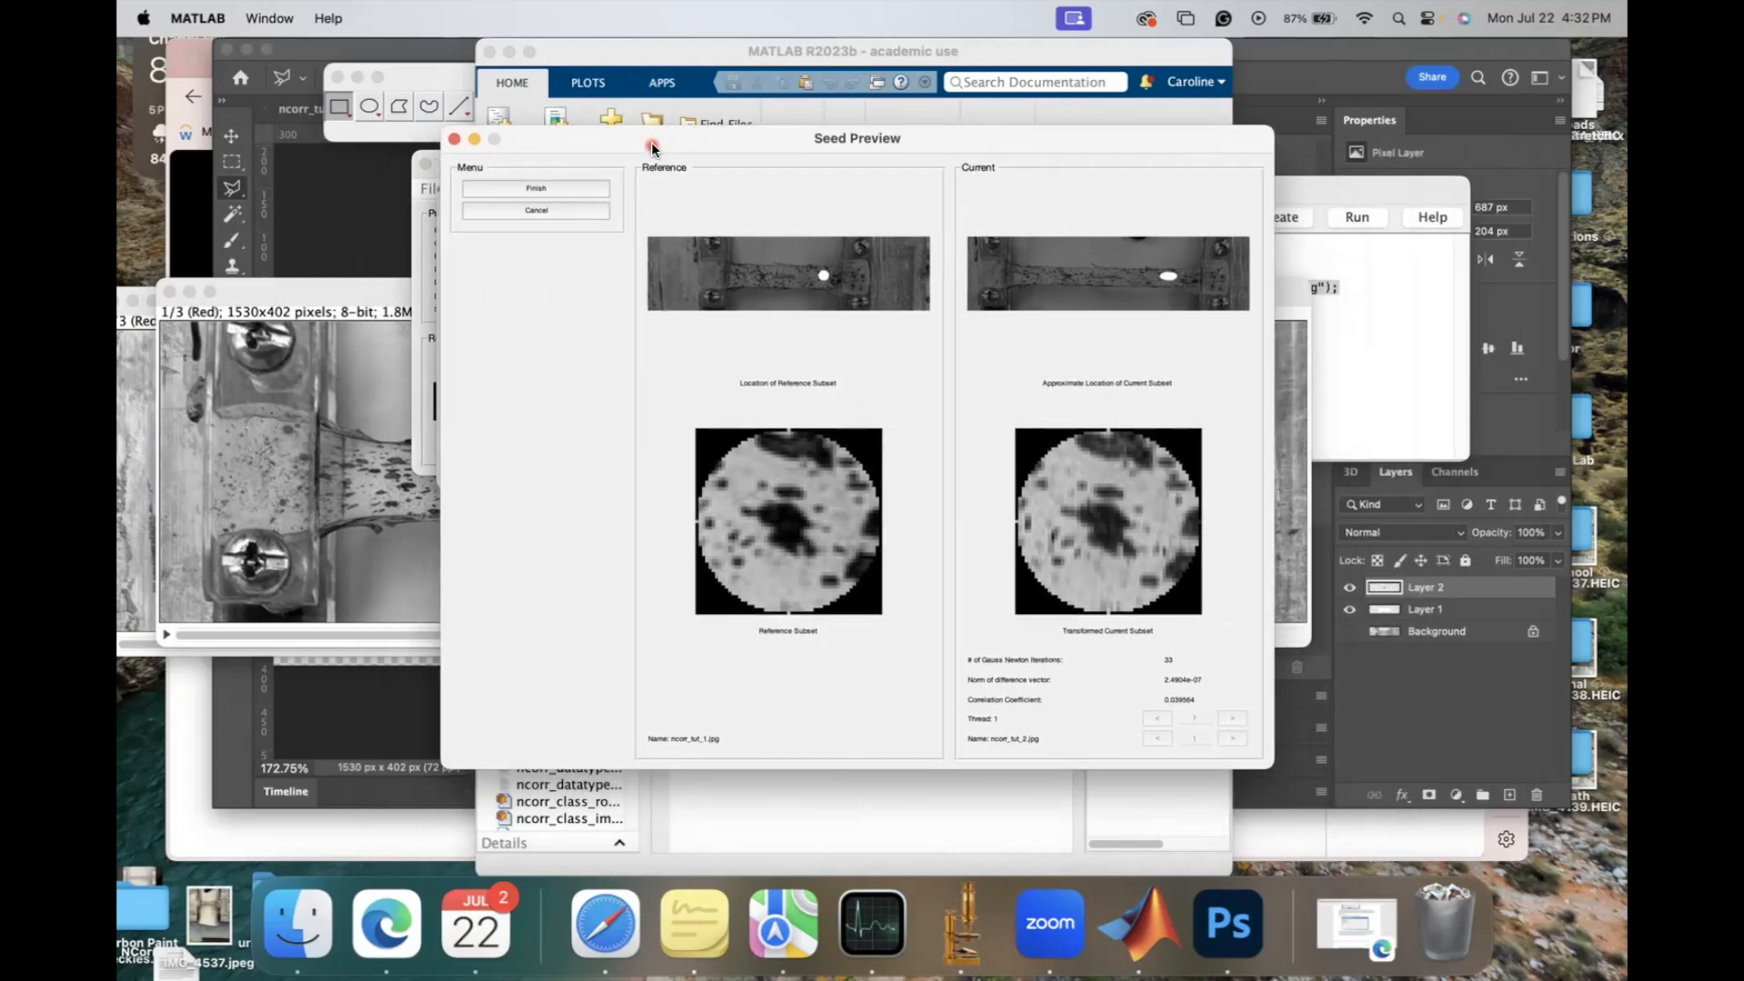
click(558, 189)
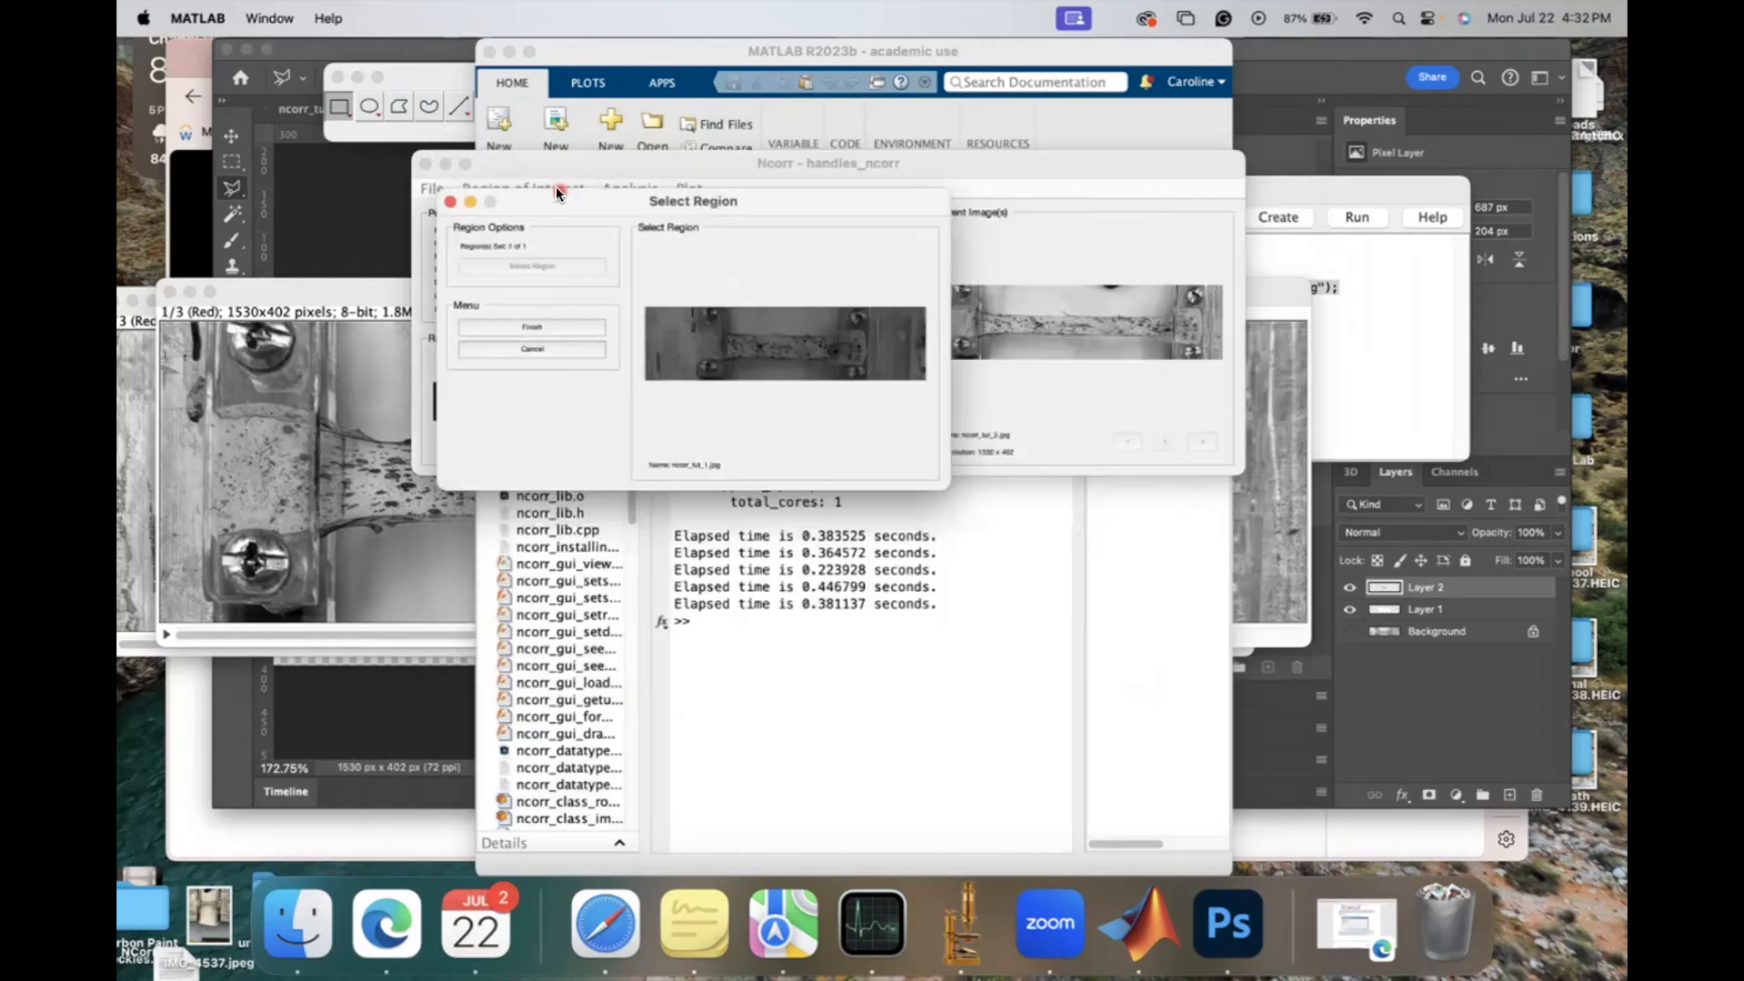
click(553, 326)
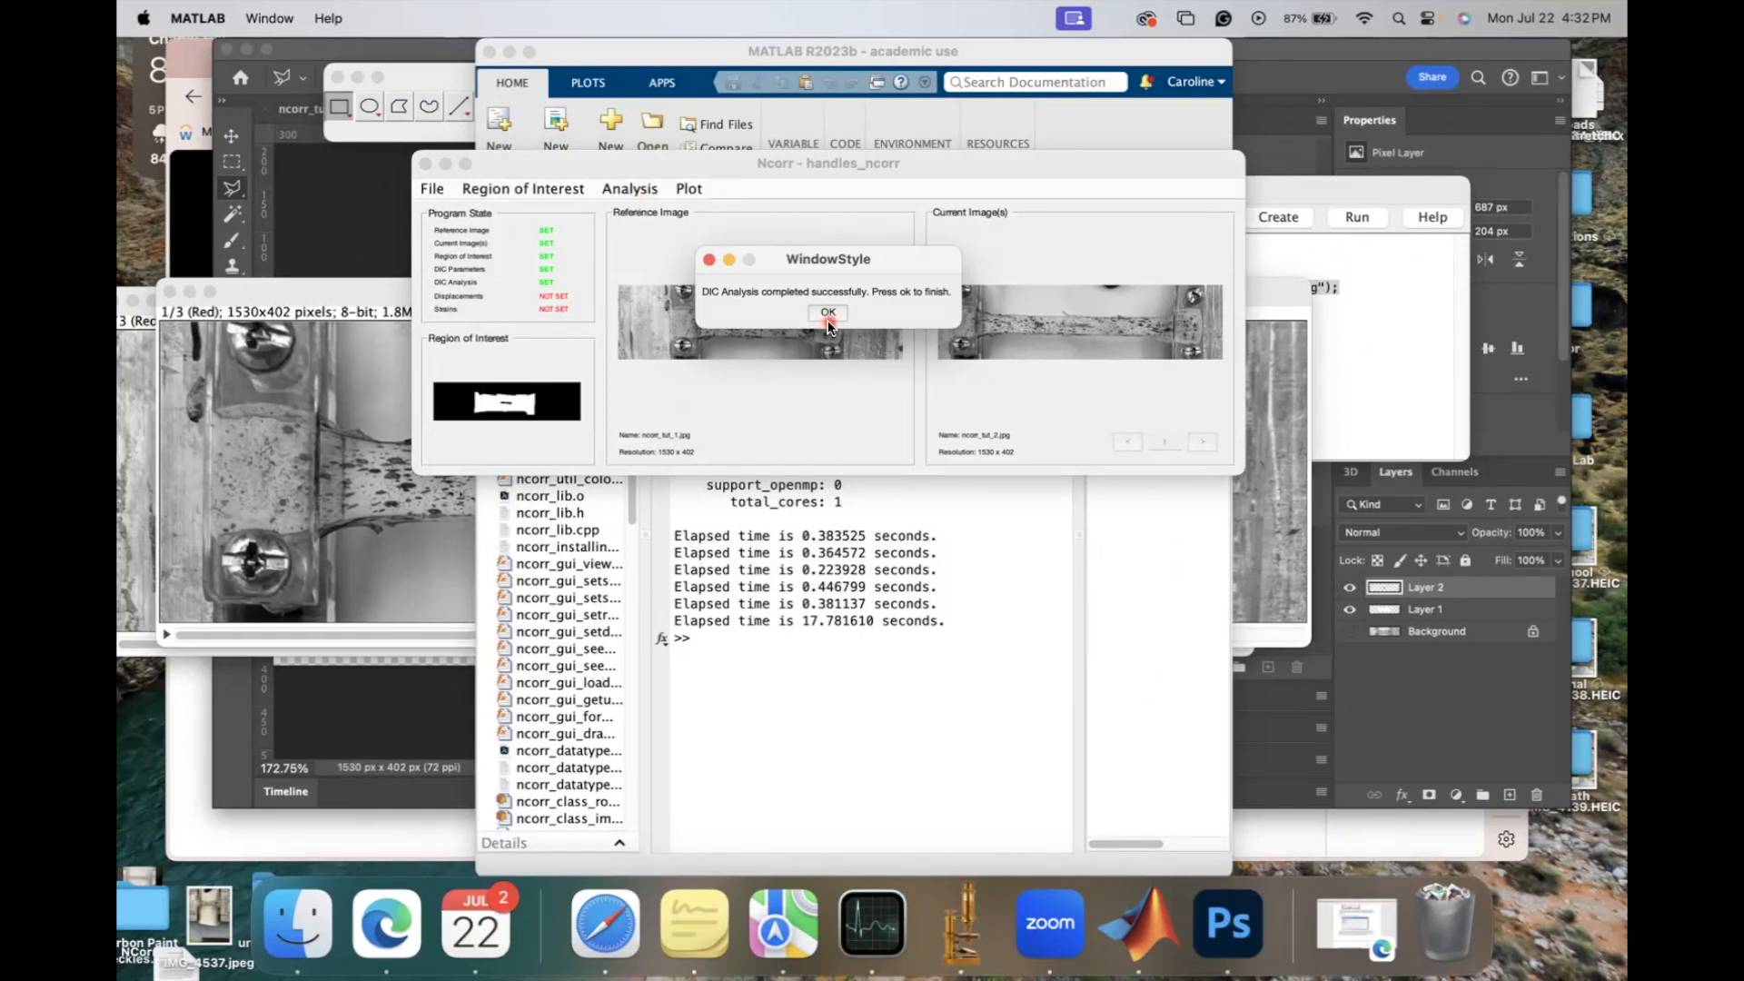
click(825, 313)
Step: Open the displacement formatting for the analyzed images and move its window to show the U and V previews clearly
click(643, 184)
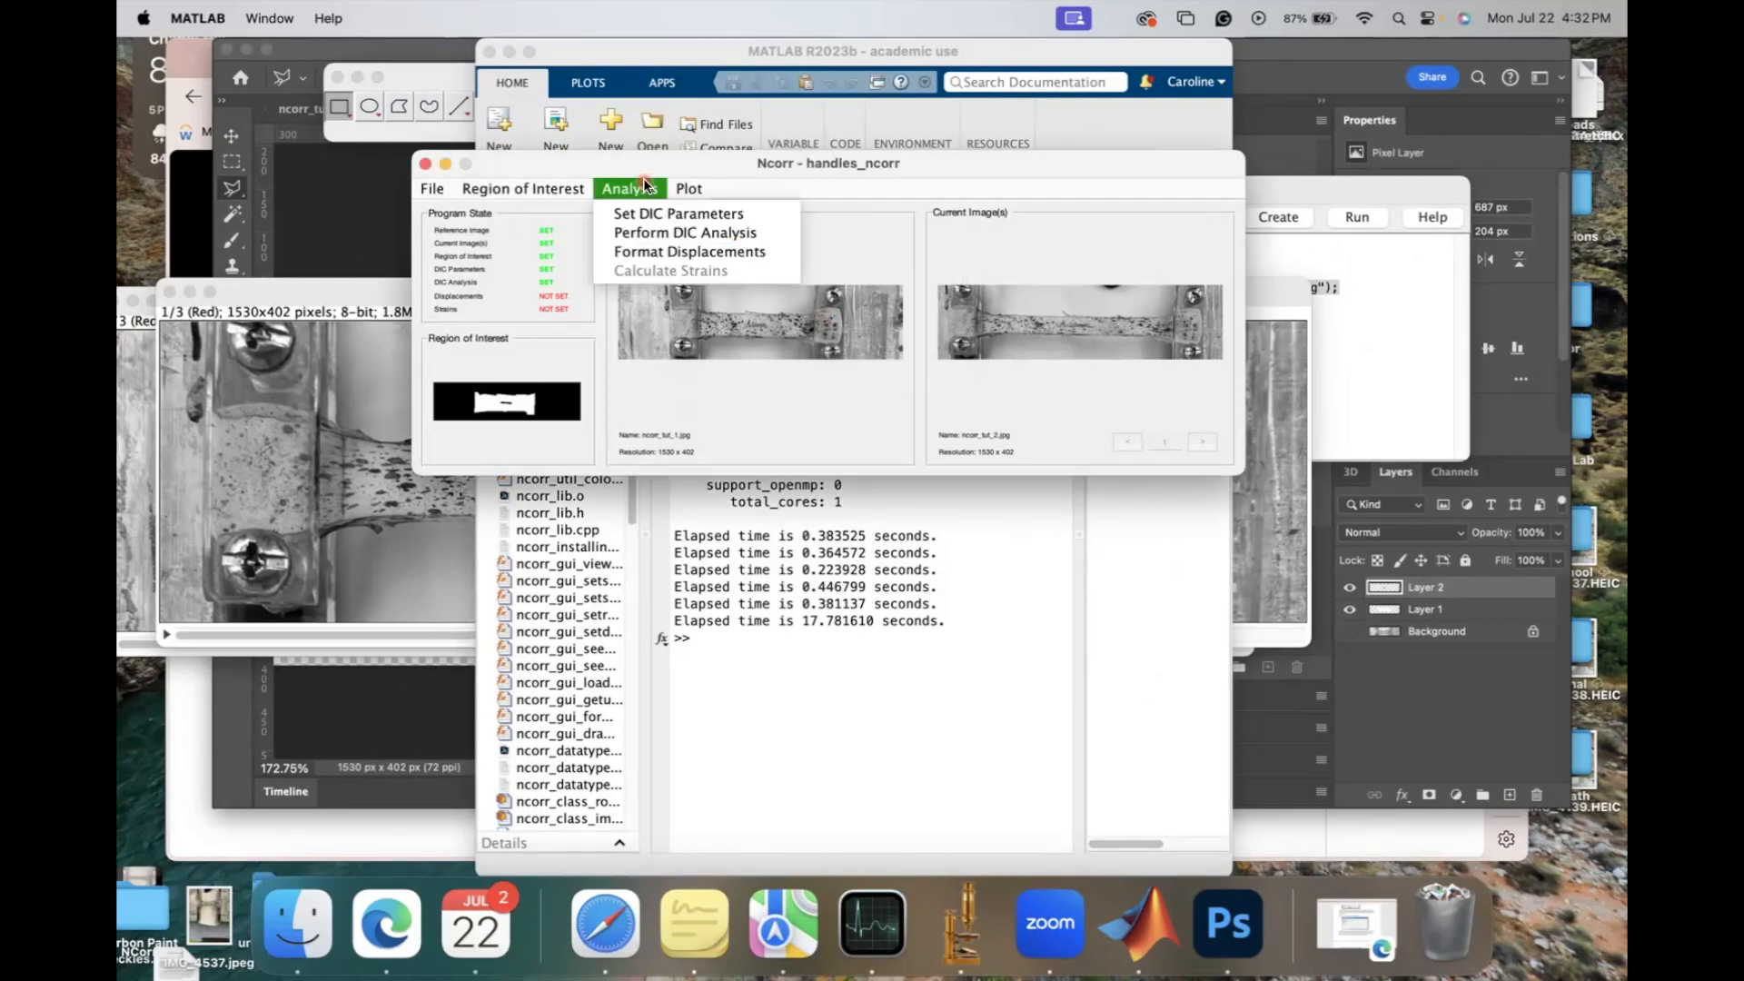
click(650, 246)
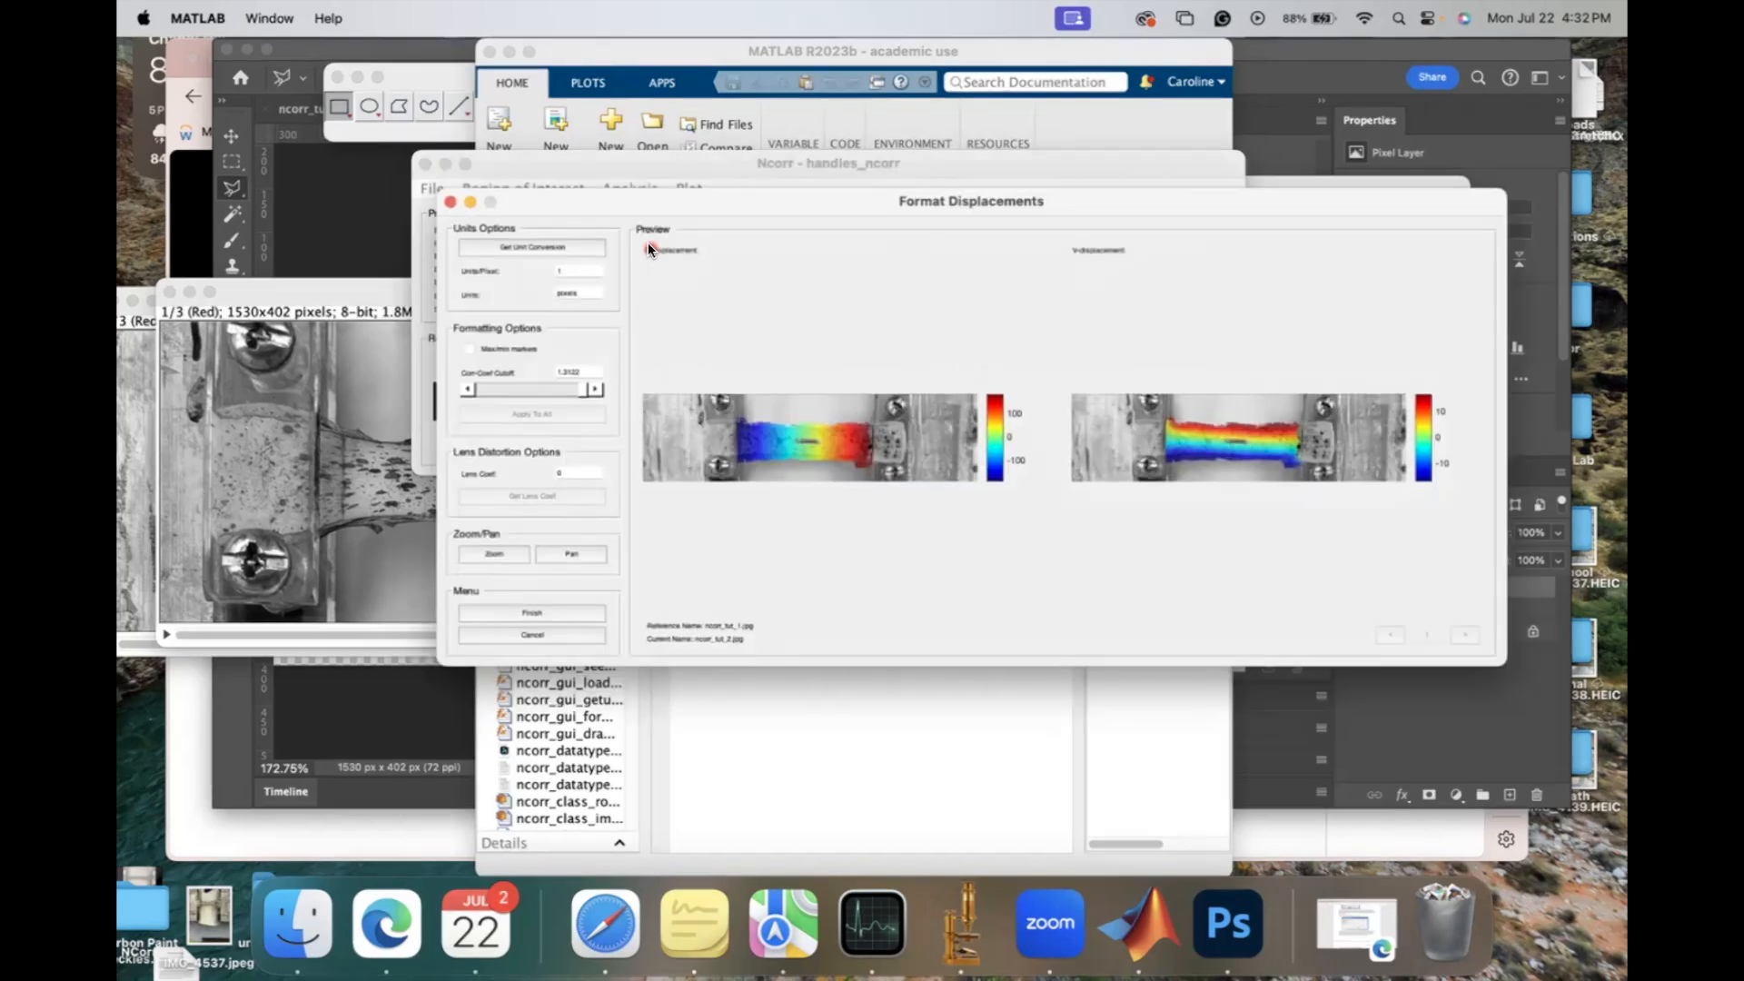
drag(733, 195, 563, 150)
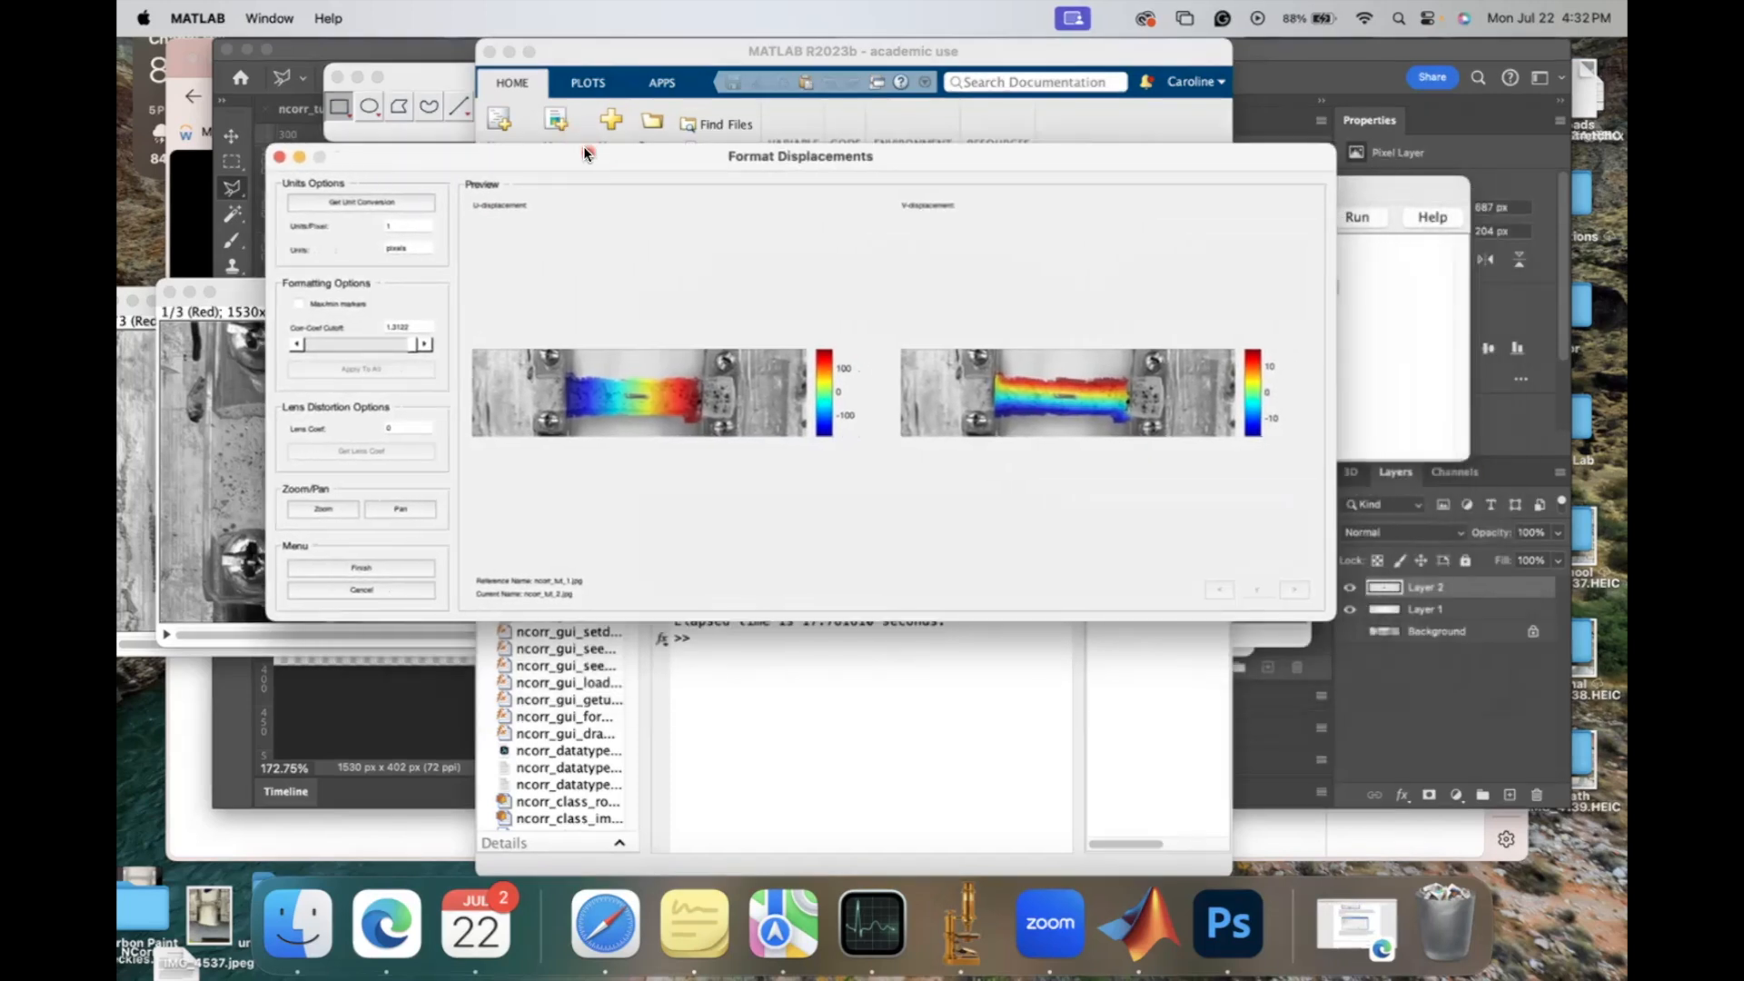
Step: Annotate the U-displacement preview with check marks and the note “Rainbow” appearance (depending on
click(536, 459)
click(506, 389)
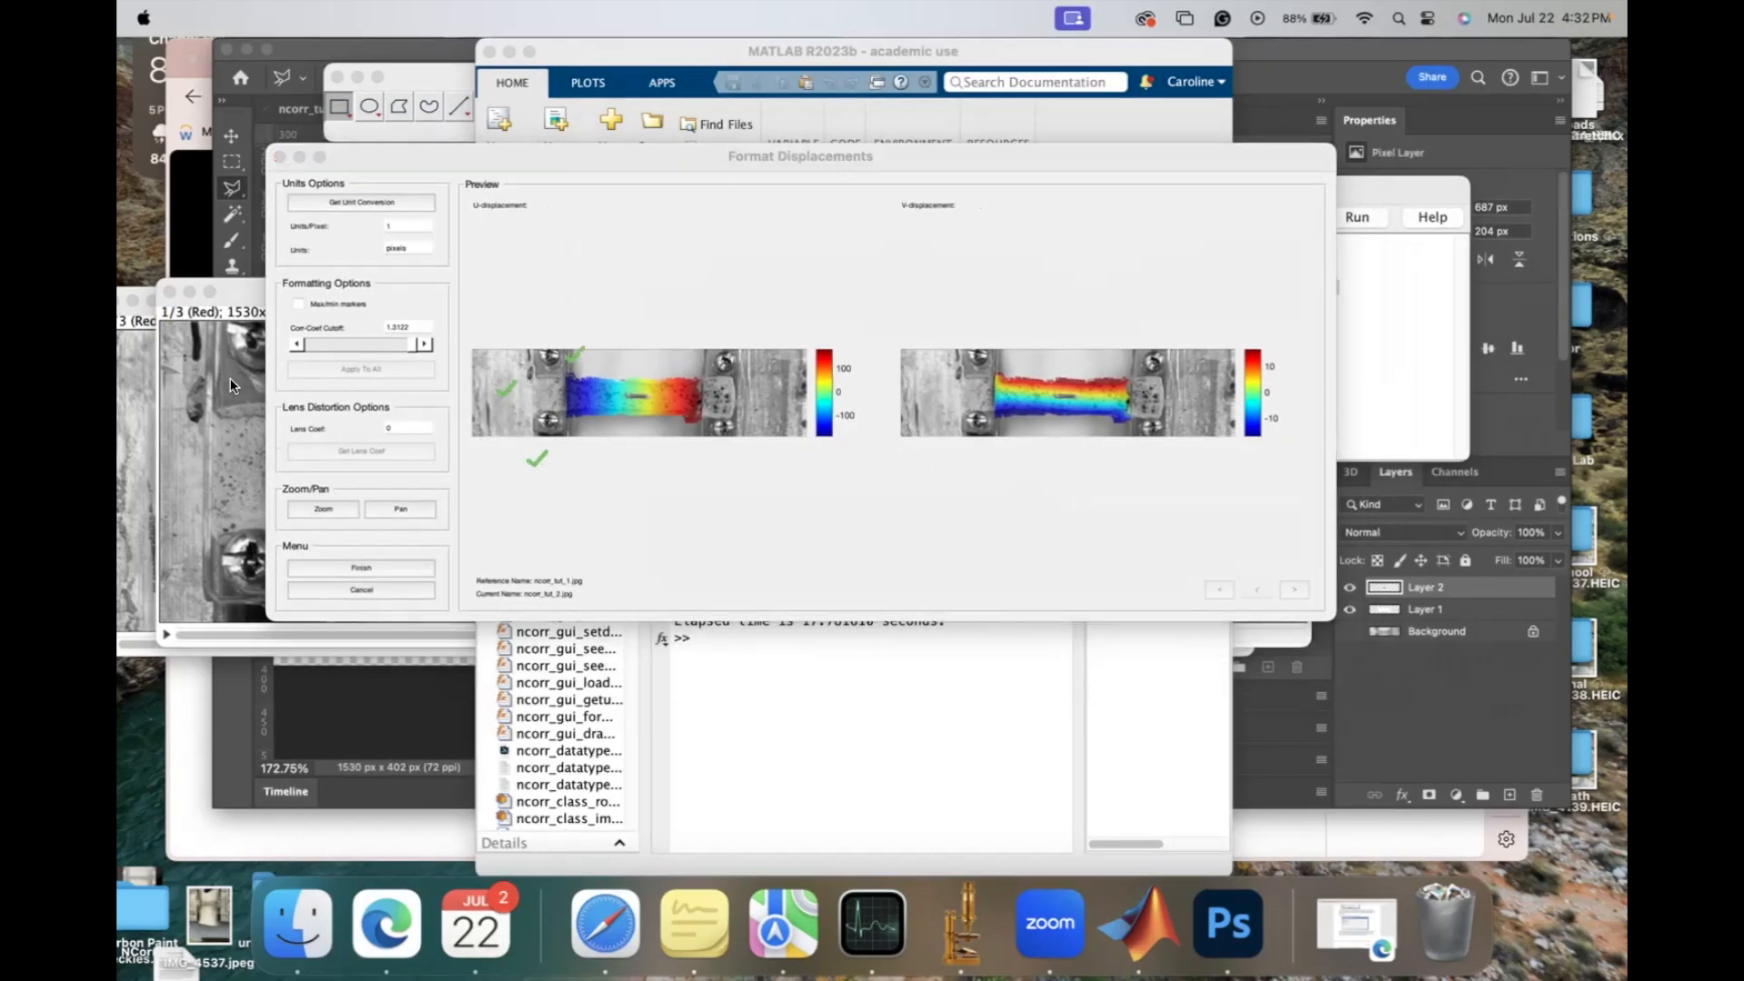
text(rainbow)
key(BackSpace)
key(BackSpace)
key(BackSpace)
key(BackSpace)
key(BackSpace)
key(BackSpace)
key(BackSpace)
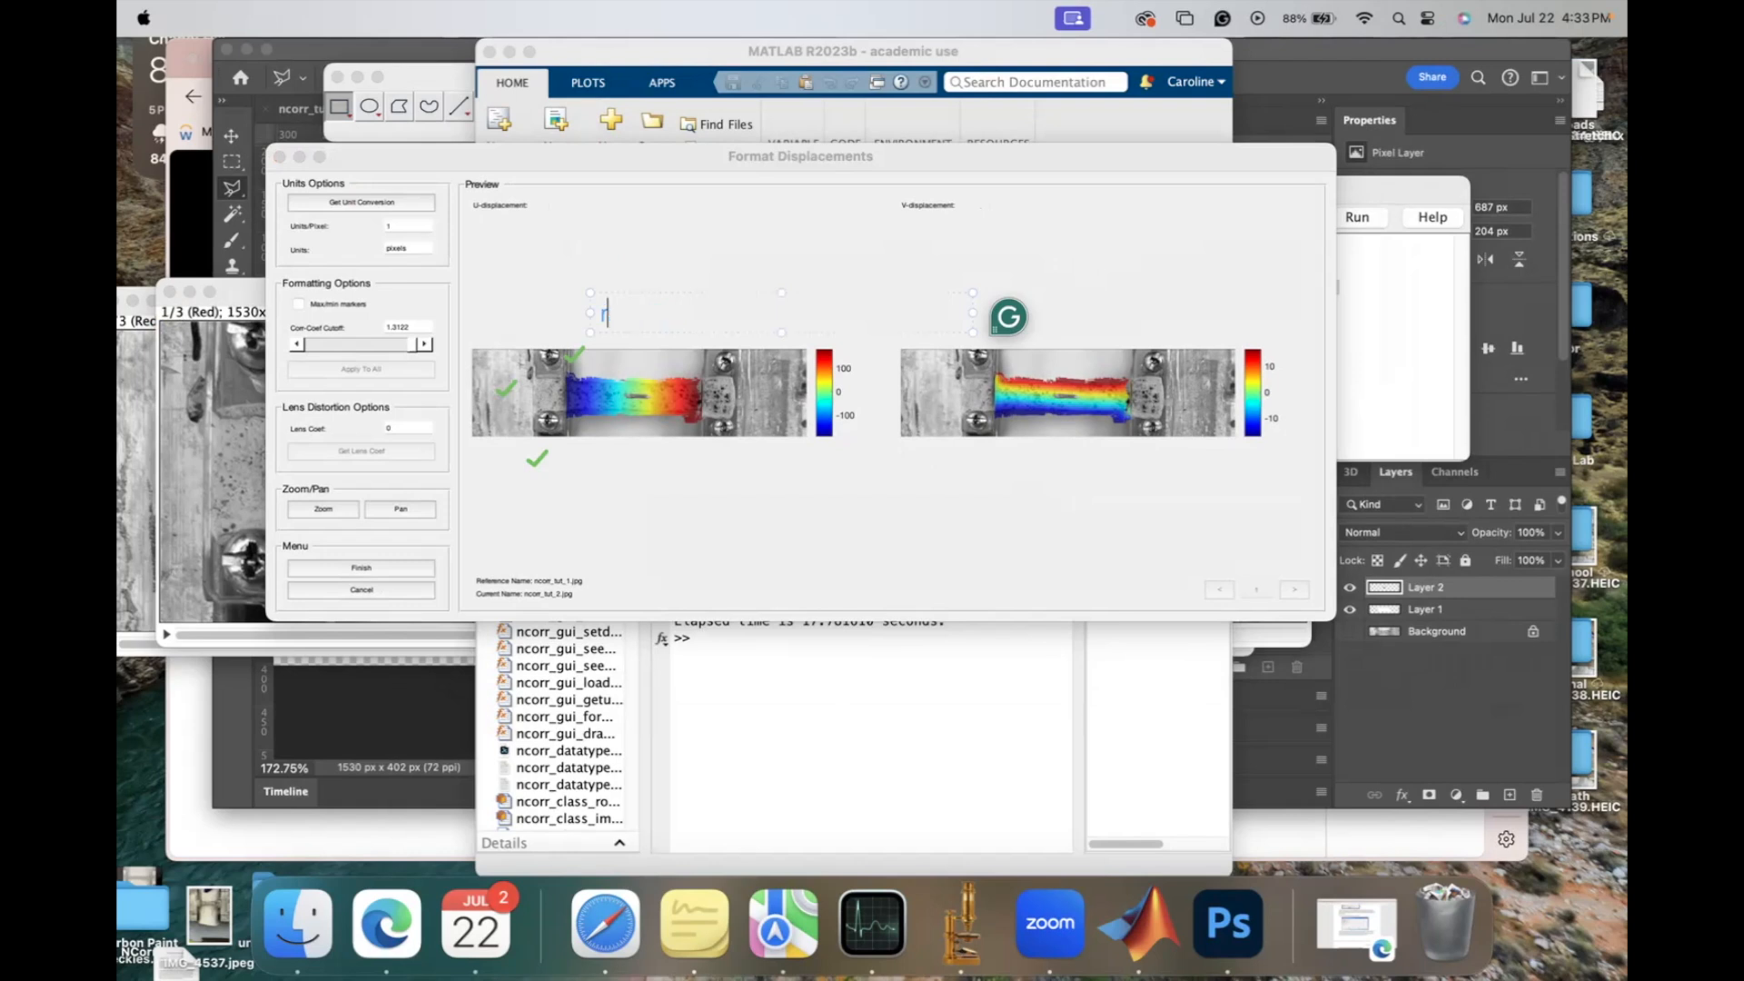
text("Rainbo)
text(w" )
text(appearance (dpend)
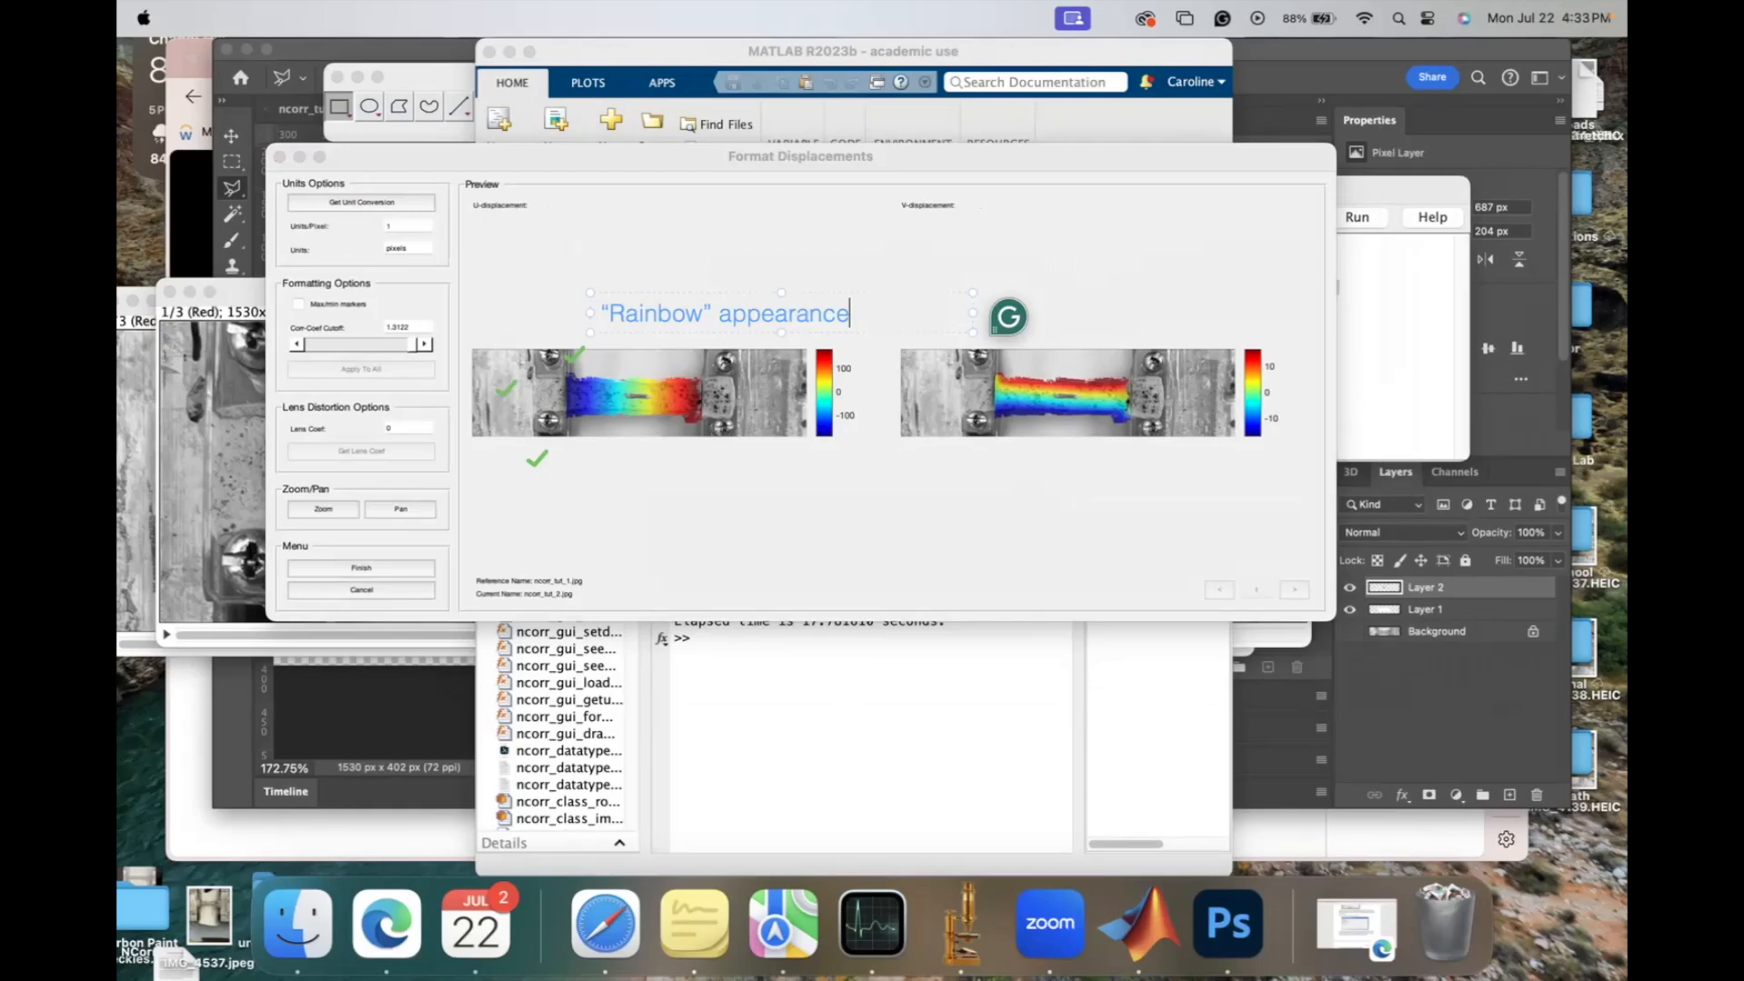
key(BackSpace)
key(BackSpace)
key(BackSpace)
key(BackSpace)
text(epending on)
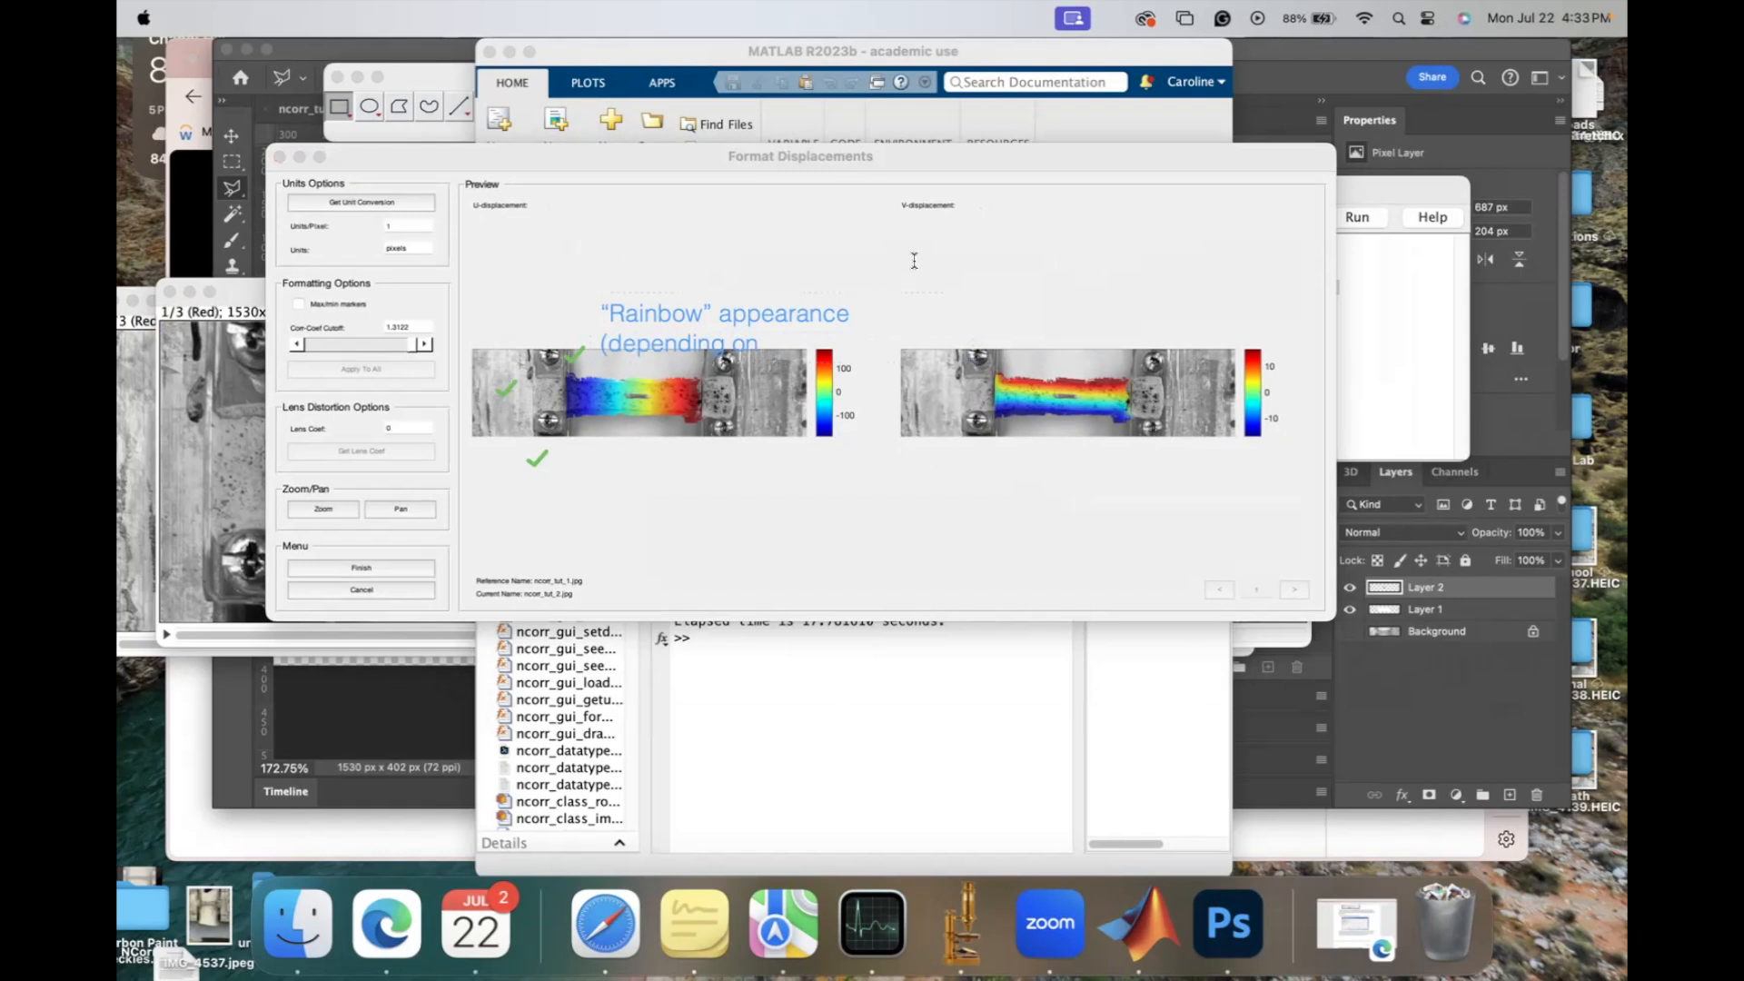
Step: Clear the text note and check marks drawn over the displacement preview
click(911, 314)
click(893, 318)
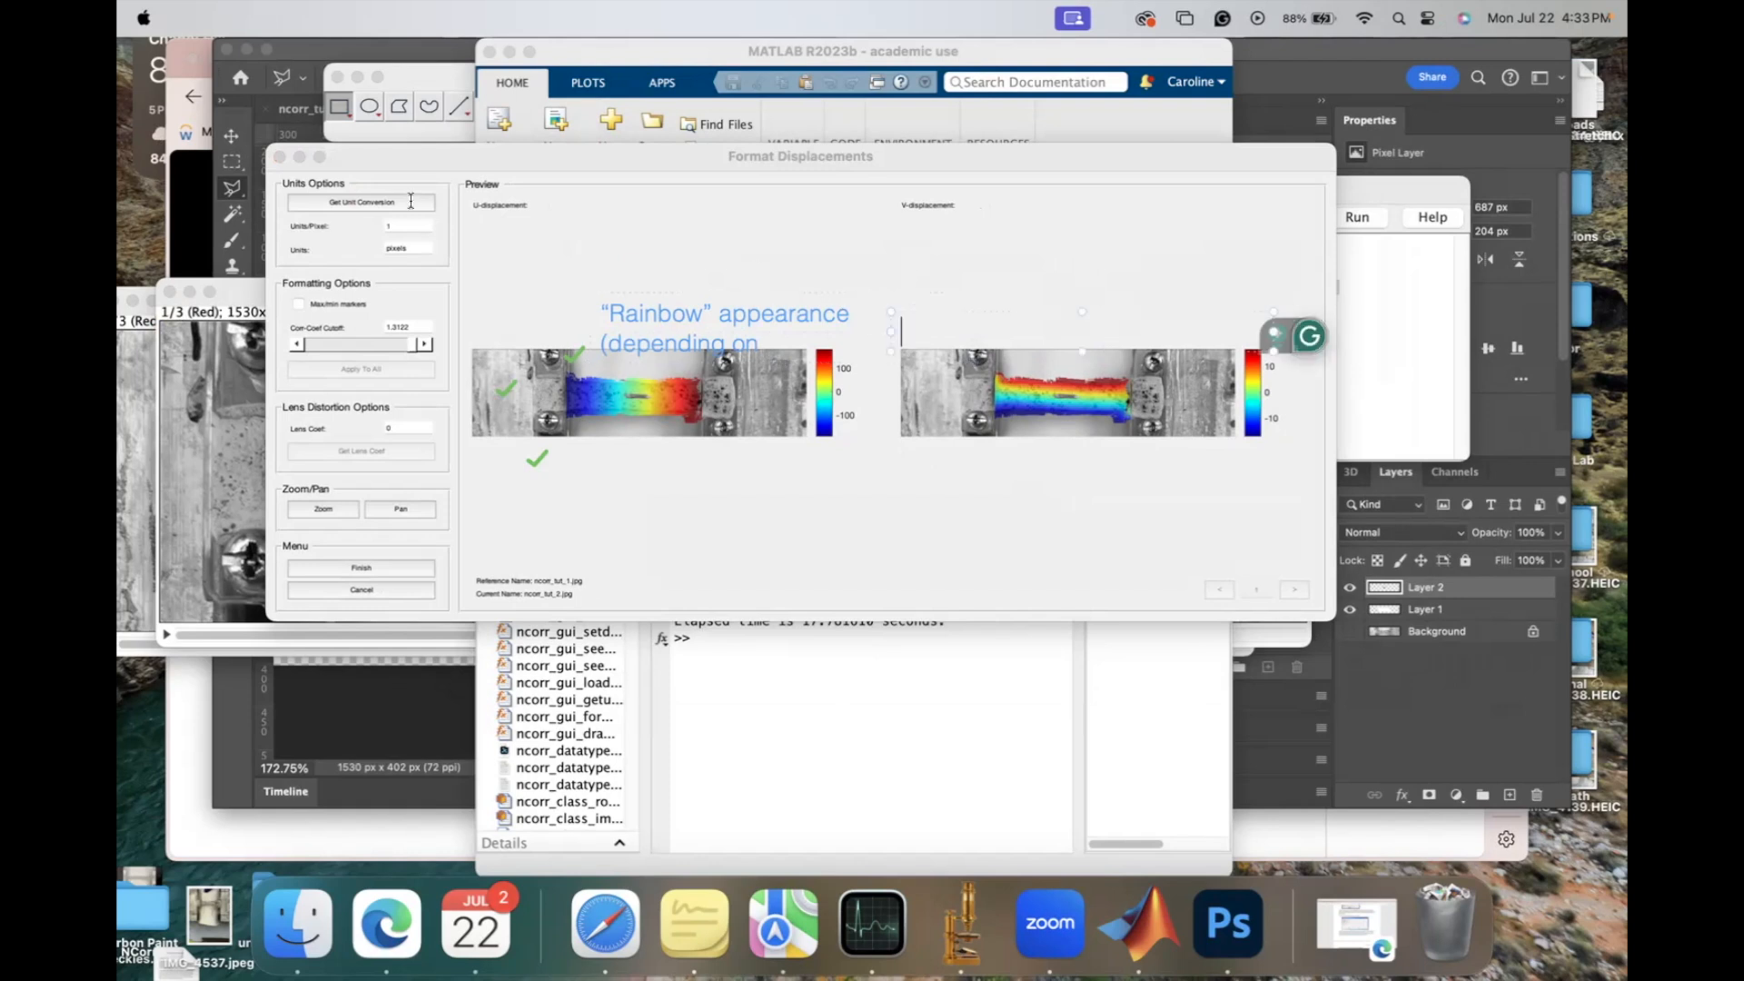
click(152, 427)
drag(601, 334, 785, 333)
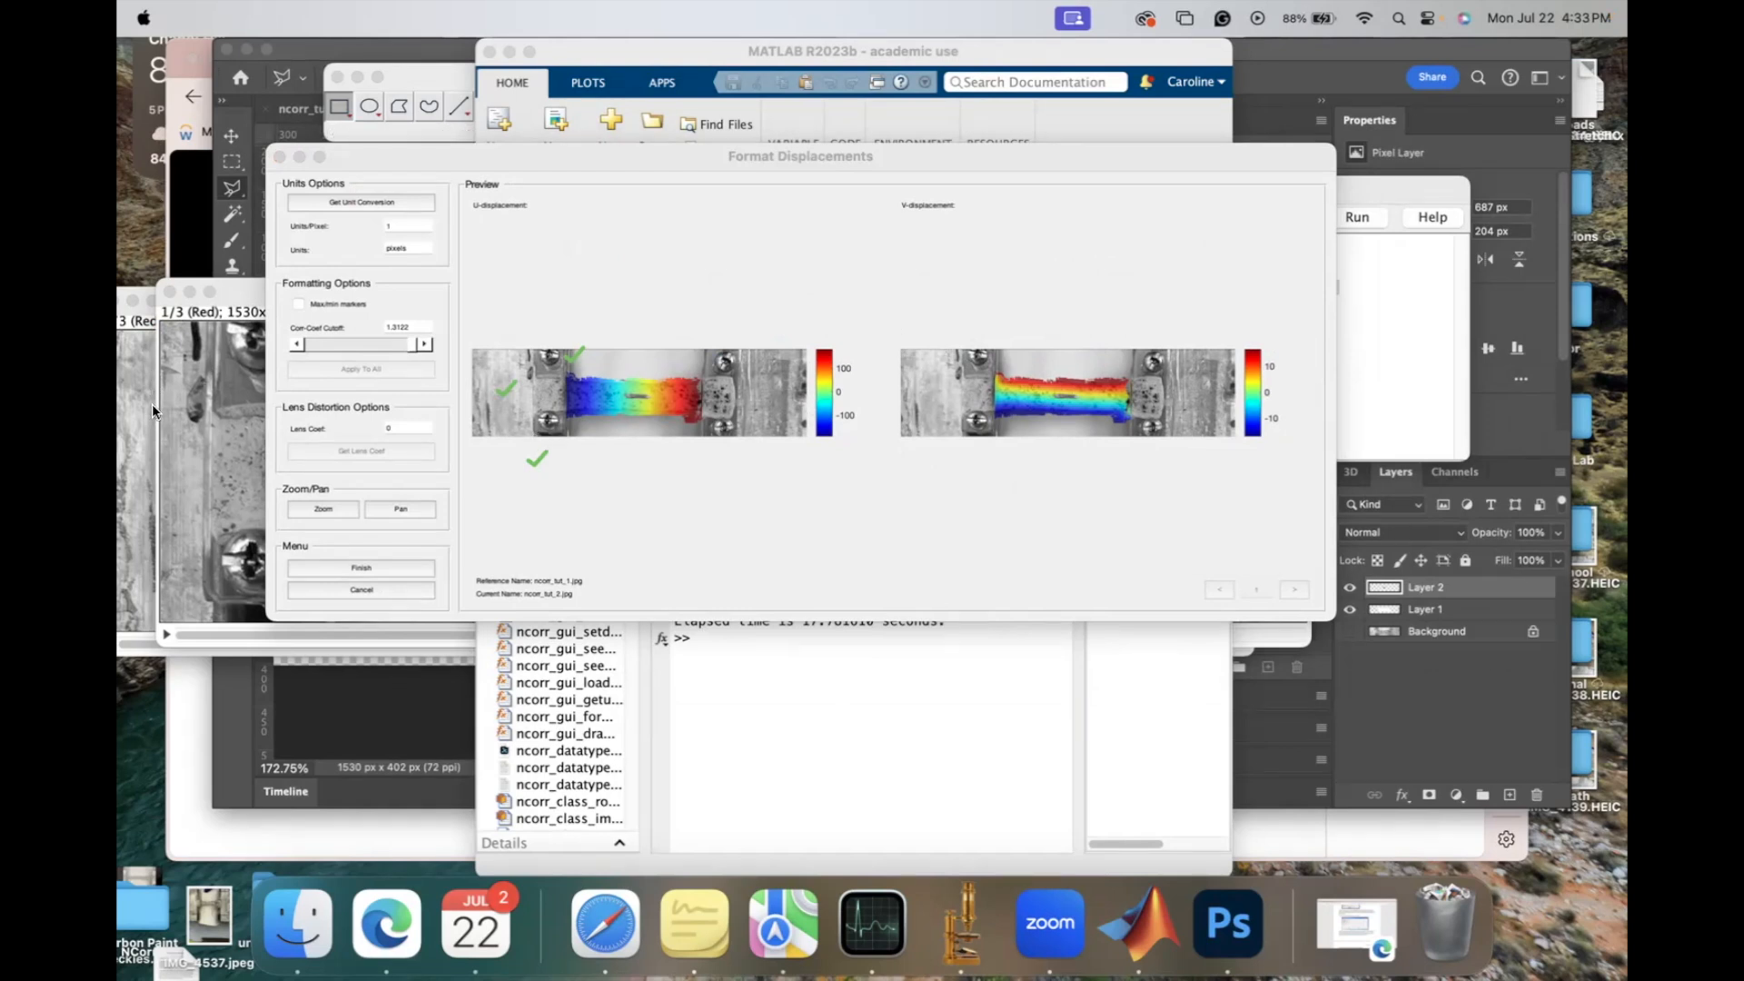
drag(569, 417, 580, 521)
click(532, 474)
Step: Start the unit conversion and load ncorr_tut_1.jpg from the Desktop as the calibration image
click(361, 204)
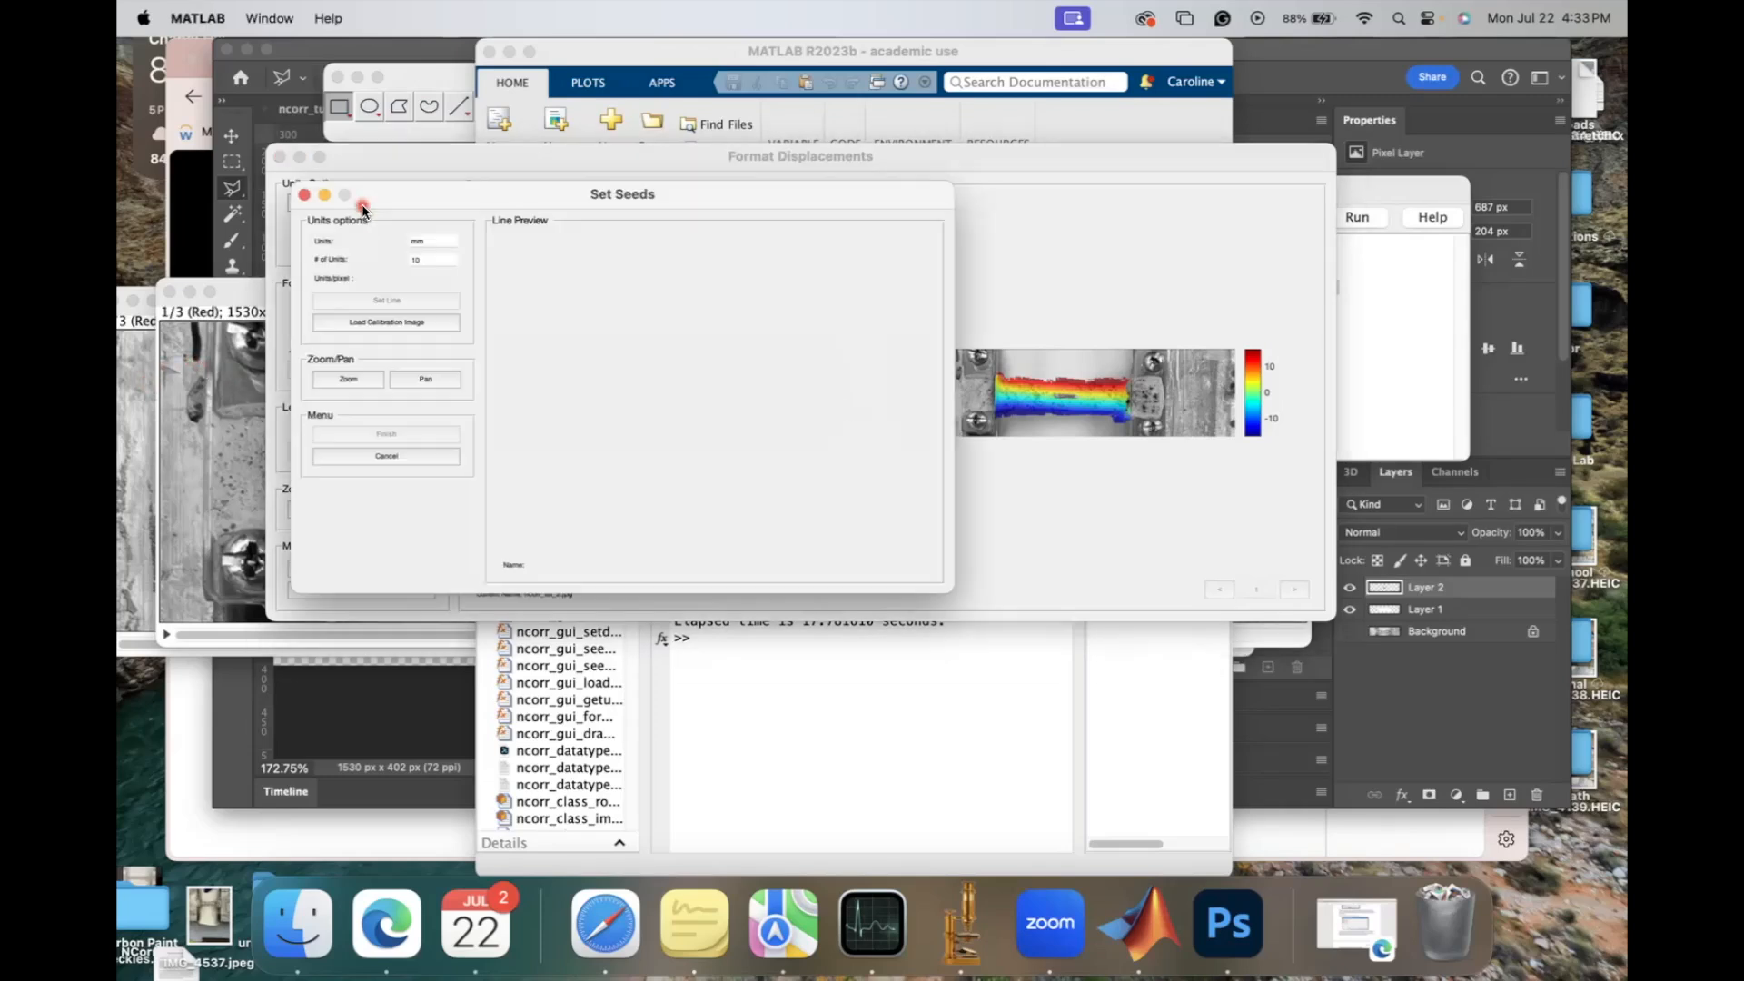
click(422, 322)
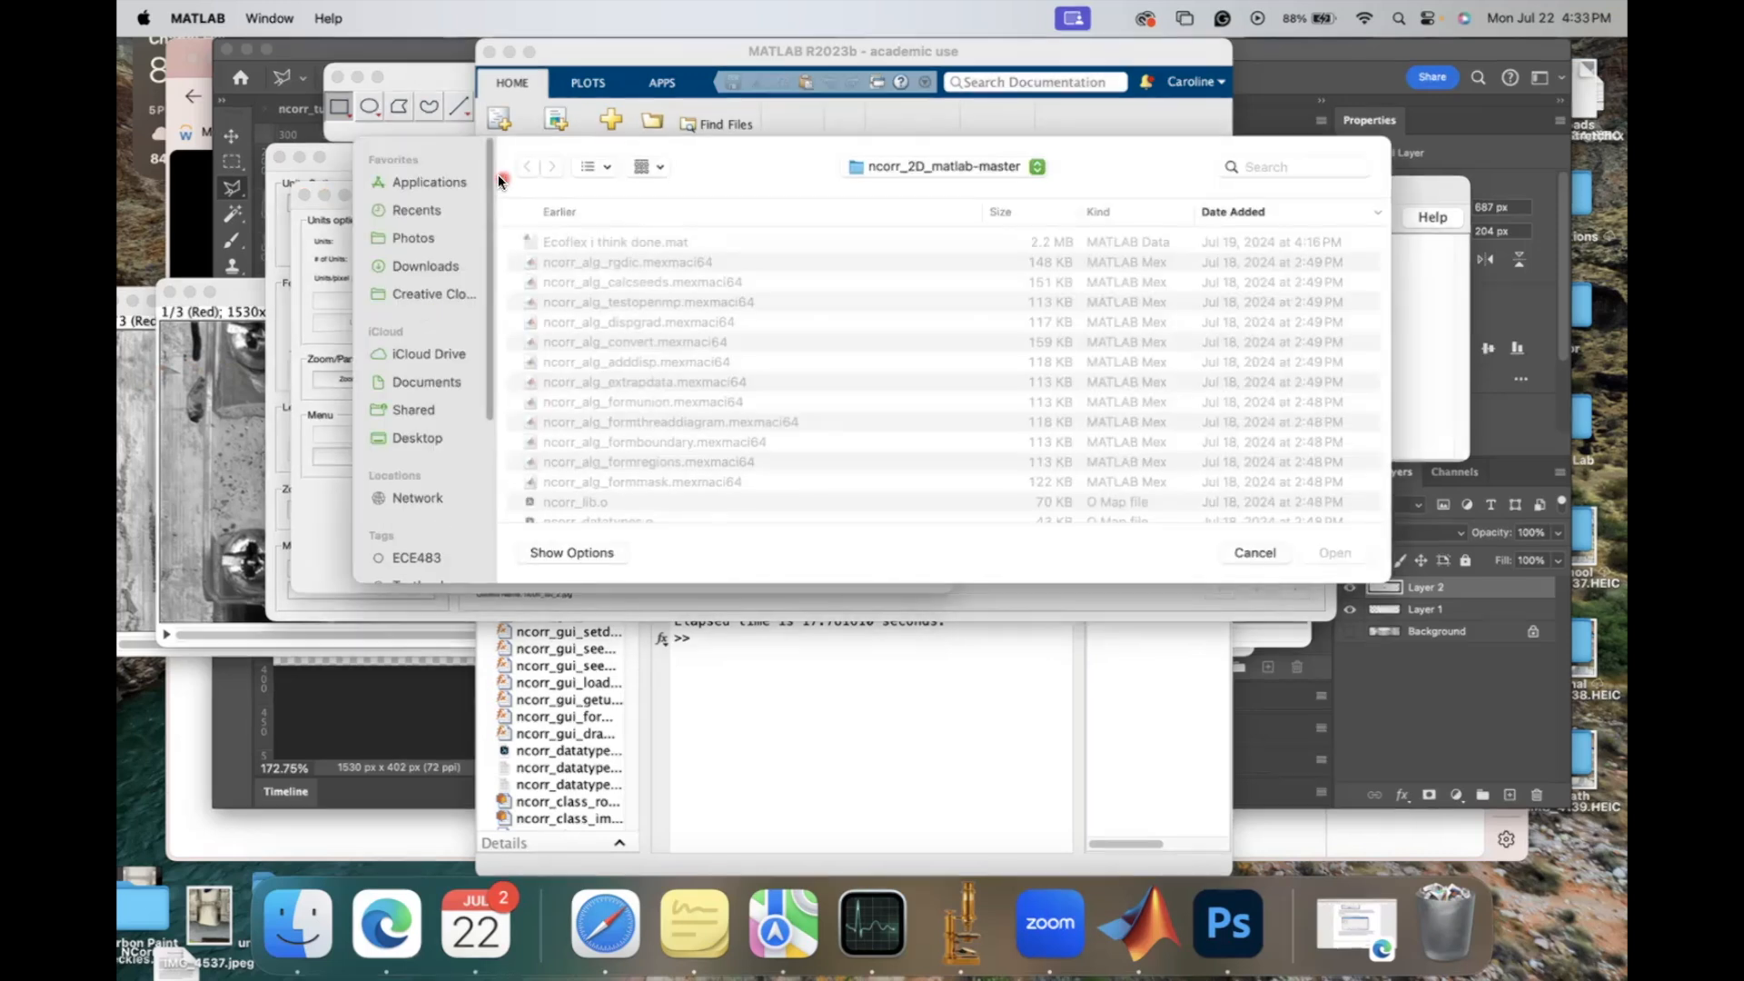
click(454, 438)
scroll(697, 346, up, 3)
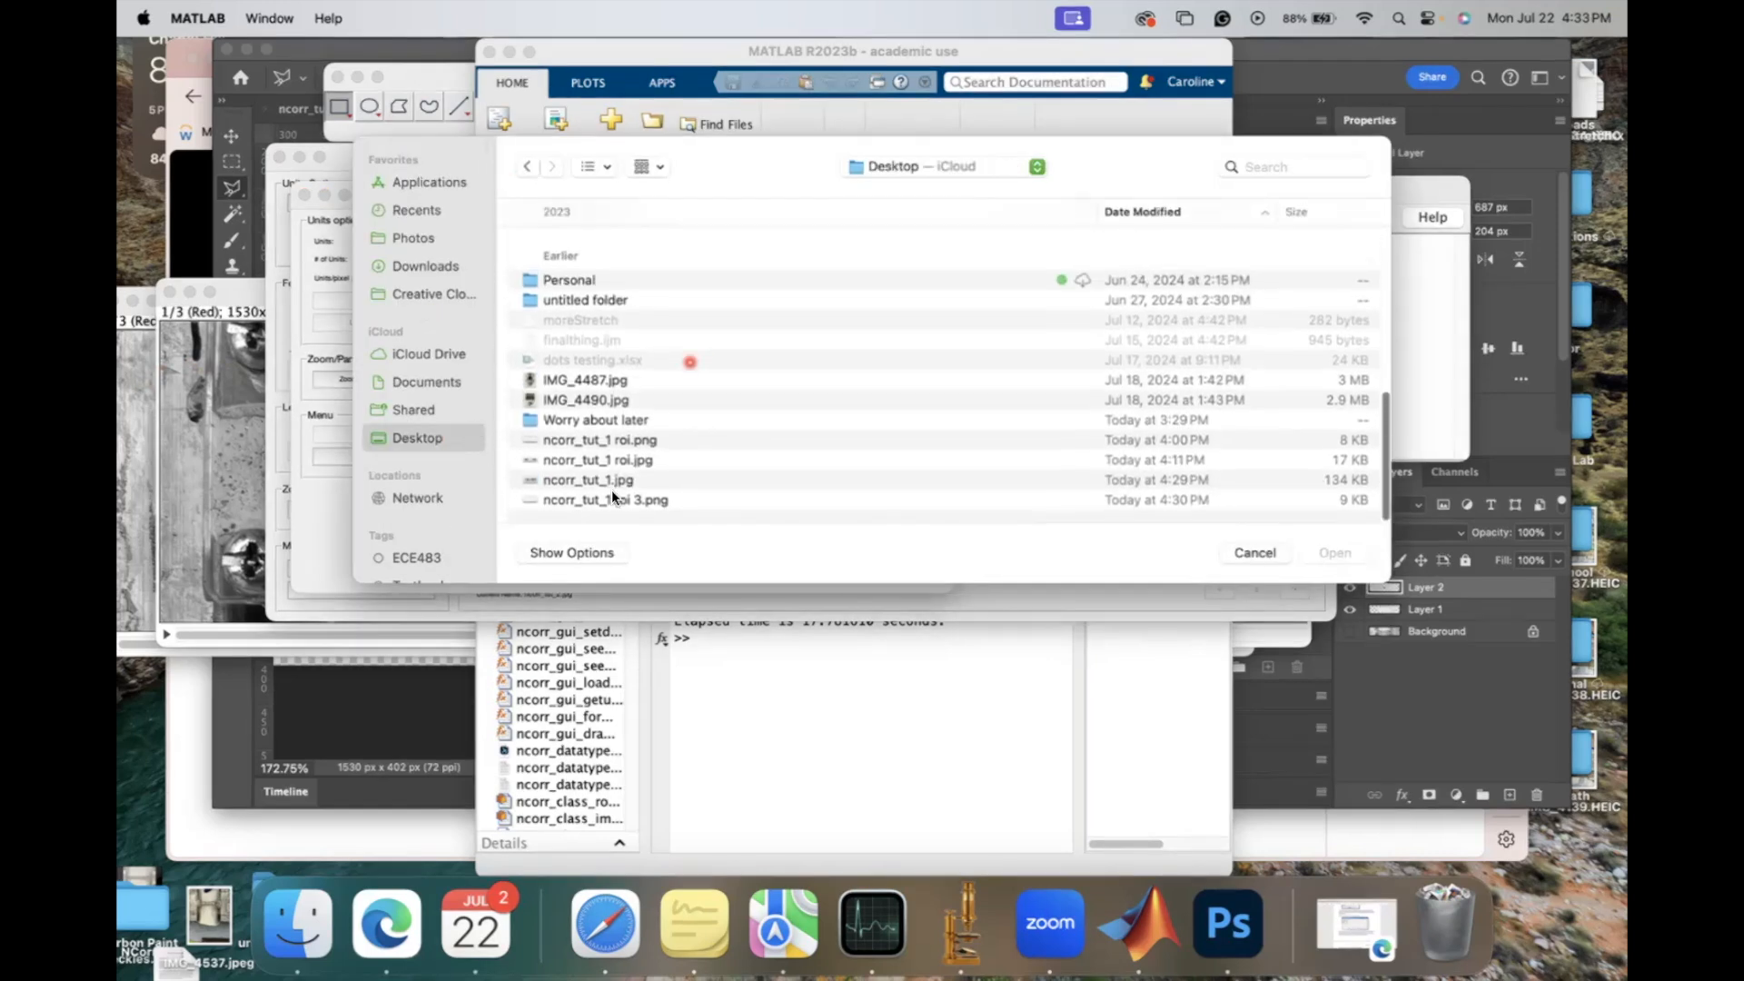
double_click(610, 483)
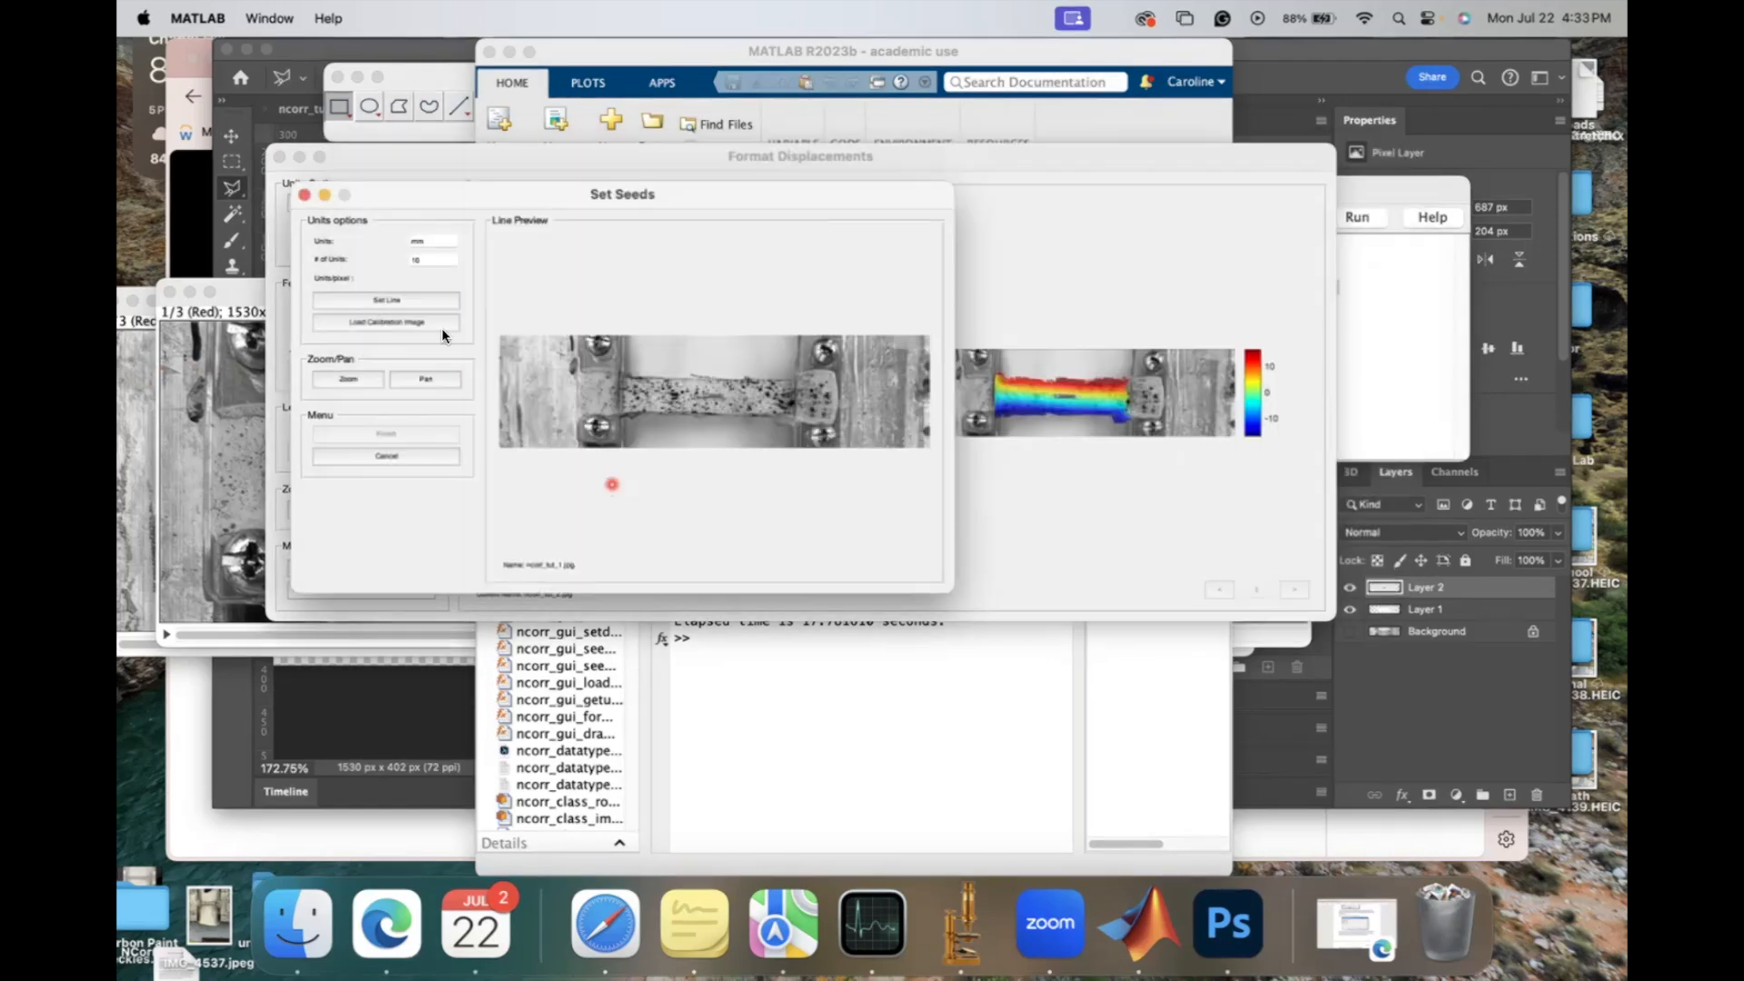
Step: Draw a short calibration line along the specimen's central hole
click(422, 302)
drag(715, 376, 718, 415)
mouse_move(719, 389)
mouse_down()
mouse_move(714, 420)
mouse_move(688, 396)
mouse_move(721, 396)
mouse_up()
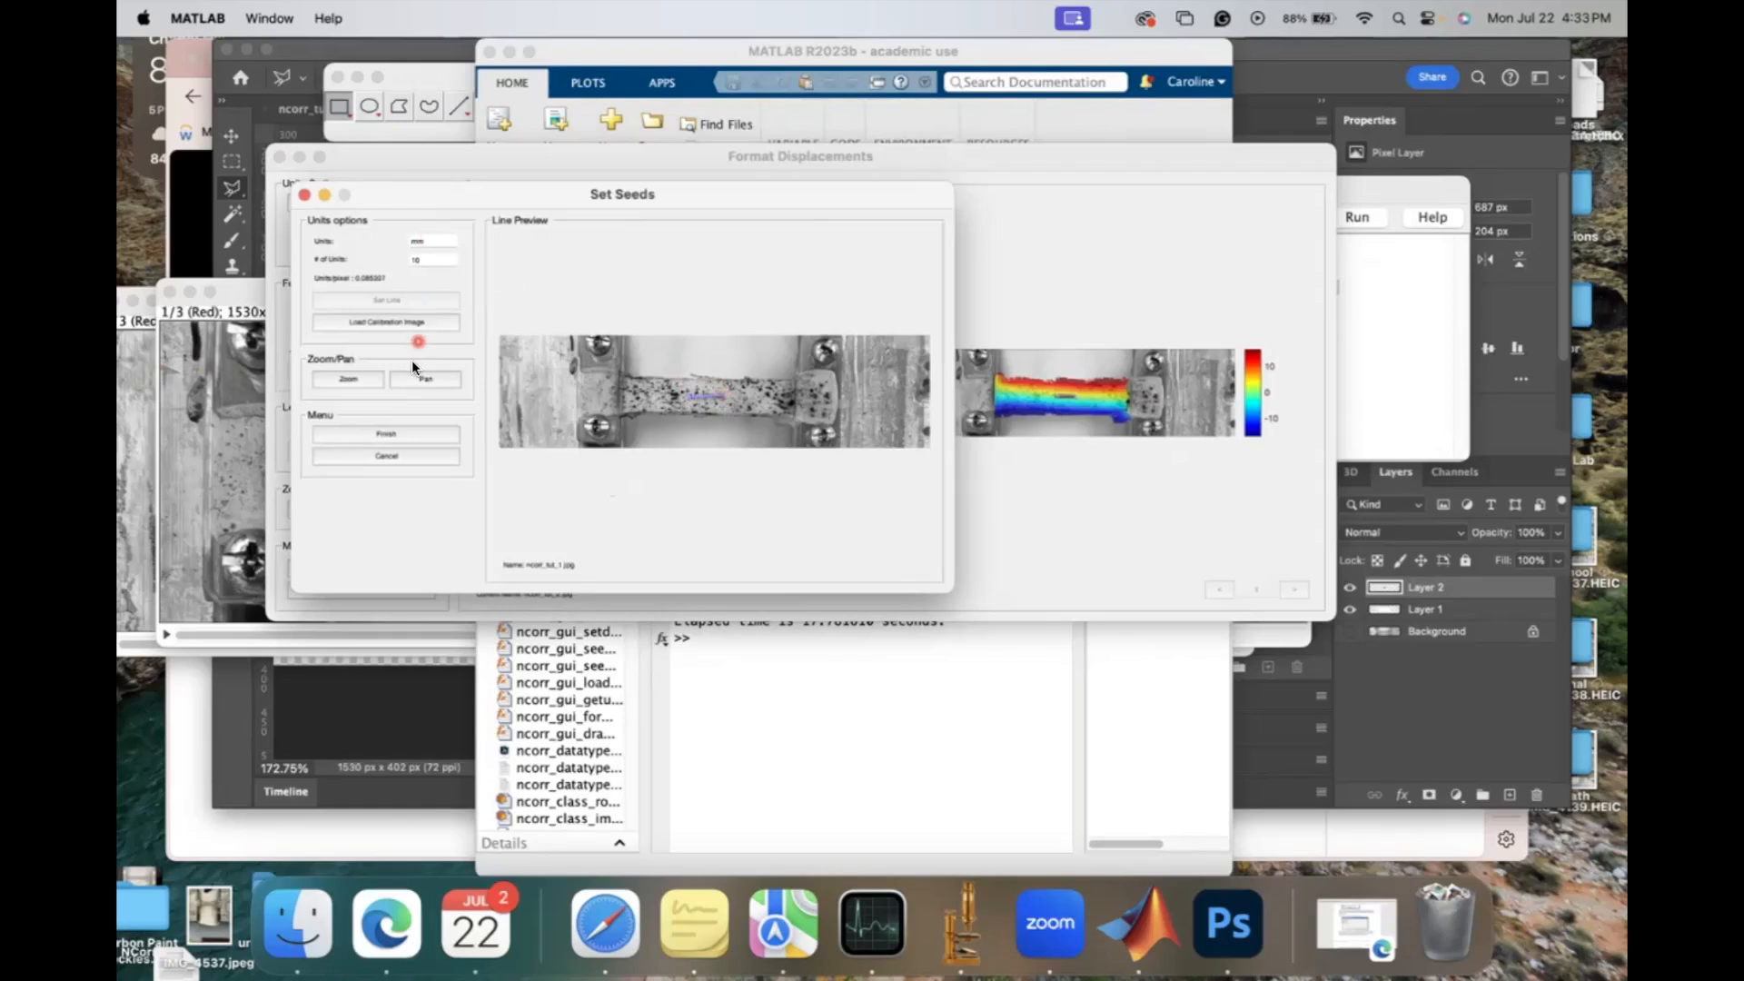
Step: Confirm the units-per-pixel conversion in mm and finish formatting the displacements
click(396, 429)
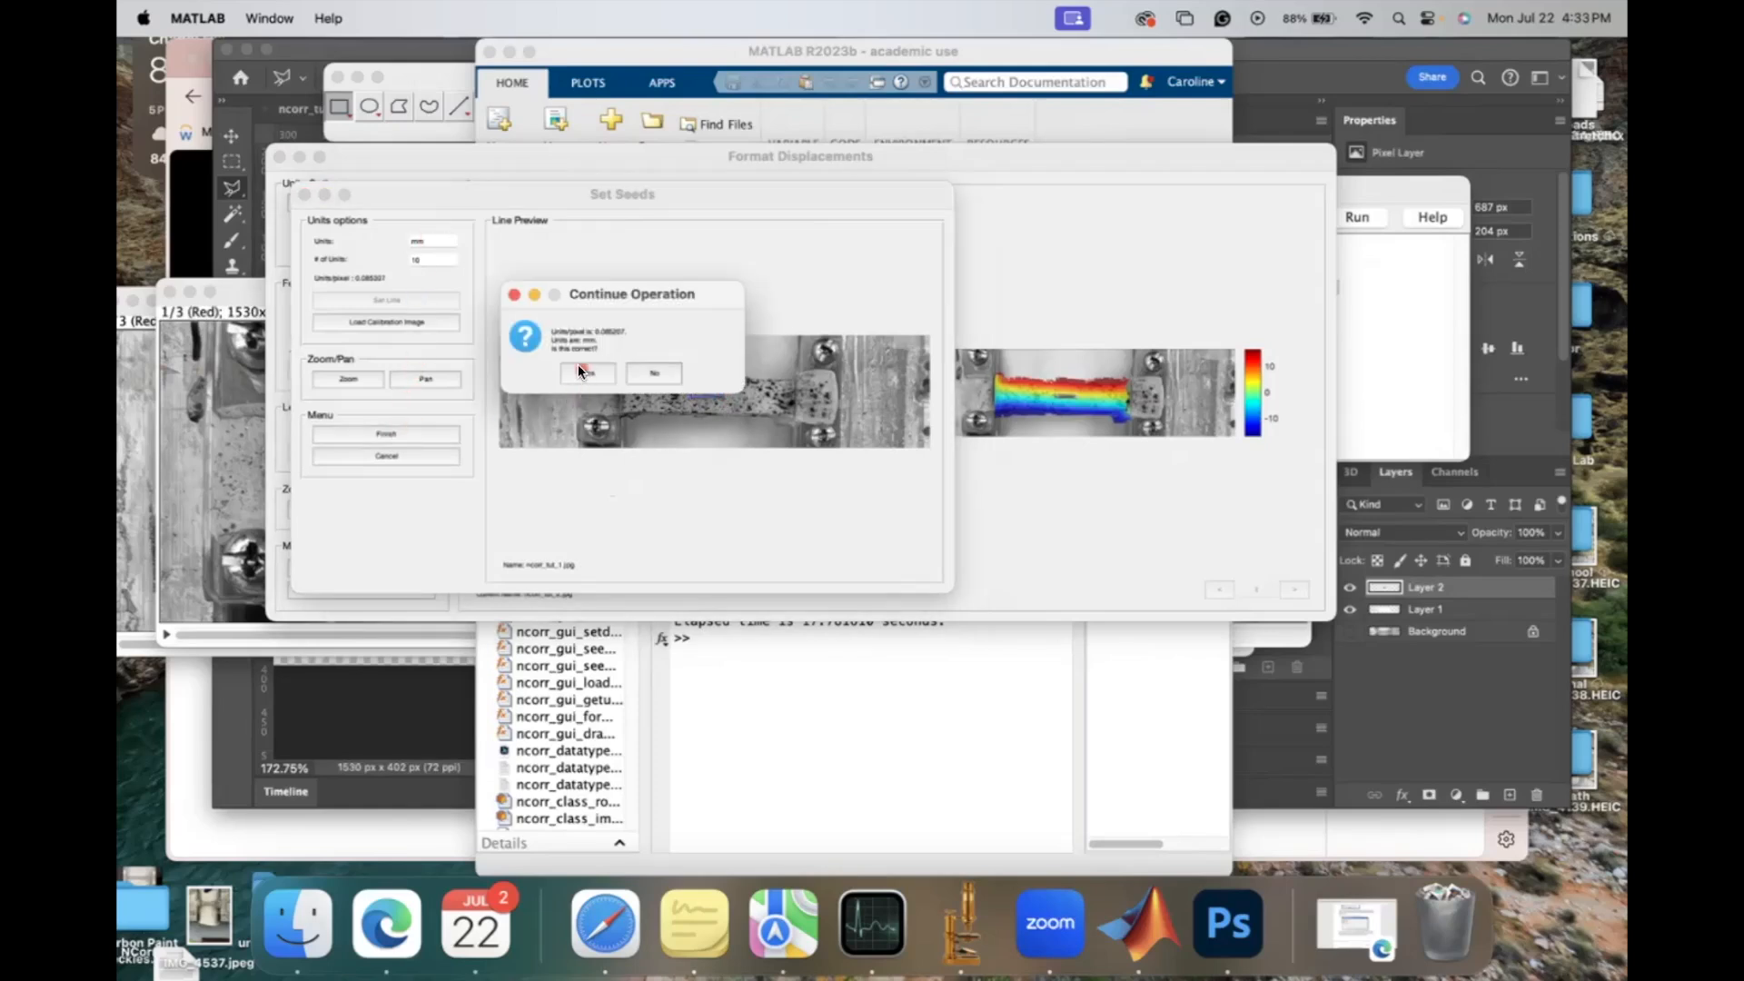
click(578, 365)
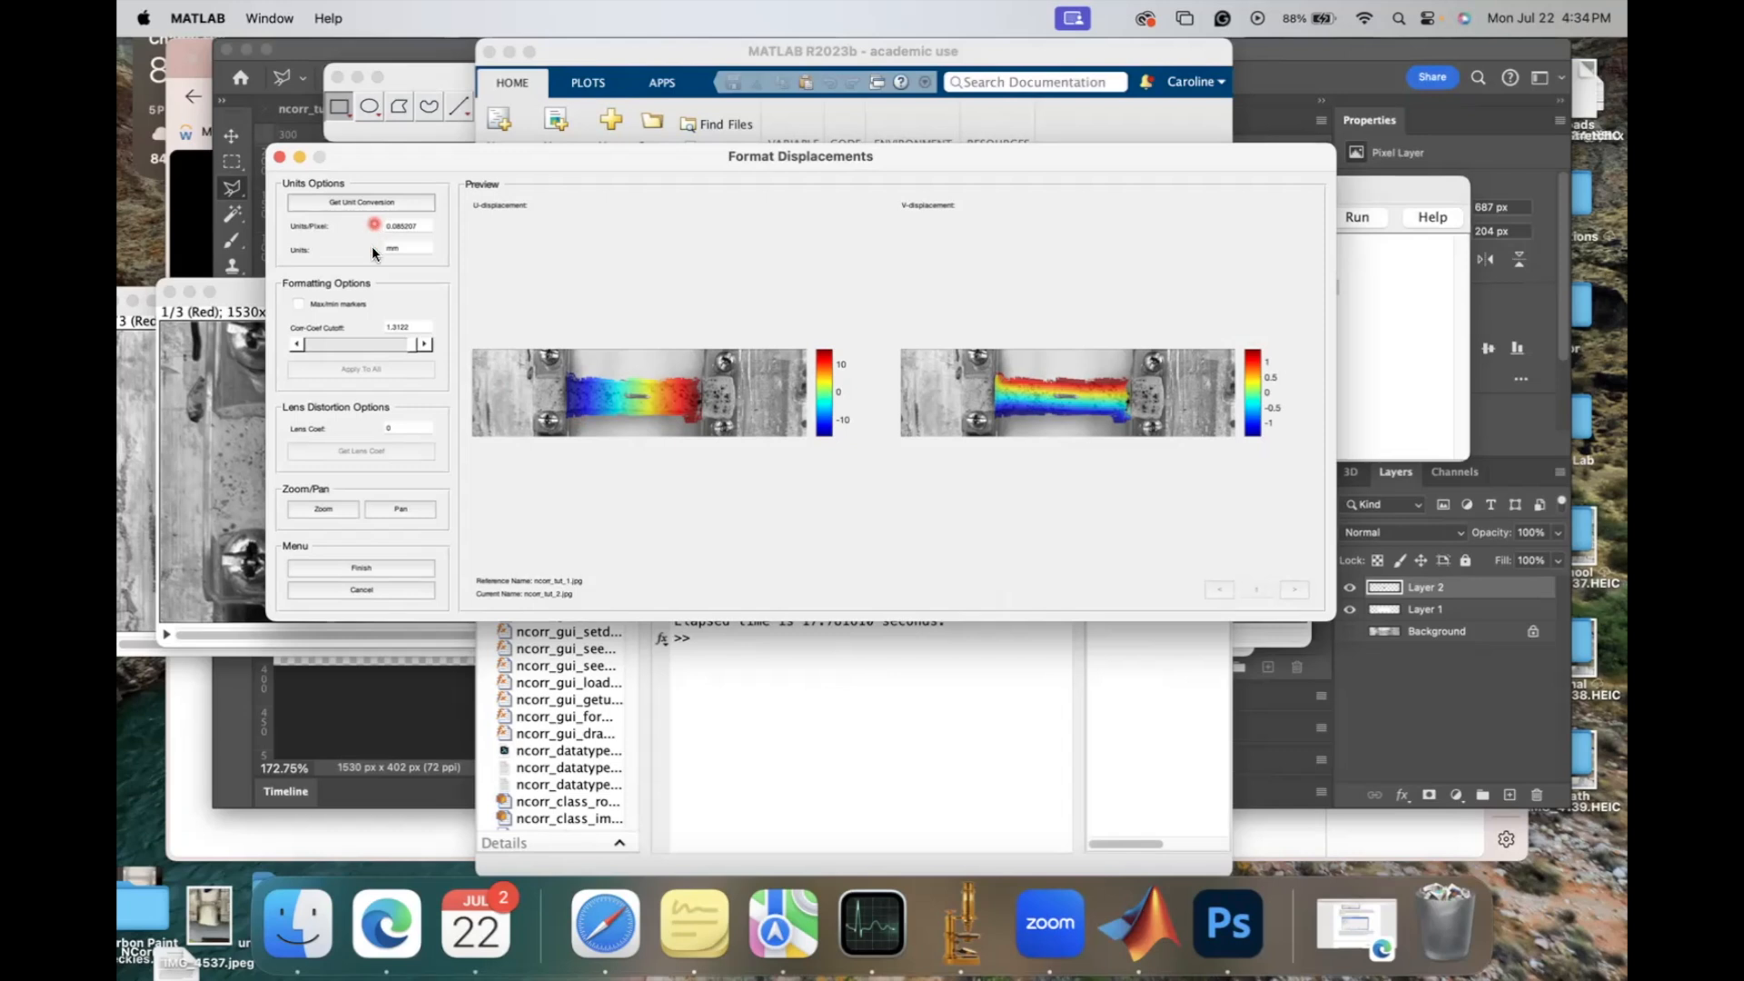
click(361, 567)
click(761, 367)
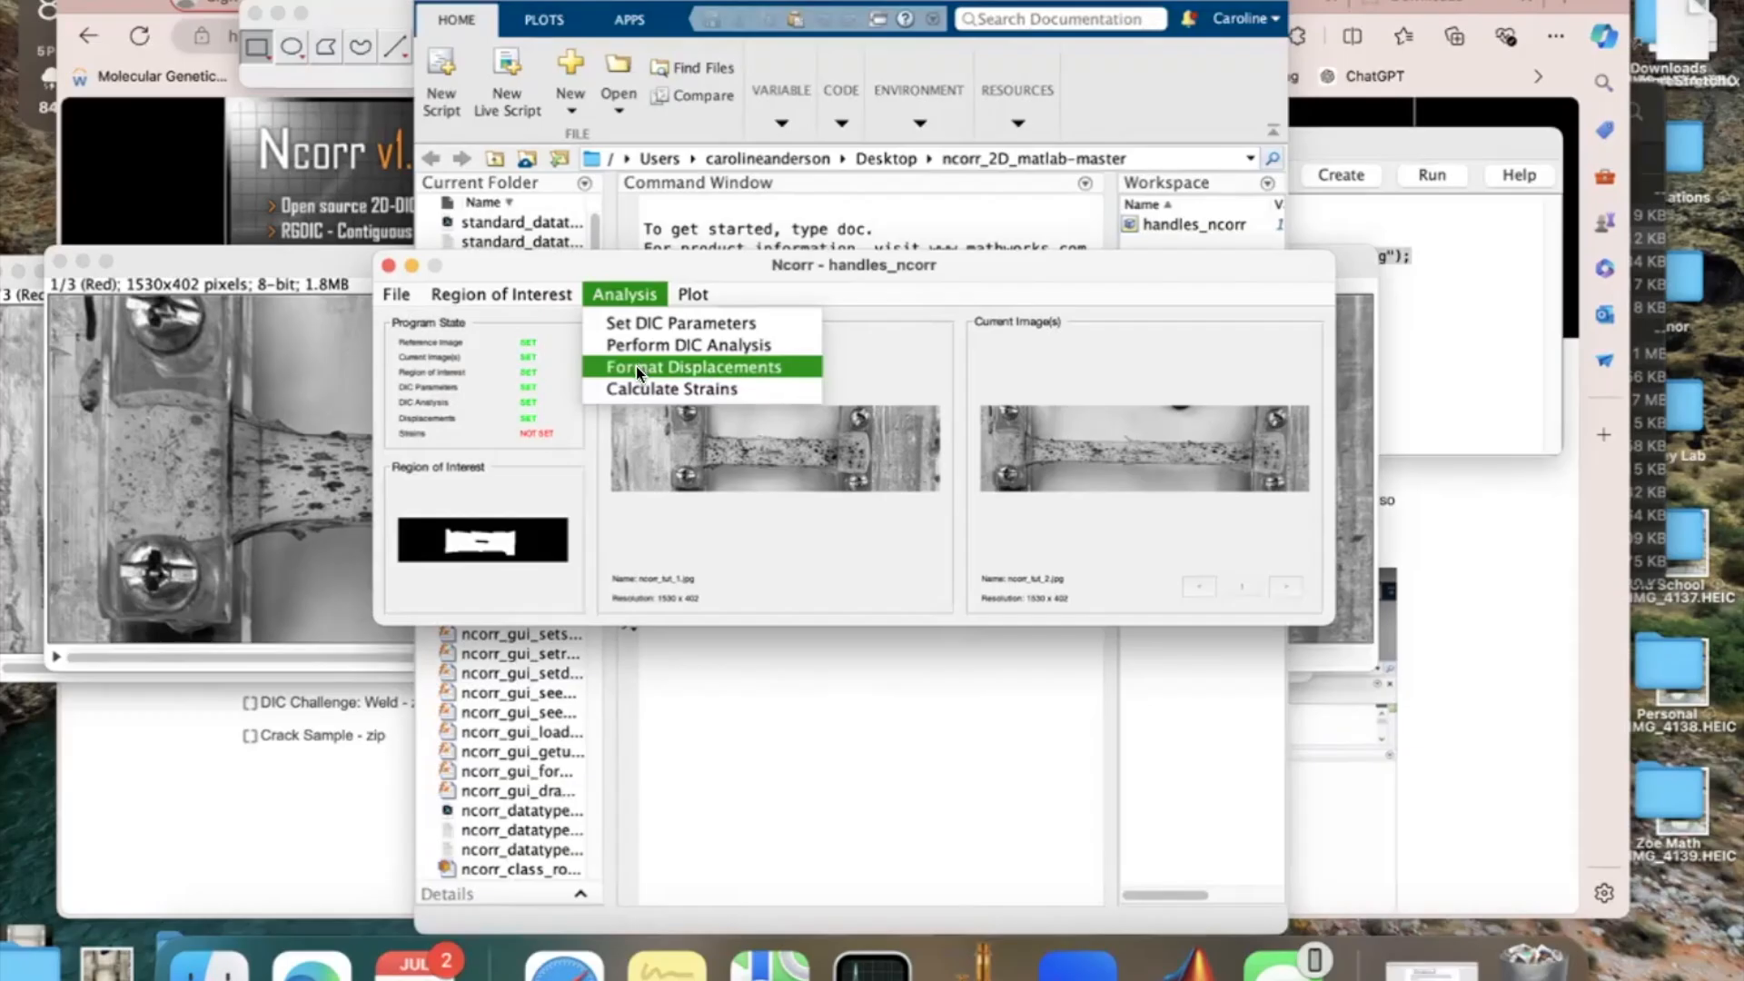
Step: Open the strain calculation and inspect the strain plane fit around the specimen's central hole in the enlarged displacement preview
click(636, 374)
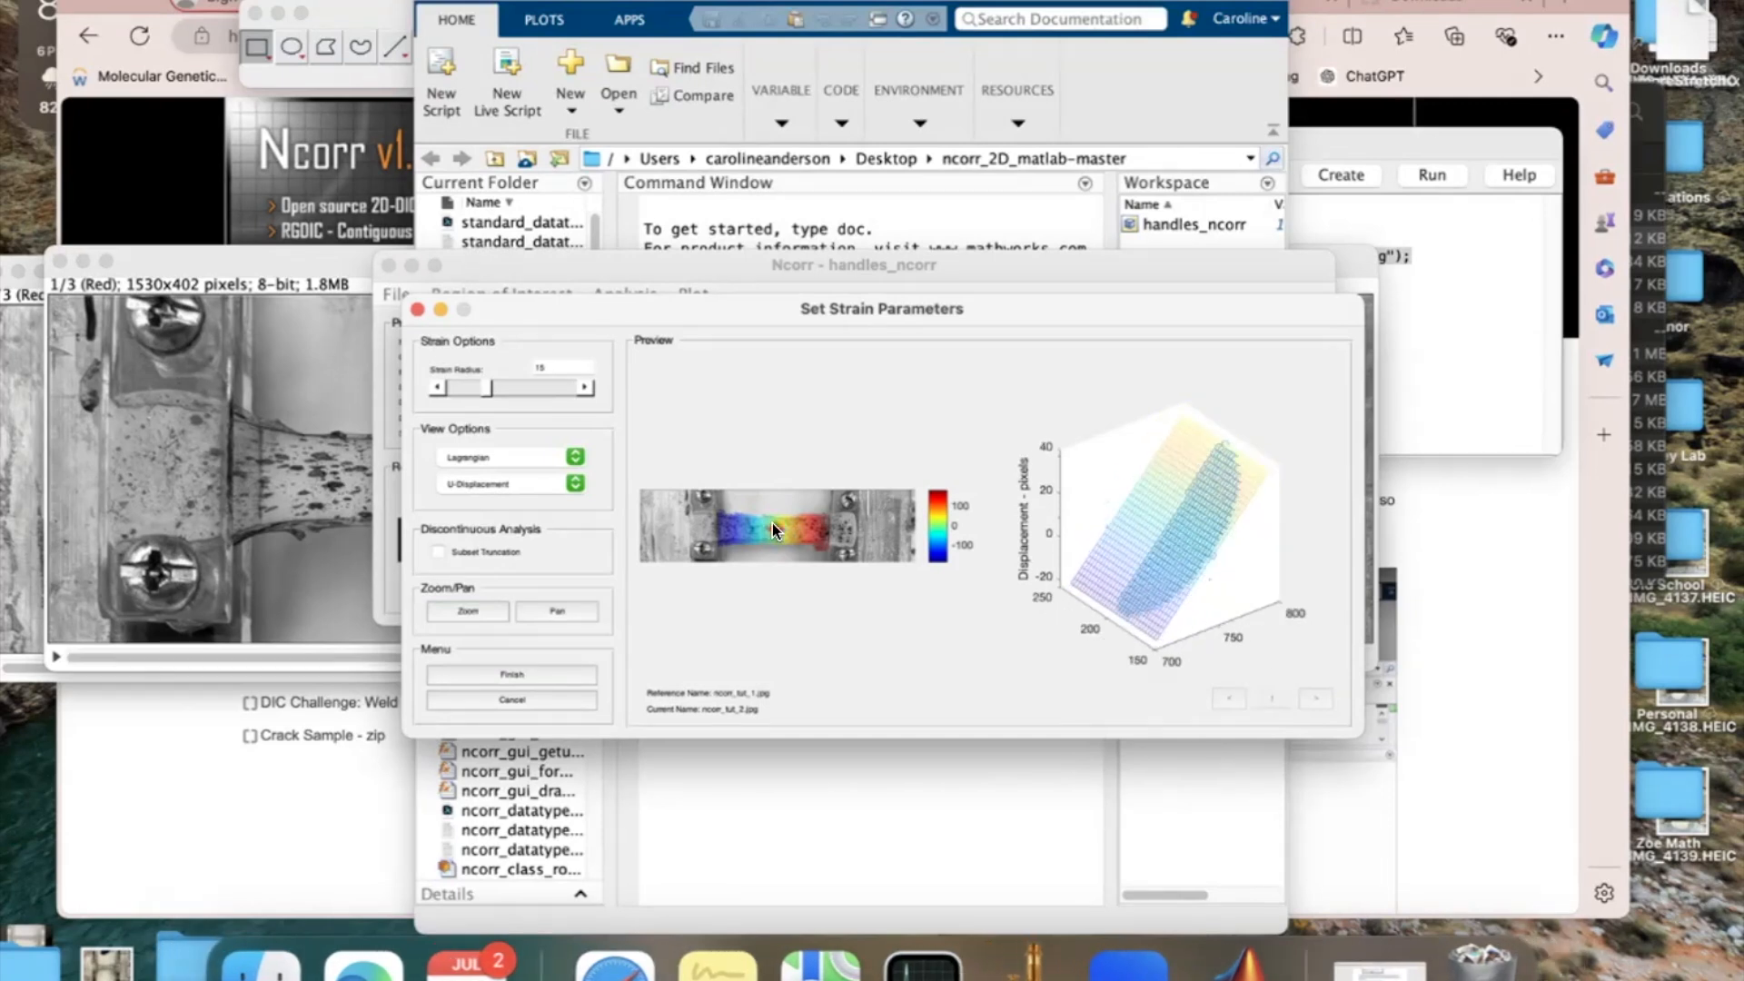
click(454, 610)
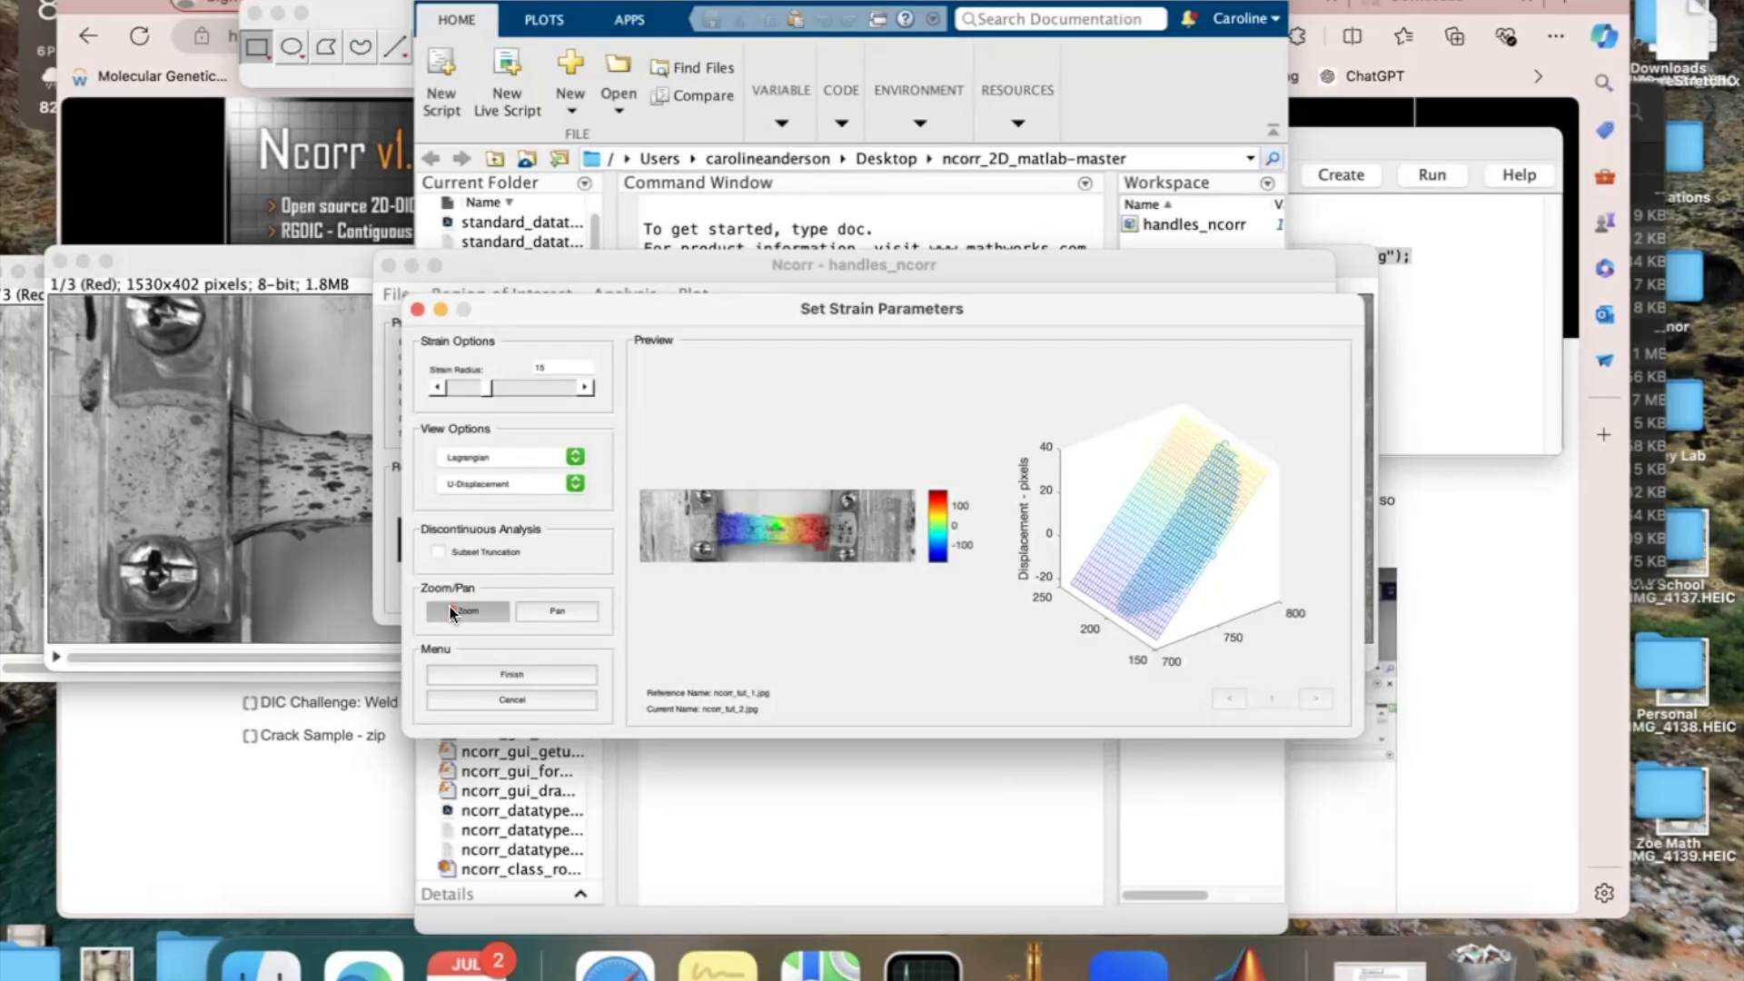
click(774, 528)
click(774, 530)
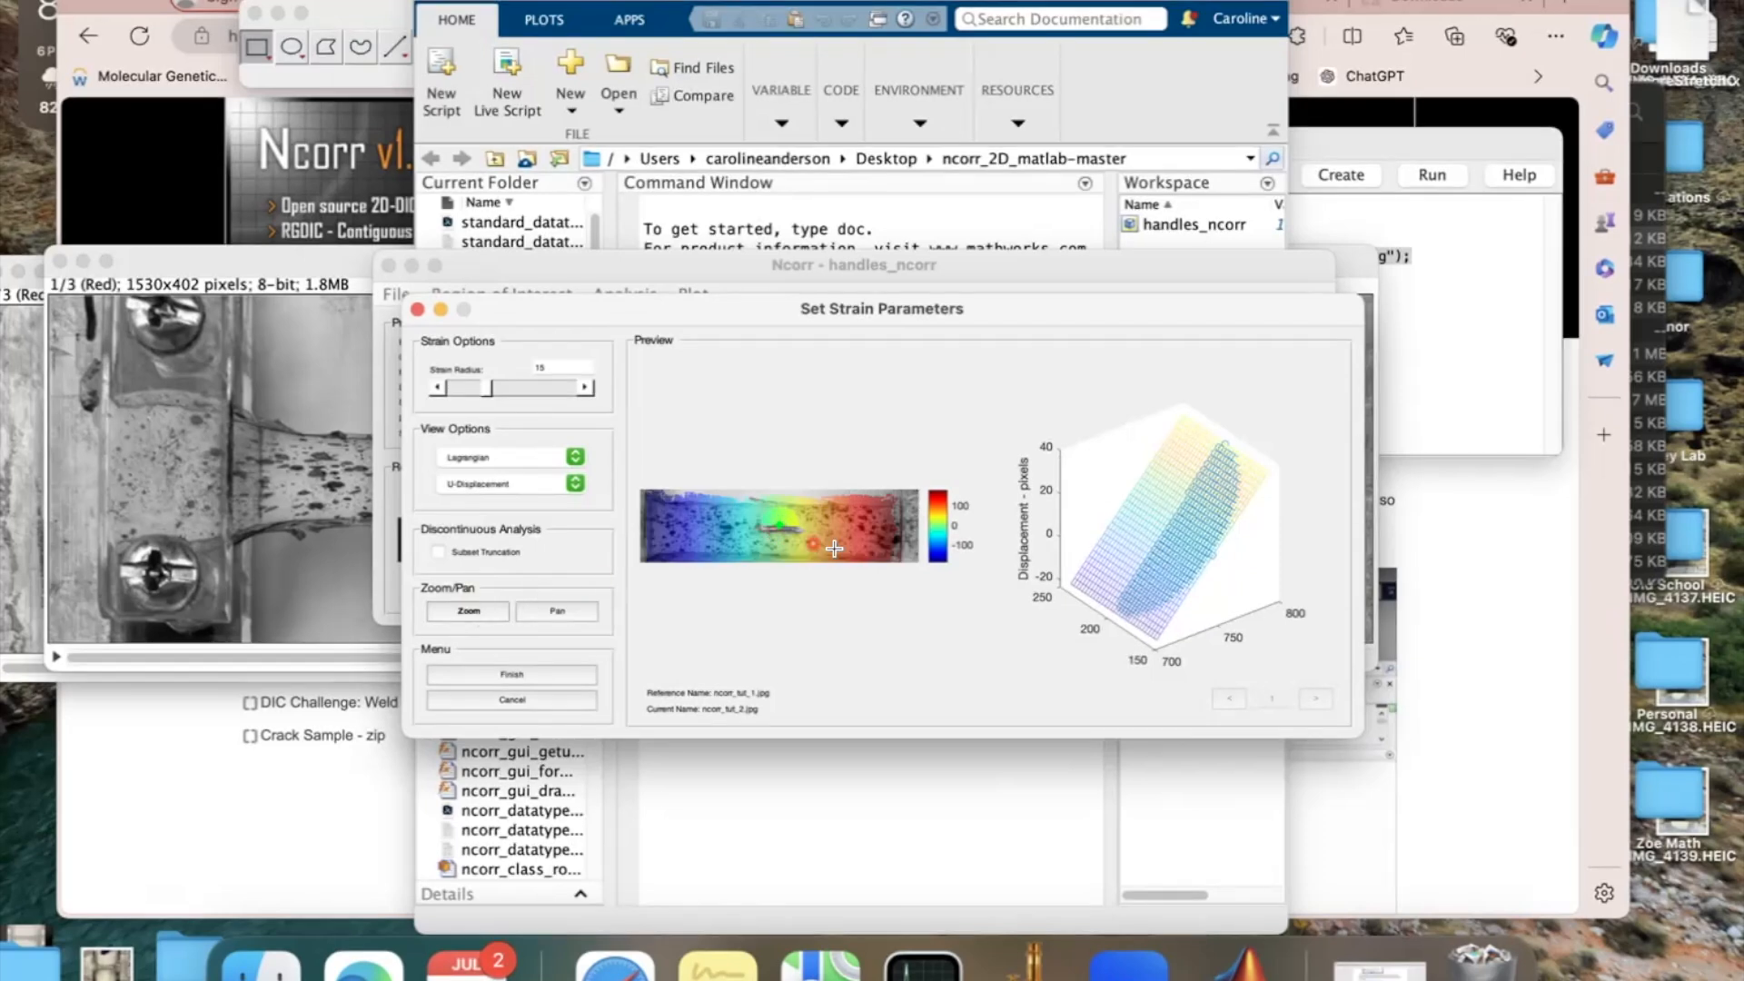
click(465, 611)
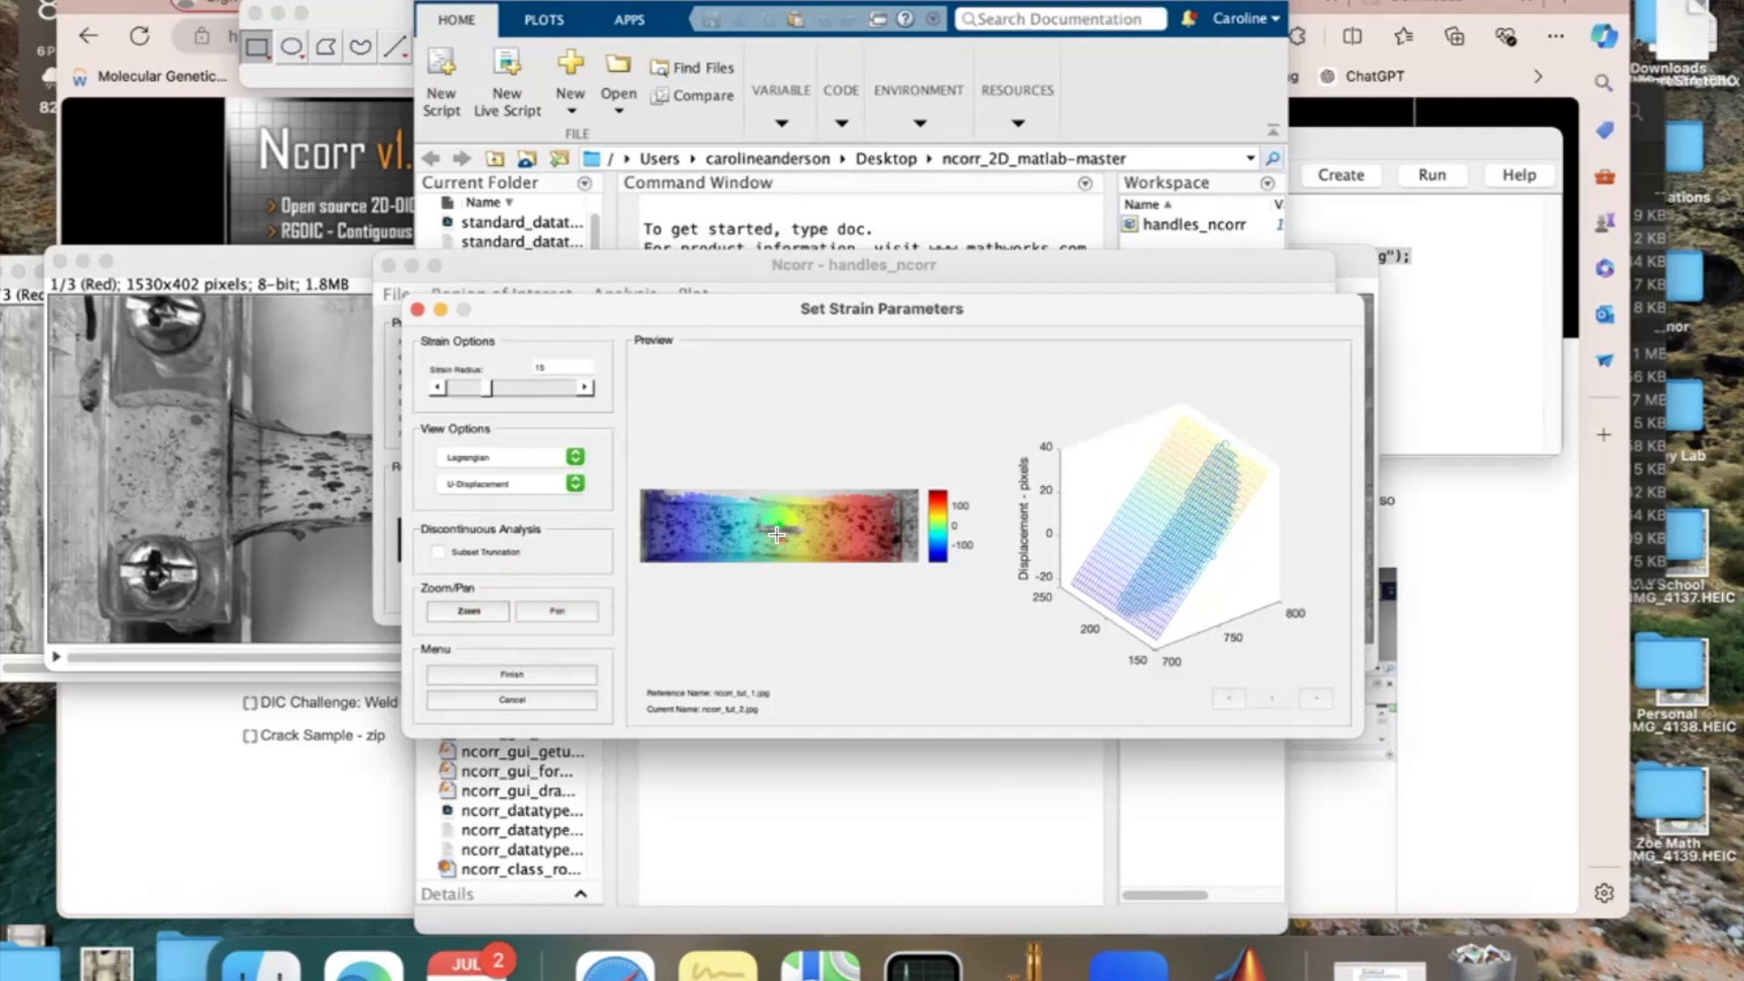
click(777, 534)
click(527, 611)
drag(776, 522, 777, 528)
click(553, 607)
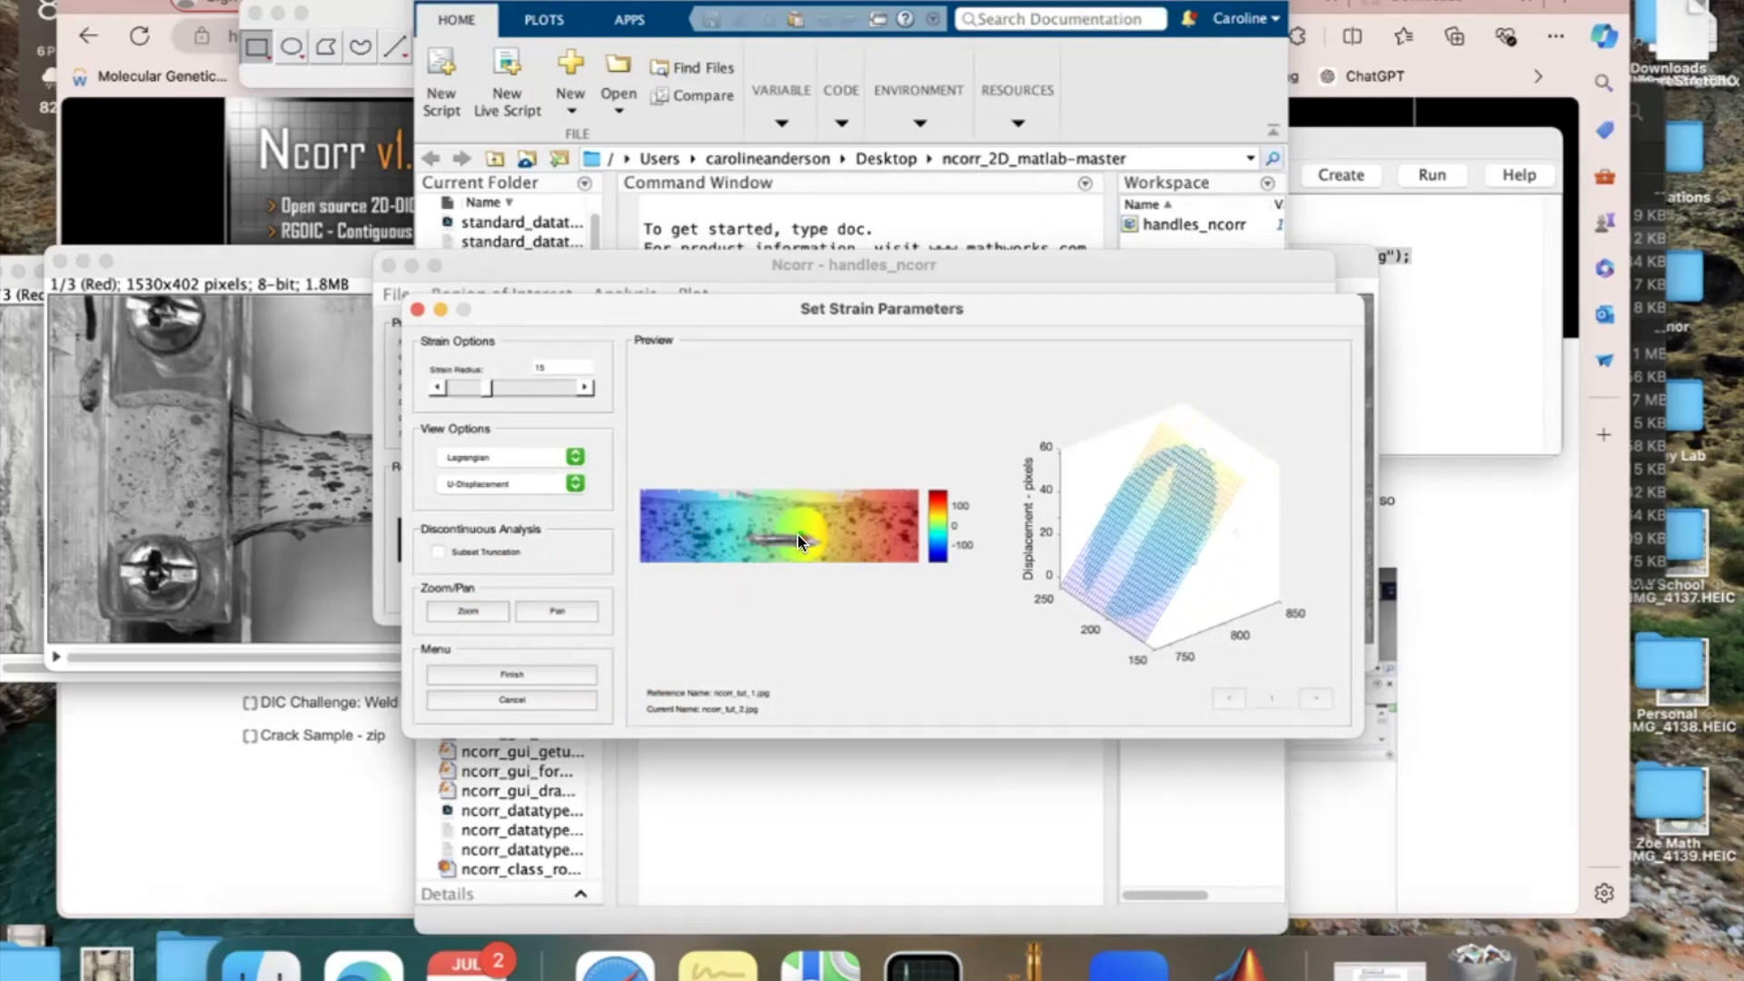
Step: Accept the preset strain parameters and complete the strain calculation
click(532, 674)
click(834, 506)
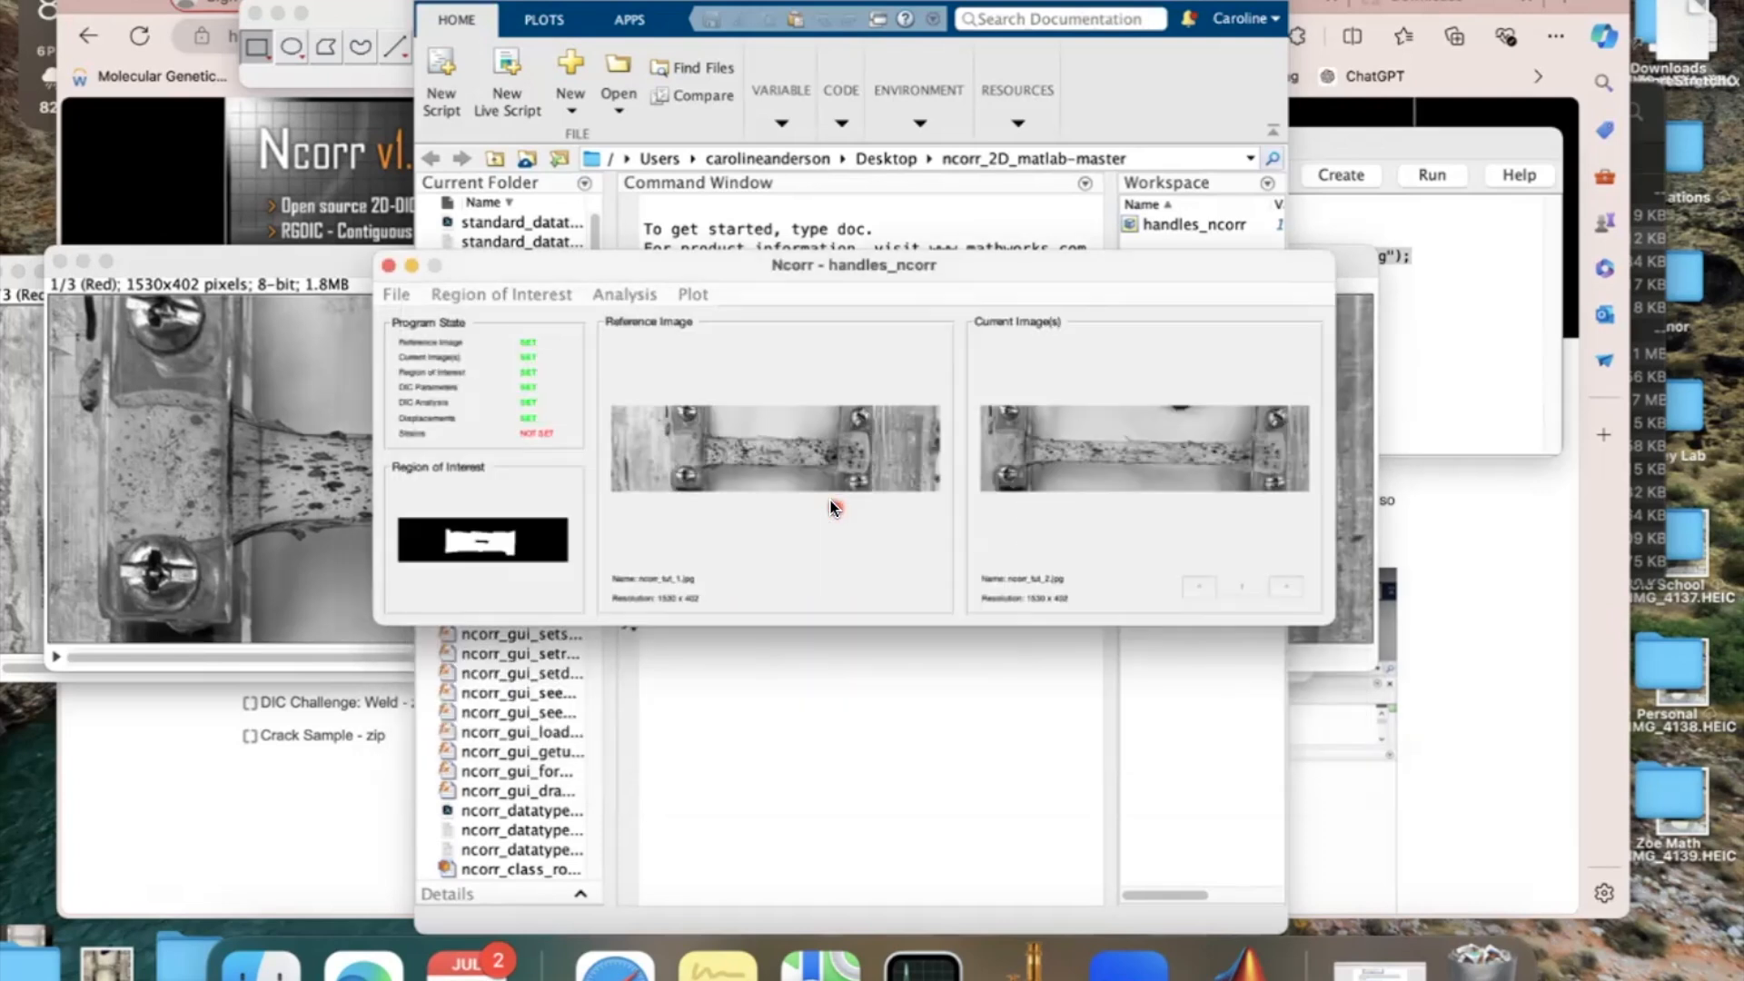
click(855, 436)
Step: Open all the strain plots (Exx, Exy and Eyy)
click(683, 295)
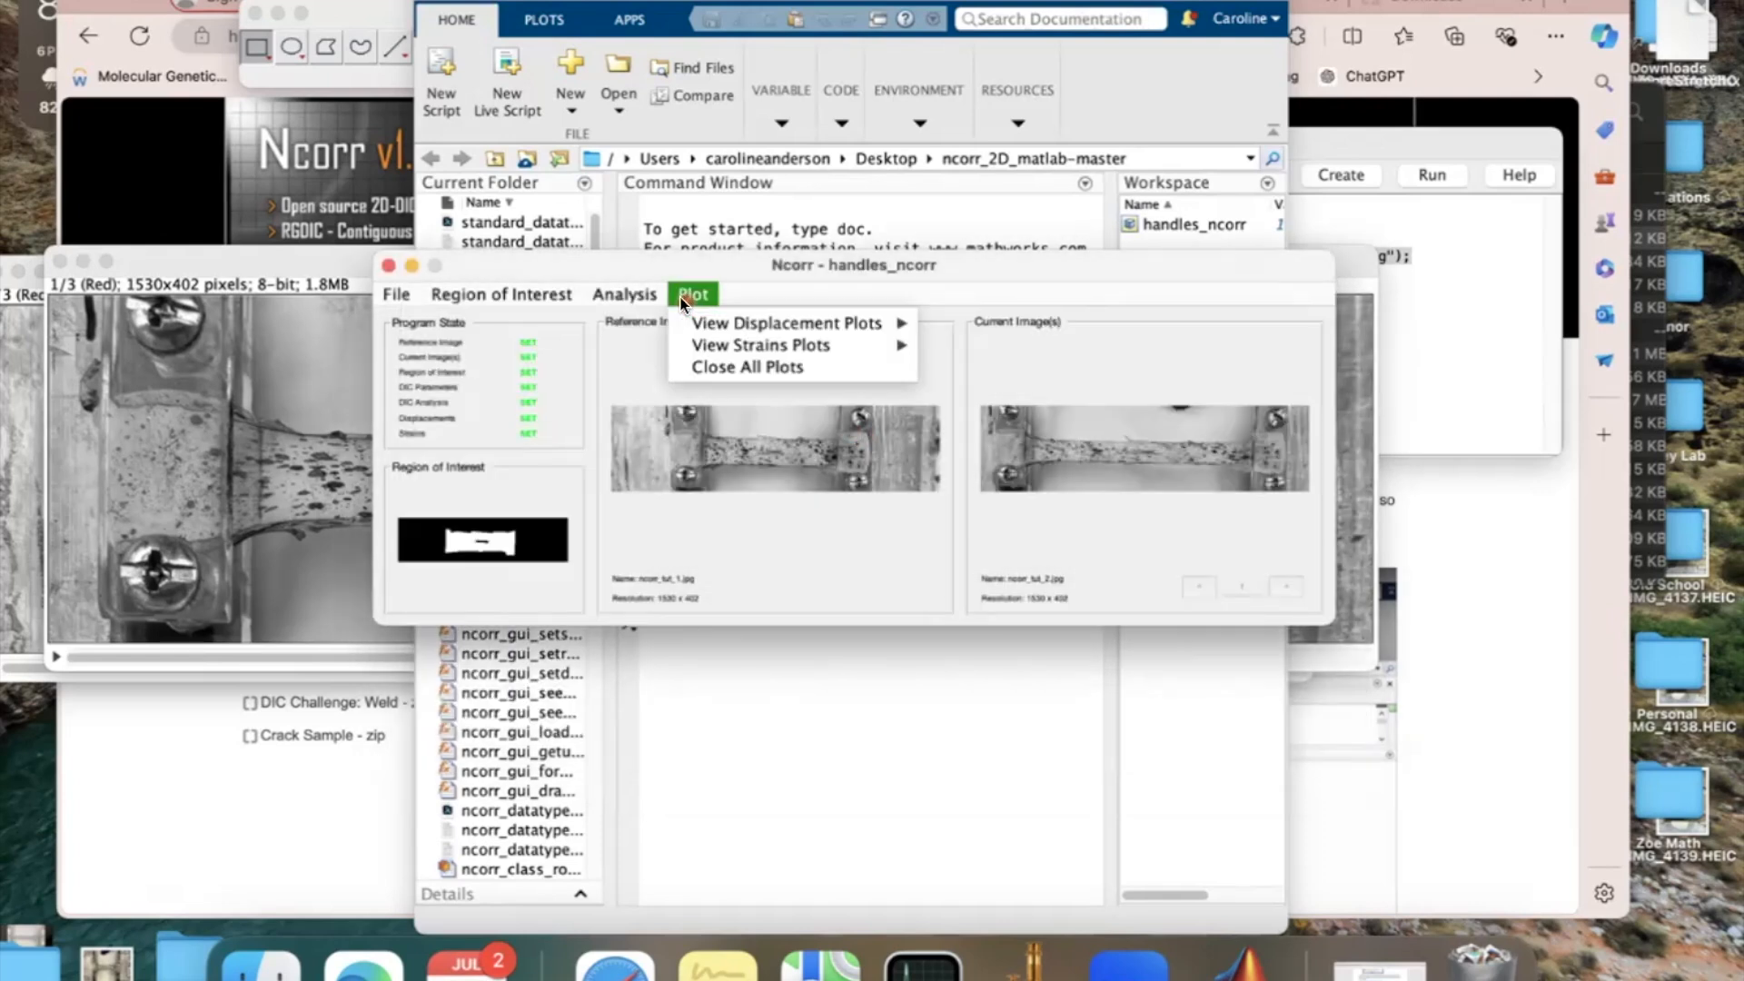
mouse_move(699, 318)
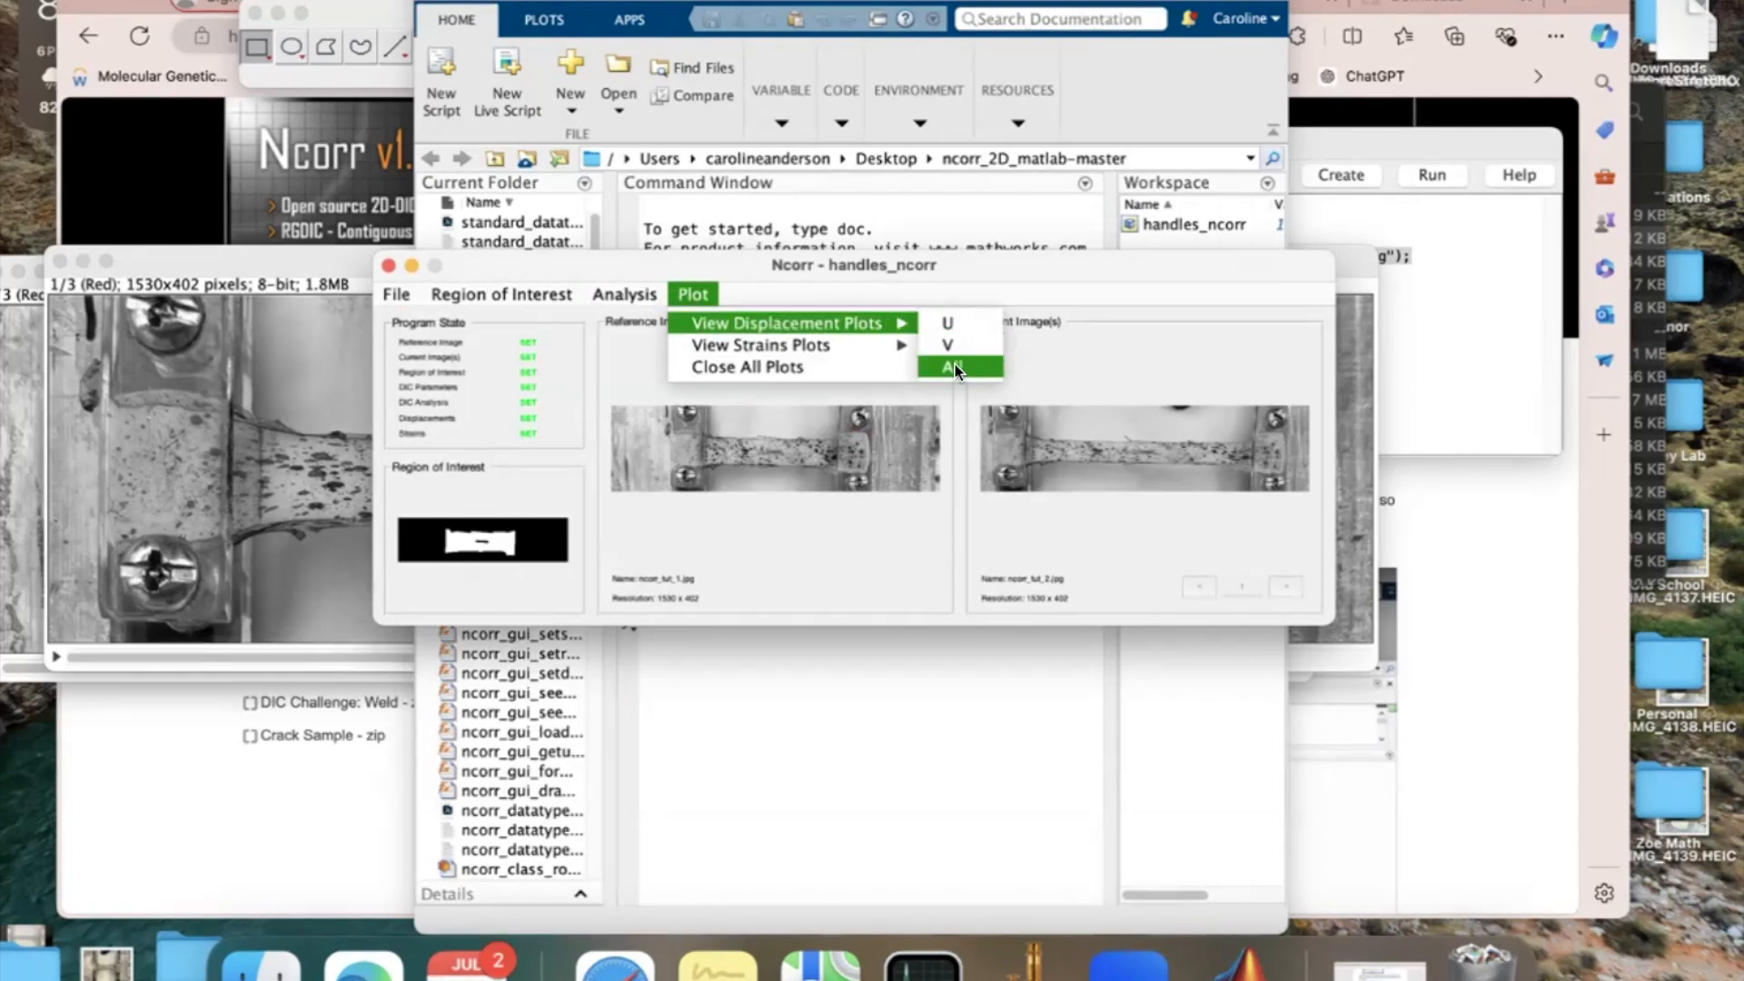
mouse_move(881, 351)
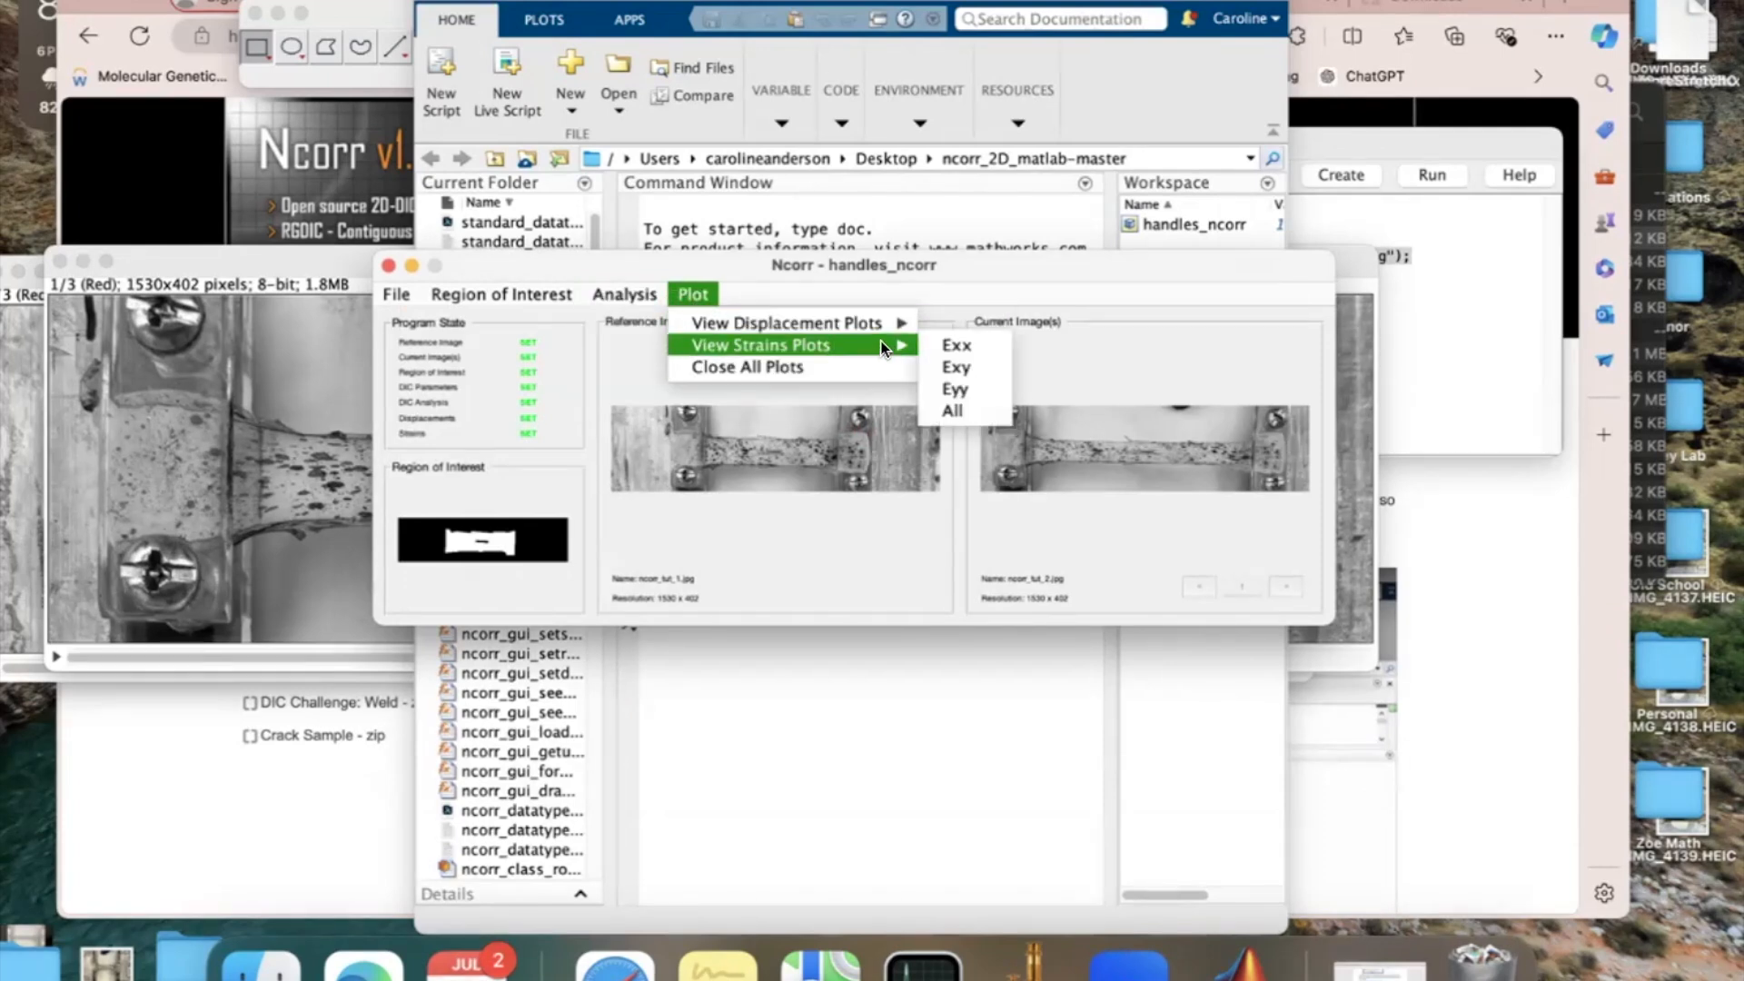
click(947, 409)
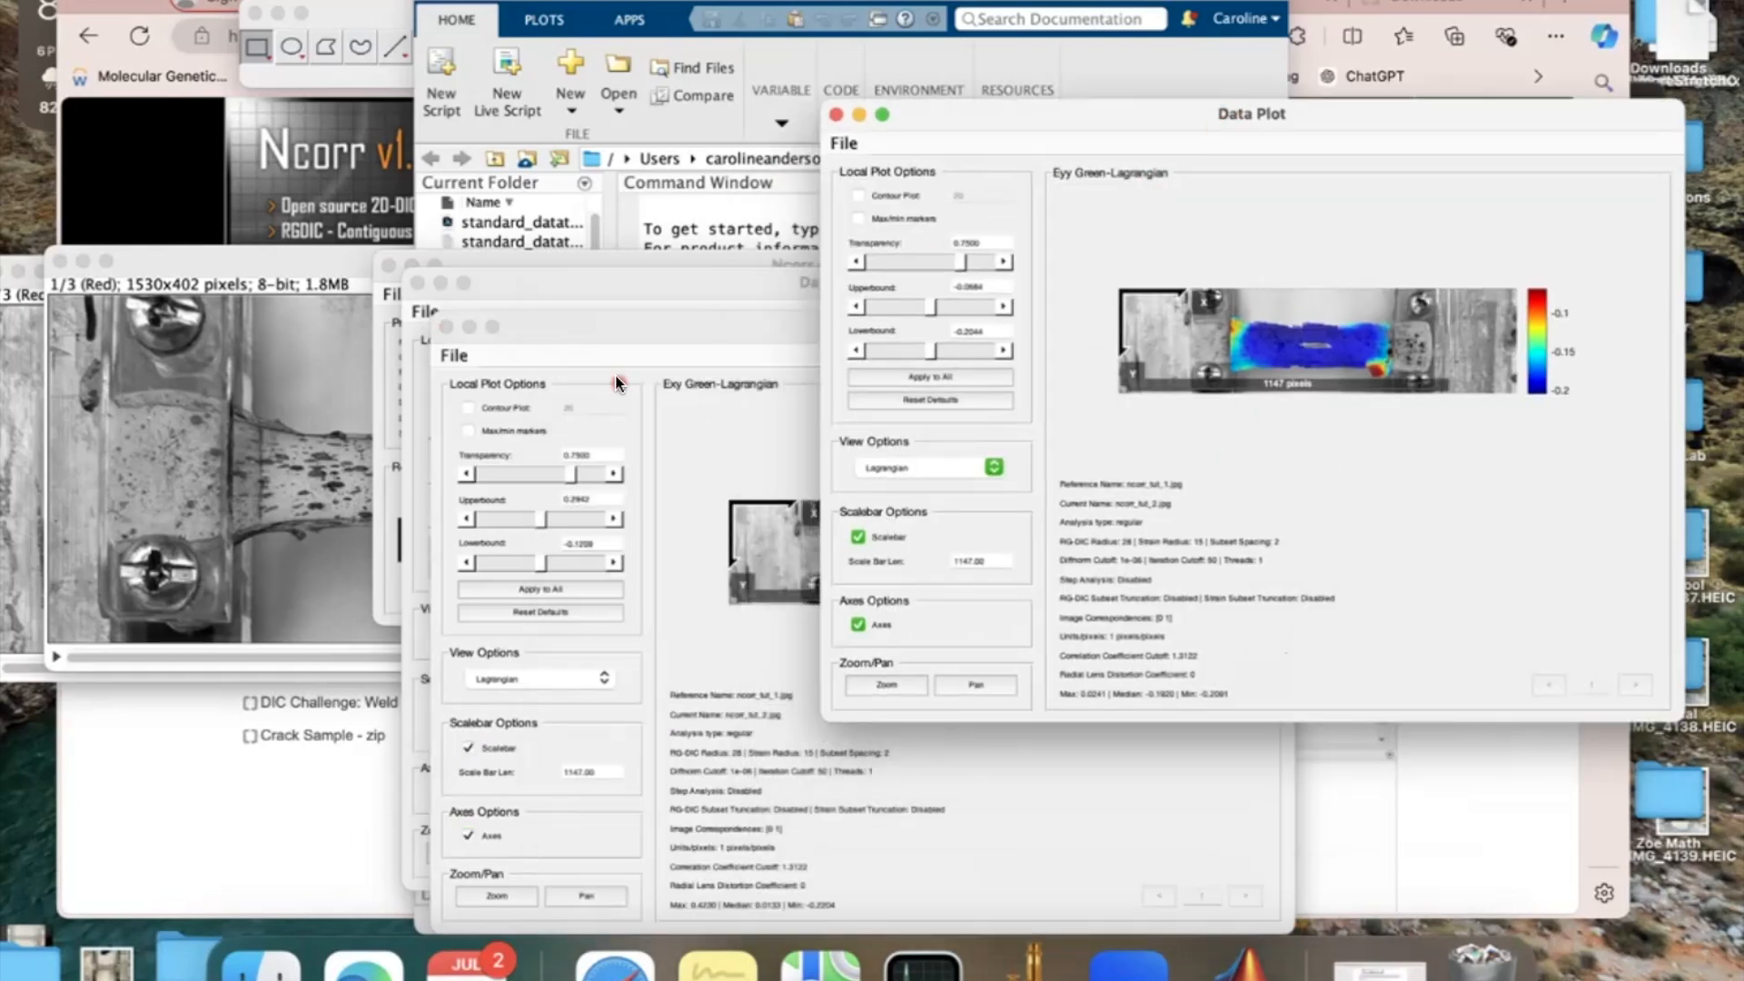
Step: Spread out the Exx and Exy plot windows so that all three strain plots can be compared
drag(633, 338, 304, 73)
click(799, 841)
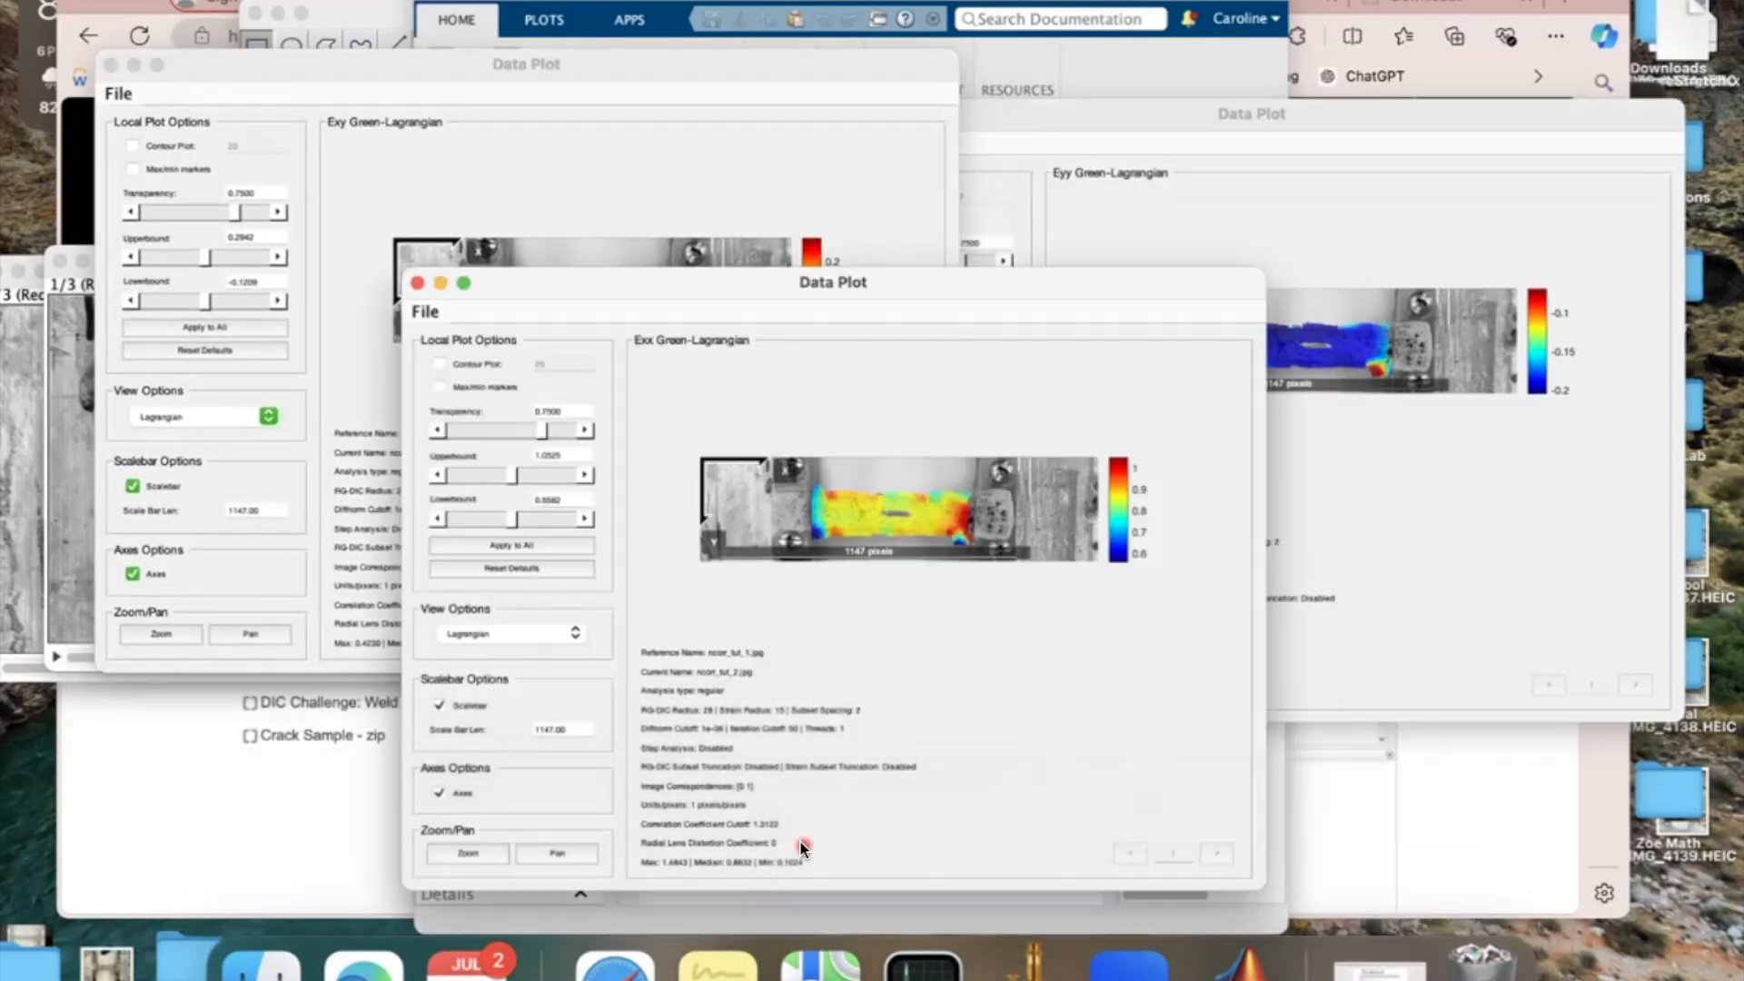
drag(743, 286, 800, 405)
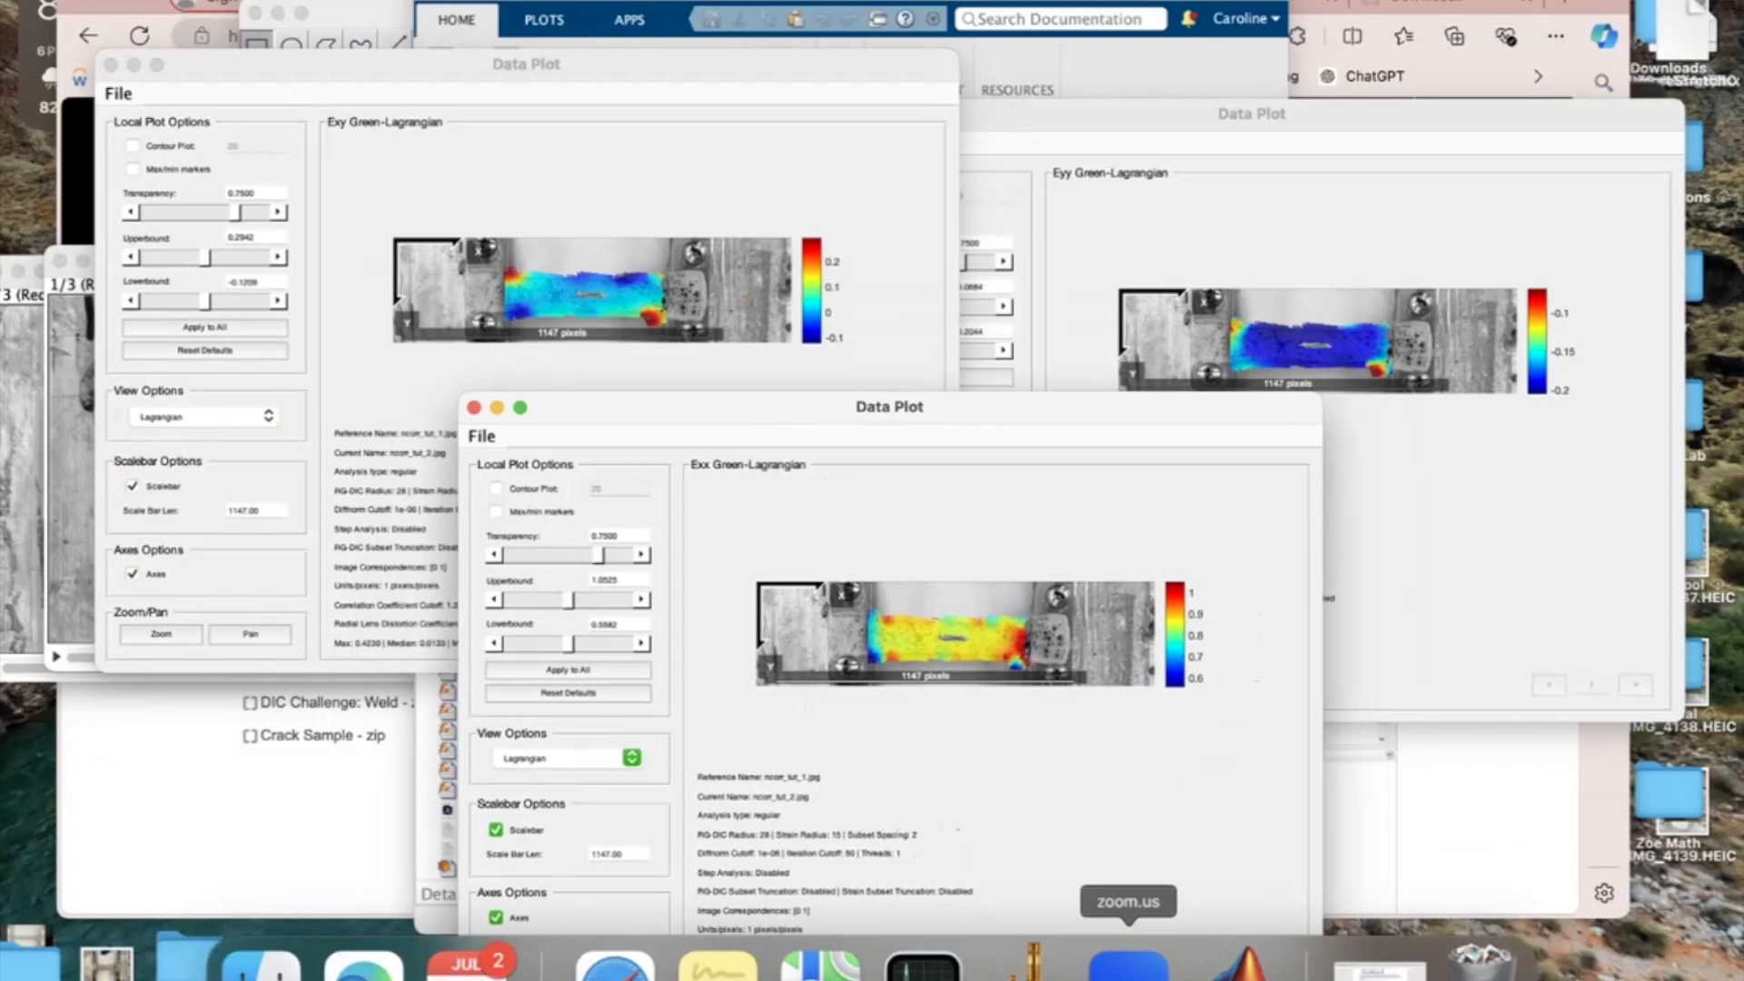
Step: Try several transparency levels on the Exx strain plot, settle on about 0.77, and switch to Zoom
drag(543, 549, 539, 548)
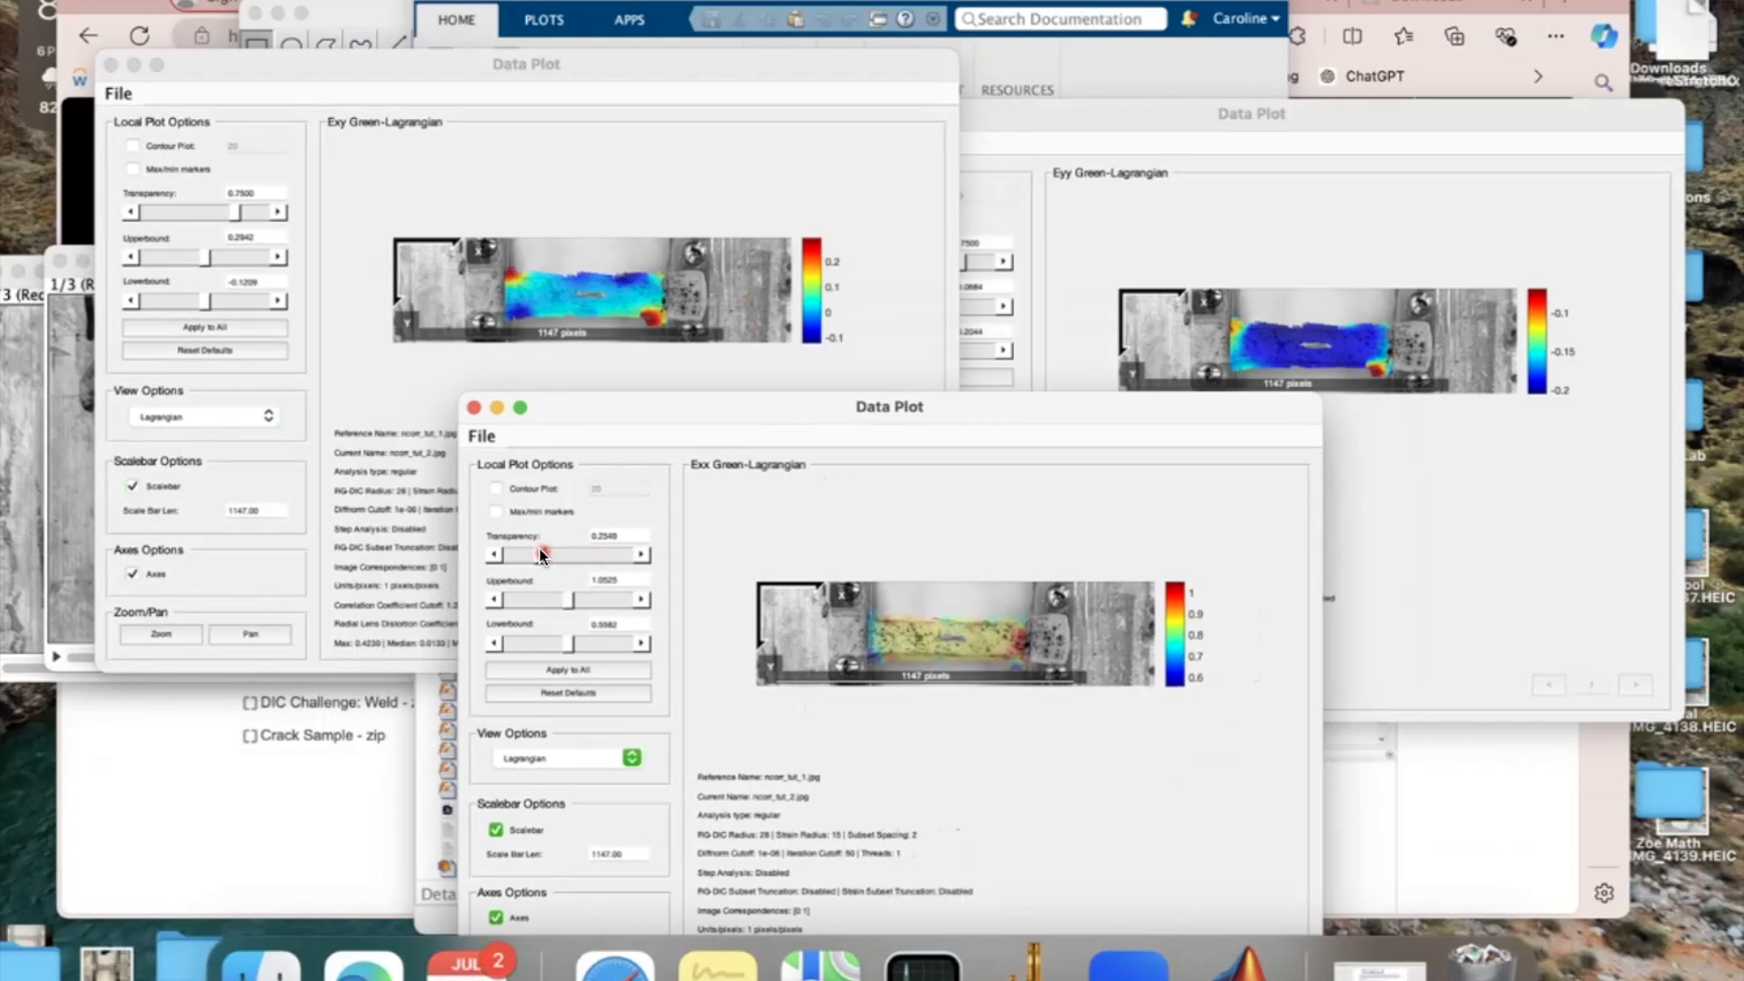
click(580, 549)
click(558, 549)
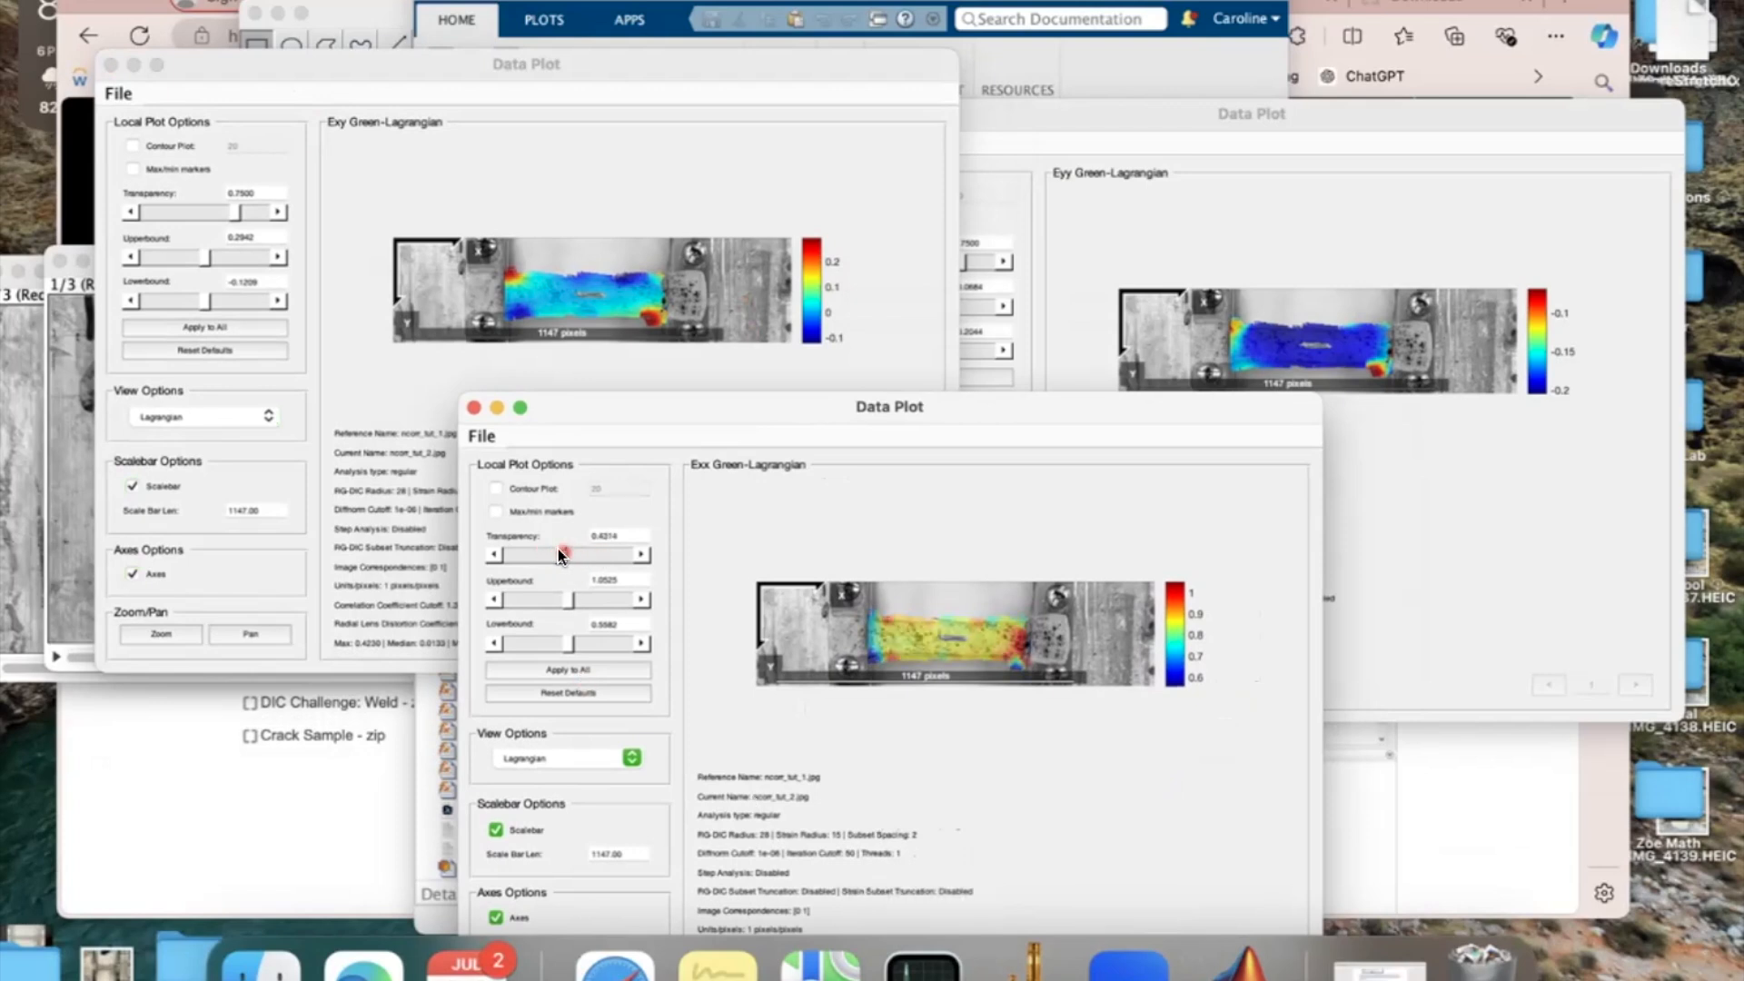
drag(563, 557, 583, 564)
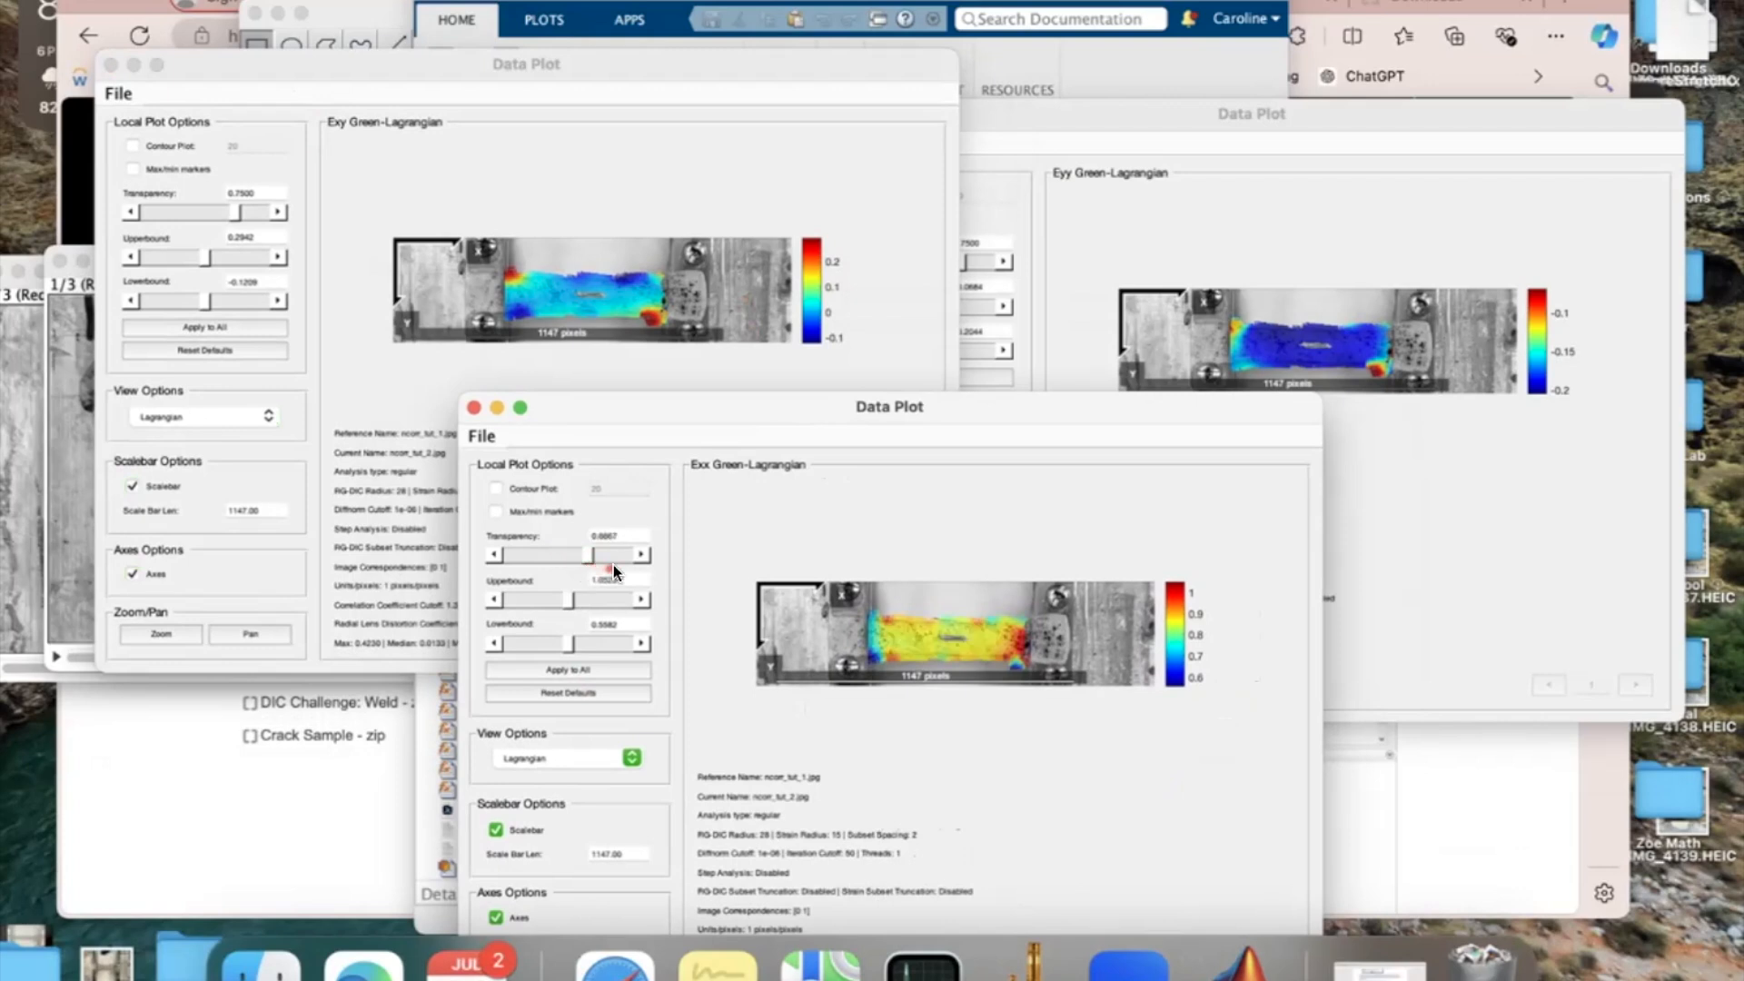
click(593, 554)
click(1128, 970)
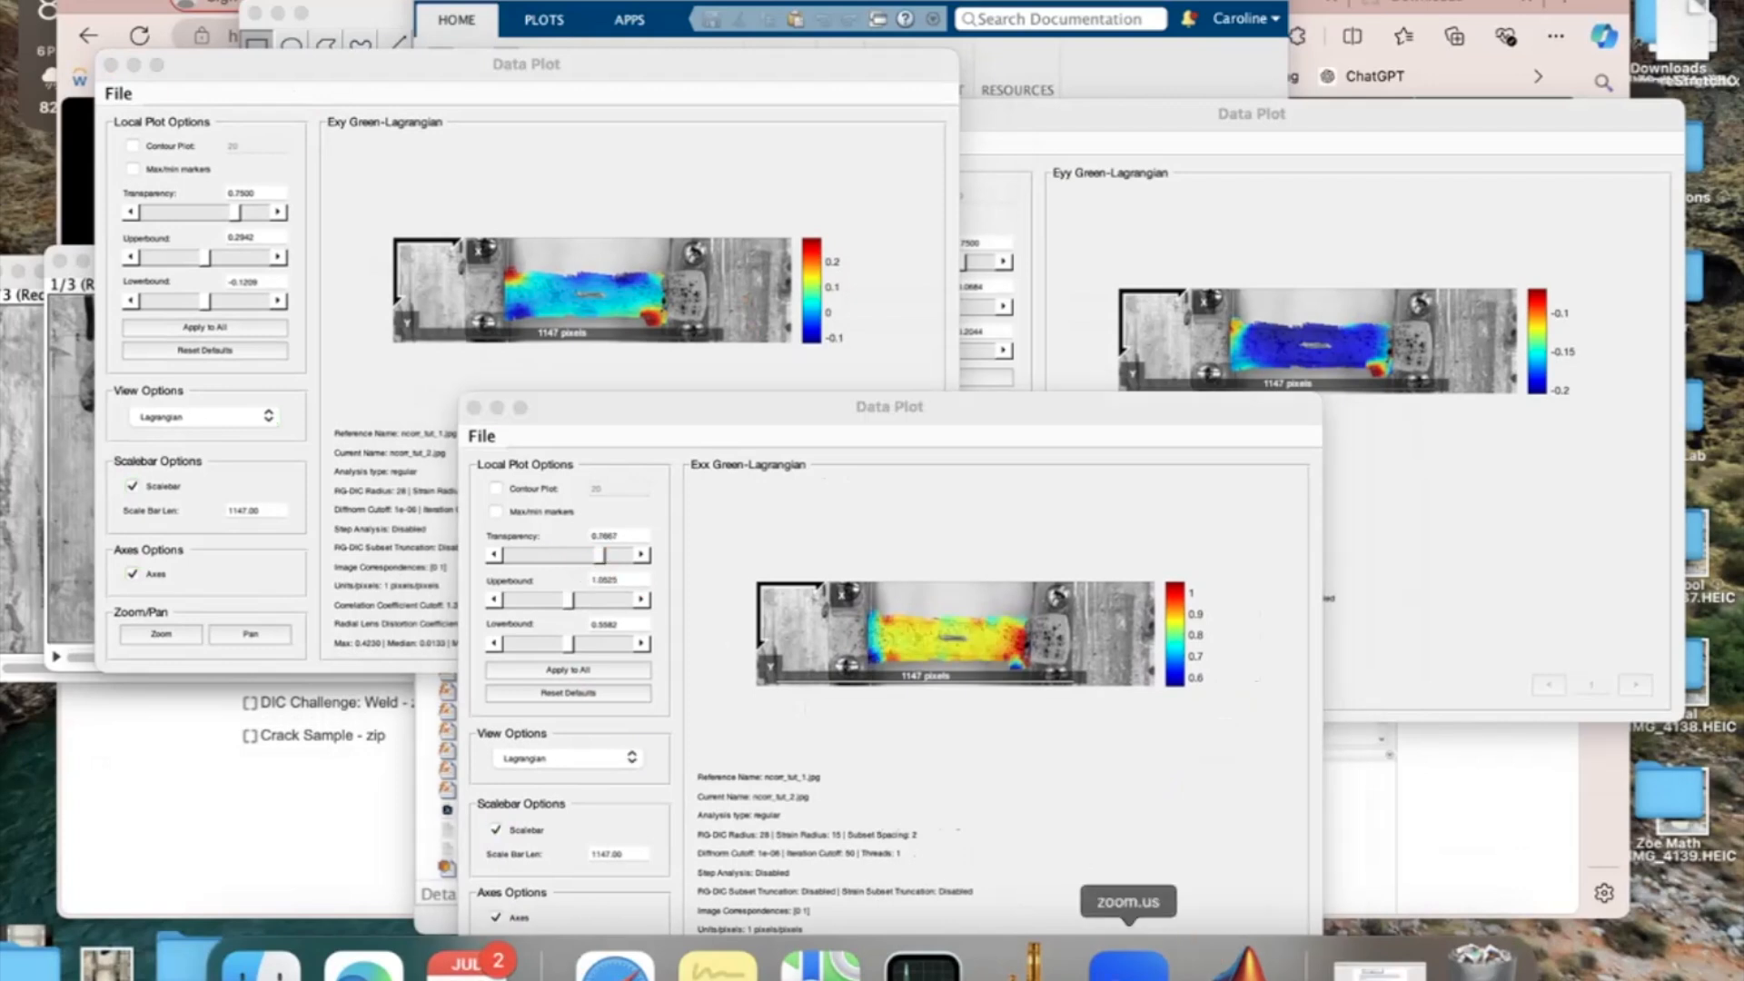